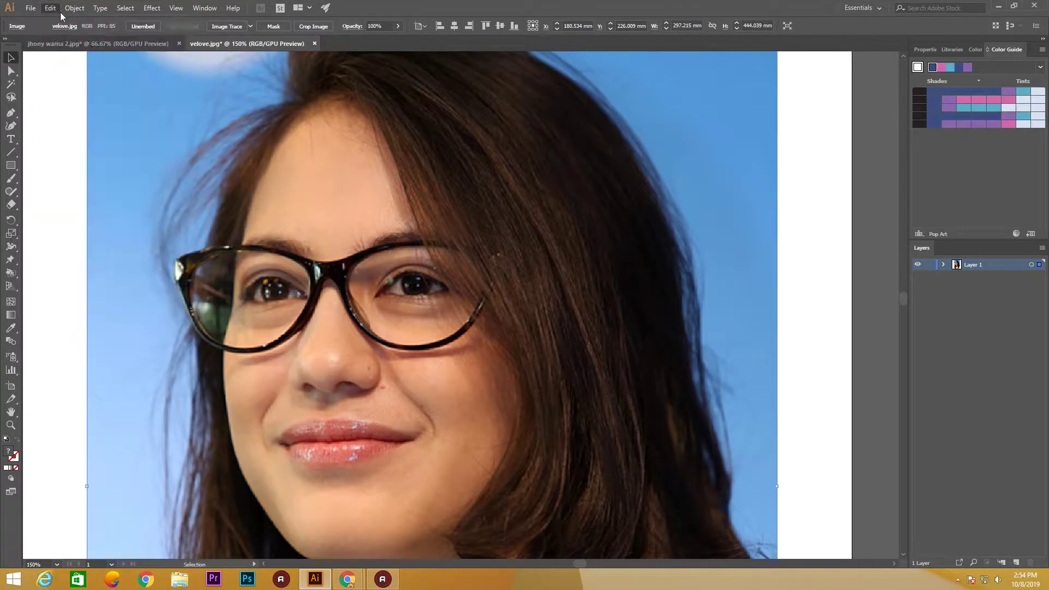
# - Convert the portrait photo to grayscale and zoom in on the face
pyautogui.click(74, 8)
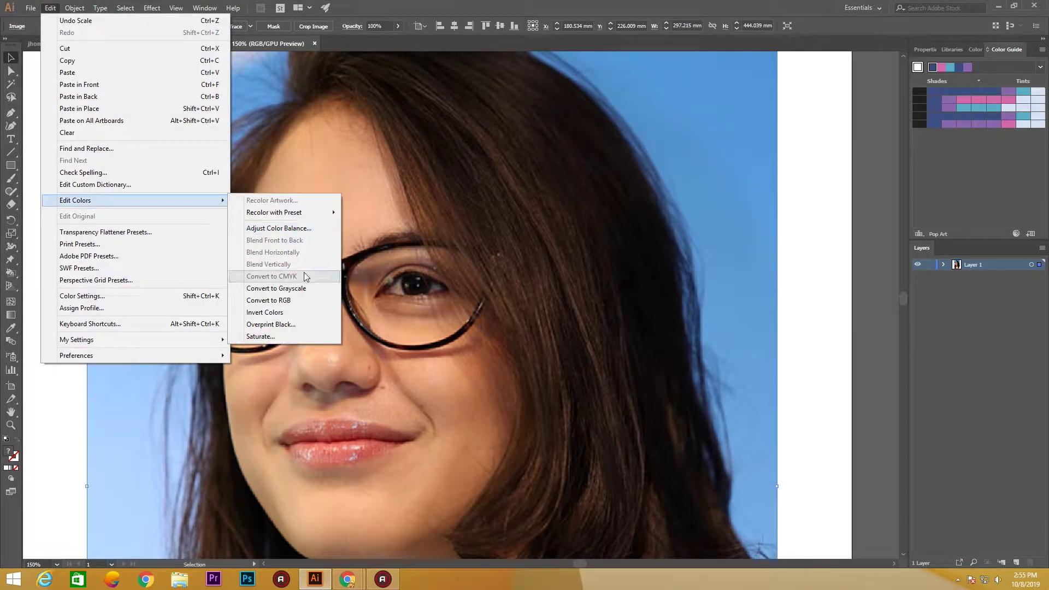
pyautogui.click(299, 287)
pyautogui.moveTo(301, 303); pyautogui.dragTo(287, 315)
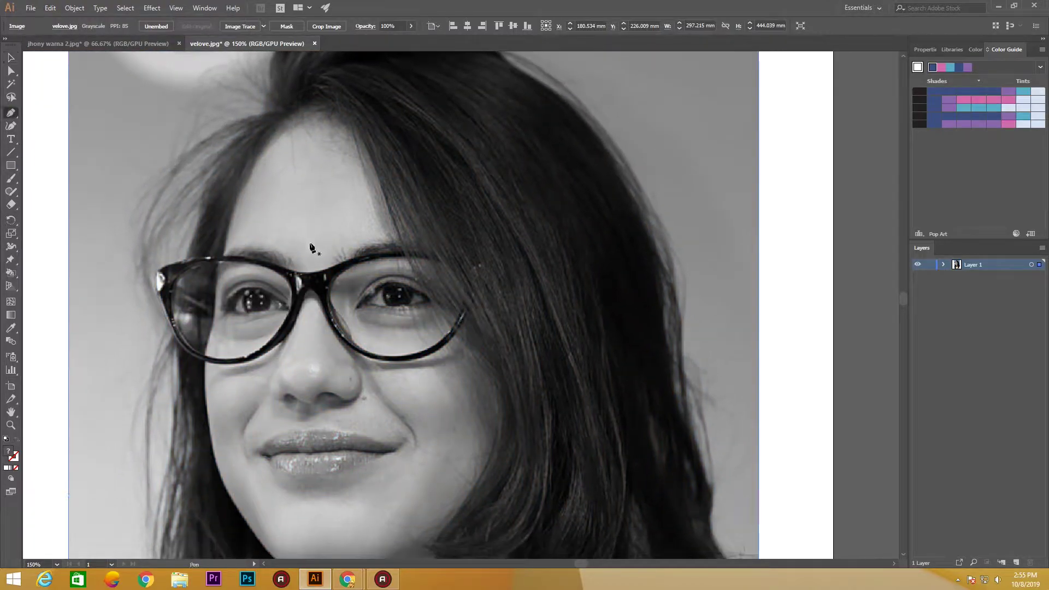
pyautogui.scroll(1, 382, 295)
pyautogui.scroll(1, 383, 295)
pyautogui.scroll(1, 372, 295)
# - Set paths to no fill with a yellow stroke and outline the right pupil highlights
pyautogui.click(358, 288)
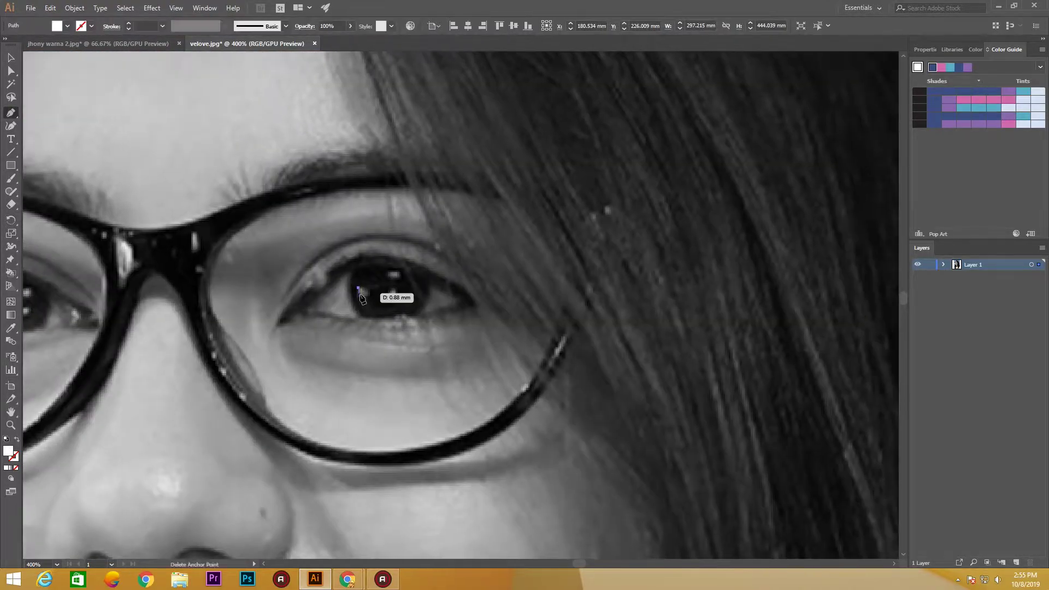
pyautogui.moveTo(361, 298); pyautogui.dragTo(371, 294)
pyautogui.doubleClick(8, 451)
pyautogui.click(939, 326)
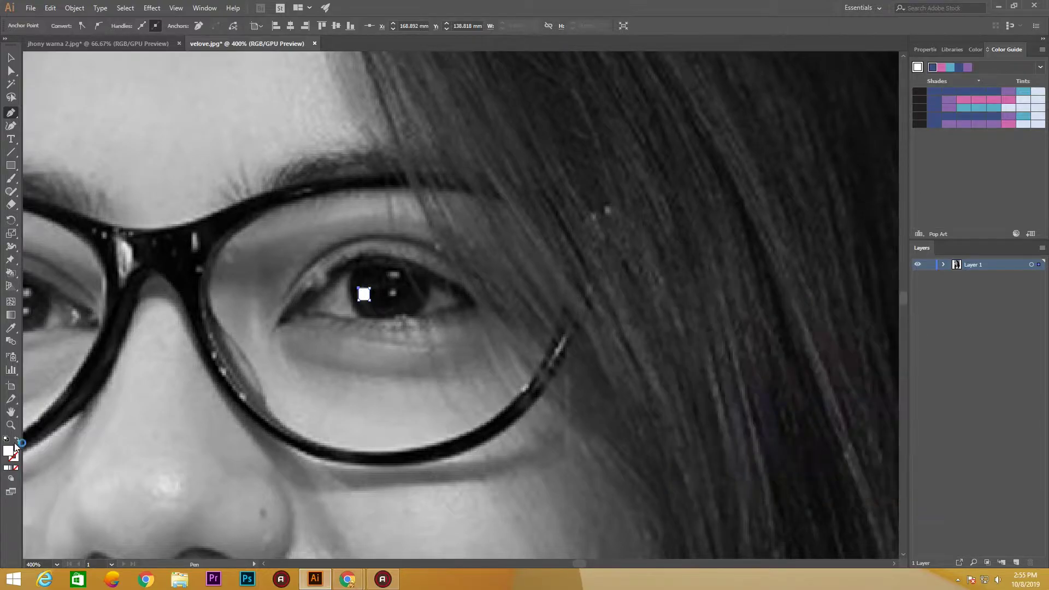
pyautogui.click(16, 439)
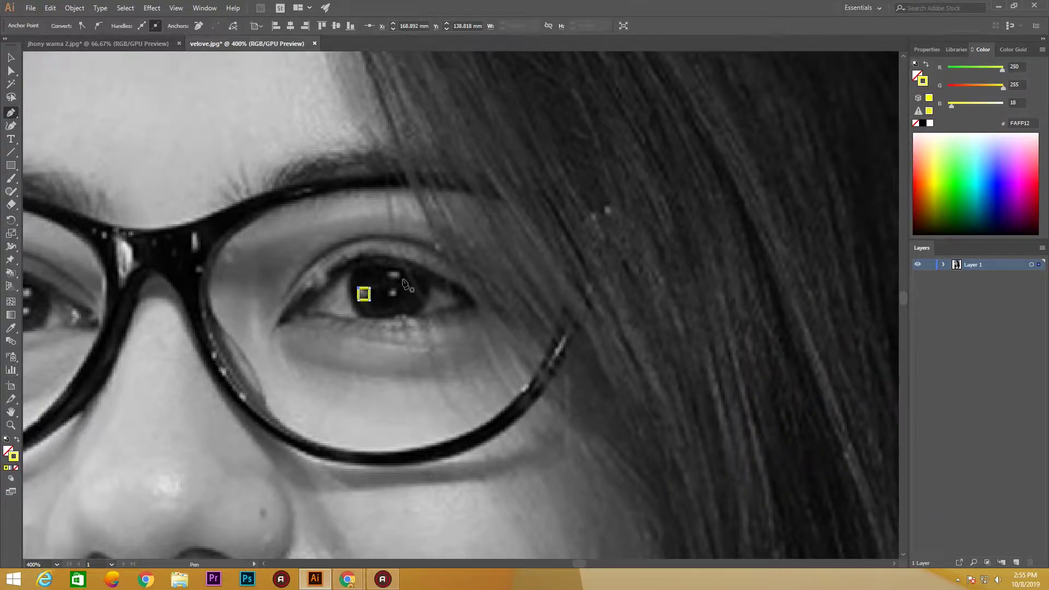
pyautogui.moveTo(400, 275); pyautogui.dragTo(396, 299)
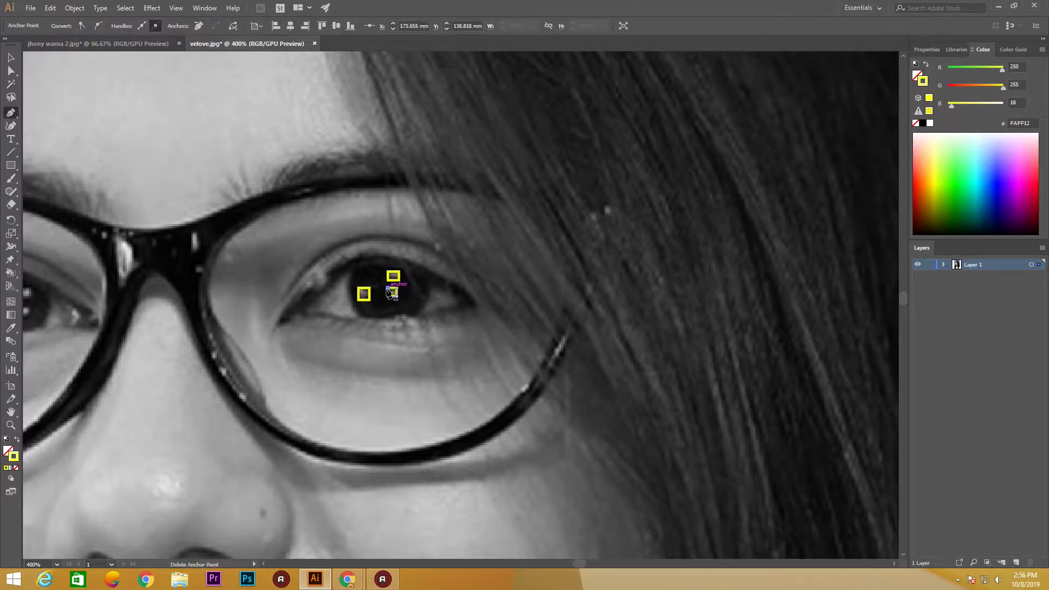
pyautogui.click(349, 276)
pyautogui.click(347, 300)
# - Trace the right iris outline along the upper and lower eyelids to the eye corner
pyautogui.click(359, 317)
pyautogui.click(418, 317)
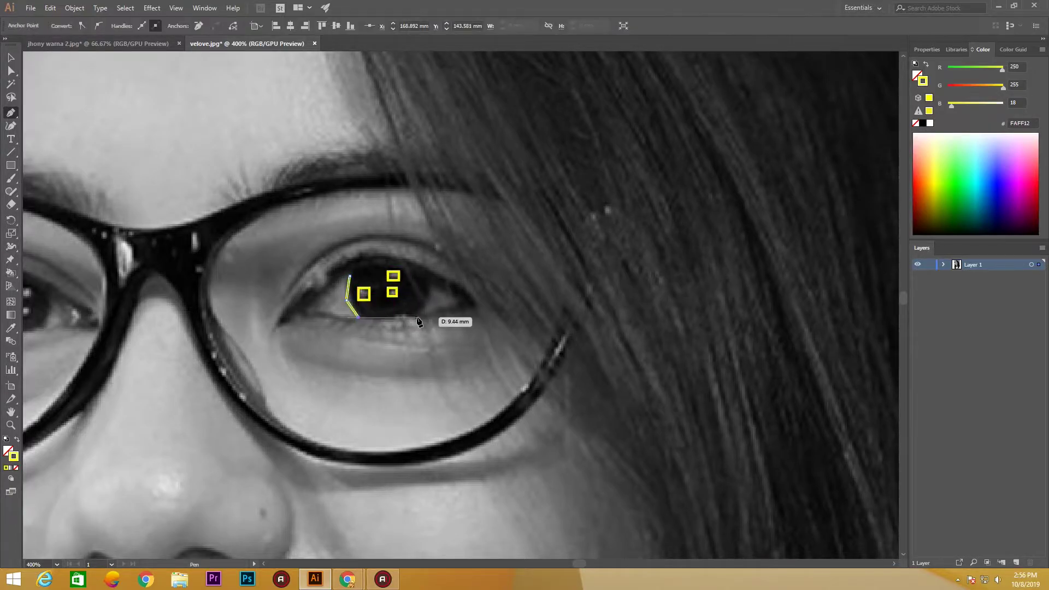
pyautogui.click(430, 297)
pyautogui.click(431, 283)
pyautogui.click(476, 308)
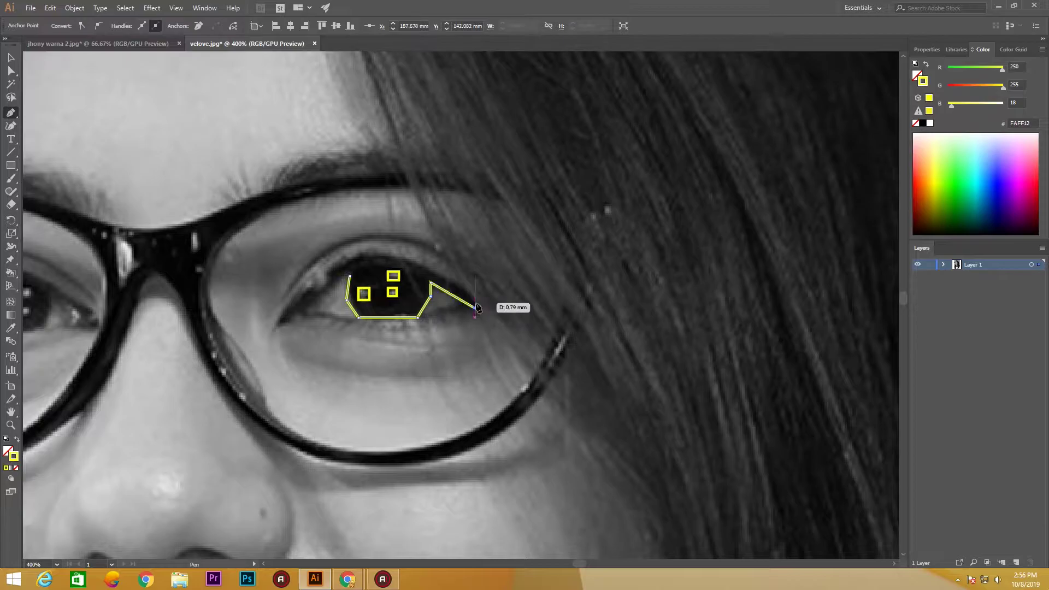
pyautogui.click(403, 257)
pyautogui.click(352, 256)
pyautogui.click(317, 280)
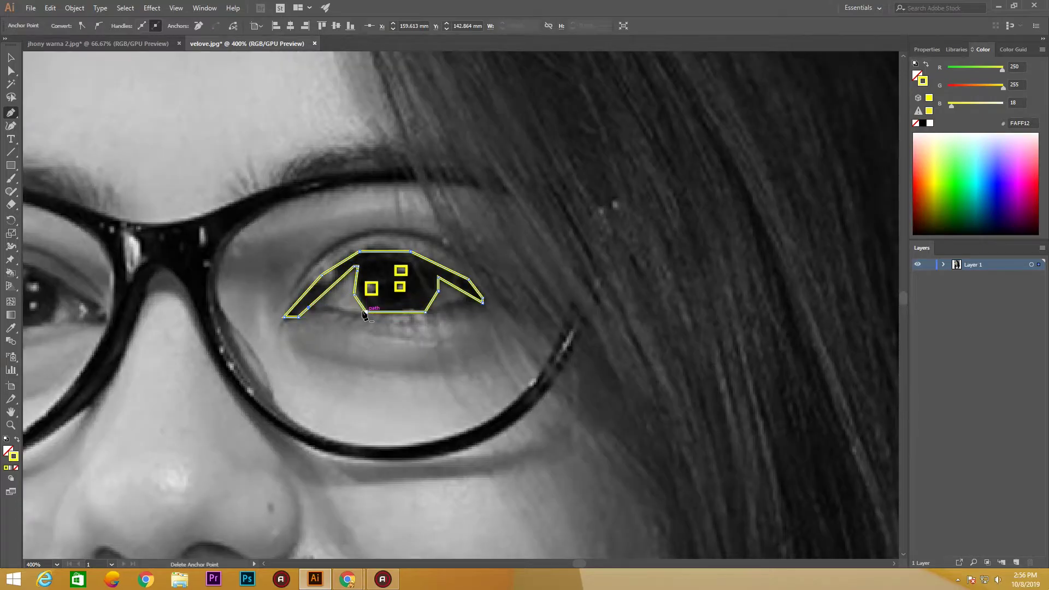
pyautogui.click(364, 312)
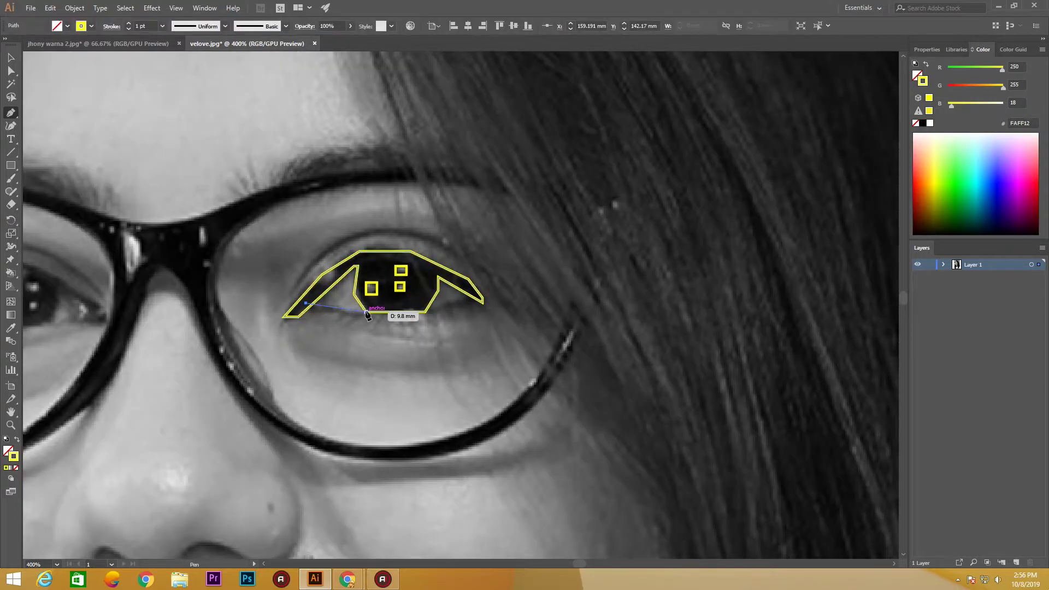
pyautogui.click(462, 310)
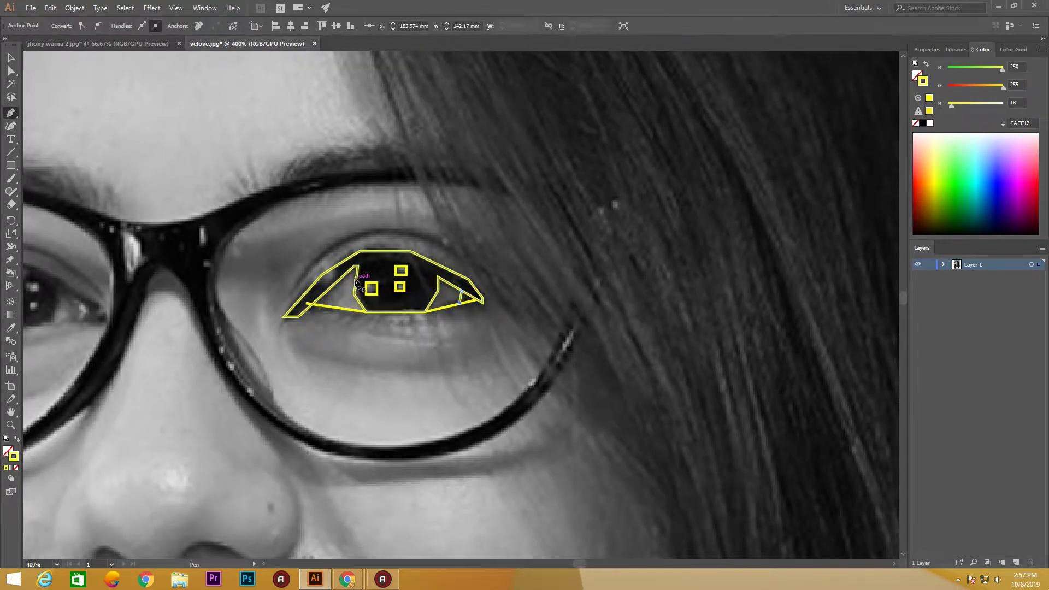
pyautogui.click(337, 306)
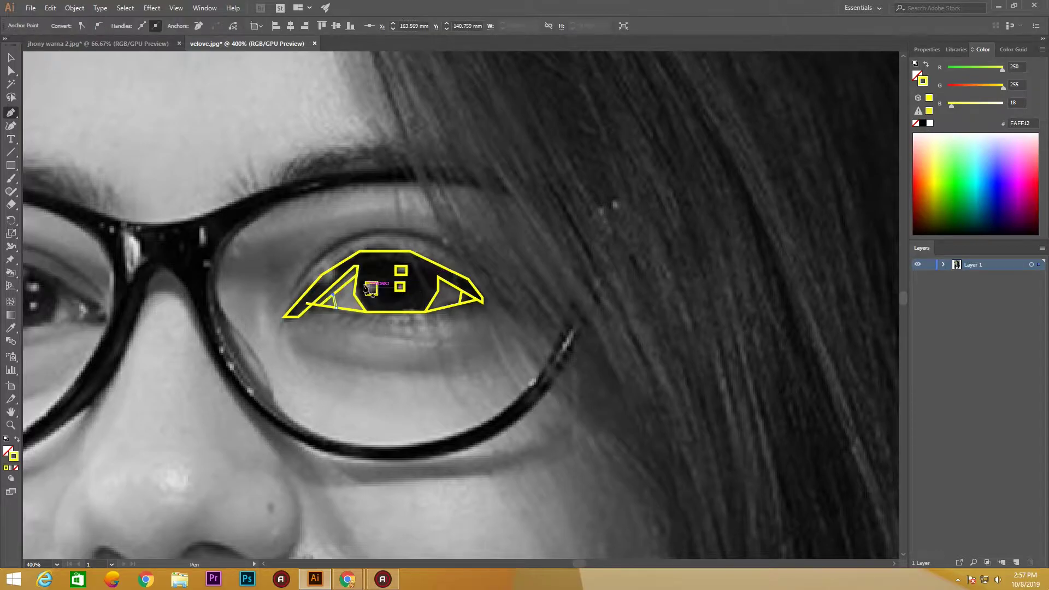
# - Draw a closed facet above the right upper eyelid
pyautogui.click(288, 295)
pyautogui.click(325, 249)
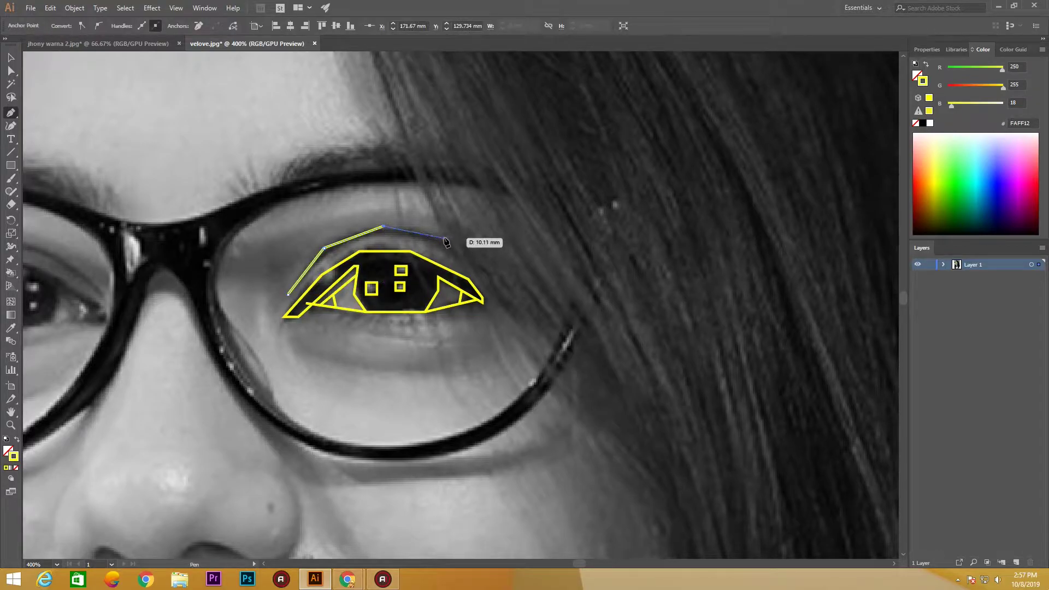
pyautogui.click(446, 240)
pyautogui.click(453, 253)
pyautogui.click(330, 252)
pyautogui.click(276, 312)
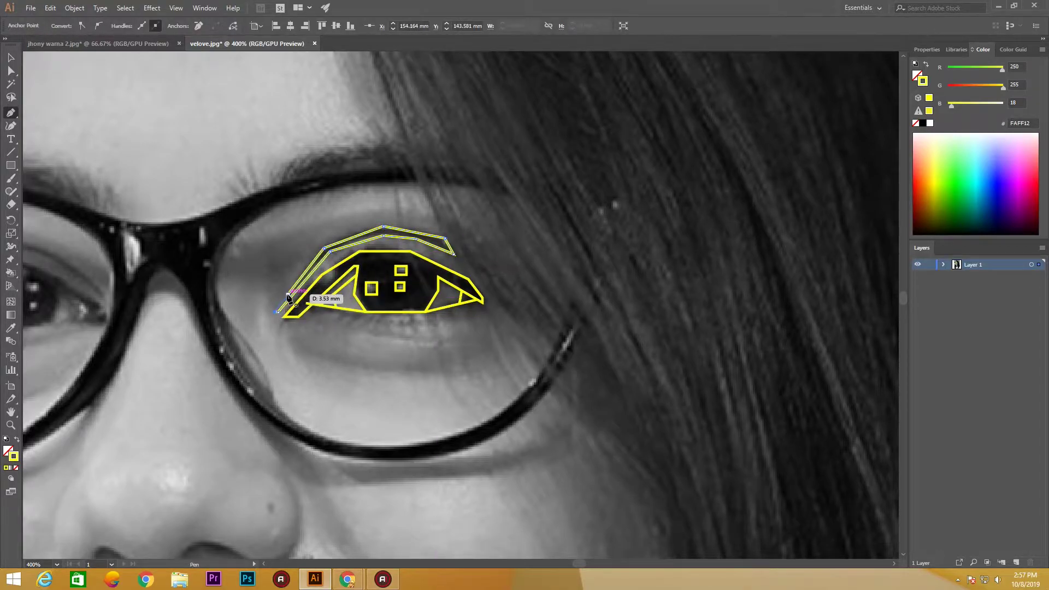
pyautogui.moveTo(464, 358); pyautogui.dragTo(459, 324)
# - Draw a closed under-eye facet along the right eye bag
pyautogui.click(293, 282)
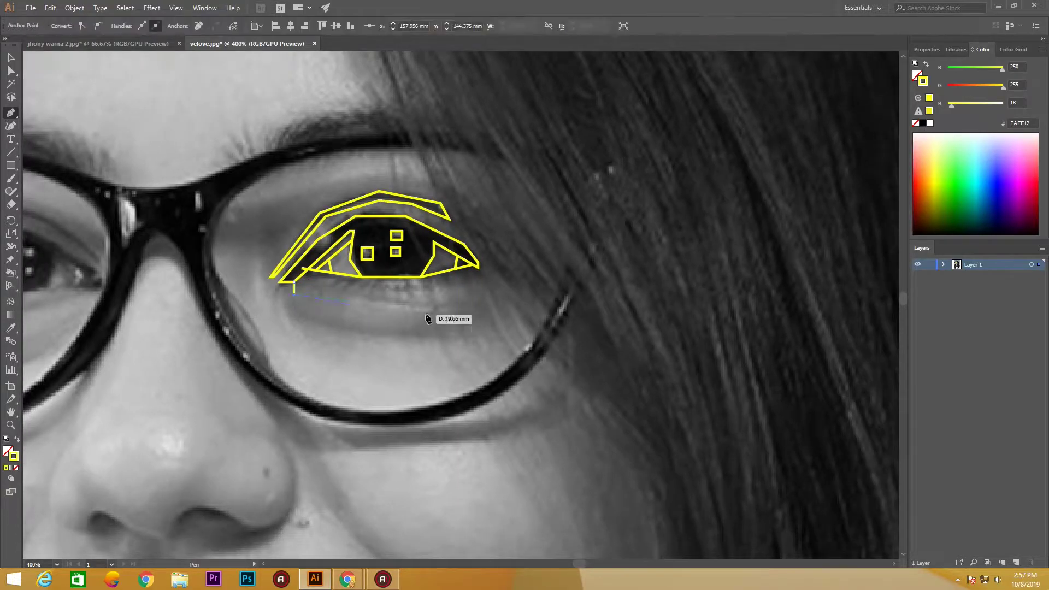
pyautogui.click(479, 280)
pyautogui.click(492, 317)
pyautogui.click(456, 338)
pyautogui.click(317, 326)
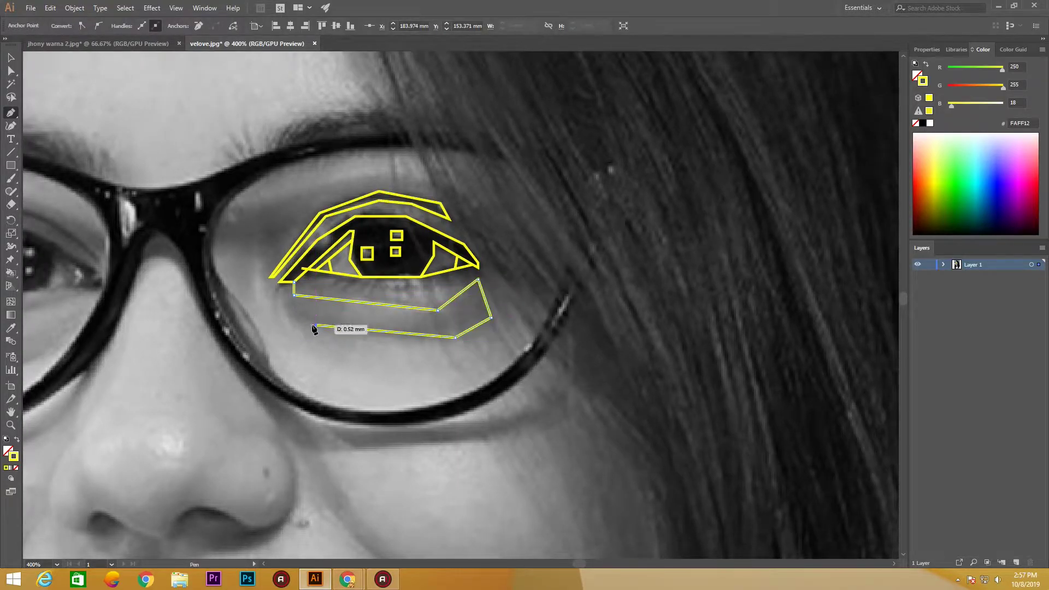
pyautogui.click(277, 284)
# - Draw a closed facet between the right eyelid crease, brow and glasses frame
pyautogui.moveTo(277, 284); pyautogui.dragTo(254, 303)
pyautogui.click(200, 231)
pyautogui.click(352, 190)
pyautogui.click(411, 196)
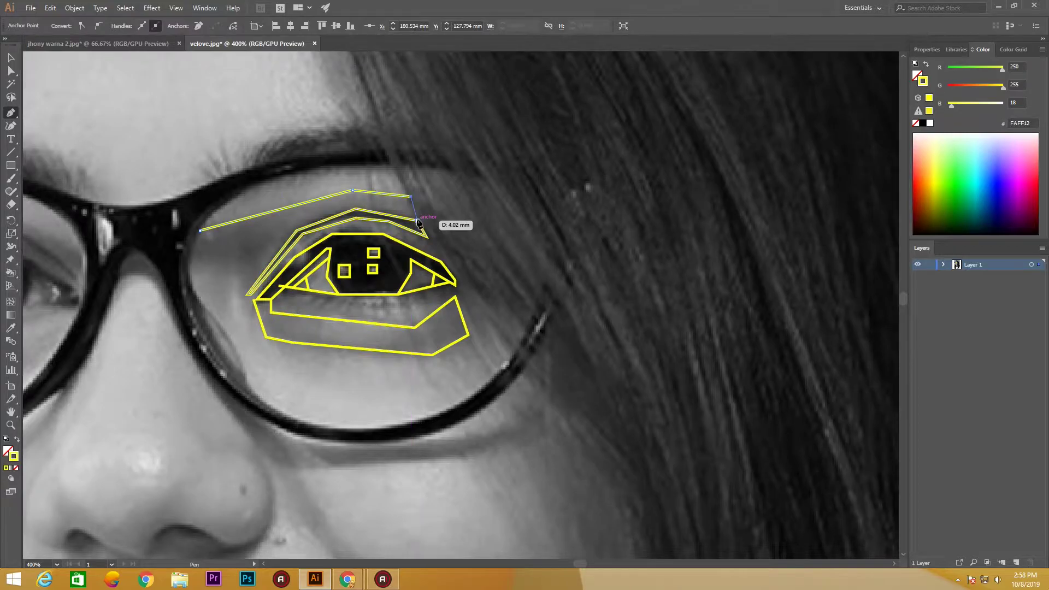
pyautogui.click(417, 221)
pyautogui.click(278, 227)
pyautogui.click(257, 268)
pyautogui.click(248, 295)
pyautogui.click(242, 269)
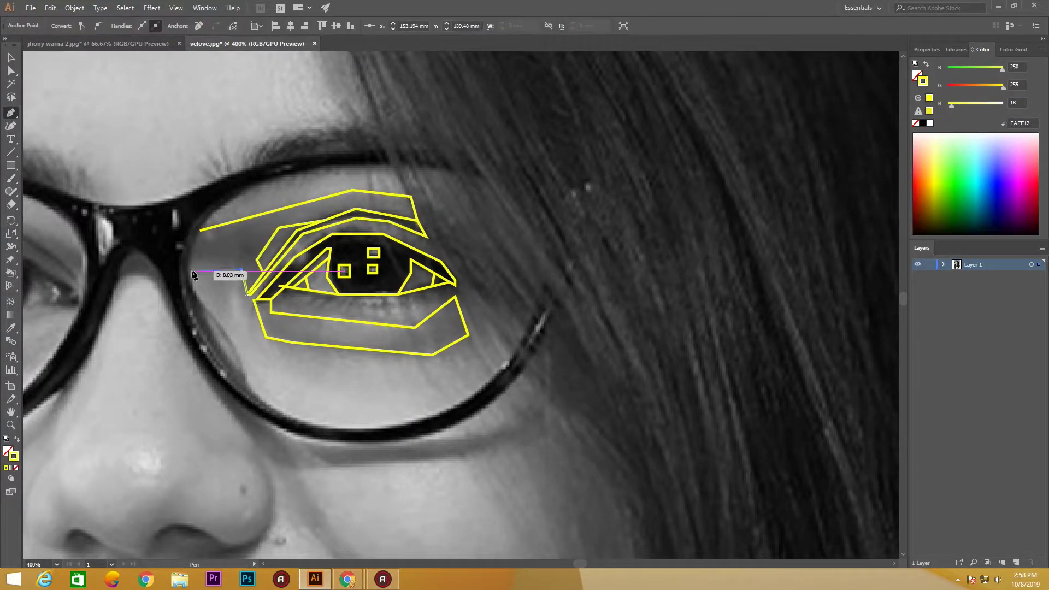
pyautogui.click(188, 270)
pyautogui.click(191, 247)
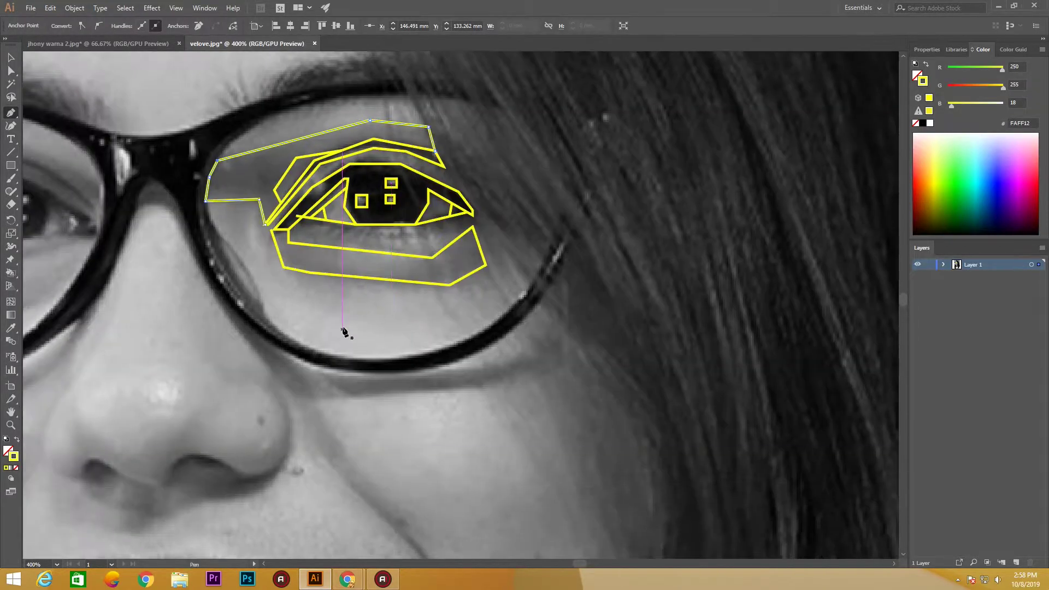
pyautogui.moveTo(317, 358); pyautogui.dragTo(383, 370)
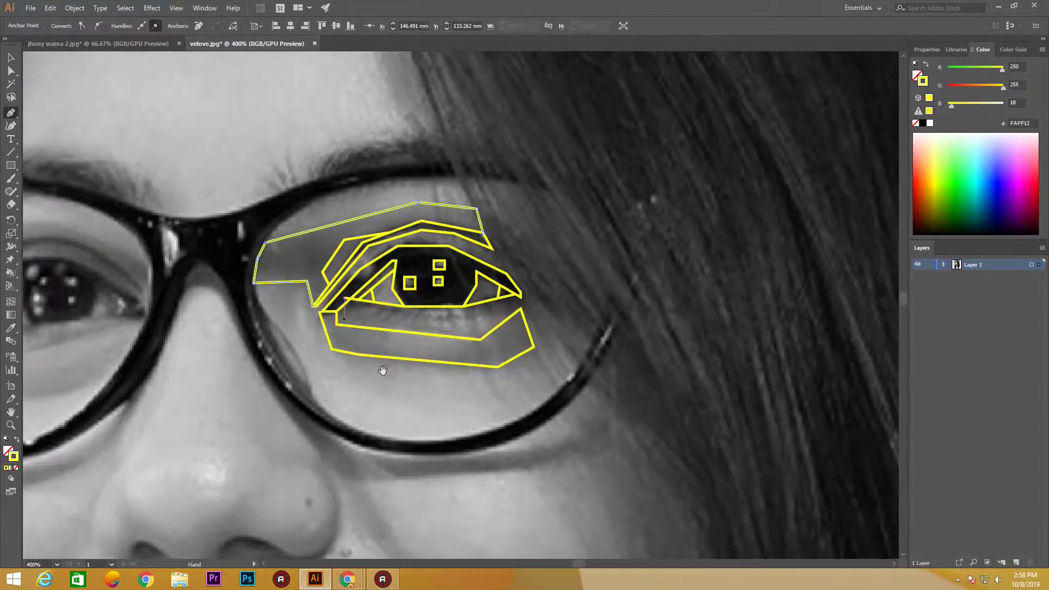
pyautogui.moveTo(534, 165); pyautogui.dragTo(684, 163)
# - Trace a closed facet over the left eyebrow
pyautogui.click(296, 267)
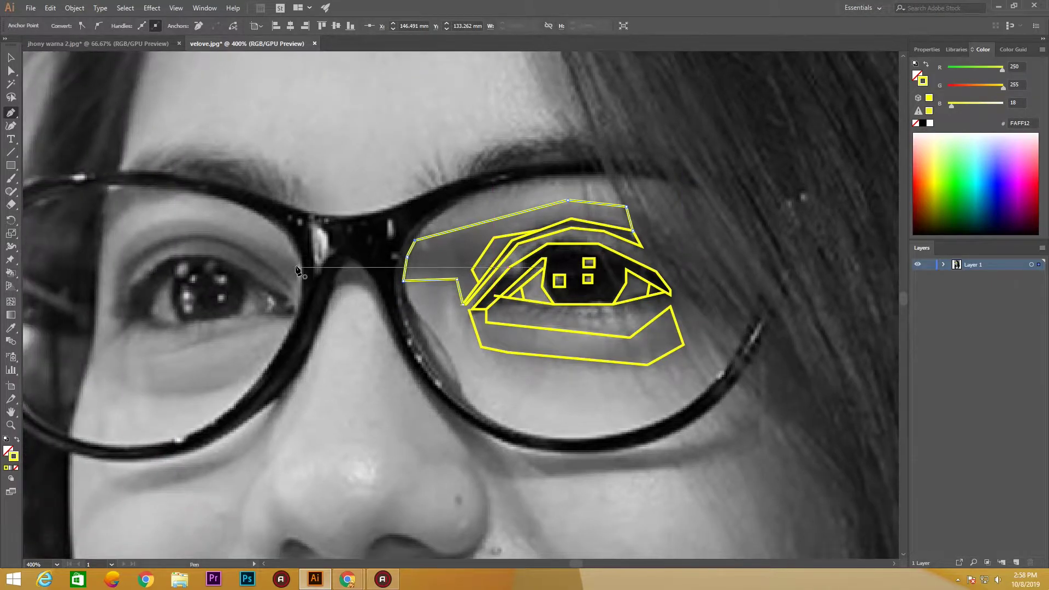
pyautogui.click(244, 228)
pyautogui.click(168, 219)
pyautogui.click(124, 239)
pyautogui.click(114, 276)
pyautogui.click(136, 258)
pyautogui.click(173, 237)
pyautogui.click(223, 237)
pyautogui.click(263, 258)
pyautogui.click(290, 280)
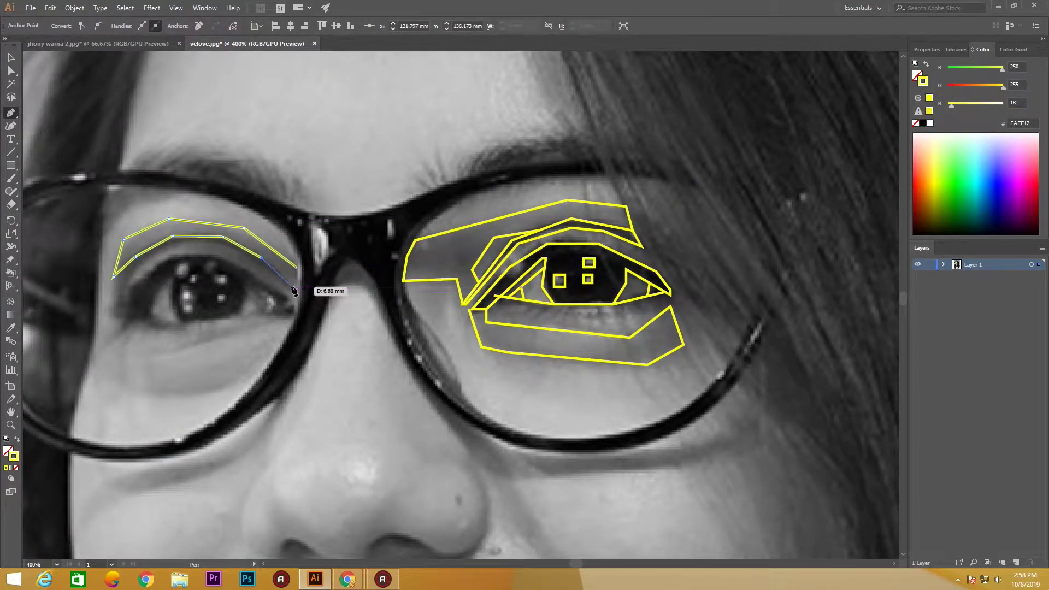
pyautogui.click(179, 264)
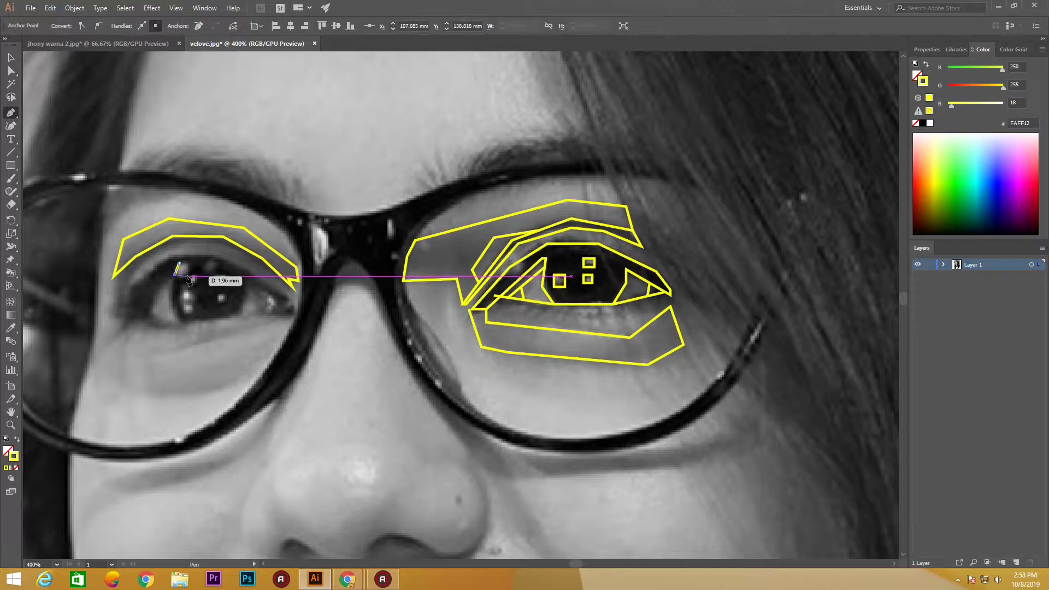
# - Outline a left pupil highlight square and a small lower iris facet
pyautogui.click(187, 275)
pyautogui.click(173, 276)
pyautogui.click(214, 275)
pyautogui.click(226, 283)
pyautogui.click(213, 283)
pyautogui.click(214, 275)
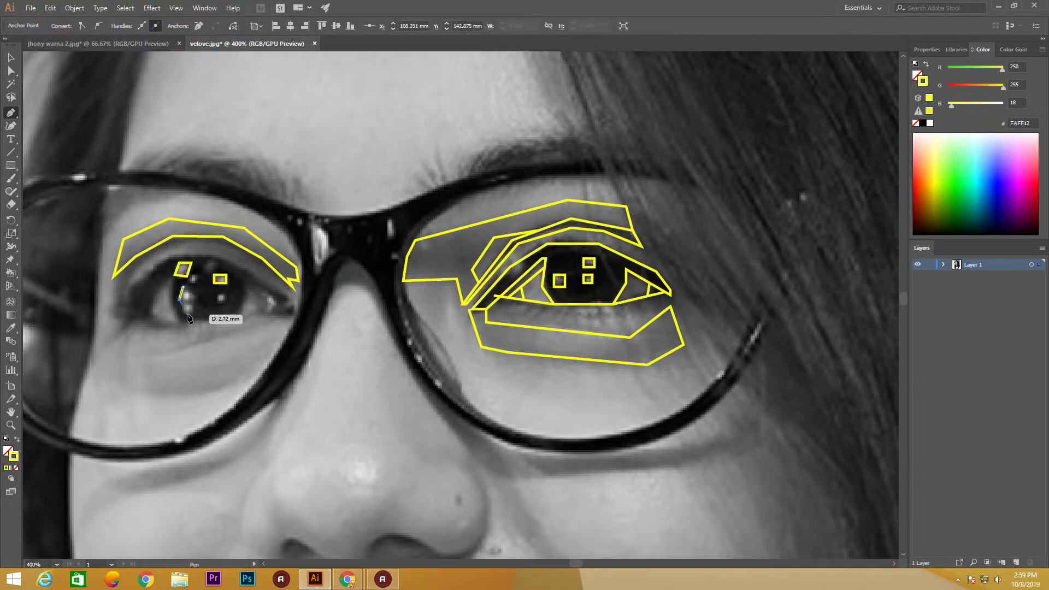
pyautogui.click(183, 287)
pyautogui.click(197, 296)
# - Outline another highlight square in the left pupil
pyautogui.press('o')
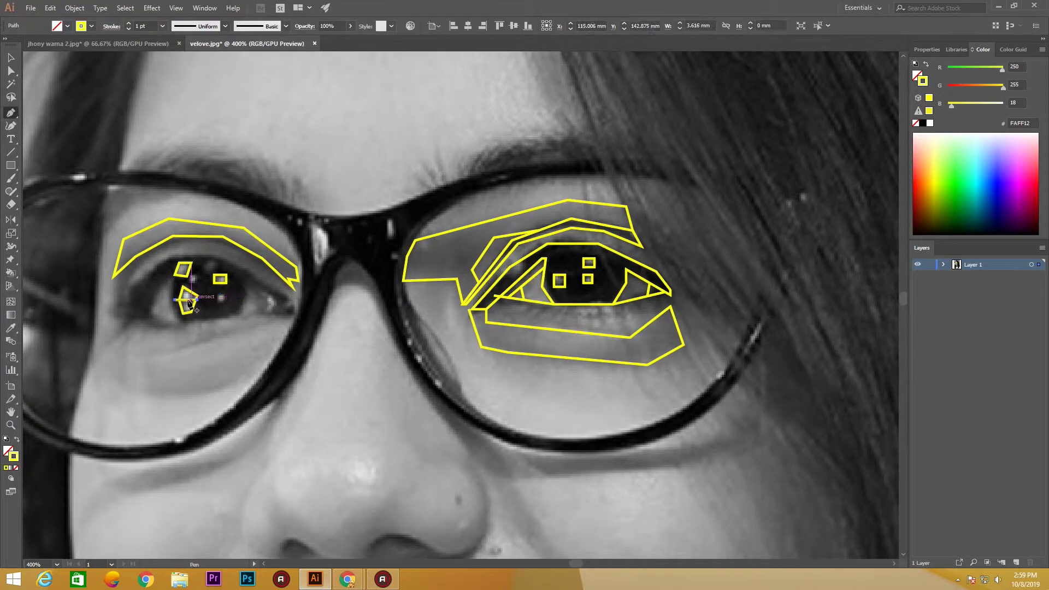
pyautogui.scroll(1, 216, 303)
pyautogui.click(218, 291)
pyautogui.click(231, 291)
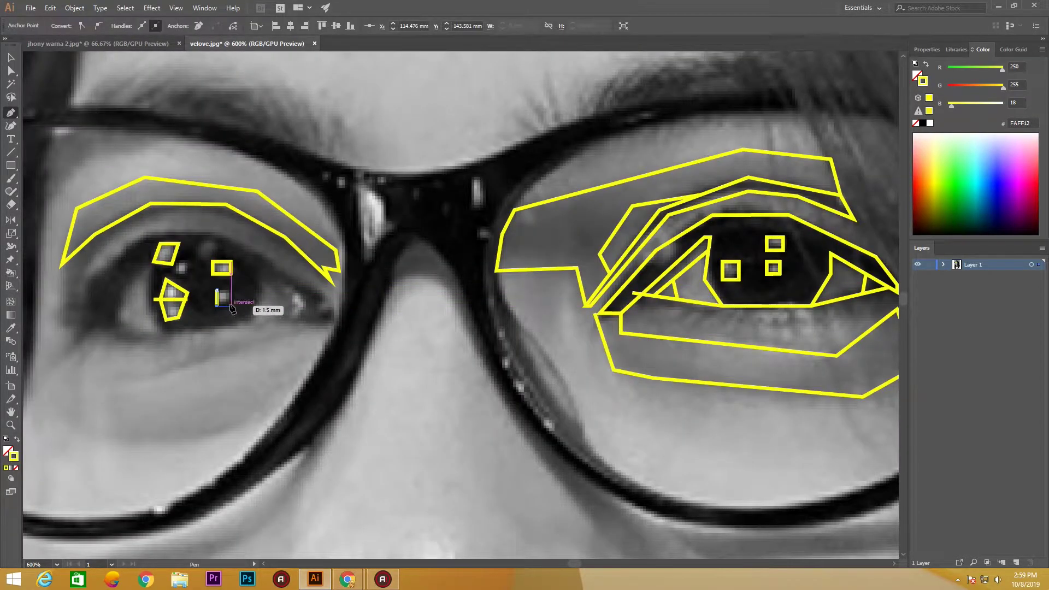
pyautogui.click(183, 266)
pyautogui.click(177, 261)
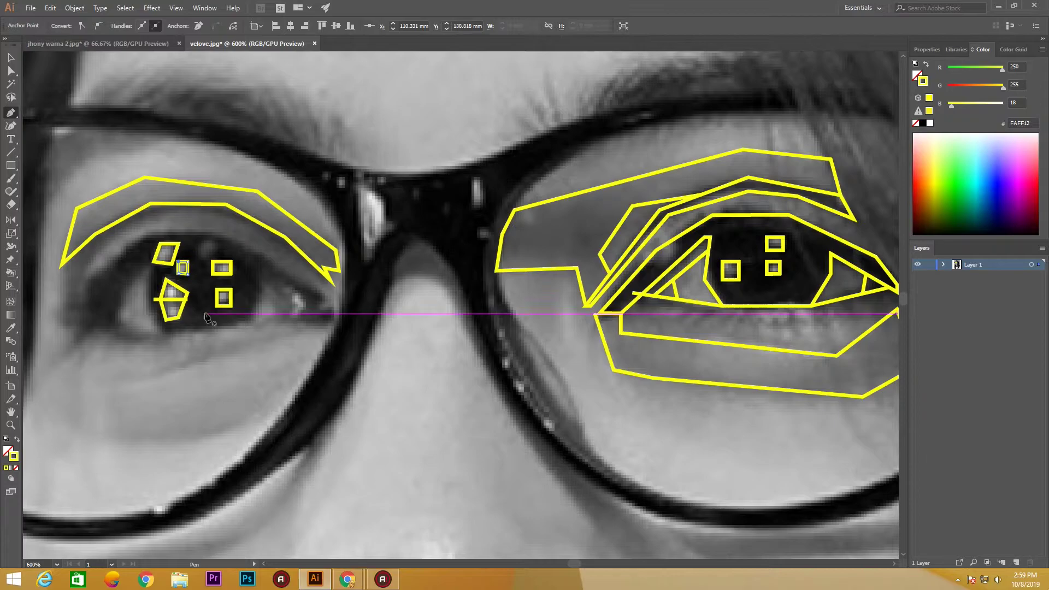
# - Draw a facet at the left eye's right corner
pyautogui.moveTo(254, 320); pyautogui.dragTo(275, 318)
pyautogui.click(271, 318)
pyautogui.click(281, 294)
pyautogui.click(278, 272)
pyautogui.click(310, 295)
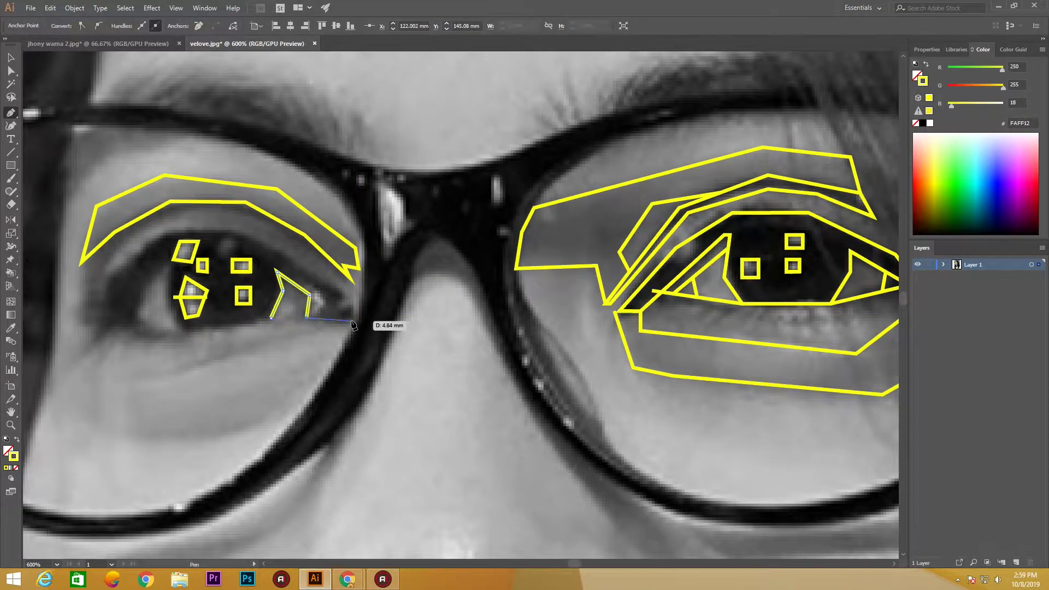
# - Trace the left eye outline along the upper eyelid and lower rim
pyautogui.click(351, 322)
pyautogui.click(352, 303)
pyautogui.click(259, 239)
pyautogui.click(190, 226)
pyautogui.click(119, 260)
pyautogui.click(95, 327)
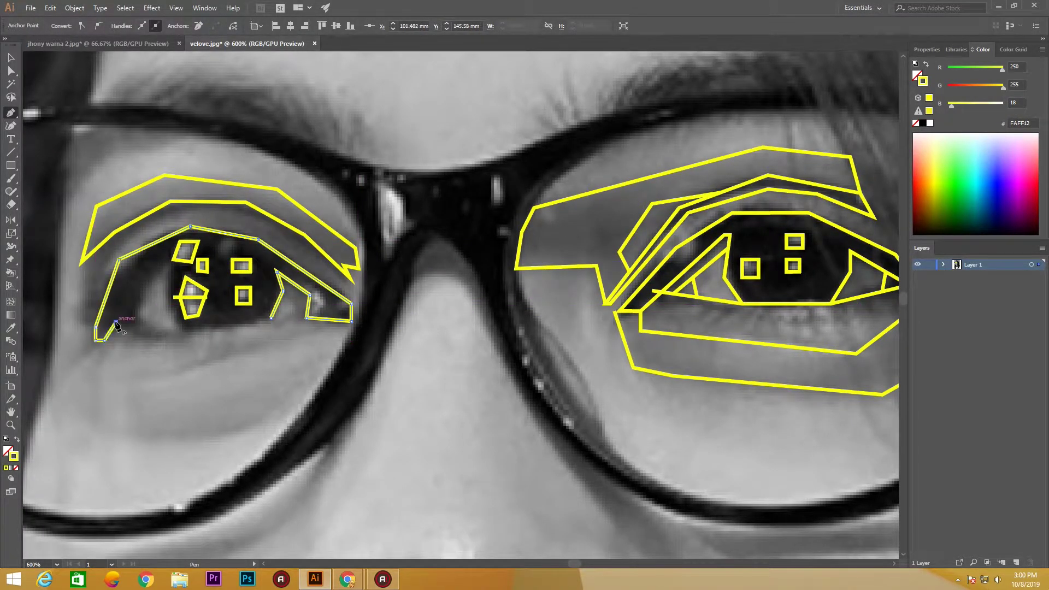
pyautogui.click(163, 267)
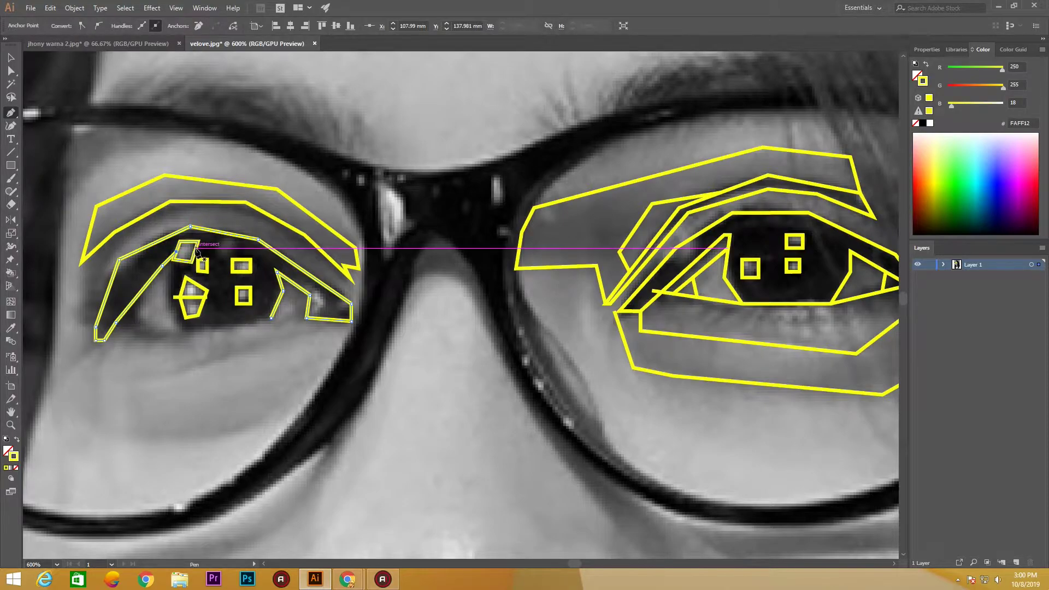
pyautogui.click(166, 298)
pyautogui.click(178, 331)
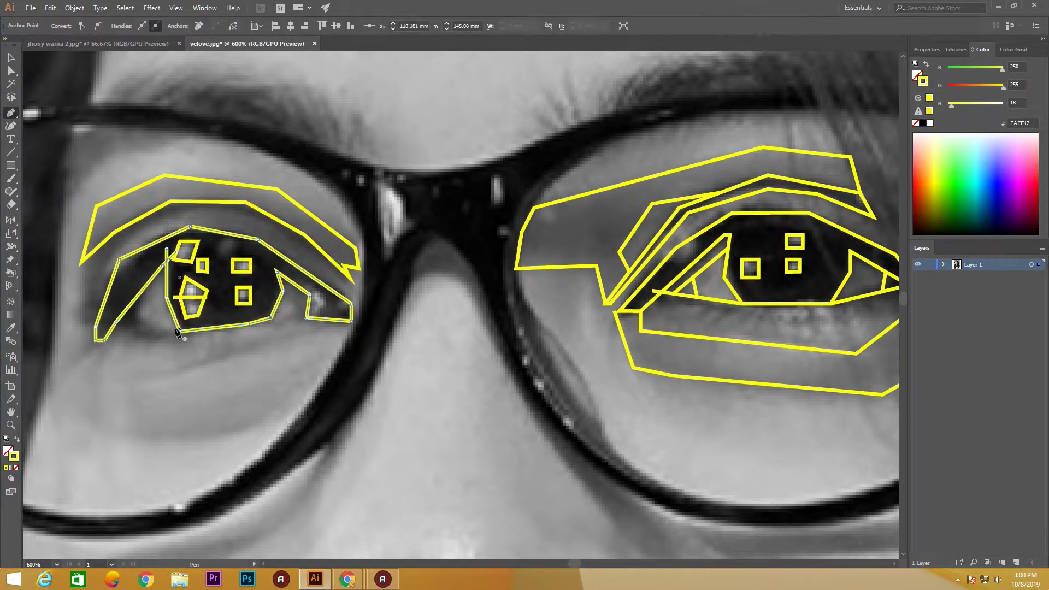
# - Draw a facet below the left eye
pyautogui.click(131, 288)
pyautogui.click(142, 318)
pyautogui.click(179, 331)
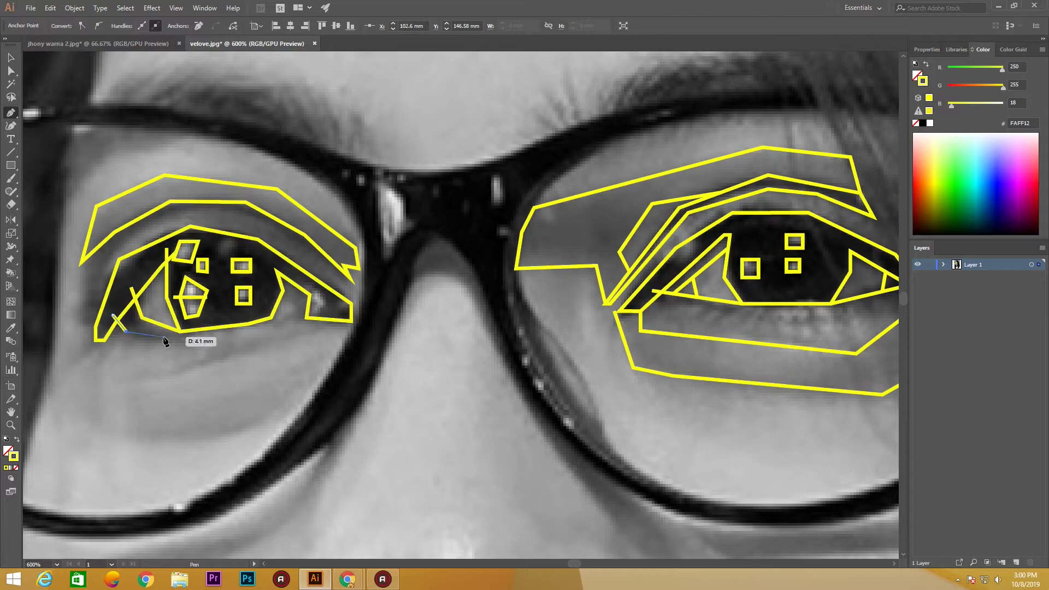
pyautogui.scroll(-1, 109, 410)
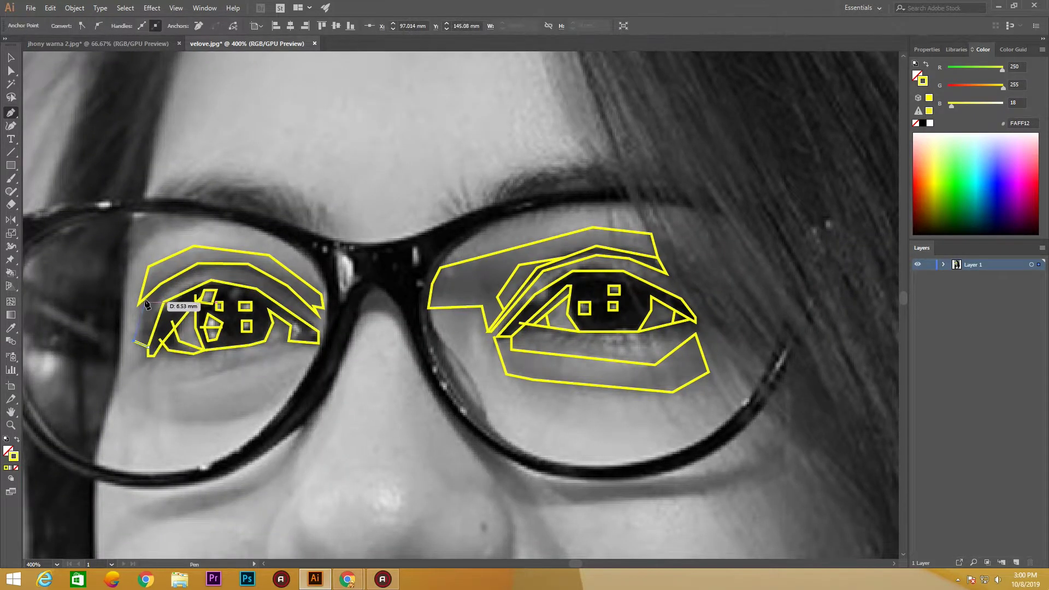
# - Trace facets across the upper left eyelid
pyautogui.click(162, 315)
pyautogui.click(209, 272)
pyautogui.click(309, 306)
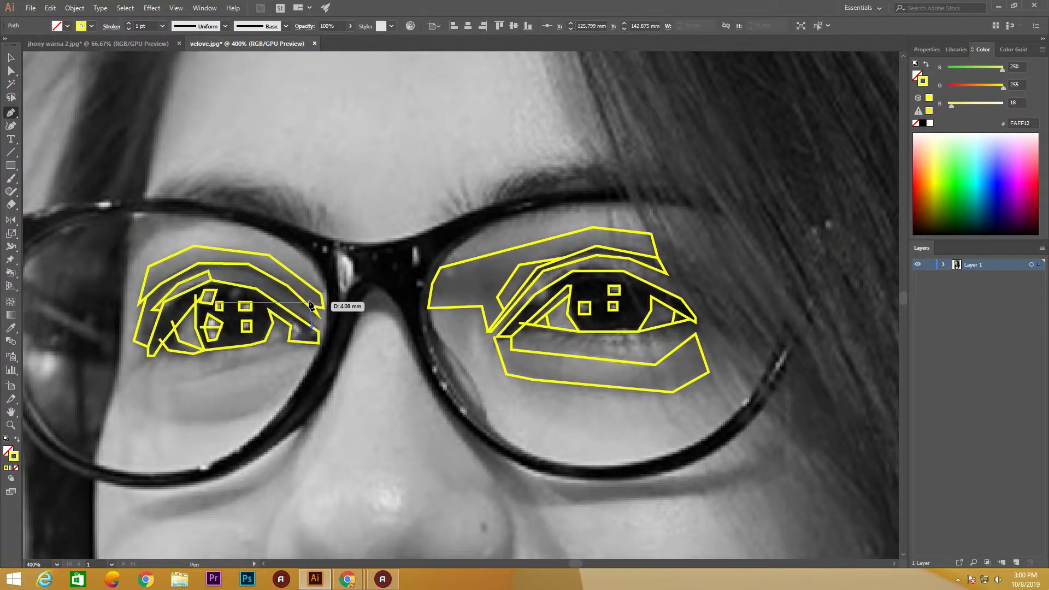
pyautogui.click(312, 328)
pyautogui.click(207, 271)
pyautogui.click(231, 271)
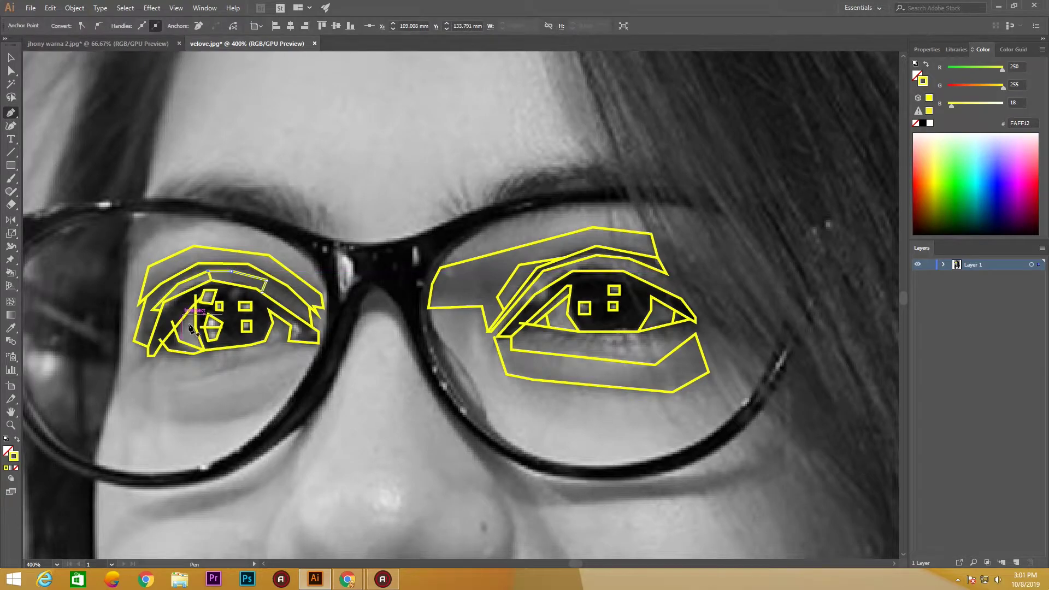
pyautogui.click(266, 280)
# - Trace the brow shape above the left lens with six yellow anchors
pyautogui.scroll(-1, 261, 328)
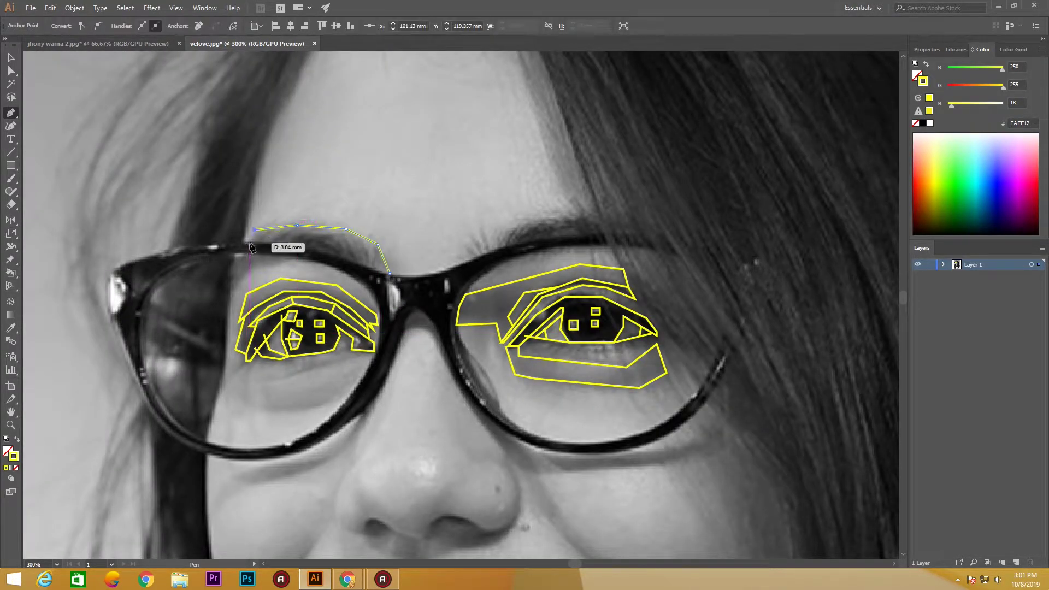
pyautogui.click(109, 269)
pyautogui.click(173, 249)
pyautogui.click(249, 242)
pyautogui.click(300, 246)
pyautogui.click(347, 259)
pyautogui.click(388, 271)
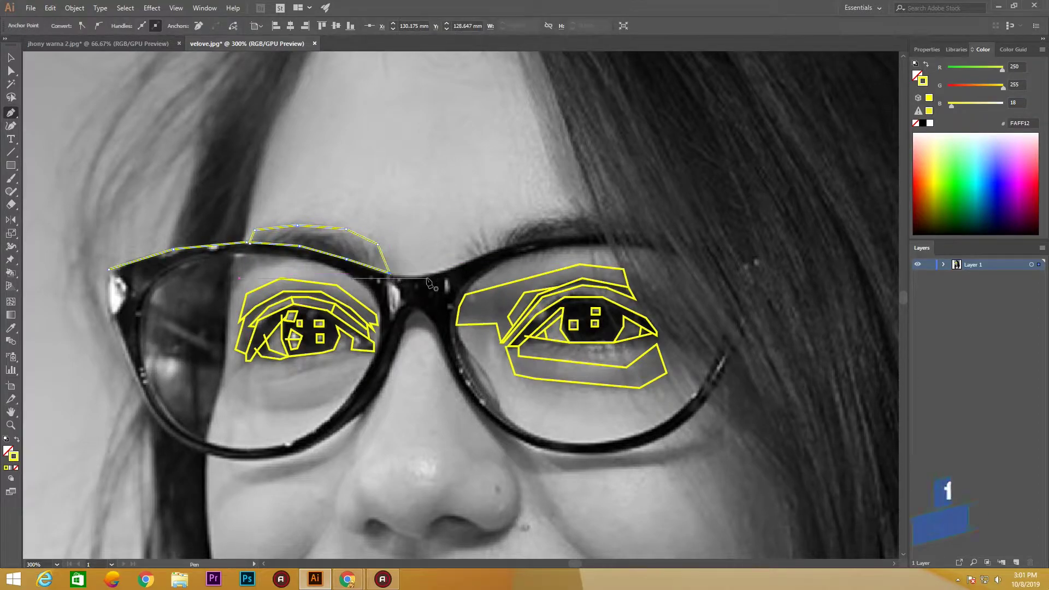
# - Trace the outer left lens frame, run it under the lens and up the nose bridge
pyautogui.moveTo(377, 271); pyautogui.dragTo(408, 221)
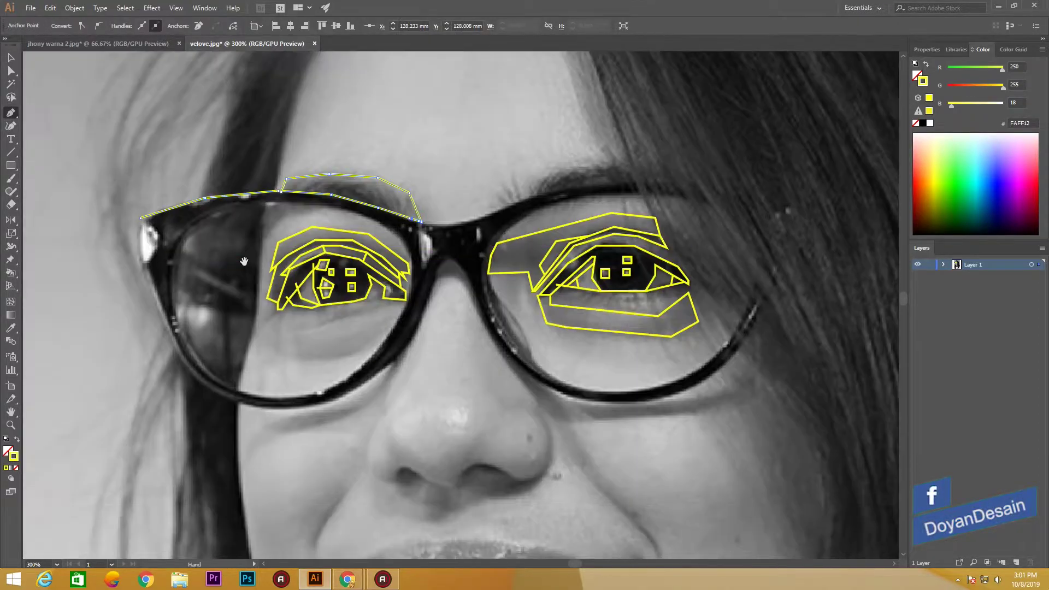
pyautogui.click(141, 210)
pyautogui.click(141, 254)
pyautogui.click(158, 308)
pyautogui.click(190, 376)
pyautogui.click(243, 405)
pyautogui.click(309, 410)
pyautogui.click(367, 379)
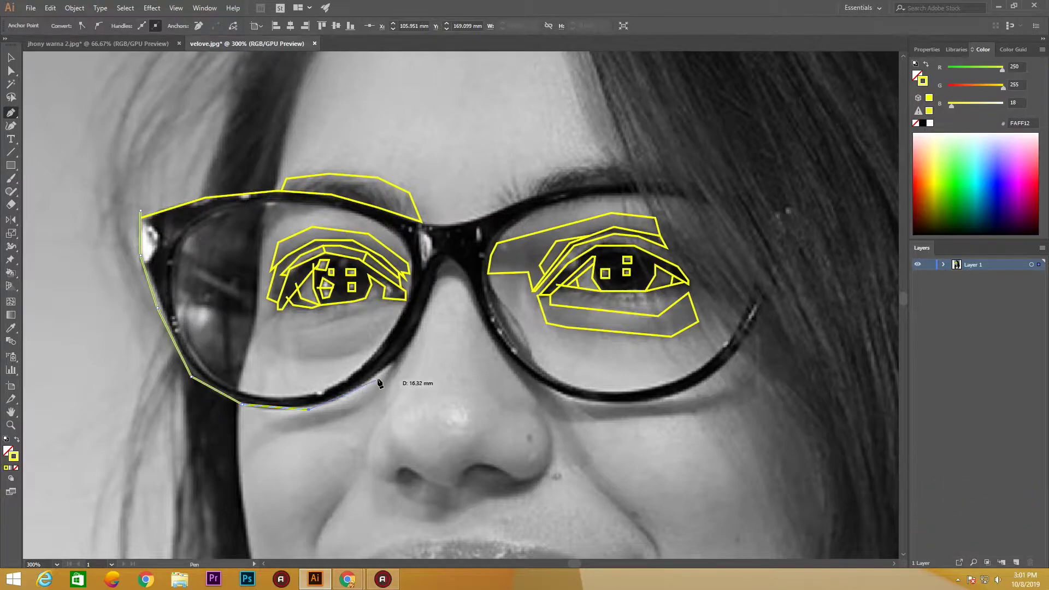
pyautogui.click(410, 348)
pyautogui.click(440, 262)
pyautogui.click(469, 278)
# - Continue the outer frame outline under the right lens up to the right temple
pyautogui.click(491, 337)
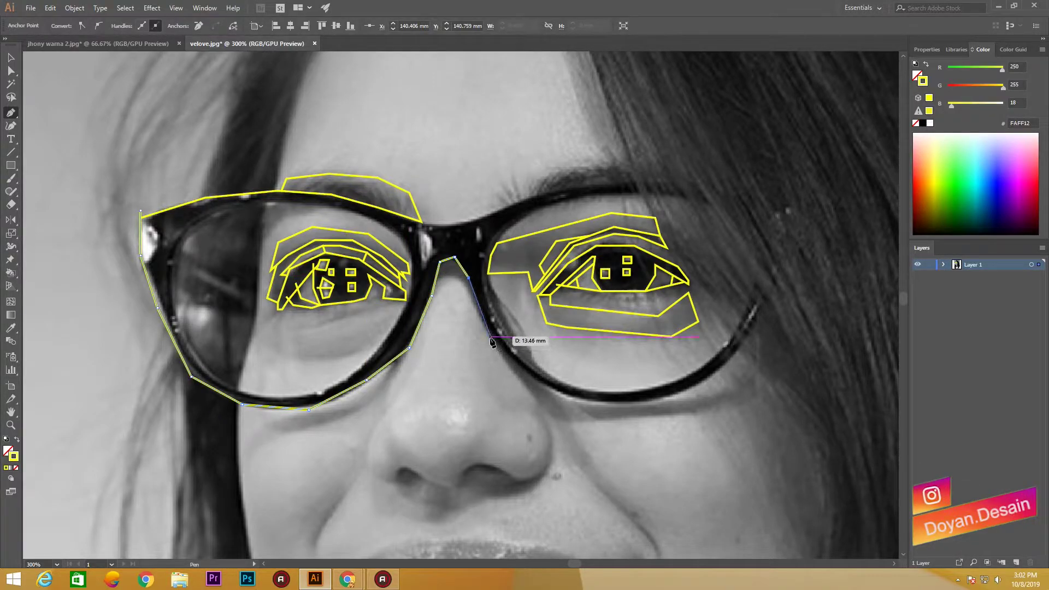
pyautogui.click(551, 389)
pyautogui.click(609, 403)
pyautogui.click(655, 402)
pyautogui.click(704, 383)
pyautogui.click(738, 348)
pyautogui.click(781, 271)
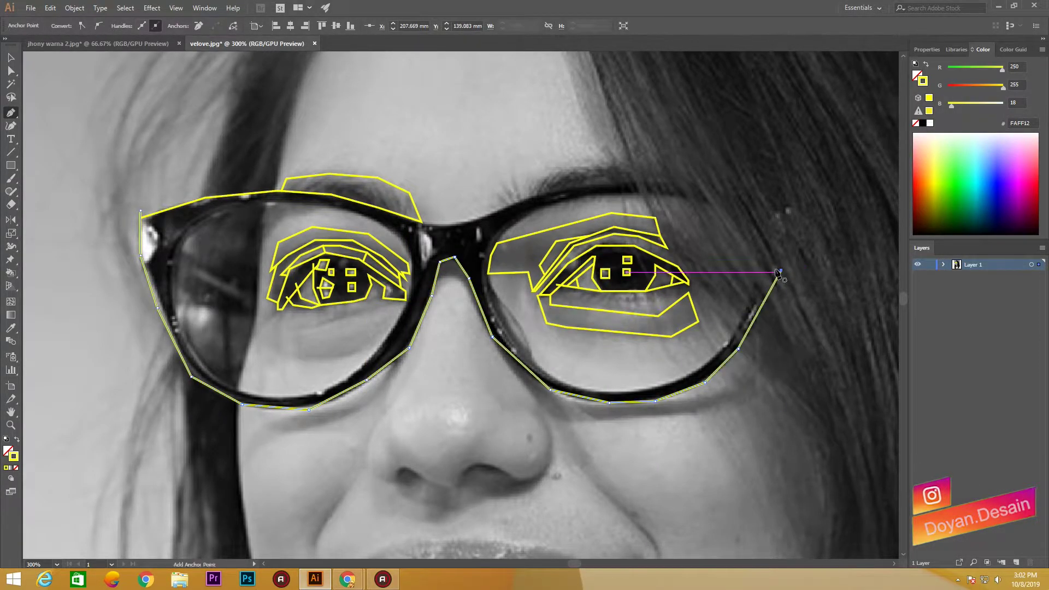
pyautogui.press('Escape')
# - Trace the lower right frame, the inner right-lens rim, and the top of the right frame
pyautogui.click(756, 286)
pyautogui.click(732, 338)
pyautogui.click(699, 371)
pyautogui.click(560, 382)
pyautogui.click(495, 336)
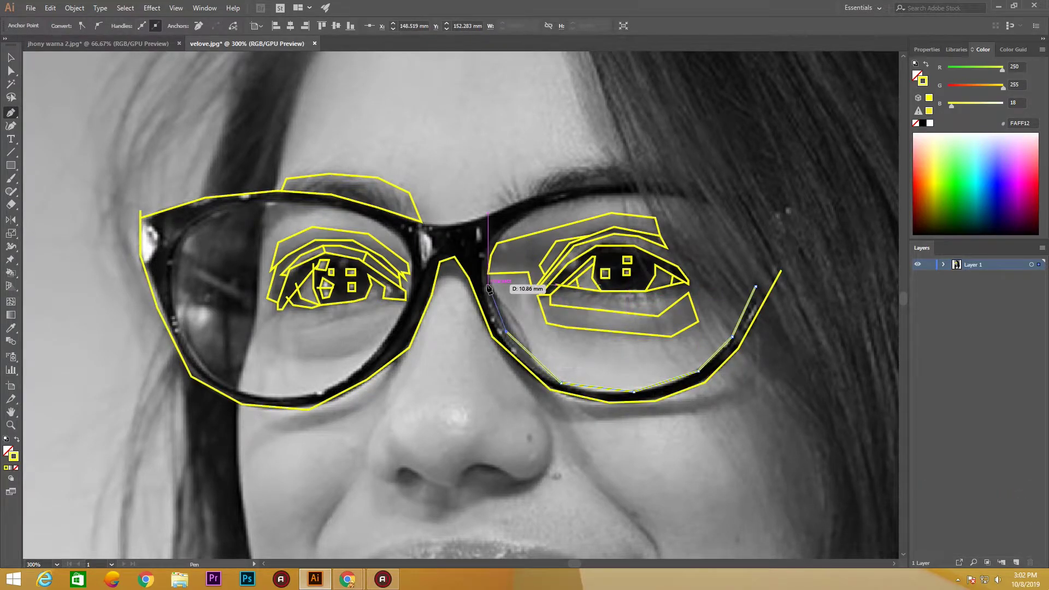
pyautogui.click(481, 256)
pyautogui.click(519, 220)
pyautogui.click(640, 192)
pyautogui.press('Escape')
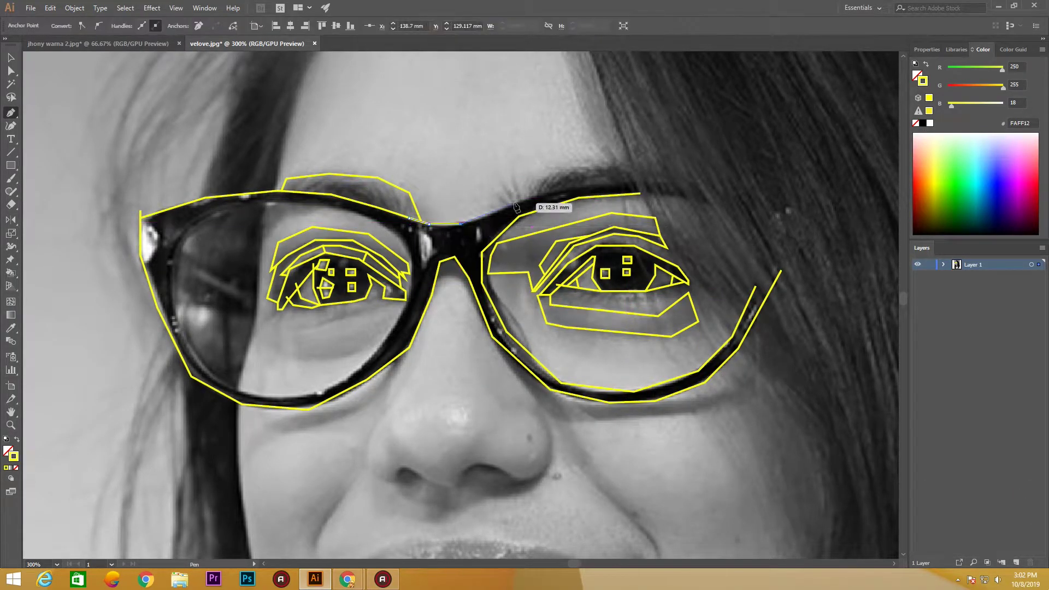
pyautogui.click(636, 183)
pyautogui.click(432, 250)
pyautogui.click(422, 270)
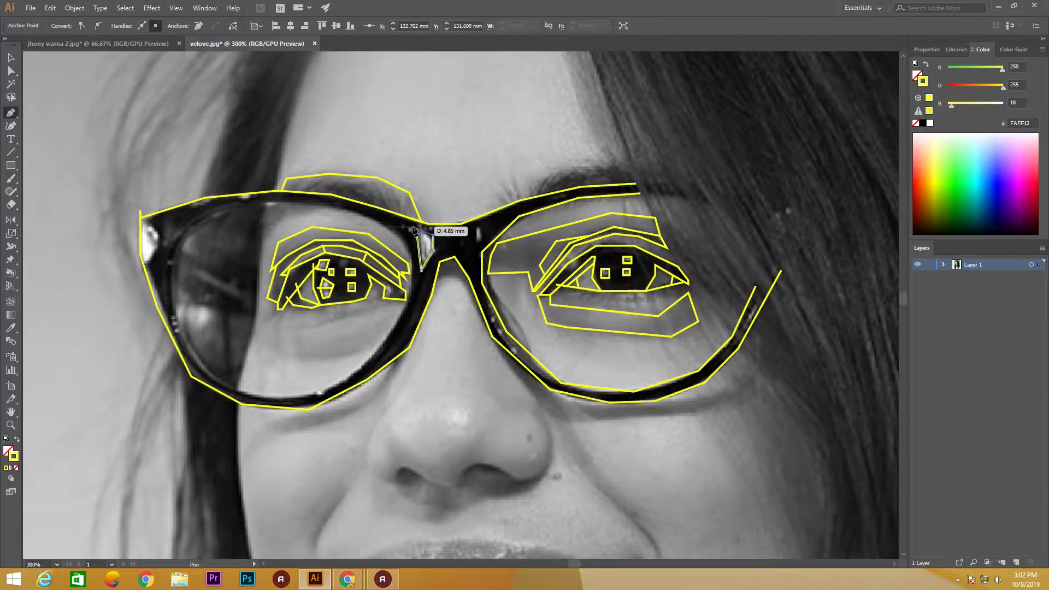
# - Outline and close the inner edge of the left lens
pyautogui.click(190, 227)
pyautogui.click(296, 202)
pyautogui.click(401, 239)
pyautogui.click(412, 263)
pyautogui.click(412, 294)
pyautogui.click(394, 333)
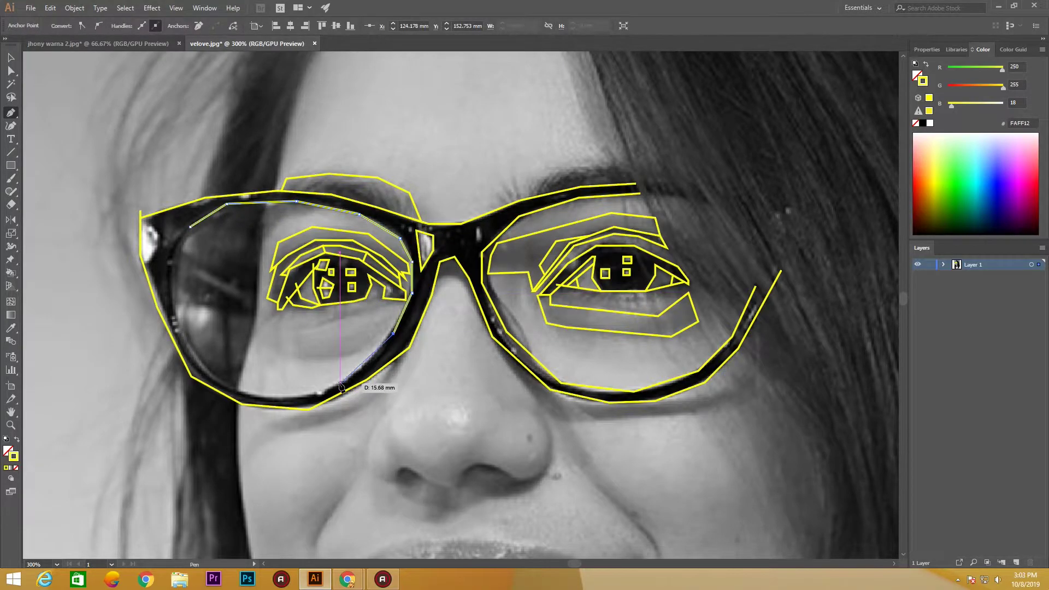
pyautogui.click(317, 394)
pyautogui.click(246, 394)
pyautogui.click(191, 376)
pyautogui.click(175, 257)
# - Start a small facet at the left temple
pyautogui.click(149, 216)
pyautogui.click(164, 235)
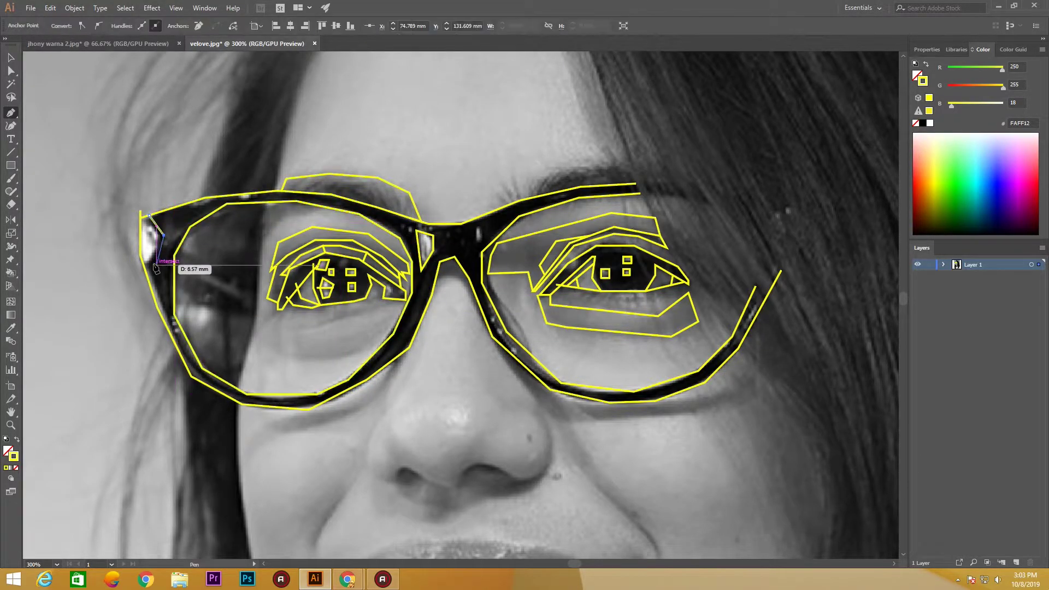
pyautogui.moveTo(280, 404); pyautogui.dragTo(105, 403)
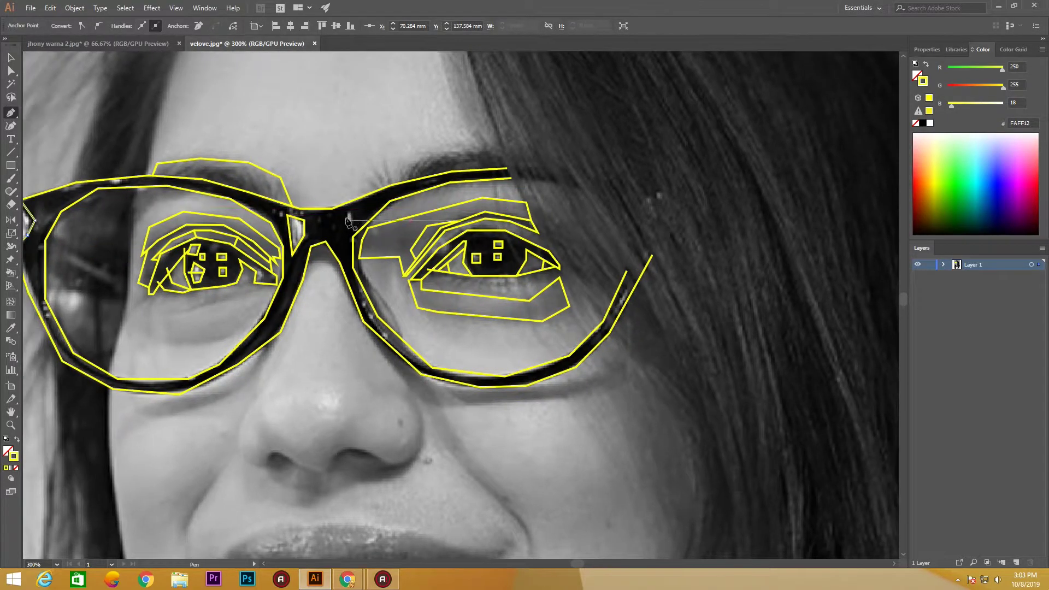
# - Draw a small nose-bridge facet and a curved eyebrow hair stroke
pyautogui.click(300, 225)
pyautogui.click(306, 225)
pyautogui.moveTo(327, 198); pyautogui.dragTo(349, 201)
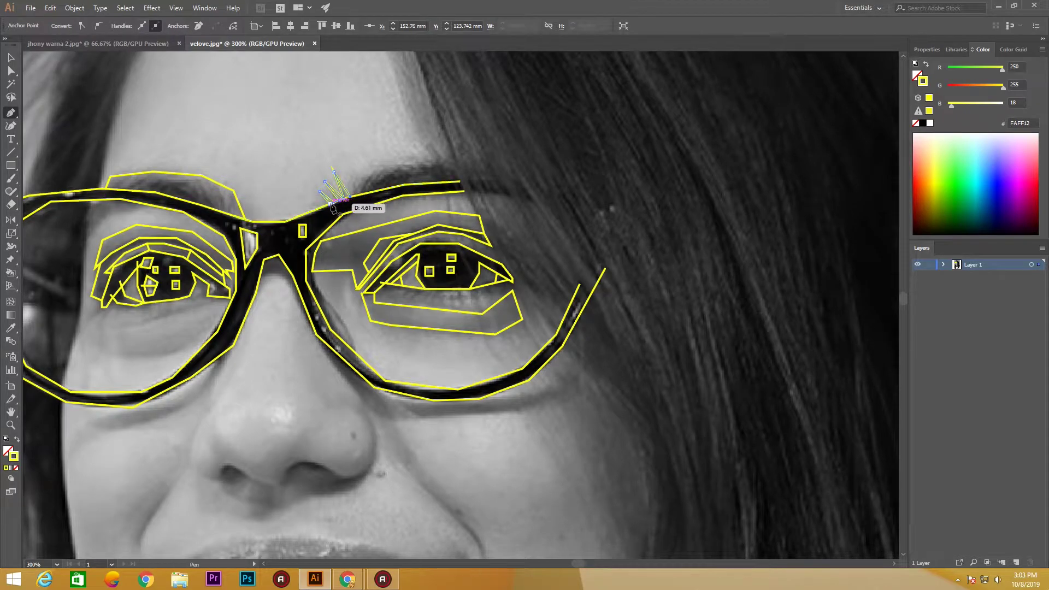
pyautogui.moveTo(283, 478)
pyautogui.mouseDown()
pyautogui.moveTo(438, 356)
pyautogui.moveTo(427, 360)
pyautogui.mouseUp()
# - Trace a facet down the inside of the left lens and close a facet under the left eye
pyautogui.click(232, 85)
pyautogui.click(230, 131)
pyautogui.click(225, 195)
pyautogui.click(206, 269)
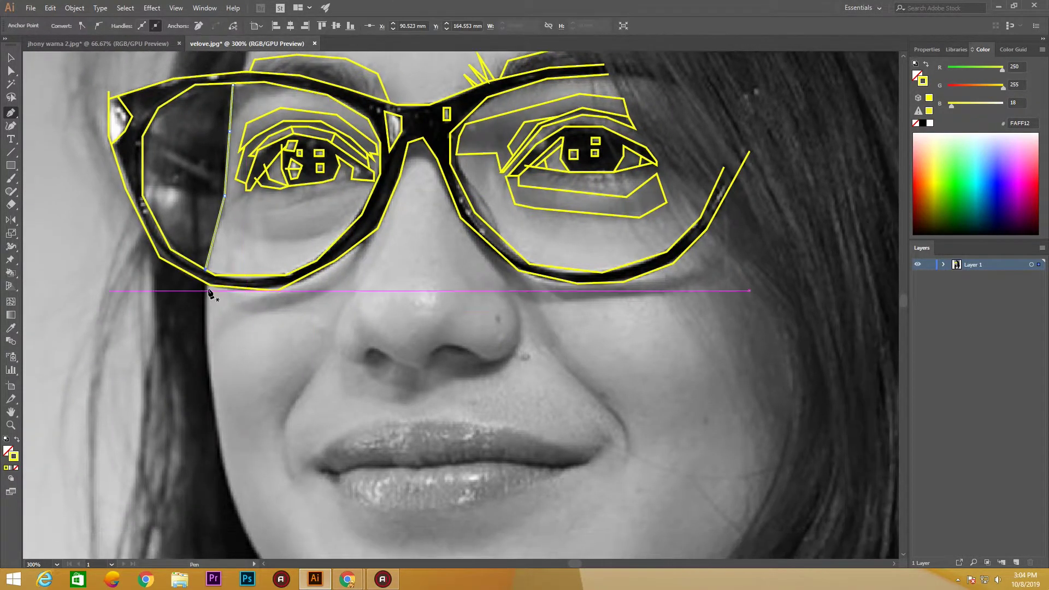
pyautogui.click(362, 179)
pyautogui.click(250, 212)
pyautogui.click(247, 236)
pyautogui.click(280, 240)
pyautogui.click(326, 232)
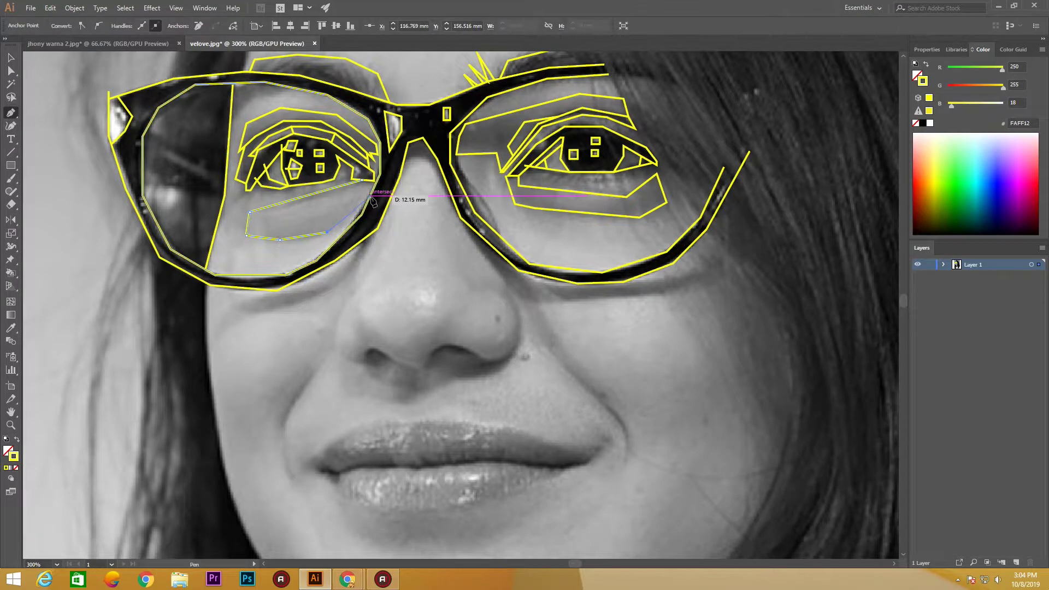
pyautogui.click(371, 196)
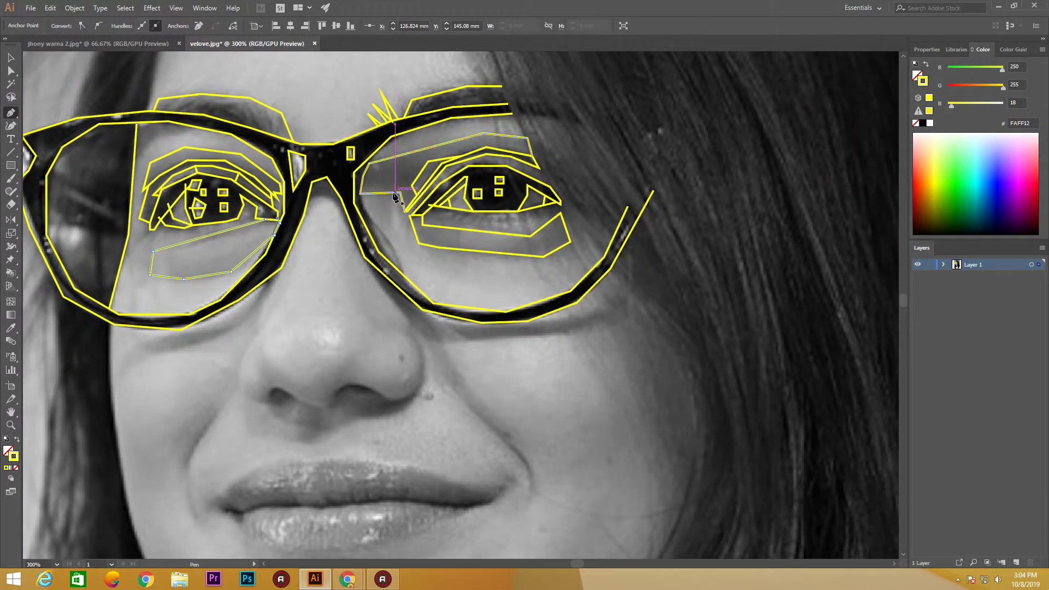
# - Trace down the right lens rim and add a facet under the right eye
pyautogui.moveTo(395, 195); pyautogui.dragTo(393, 245)
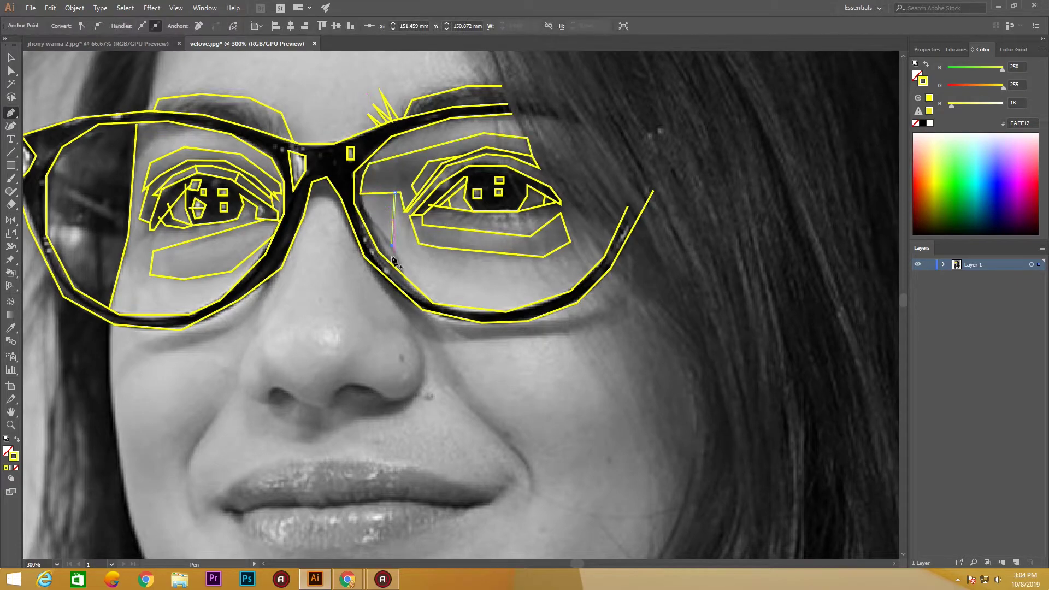
pyautogui.click(392, 244)
pyautogui.click(404, 275)
pyautogui.moveTo(428, 204)
pyautogui.mouseDown()
pyautogui.moveTo(388, 202)
pyautogui.moveTo(354, 180)
pyautogui.mouseUp()
pyautogui.click(355, 162)
pyautogui.click(400, 176)
pyautogui.click(460, 185)
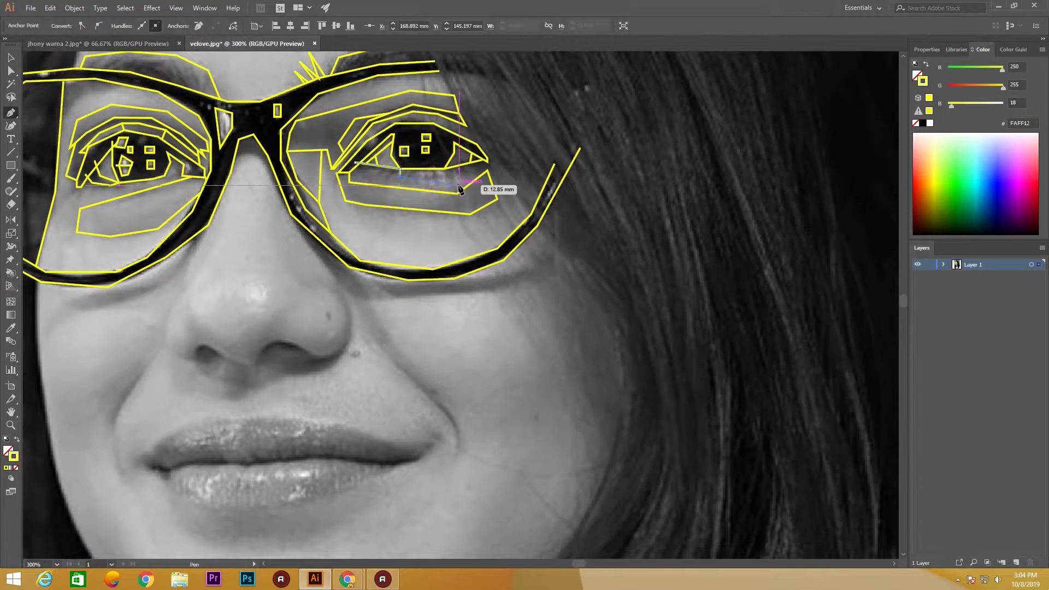
pyautogui.click(472, 156)
# - Close a cheek facet along the lower rim below the right lens
pyautogui.scroll(-2, 358, 320)
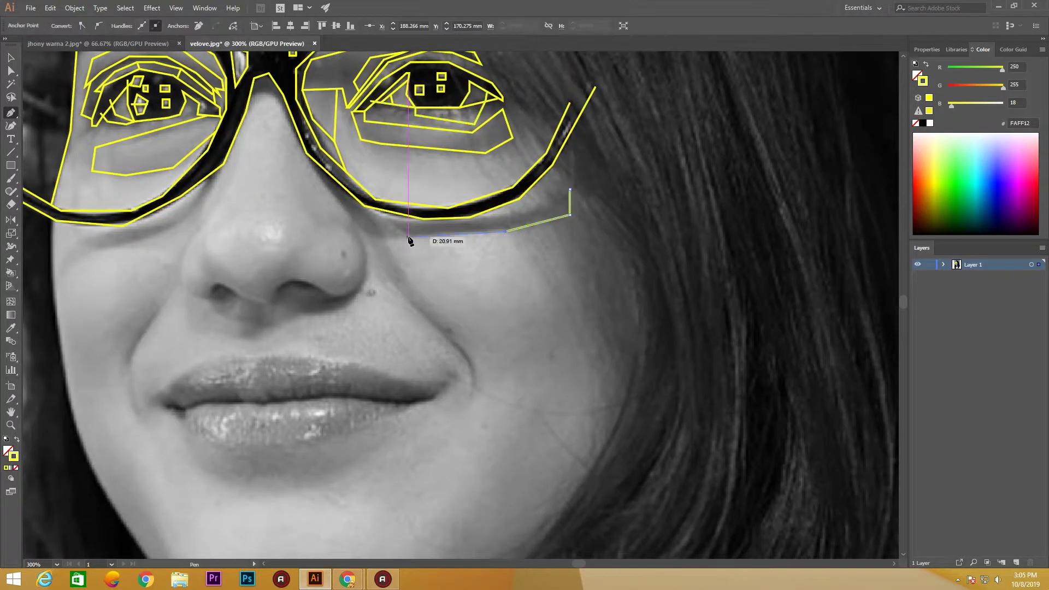
pyautogui.click(370, 236)
pyautogui.click(531, 210)
pyautogui.click(415, 218)
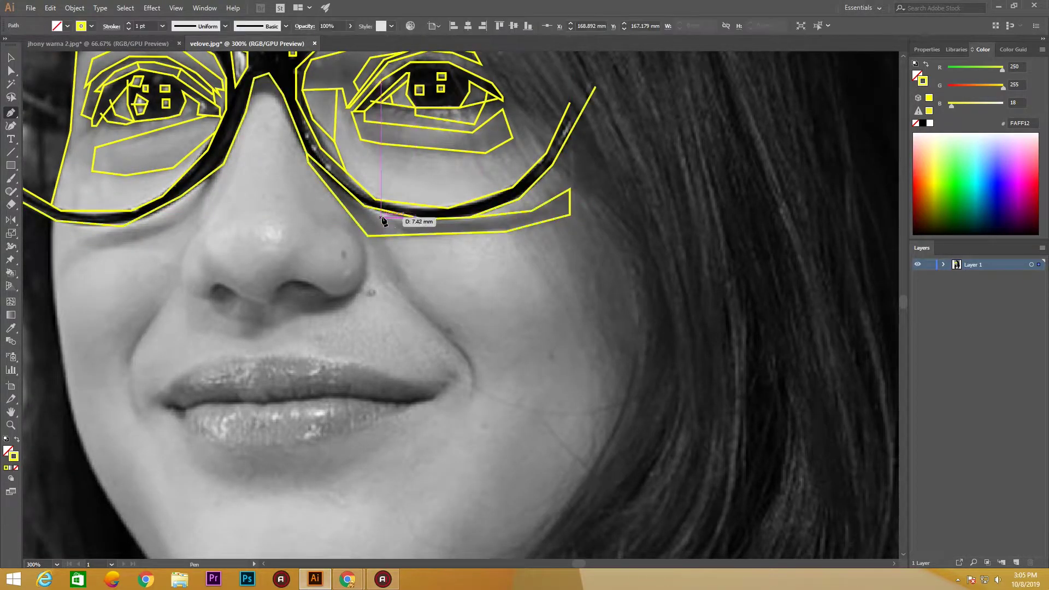
pyautogui.click(365, 207)
pyautogui.click(408, 236)
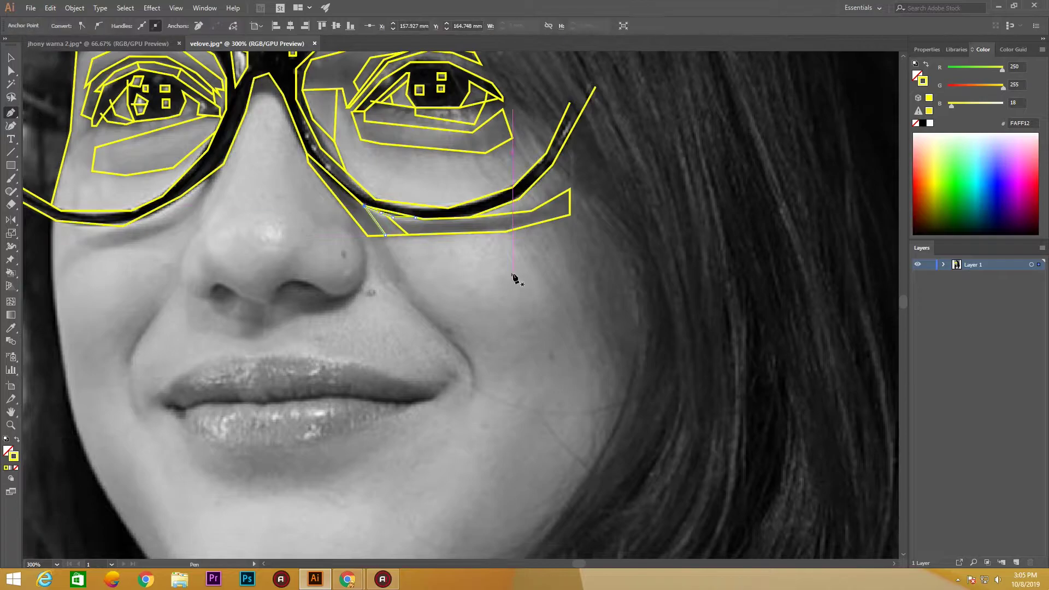
pyautogui.scroll(-2, 515, 277)
pyautogui.scroll(1, 514, 315)
pyautogui.moveTo(515, 315); pyautogui.dragTo(482, 329)
# - Start a three-corner cheek facet below the left lens
pyautogui.click(388, 214)
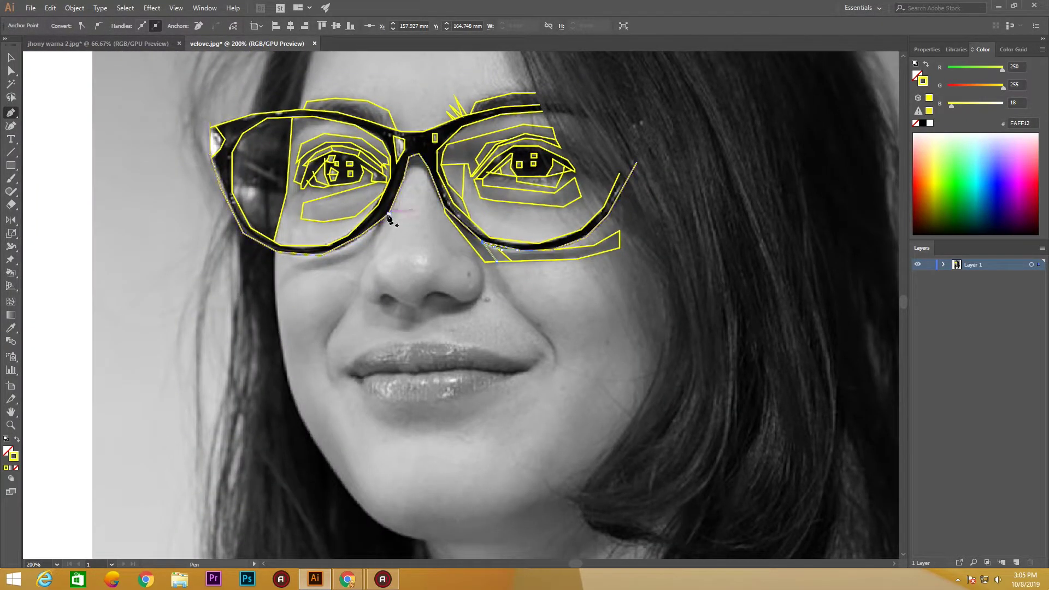
pyautogui.click(371, 248)
pyautogui.click(324, 270)
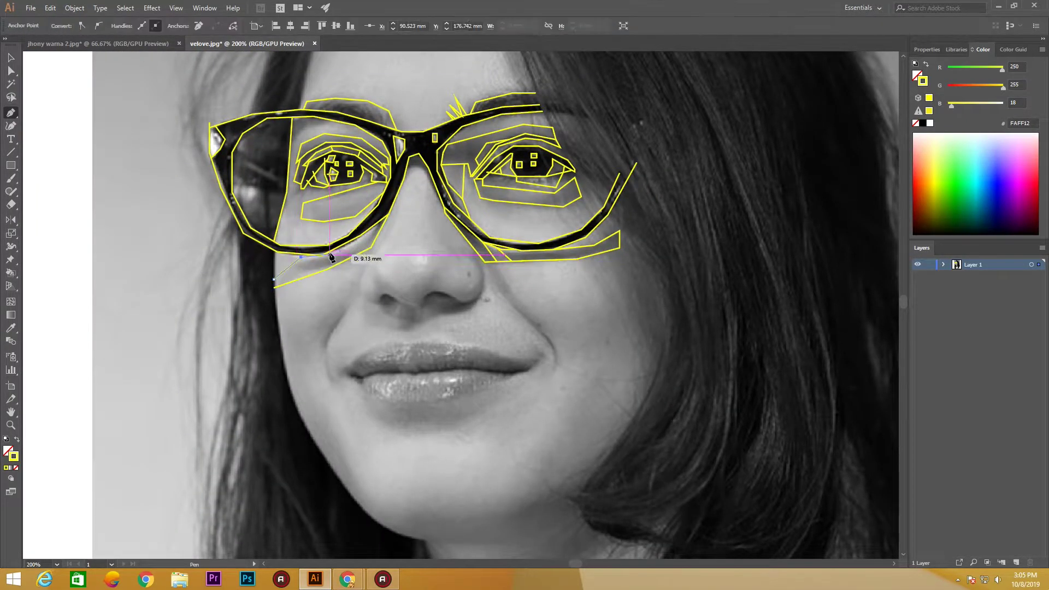
pyautogui.moveTo(379, 252); pyautogui.dragTo(378, 290)
pyautogui.scroll(3, 378, 290)
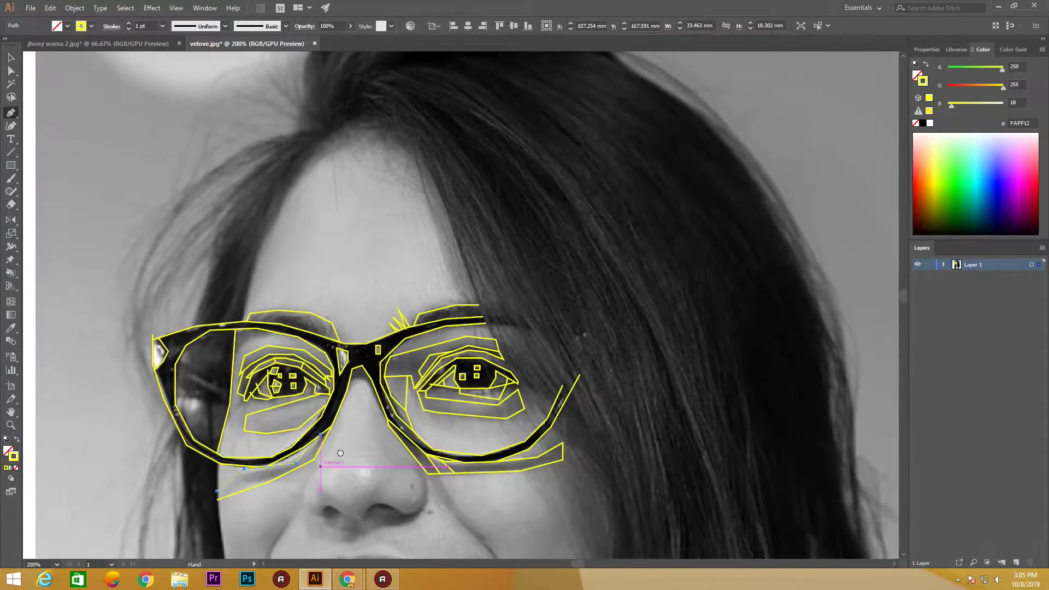
# - Outline the forehead from the top down to the glasses and close the shape
pyautogui.click(378, 113)
pyautogui.click(327, 206)
pyautogui.click(307, 249)
pyautogui.click(301, 289)
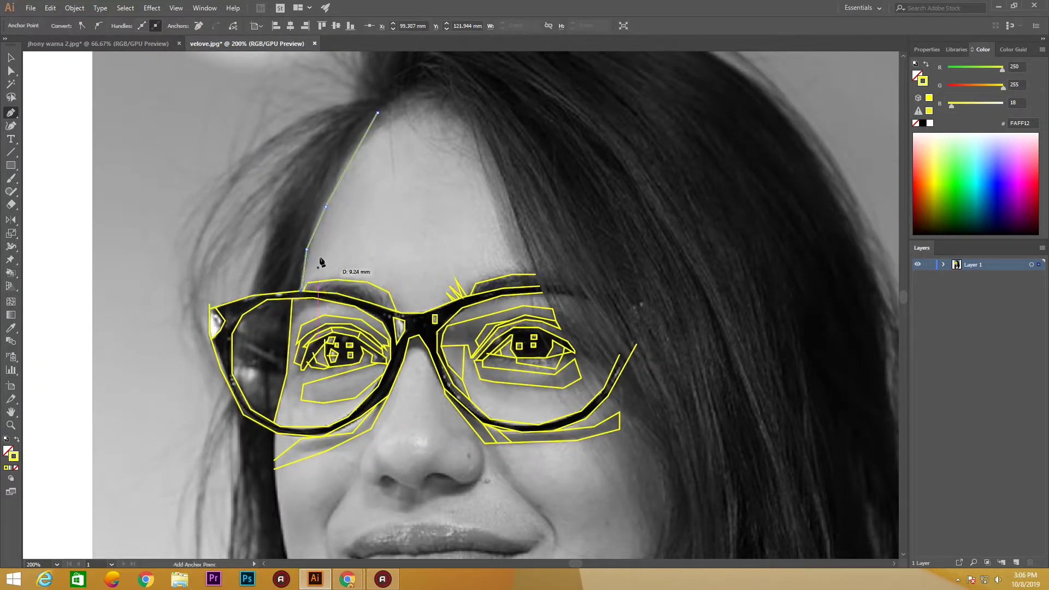
pyautogui.click(492, 146)
pyautogui.click(535, 274)
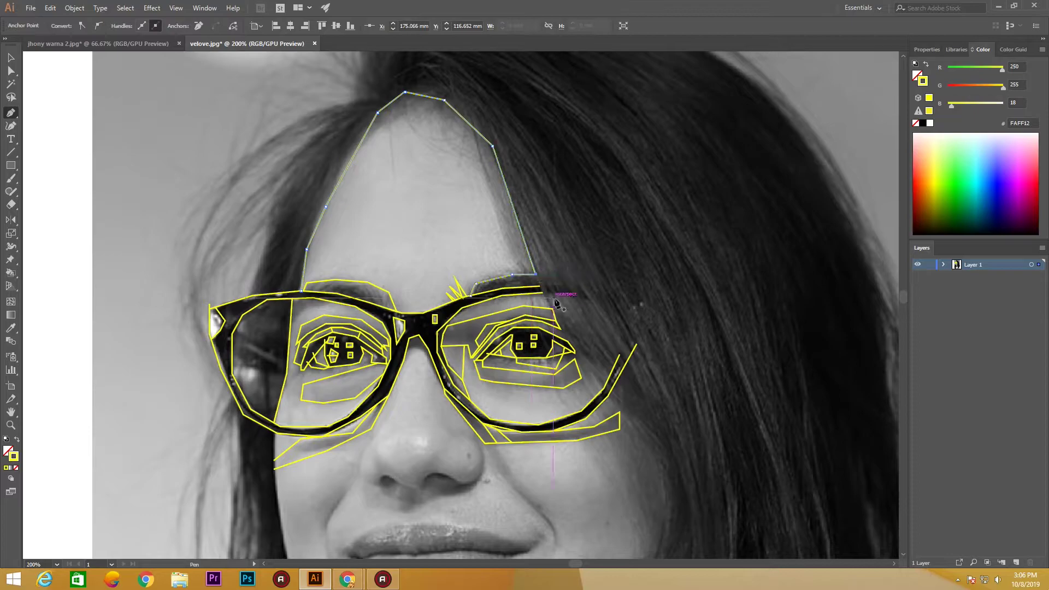
pyautogui.click(512, 274)
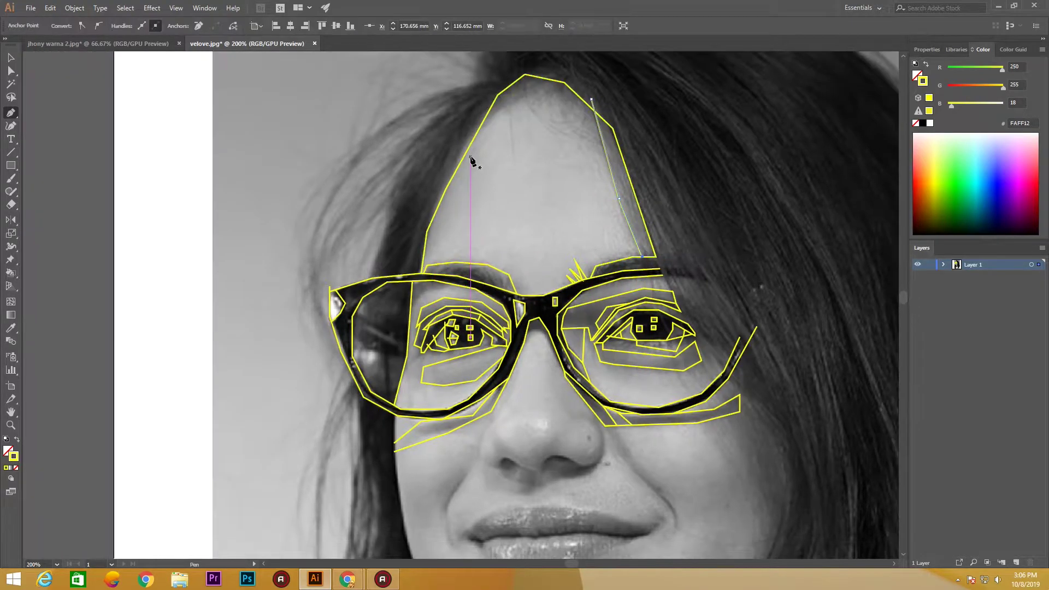
# - Split the forehead with a new facet and diagonal edges down to the glasses bridge
pyautogui.click(480, 128)
pyautogui.click(526, 100)
pyautogui.click(601, 139)
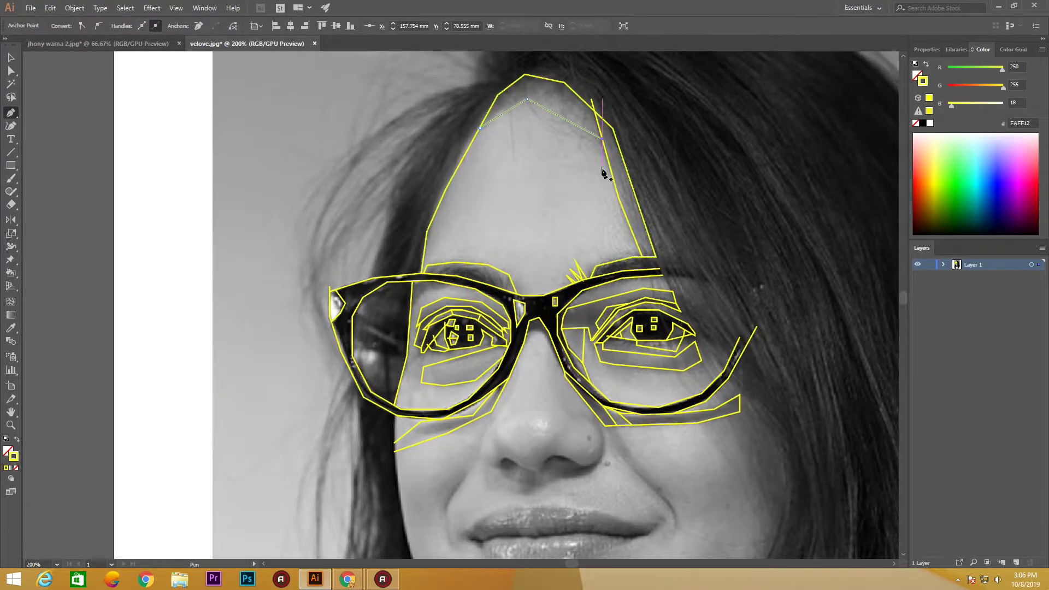
pyautogui.hscroll(3, 275, 259)
pyautogui.click(391, 110)
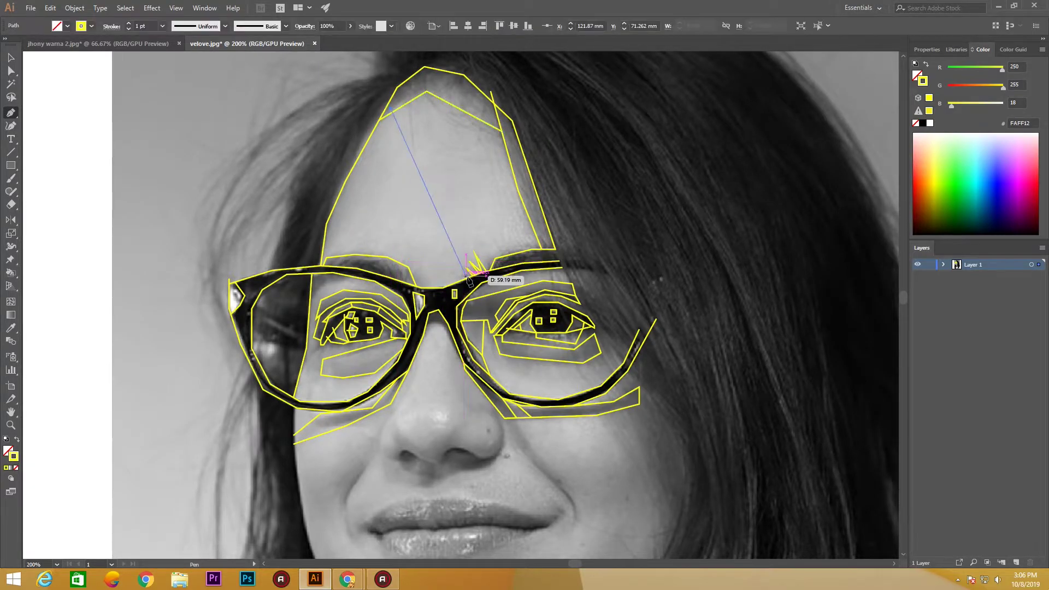
pyautogui.click(495, 258)
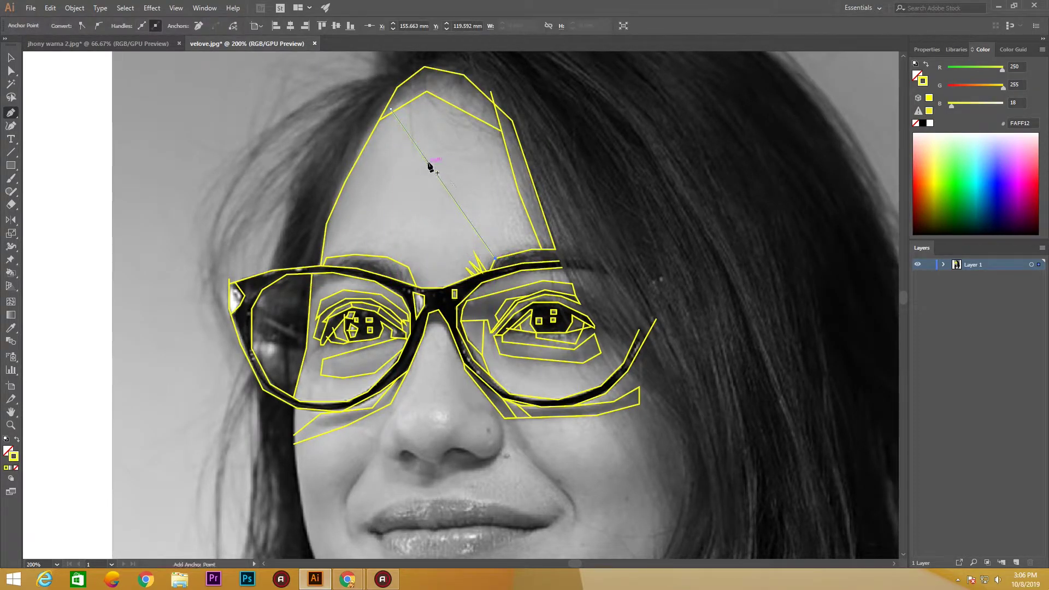
pyautogui.click(416, 149)
pyautogui.click(325, 257)
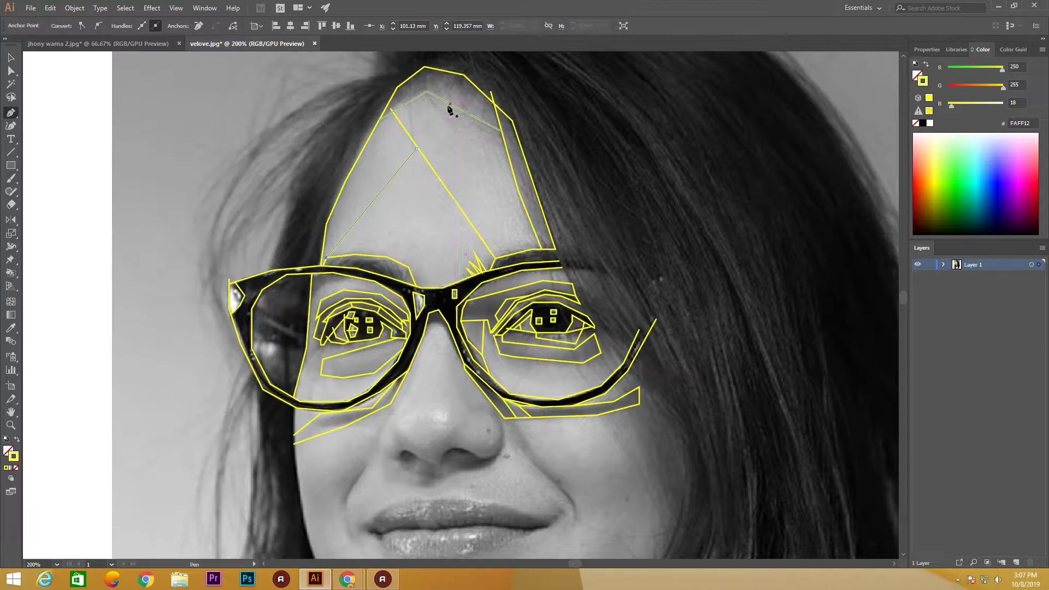
pyautogui.click(443, 289)
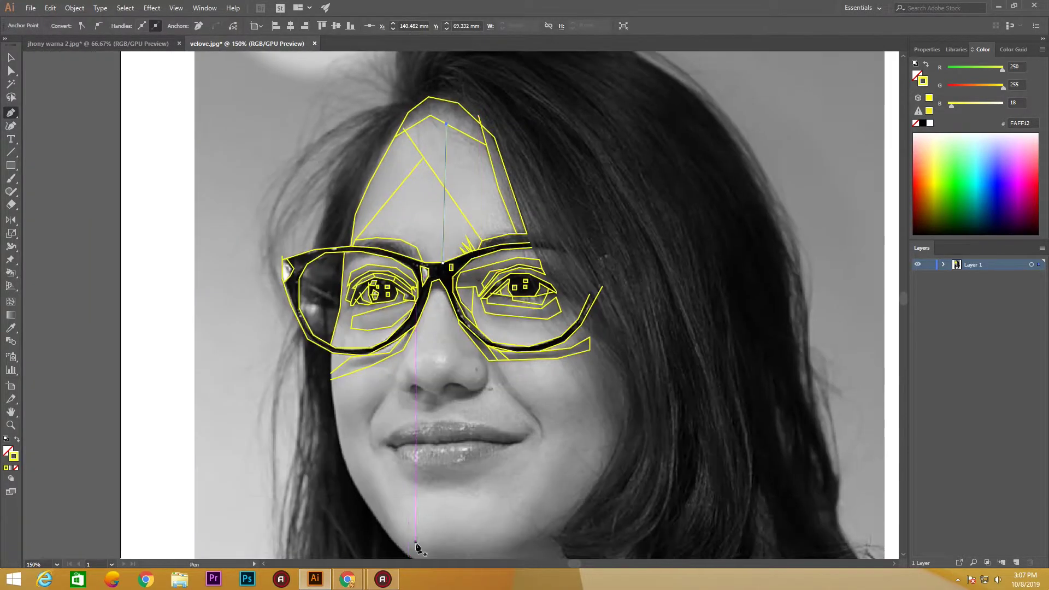
pyautogui.moveTo(452, 484)
pyautogui.mouseDown()
pyautogui.moveTo(456, 424)
pyautogui.moveTo(499, 421)
pyautogui.moveTo(384, 421)
pyautogui.mouseUp()
pyautogui.scroll(1, 456, 424)
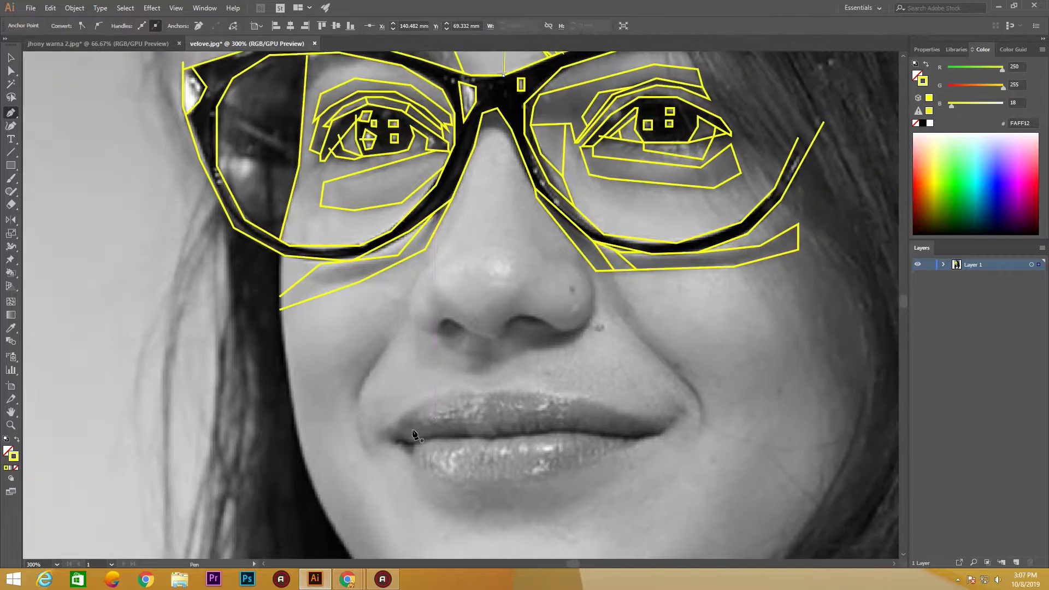
# - Trace the left jawline down toward the chin
pyautogui.scroll(-2, 293, 328)
pyautogui.click(277, 343)
pyautogui.scroll(-4, 274, 340)
pyautogui.click(220, 227)
pyautogui.click(280, 321)
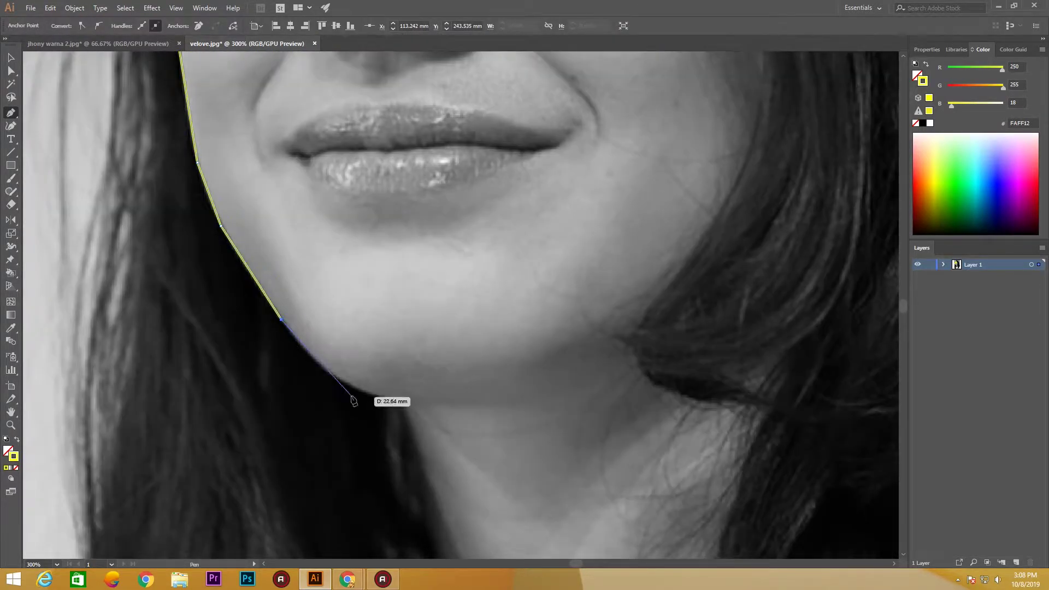
pyautogui.click(331, 378)
pyautogui.click(385, 401)
pyautogui.moveTo(288, 154); pyautogui.dragTo(369, 332)
# - Outline the upper lip corner to corner and back along its lower edge
pyautogui.click(361, 323)
pyautogui.click(412, 286)
pyautogui.click(455, 281)
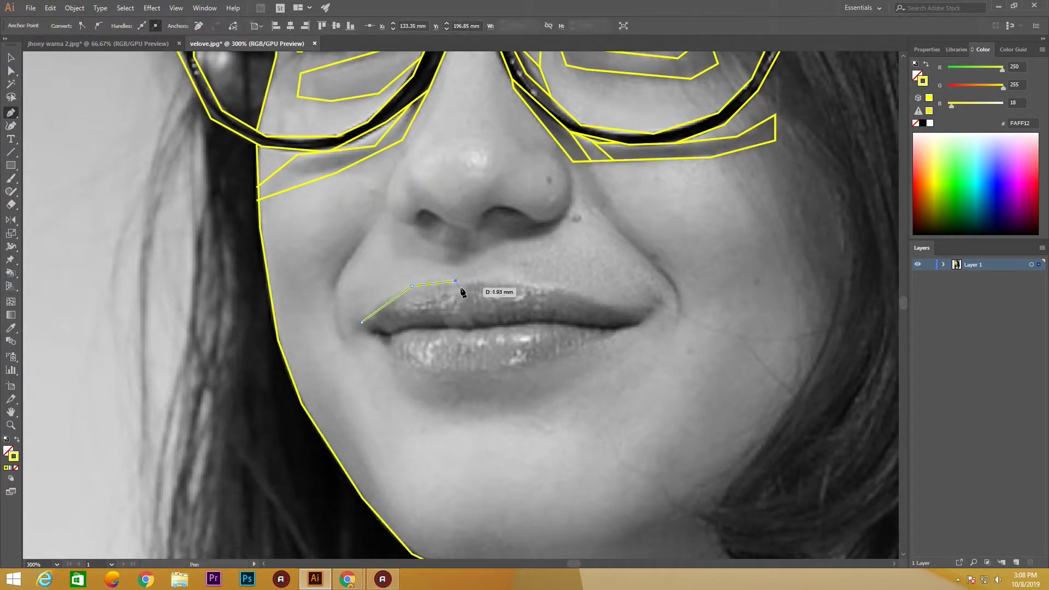
pyautogui.click(545, 285)
pyautogui.click(618, 307)
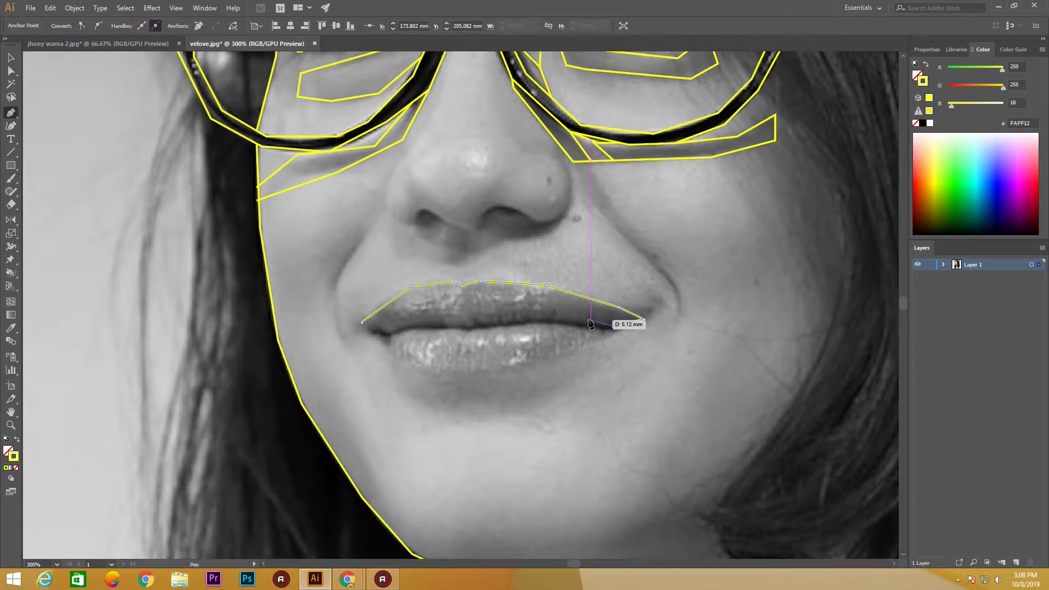
pyautogui.click(614, 327)
pyautogui.click(551, 318)
pyautogui.click(487, 324)
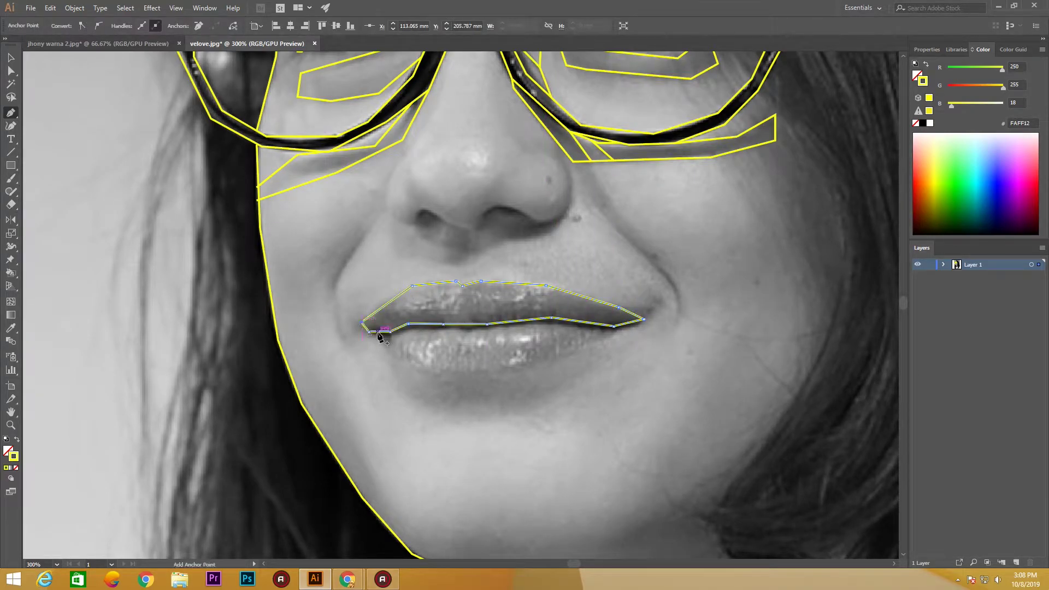
pyautogui.click(371, 329)
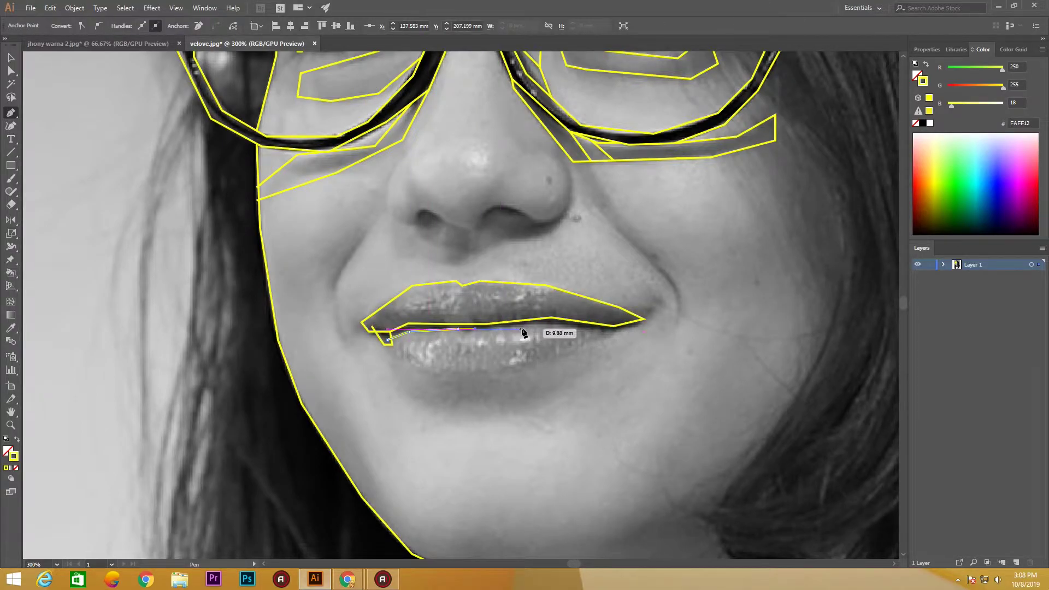
# - Extend the lip line to the right corner and close the lower lip shape
pyautogui.click(613, 331)
pyautogui.click(642, 321)
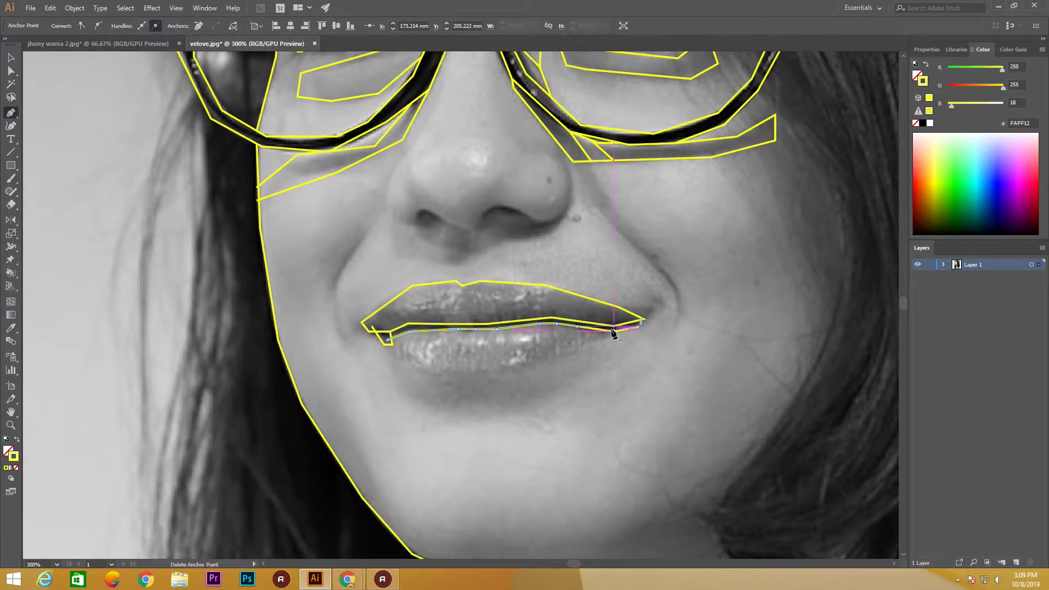
pyautogui.click(621, 321)
pyautogui.click(591, 344)
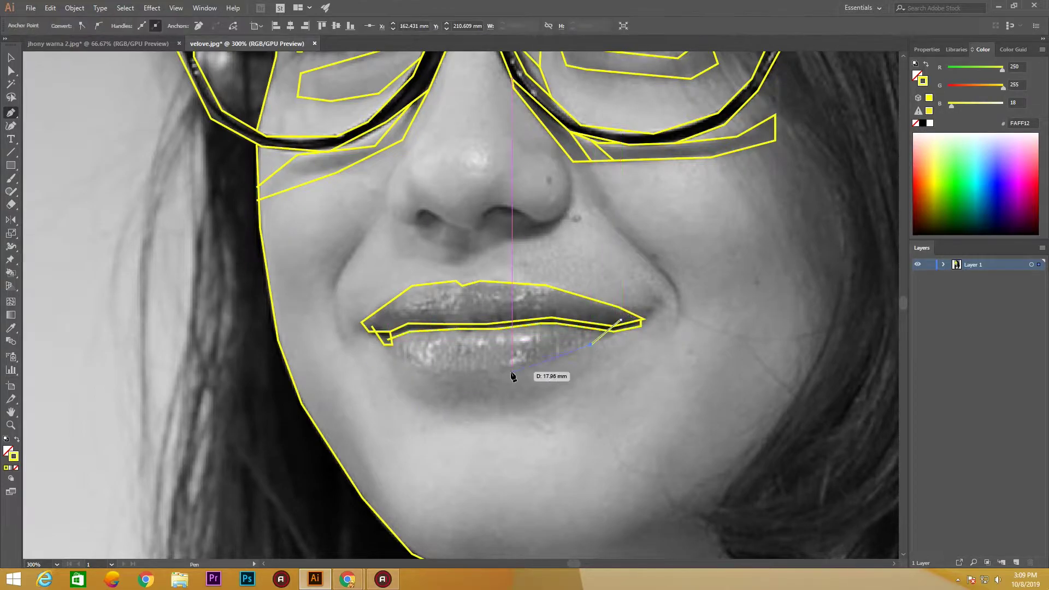
pyautogui.click(385, 343)
pyautogui.click(406, 387)
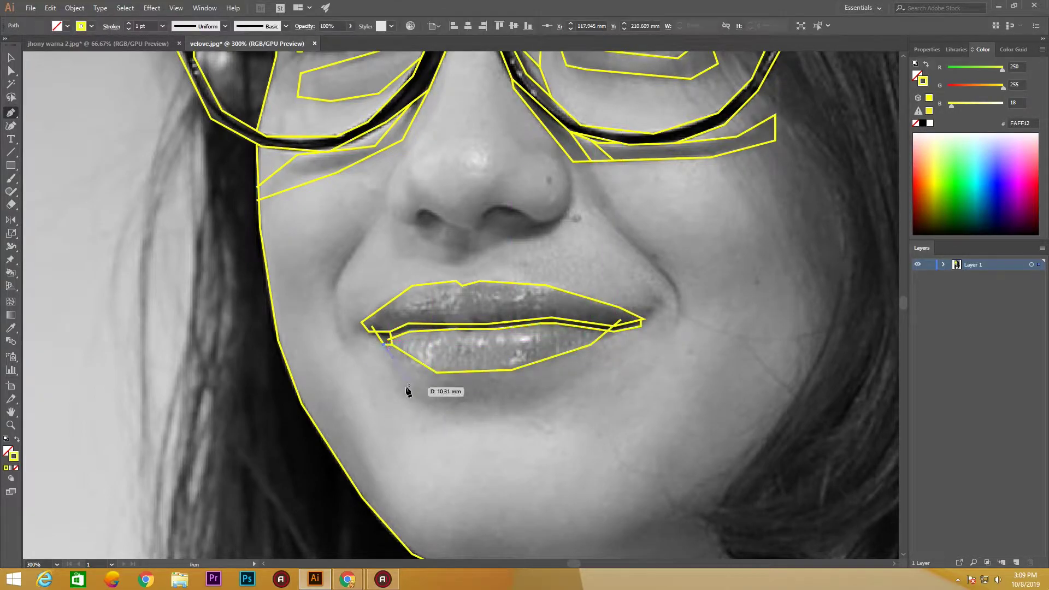
pyautogui.click(469, 423)
pyautogui.click(593, 369)
# - Draw a cheek line from below the glasses to the mouth corner
pyautogui.click(591, 344)
pyautogui.hscroll(2, 588, 403)
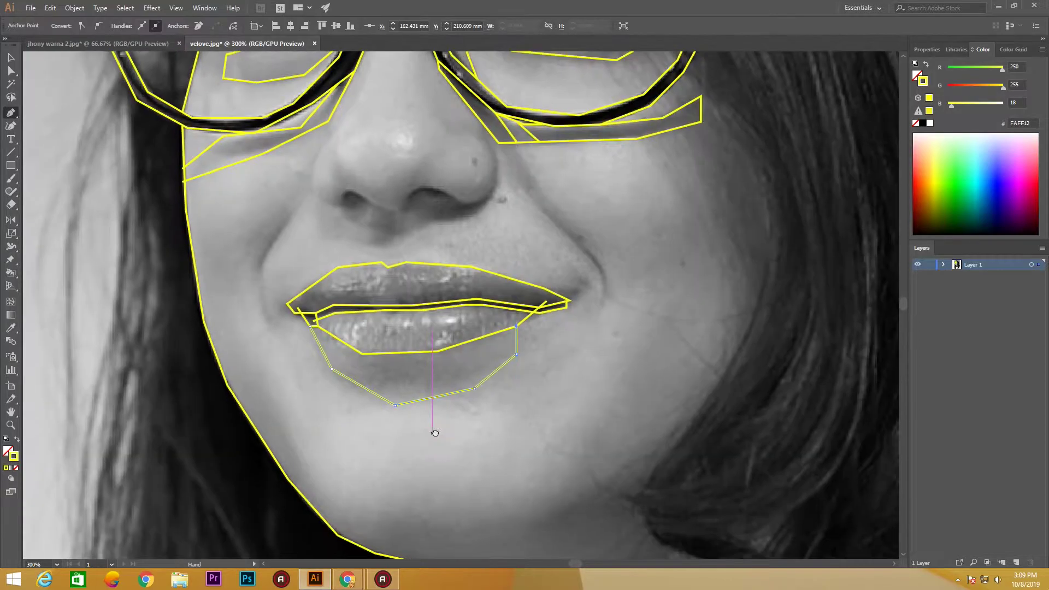
pyautogui.scroll(3, 434, 434)
pyautogui.click(553, 234)
pyautogui.click(607, 322)
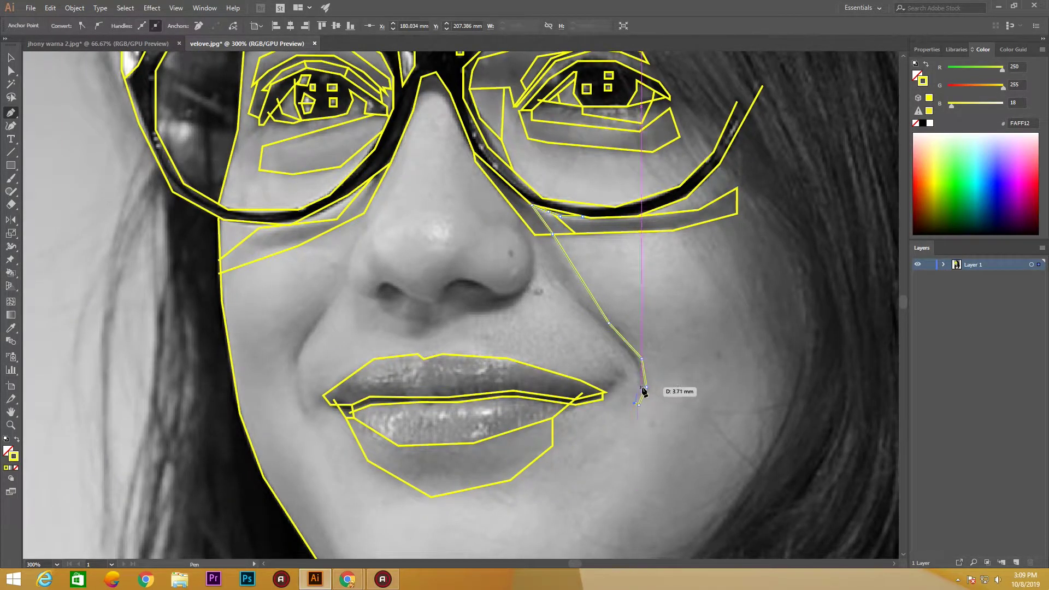
# - Finish the cheek crease line running from the glasses toward the mouth corner
pyautogui.keyDown('ctrl'); pyautogui.click(558, 279); pyautogui.keyUp('ctrl')
pyautogui.scroll(1, 558, 279)
pyautogui.hscroll(-2, 558, 280)
# - Outline small angular yellow facets around the right and left nostrils
pyautogui.click(503, 328)
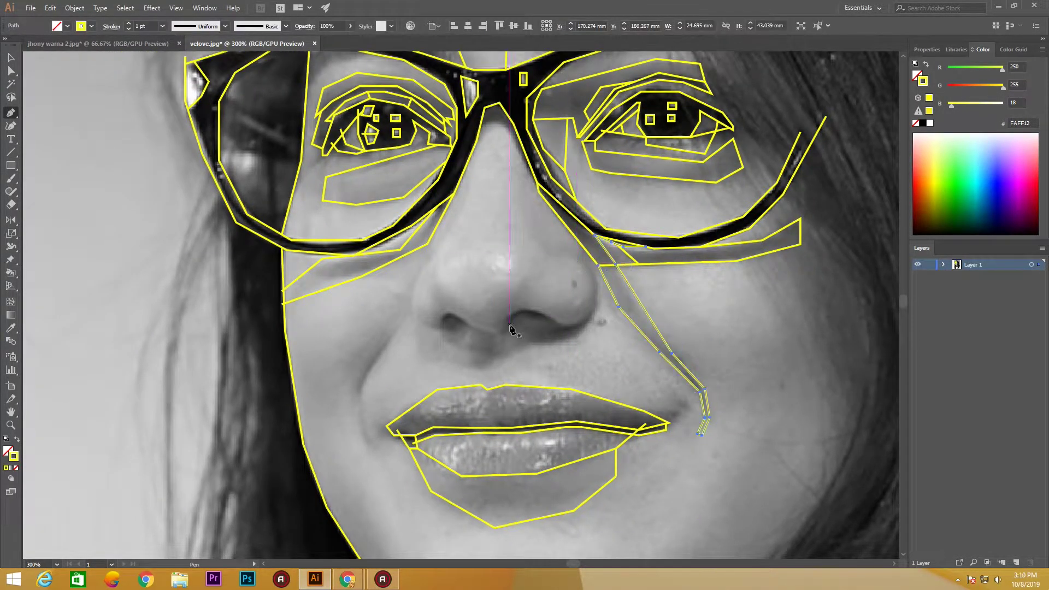
pyautogui.click(520, 310)
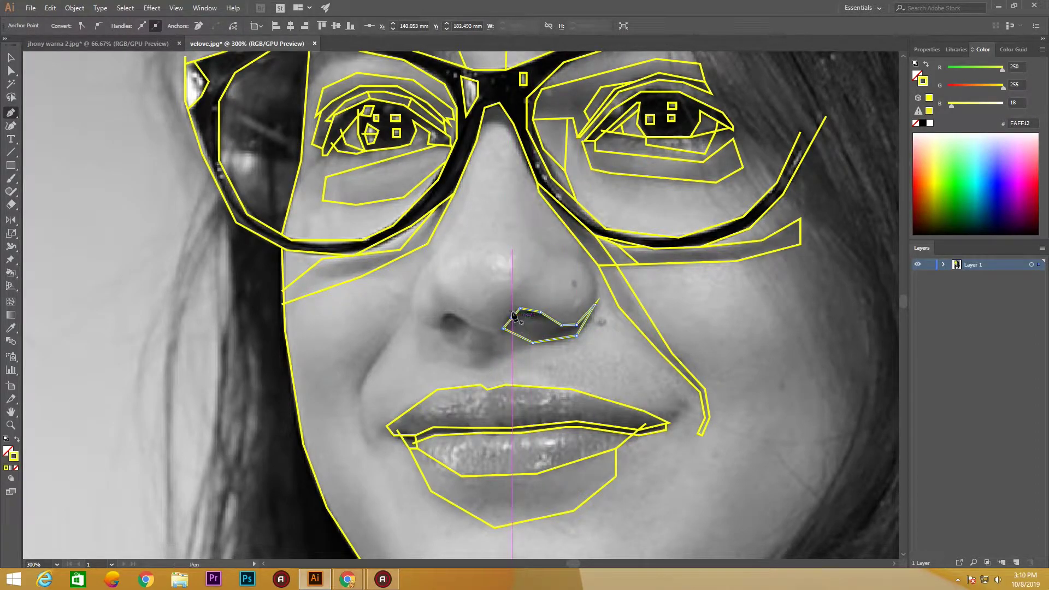
pyautogui.click(519, 313)
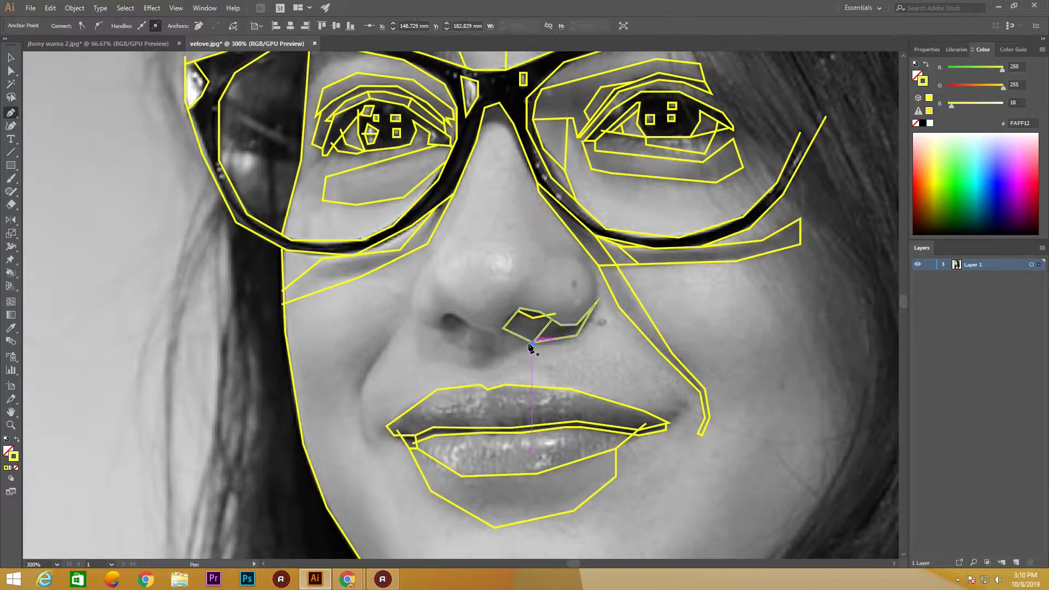
pyautogui.click(442, 324)
pyautogui.click(446, 311)
pyautogui.hscroll(-1, 489, 294)
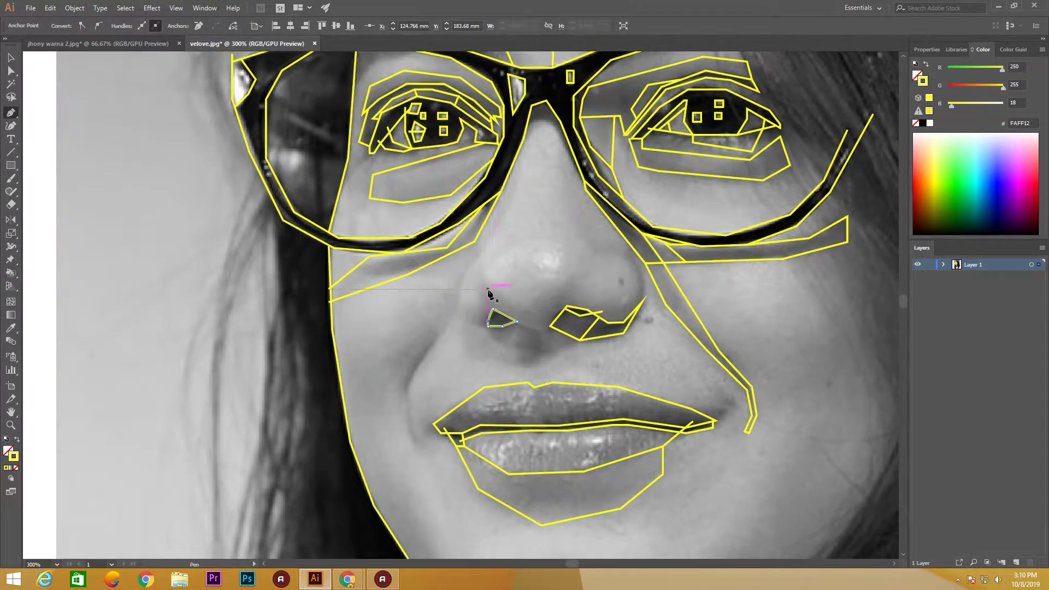
# - Draw a narrow four-corner facet down the left cheek beside the nose
pyautogui.click(437, 261)
pyautogui.click(385, 371)
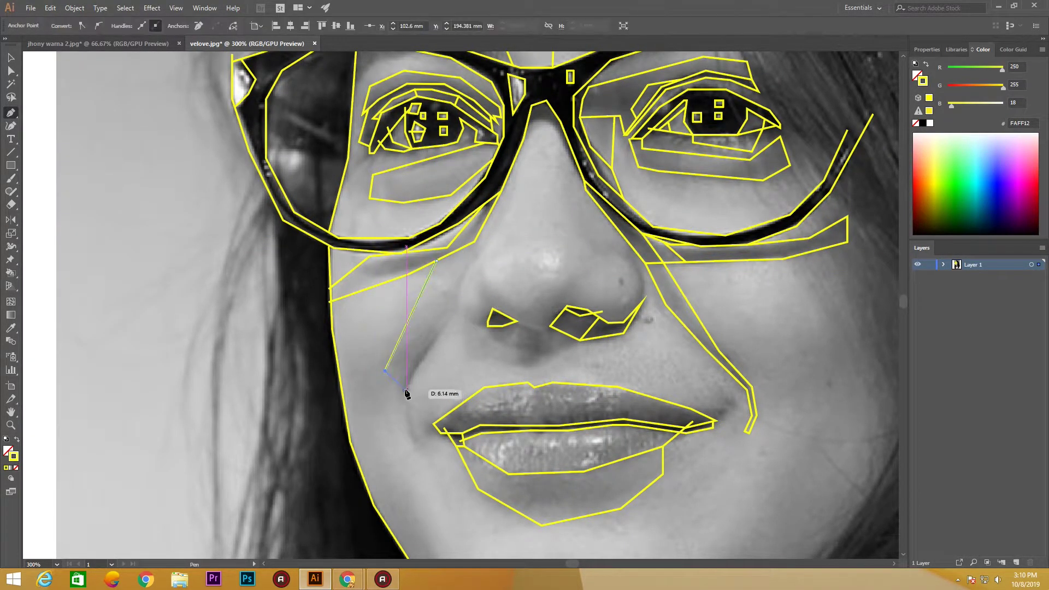
pyautogui.click(460, 300)
pyautogui.click(478, 242)
# - Start a new line by the glasses and check the nose area zoomed in and out
pyautogui.click(437, 262)
pyautogui.hscroll(1, 481, 251)
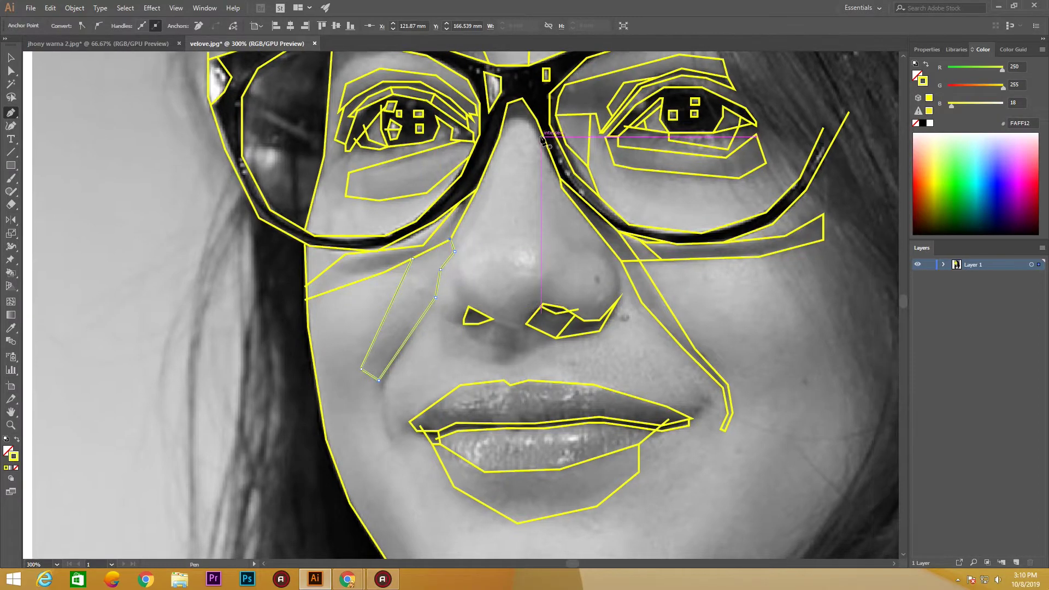
pyautogui.click(561, 187)
pyautogui.scroll(-5, 525, 114)
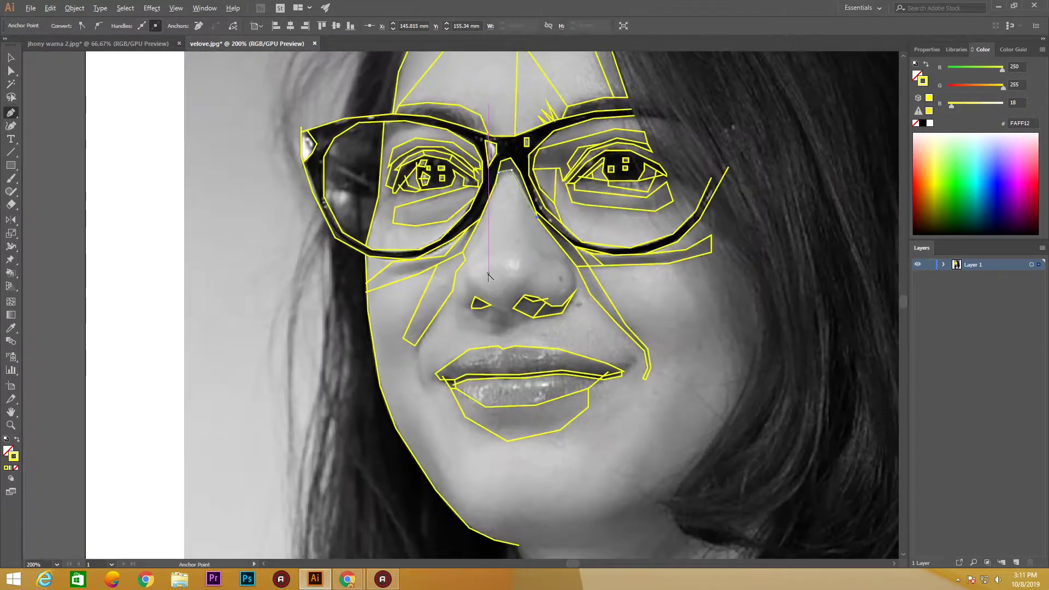
pyautogui.hotkey('alt', 'space')
pyautogui.scroll(4, 383, 334)
pyautogui.hotkey('alt', 'space')
# - Draw a curved-edge facet from the glasses bridge over the nose tip
pyautogui.scroll(-2, 384, 334)
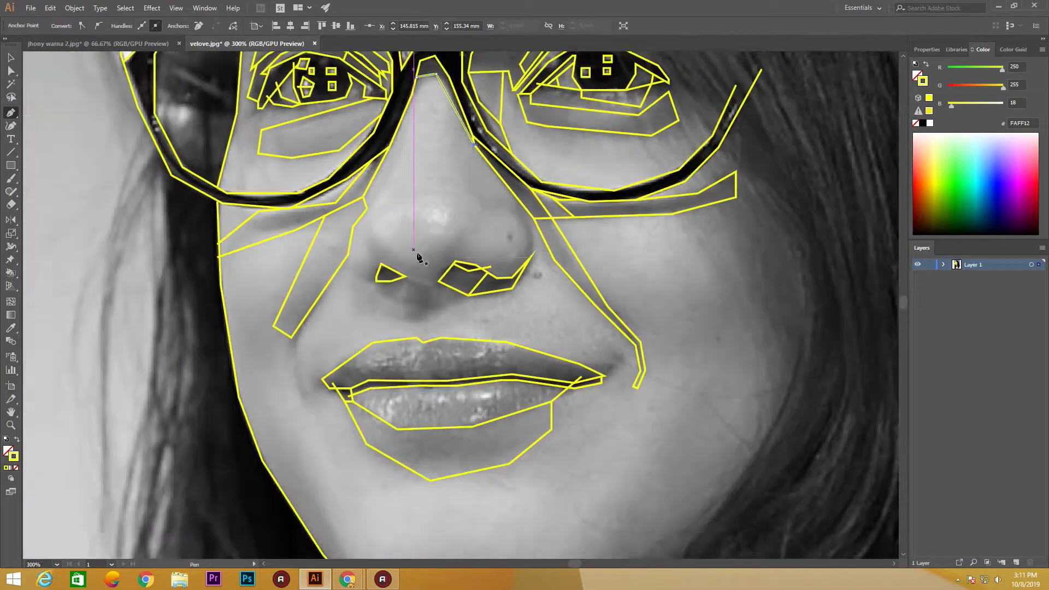
pyautogui.scroll(1, 417, 250)
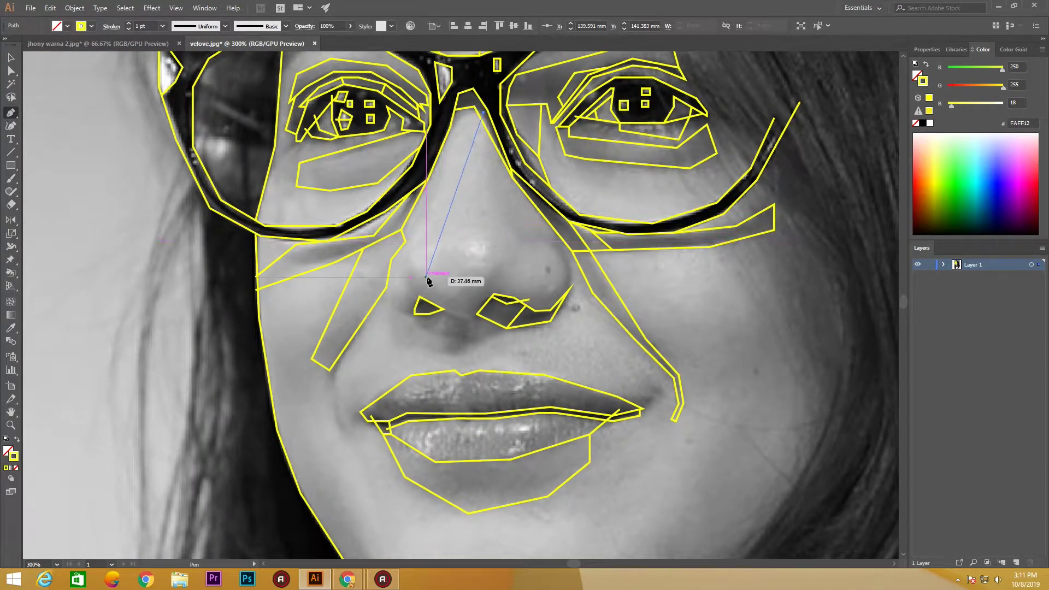
pyautogui.moveTo(439, 295); pyautogui.dragTo(478, 342)
pyautogui.click(529, 302)
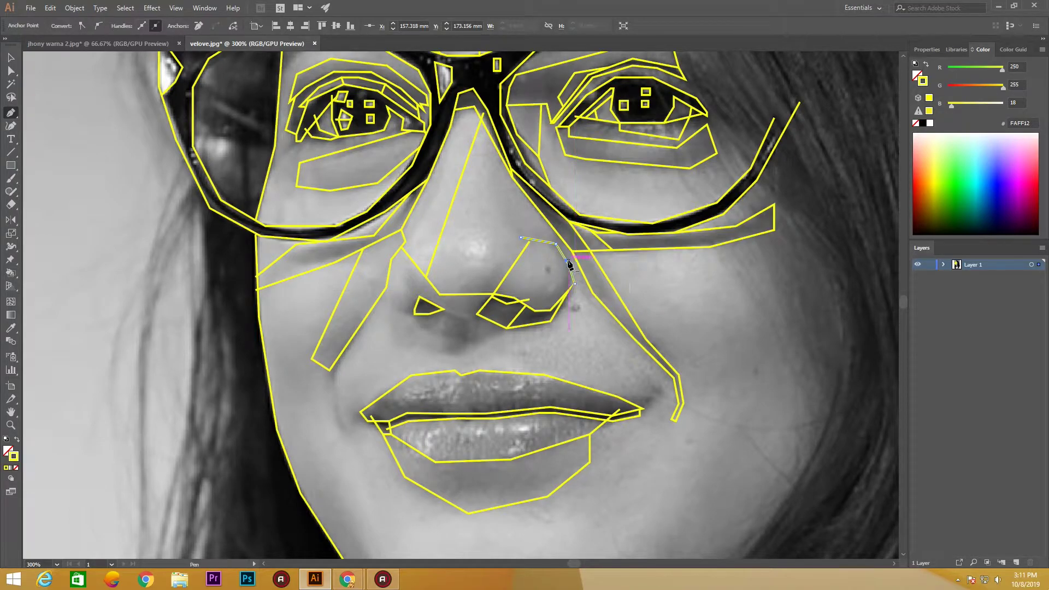
pyautogui.moveTo(569, 265); pyautogui.dragTo(505, 281)
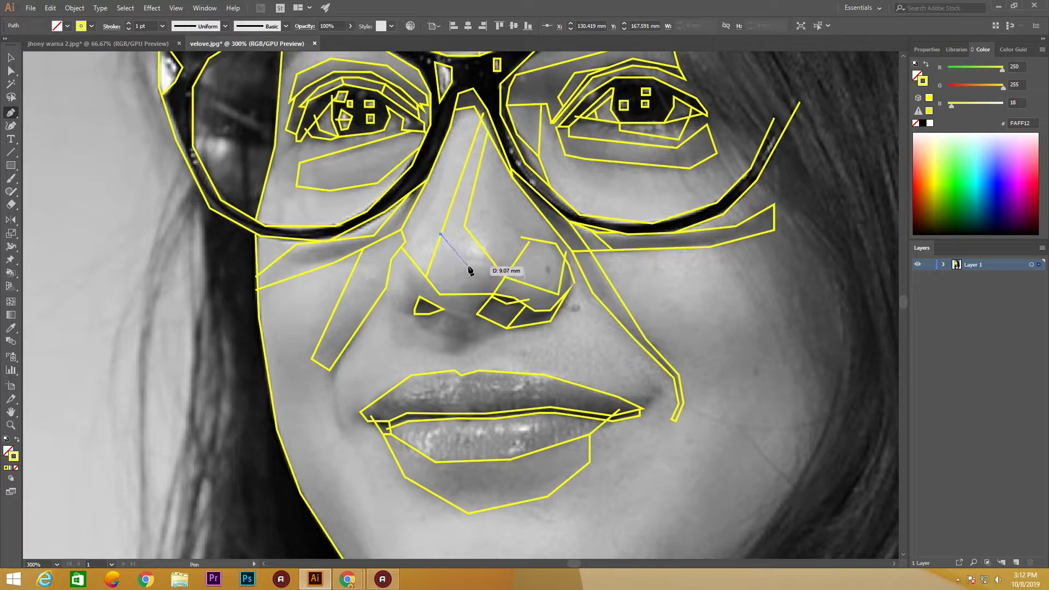
pyautogui.moveTo(467, 266); pyautogui.dragTo(490, 290)
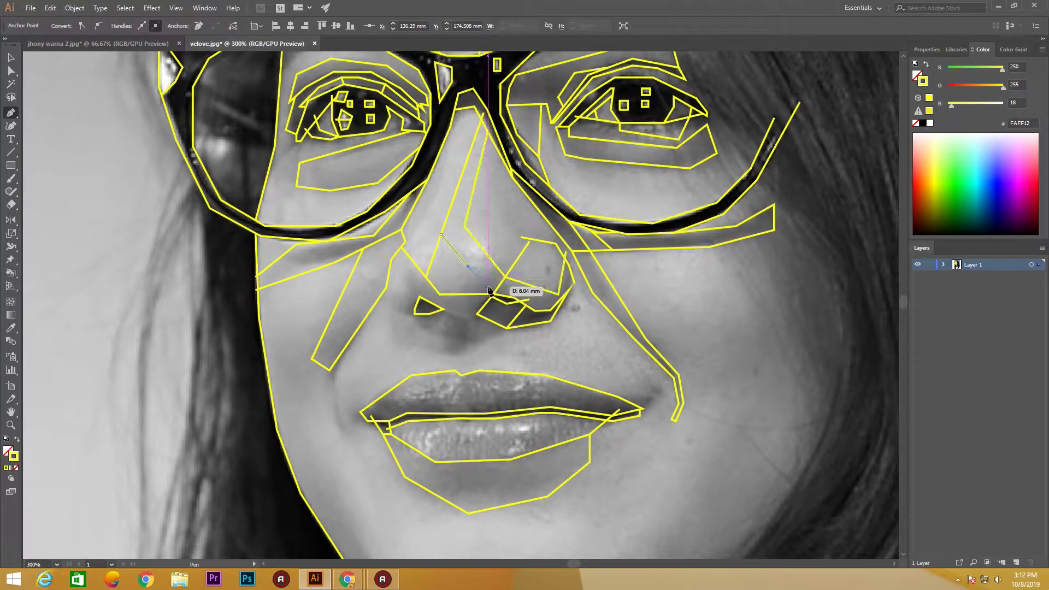
pyautogui.keyDown('alt'); pyautogui.click(529, 241); pyautogui.keyUp('alt')
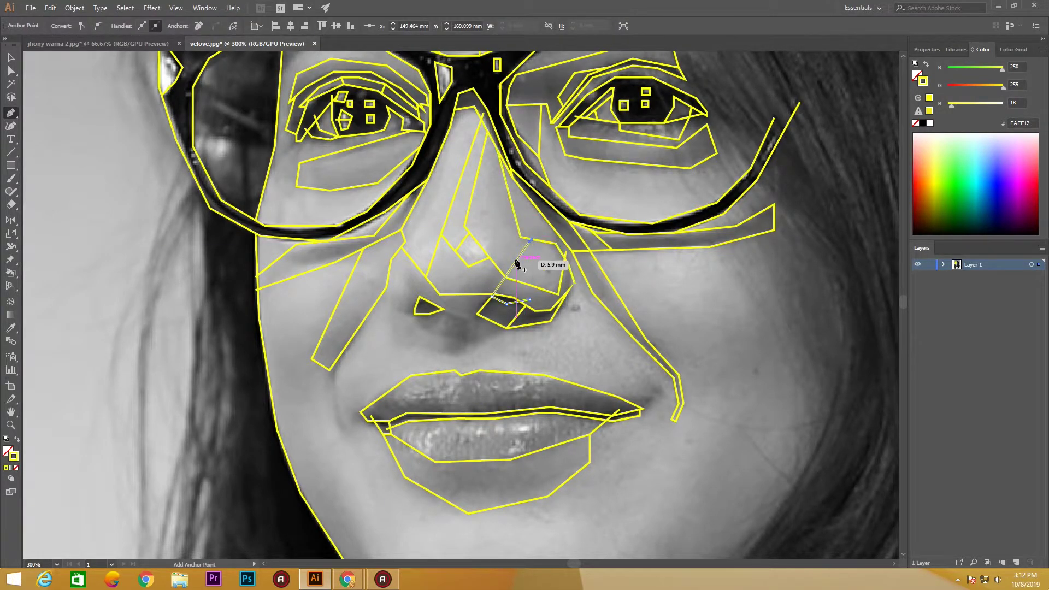
# - Move the diagonal nostril path's top anchor onto the nose edge with Direct Selection
pyautogui.scroll(2, 477, 254)
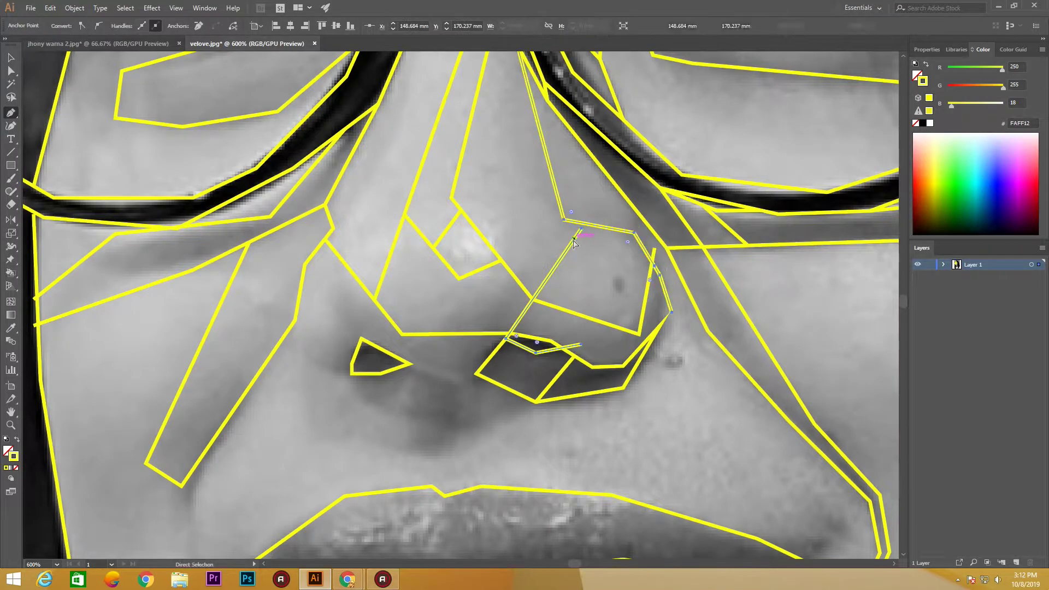
pyautogui.keyDown('ctrl'); pyautogui.click(574, 243); pyautogui.keyUp('ctrl')
pyautogui.click(11, 59)
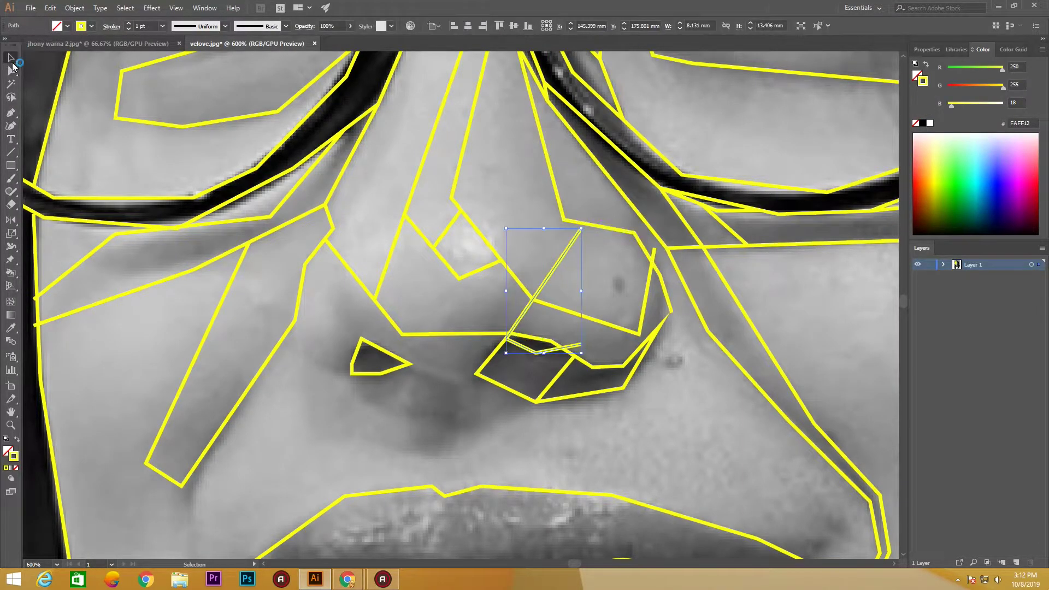
pyautogui.press('a')
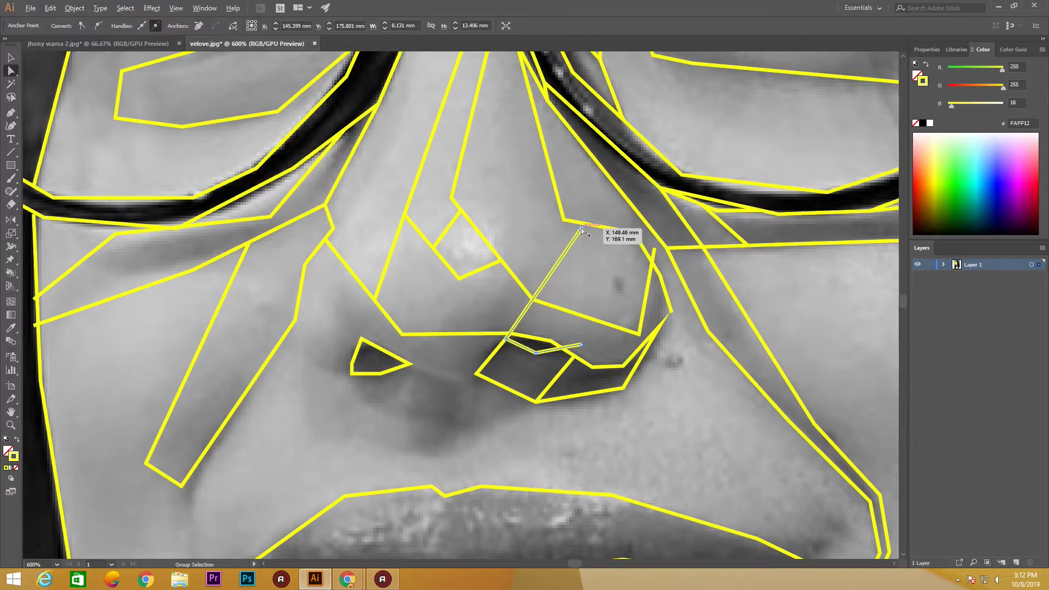
pyautogui.moveTo(582, 230); pyautogui.dragTo(464, 257)
pyautogui.scroll(-1, 591, 297)
pyautogui.press('k')
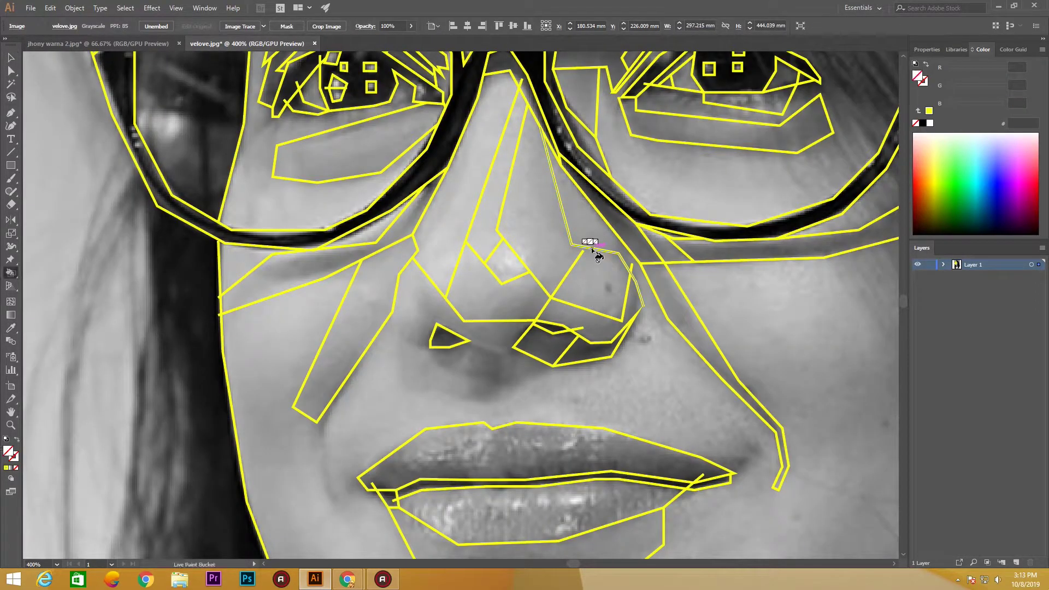
pyautogui.press('p')
# - Close the facet under the nose and add a triangular facet beside the nostril
pyautogui.moveTo(592, 318); pyautogui.dragTo(494, 341)
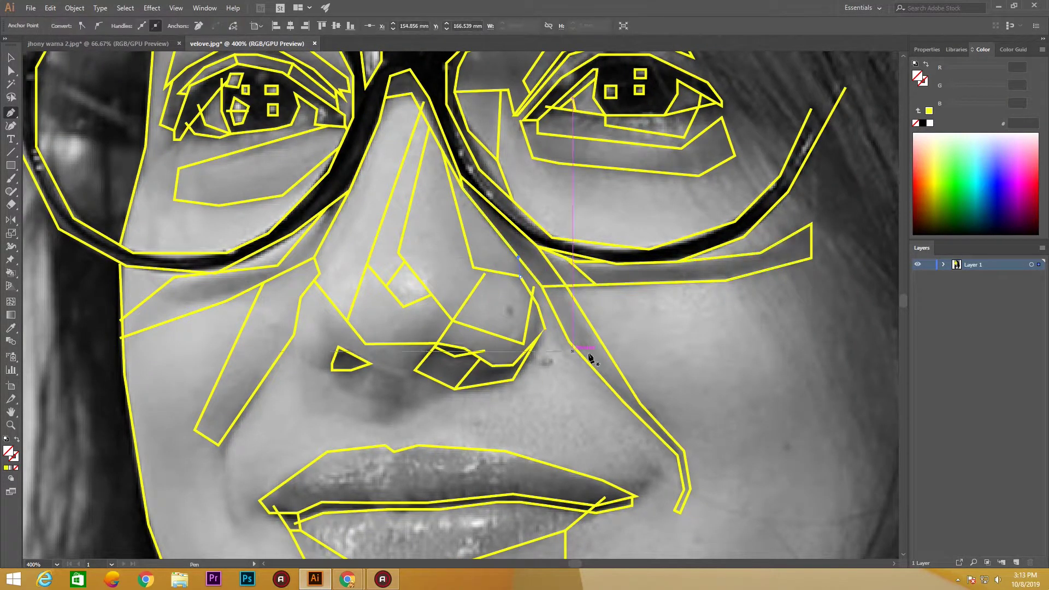
pyautogui.click(547, 331)
pyautogui.moveTo(325, 306)
pyautogui.mouseDown()
pyautogui.moveTo(382, 274)
pyautogui.moveTo(350, 295)
pyautogui.mouseUp()
pyautogui.click(379, 257)
pyautogui.click(357, 325)
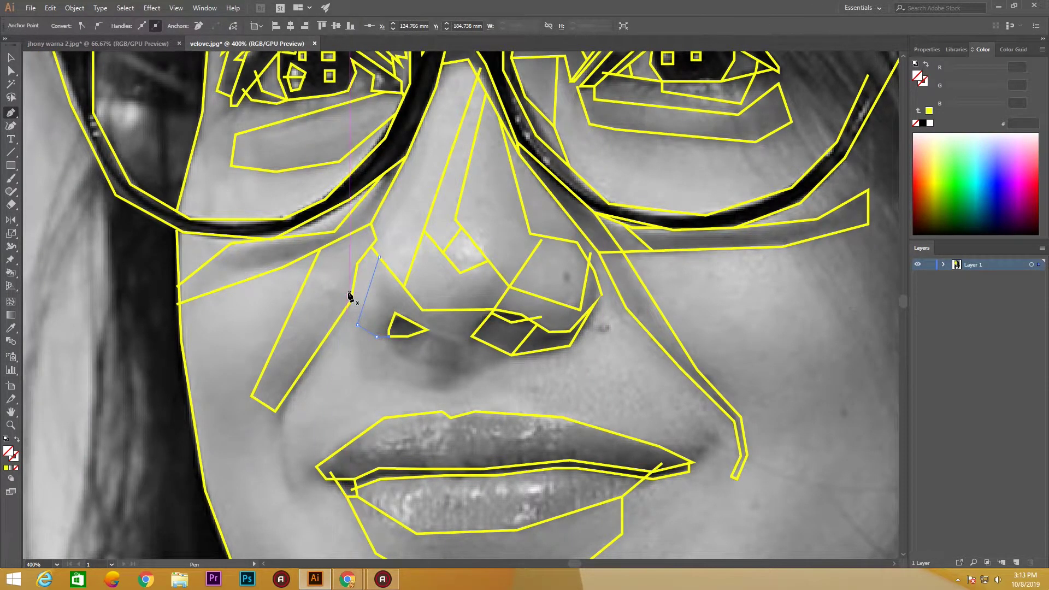
pyautogui.click(514, 356)
# - Draw a quad facet below the nostril starting from the triangle tip
pyautogui.click(426, 330)
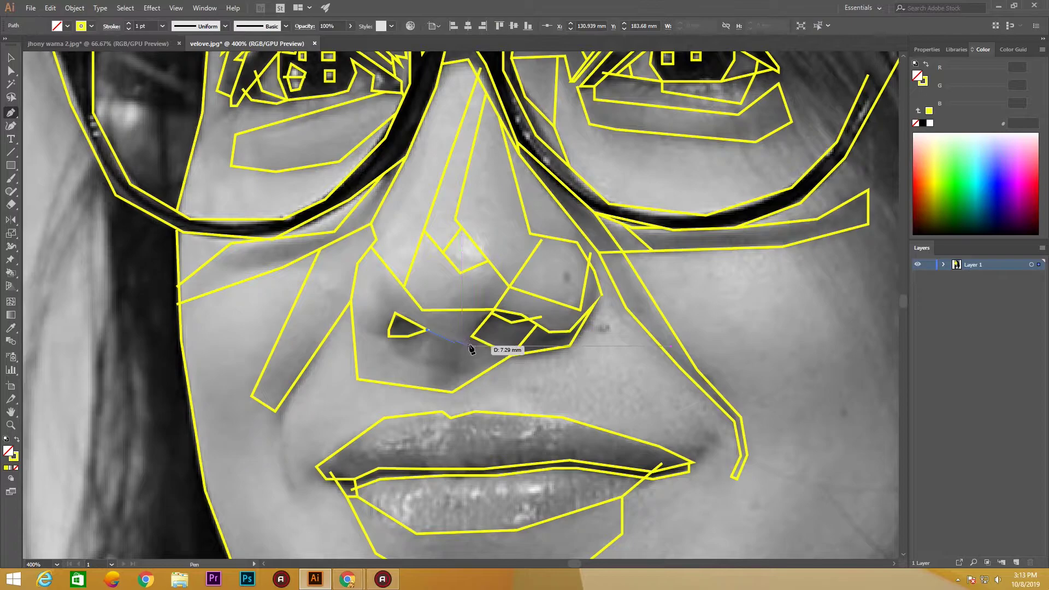
pyautogui.click(463, 345)
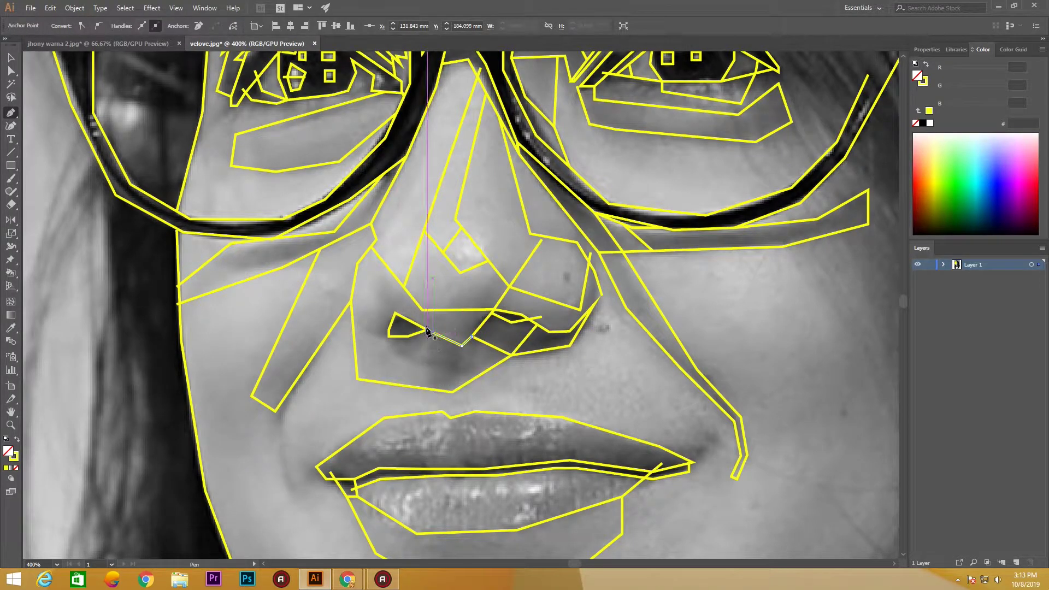
pyautogui.click(459, 387)
# - Outline a facet on the left nostril wing reaching up to the nose edge
pyautogui.click(427, 329)
pyautogui.click(353, 320)
pyautogui.click(376, 336)
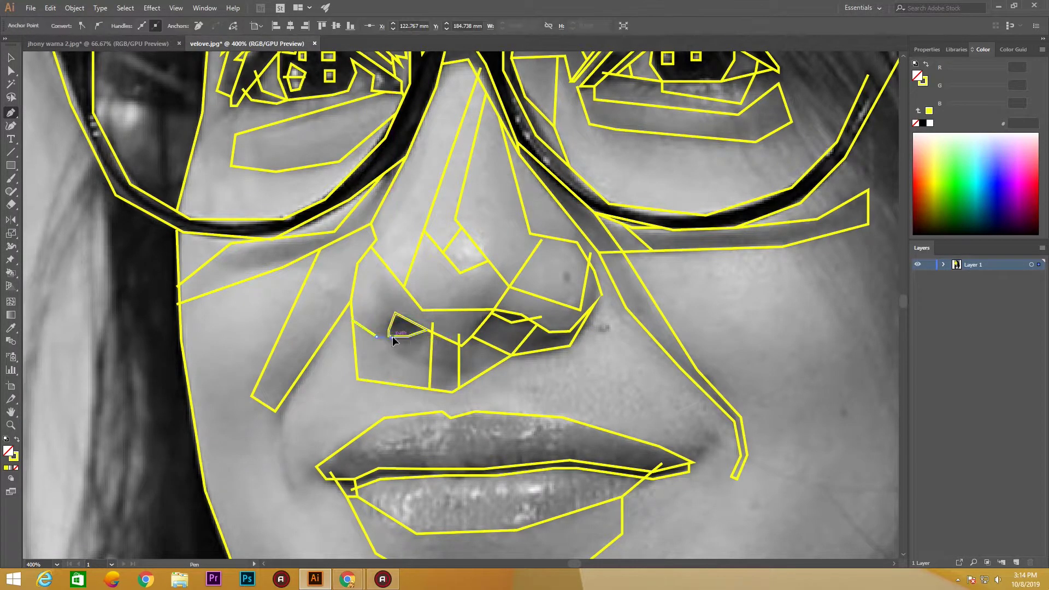
pyautogui.click(357, 263)
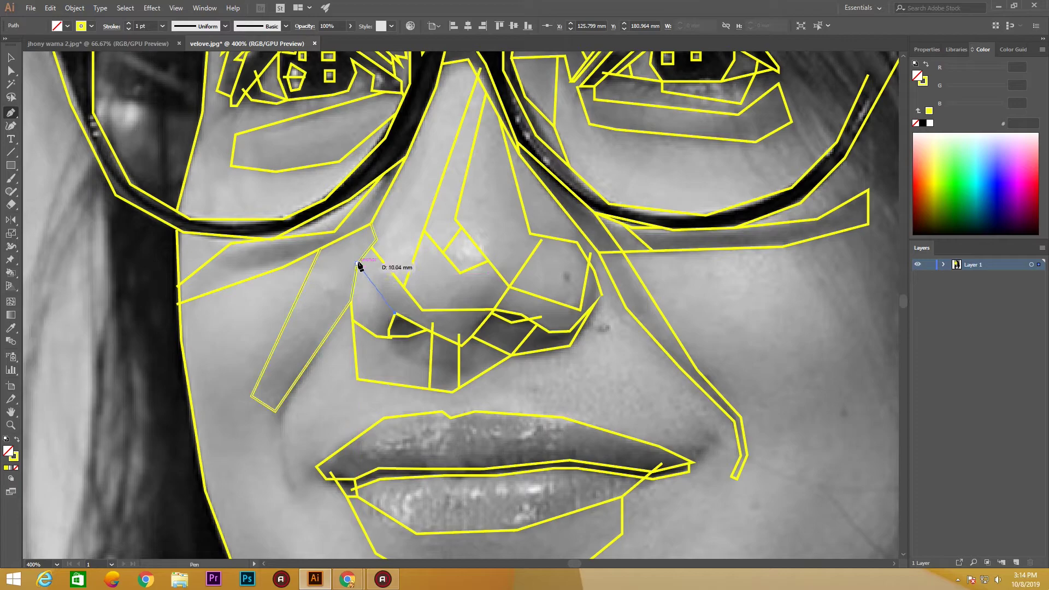
pyautogui.click(372, 331)
pyautogui.scroll(-1, 386, 422)
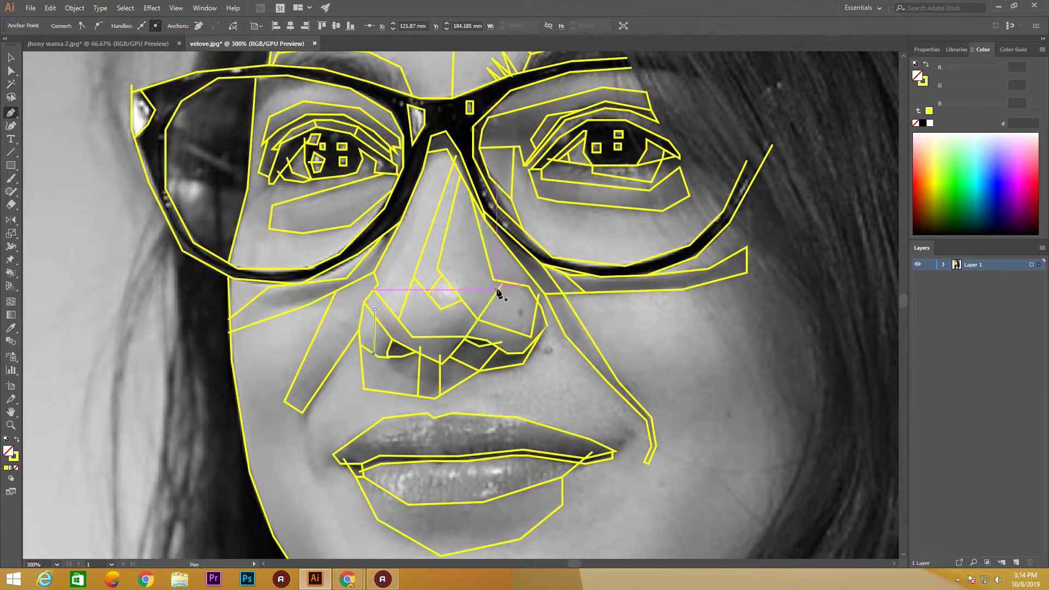
pyautogui.scroll(2, 498, 292)
pyautogui.click(499, 235)
pyautogui.scroll(-1, 455, 399)
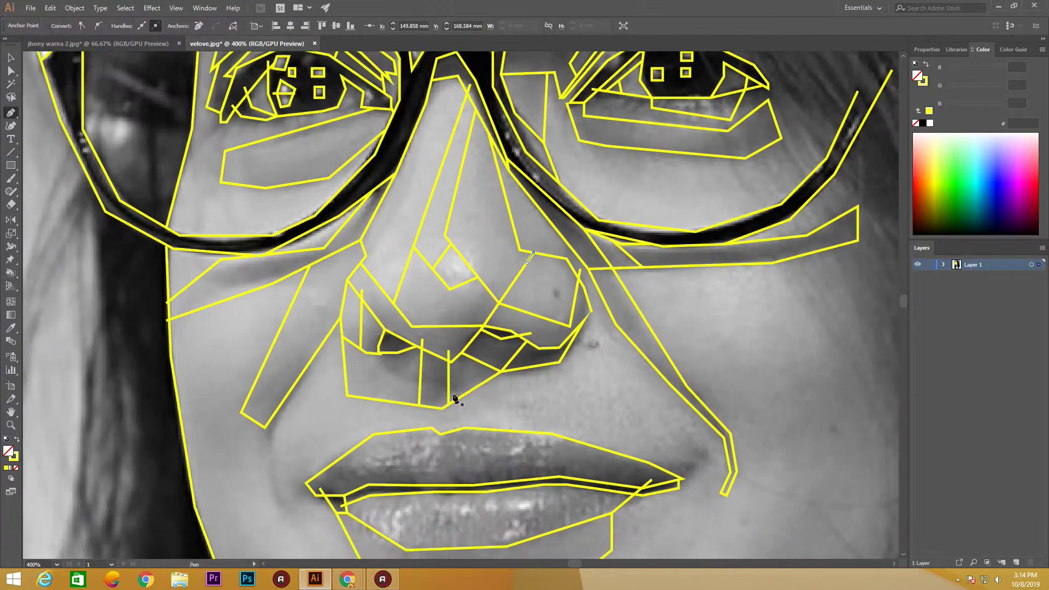
pyautogui.scroll(-2, 455, 399)
# - Draw a narrow facet strip down beside the mouth
pyautogui.scroll(1, 290, 328)
pyautogui.click(284, 253)
pyautogui.click(276, 291)
pyautogui.click(293, 337)
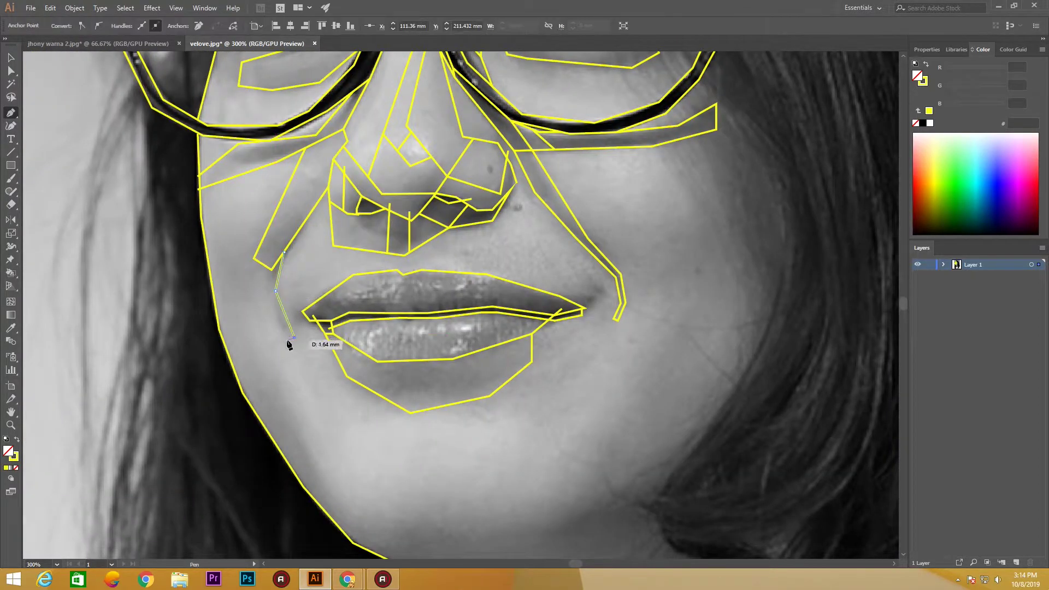
pyautogui.click(271, 287)
# - Trace a facet strip down the left jawline to the chin
pyautogui.click(284, 252)
pyautogui.click(255, 258)
pyautogui.click(259, 341)
pyautogui.click(326, 489)
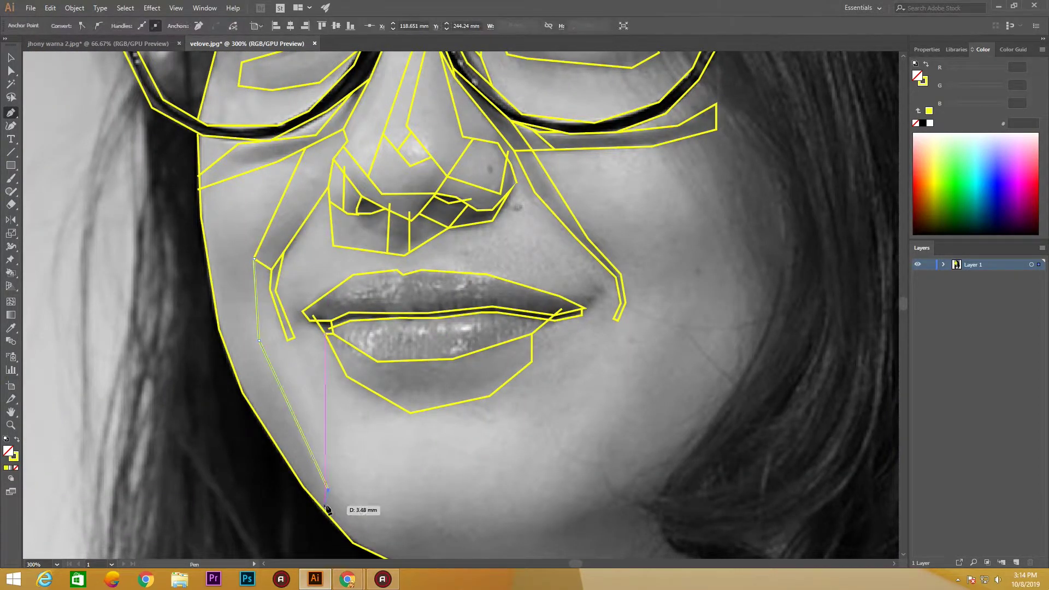
pyautogui.scroll(-3, 292, 241)
pyautogui.hscroll(3, 293, 241)
pyautogui.click(176, 127)
pyautogui.click(111, 153)
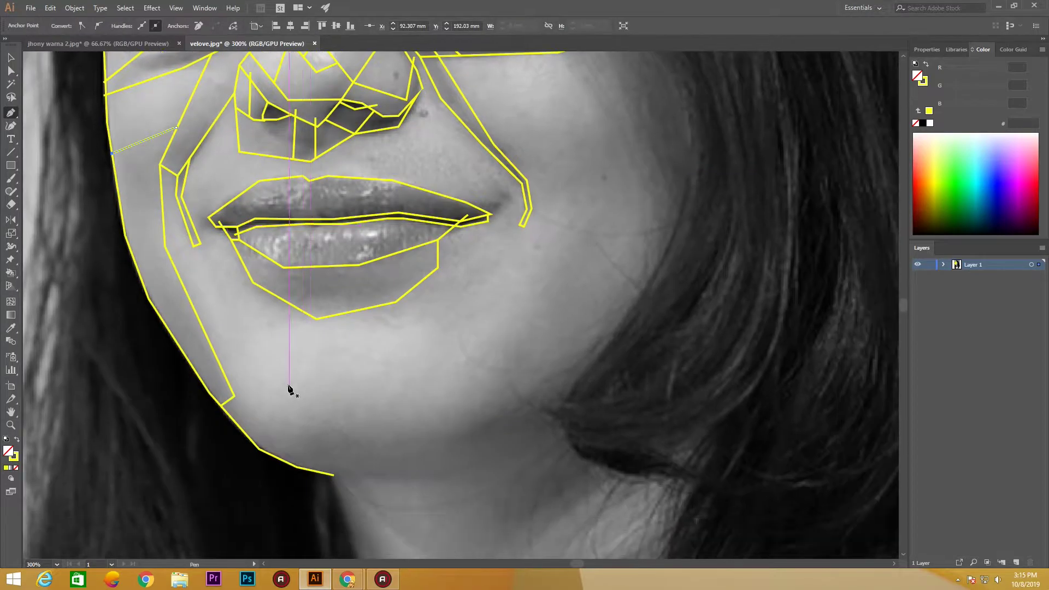
pyautogui.scroll(-1, 289, 389)
# - Add a three-point facet on the right cheek and anchors at the mouth corner
pyautogui.click(398, 201)
pyautogui.click(460, 301)
pyautogui.click(459, 353)
pyautogui.scroll(-1, 425, 272)
pyautogui.hscroll(-1, 425, 272)
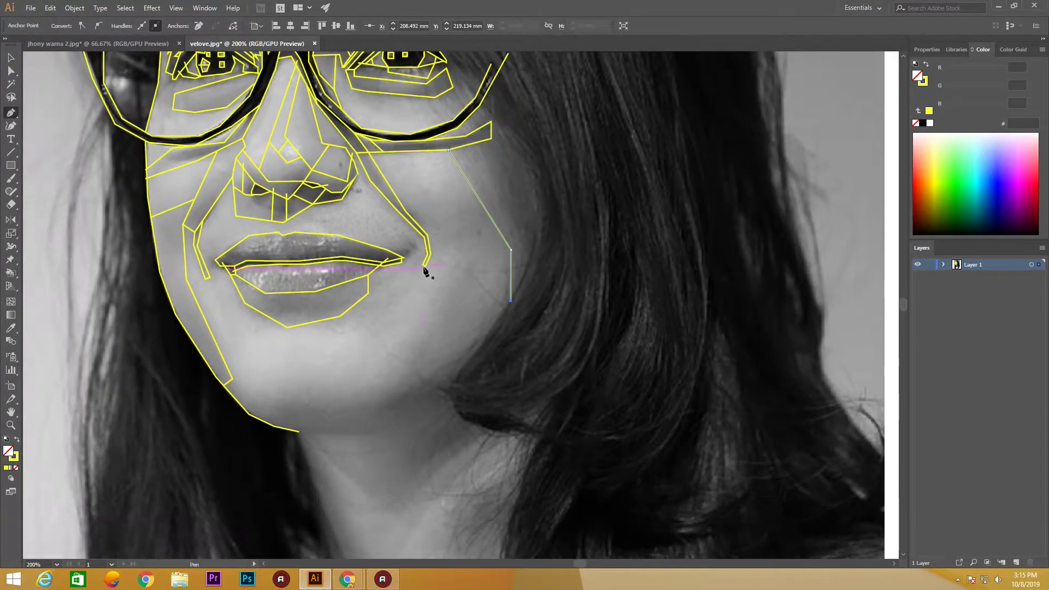
pyautogui.click(419, 232)
pyautogui.click(408, 251)
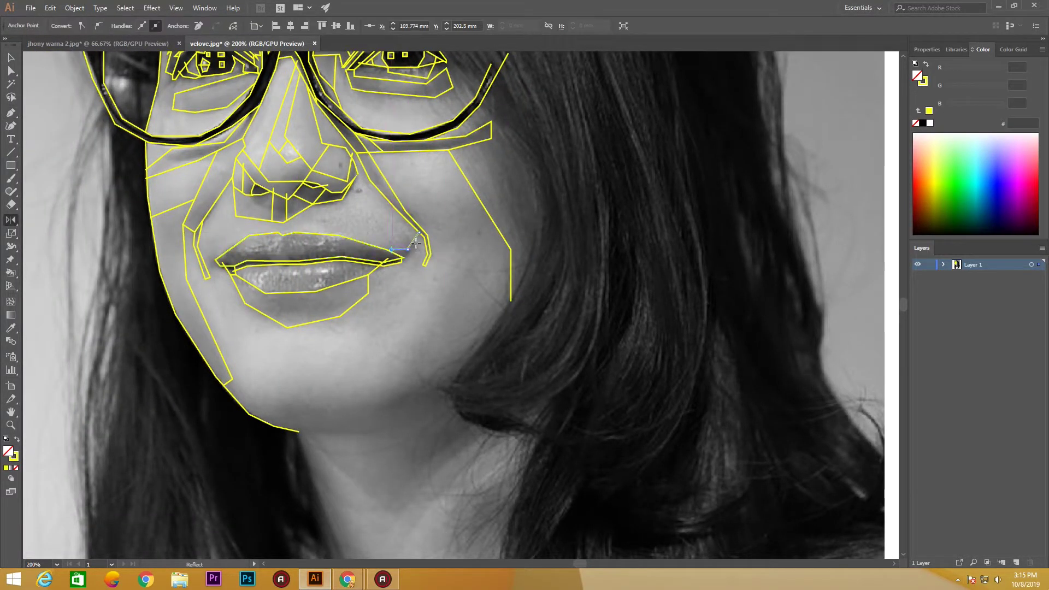
pyautogui.click(403, 260)
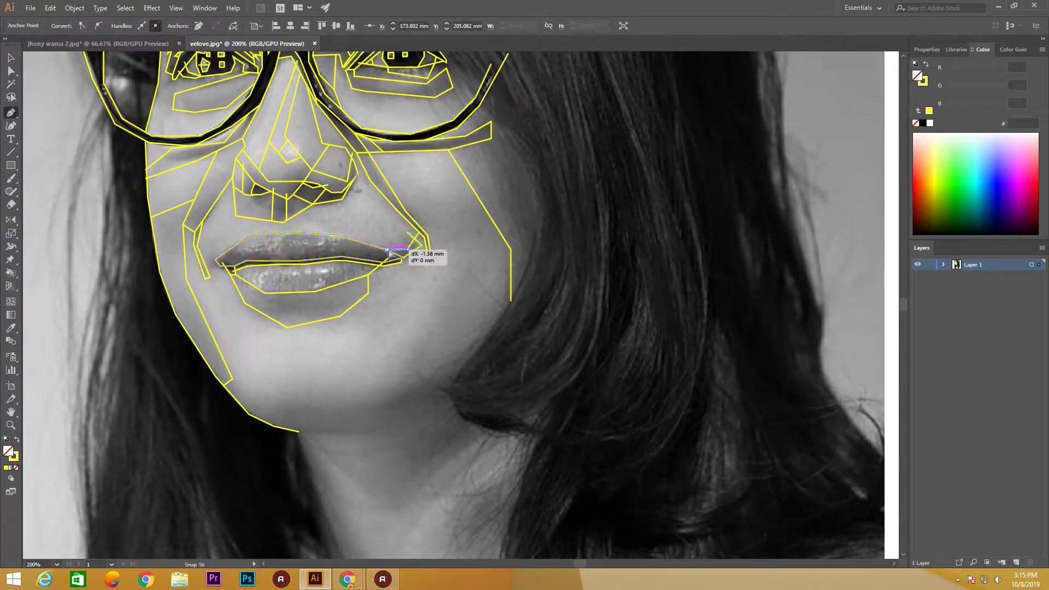
# - Draw a facet running across the upper lip to its right side
pyautogui.moveTo(305, 318); pyautogui.dragTo(390, 304)
pyautogui.click(321, 224)
pyautogui.click(370, 223)
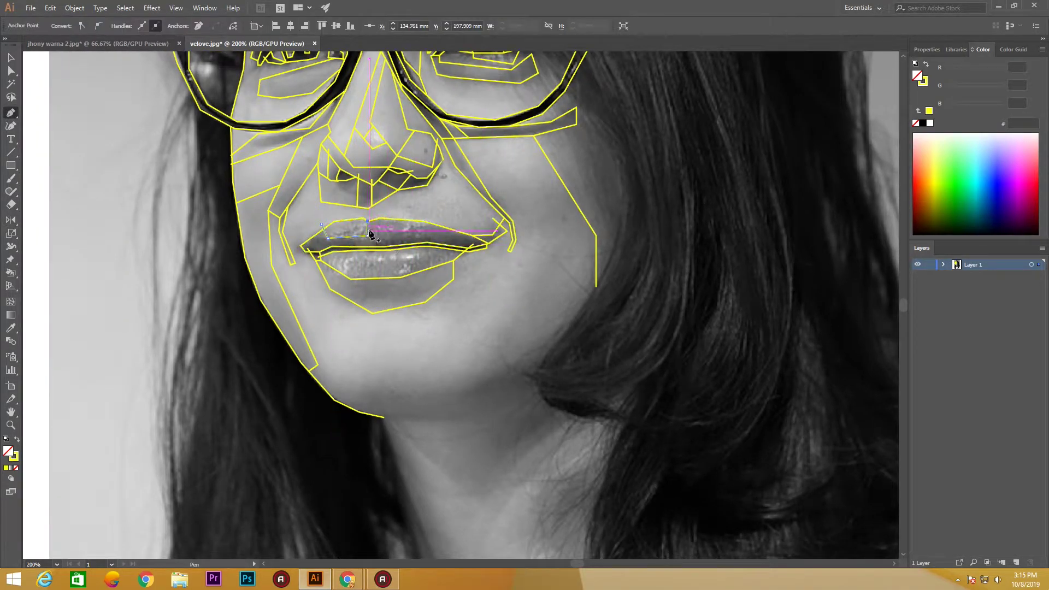
pyautogui.click(427, 222)
# - Divide the lower lip with a facet from its left side to the right
pyautogui.click(327, 262)
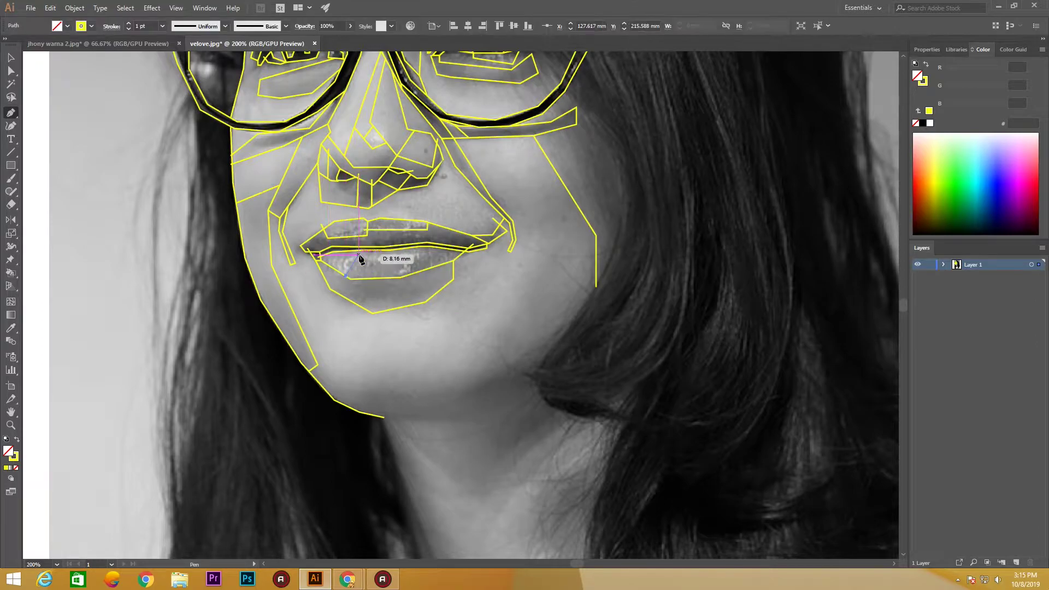
pyautogui.click(359, 255)
pyautogui.click(346, 275)
pyautogui.click(407, 276)
pyautogui.click(421, 253)
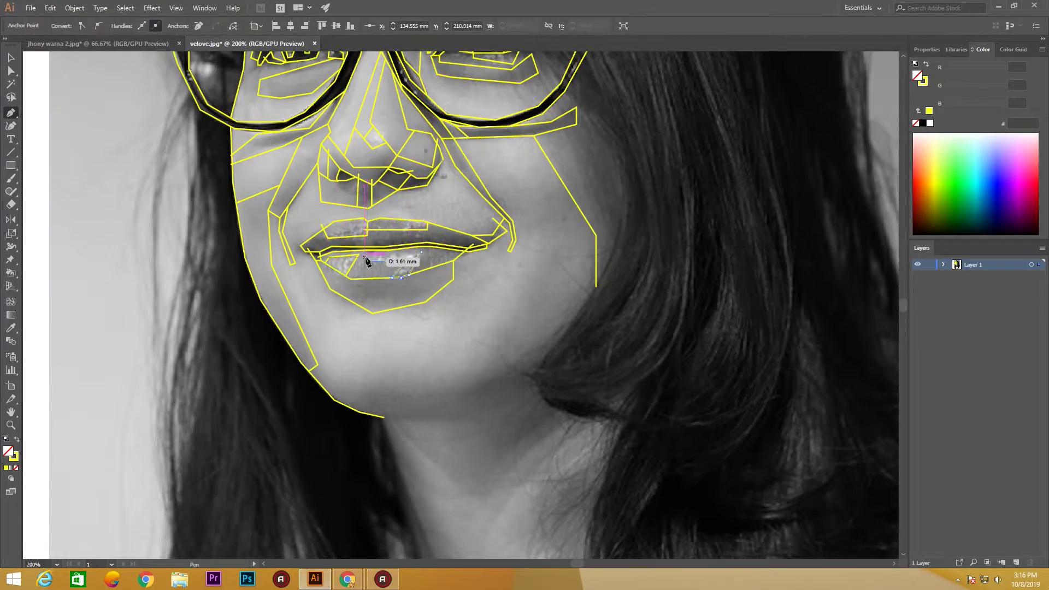
pyautogui.moveTo(421, 254); pyautogui.dragTo(432, 218)
# - Trace a facet path along the chin and up the right jaw
pyautogui.moveTo(401, 305); pyautogui.dragTo(394, 252)
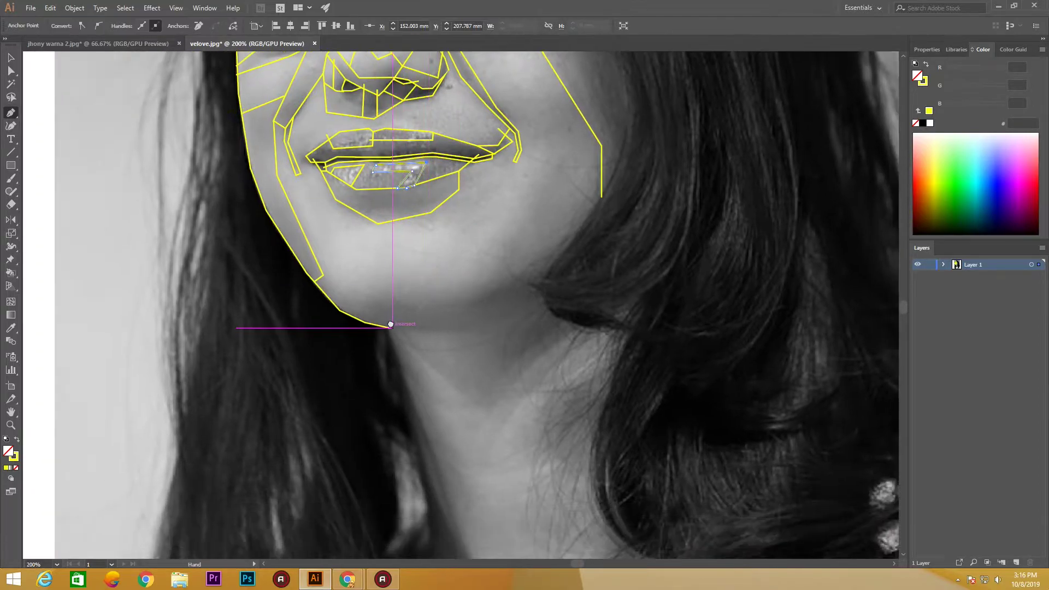
pyautogui.click(361, 320)
pyautogui.click(379, 290)
pyautogui.click(483, 299)
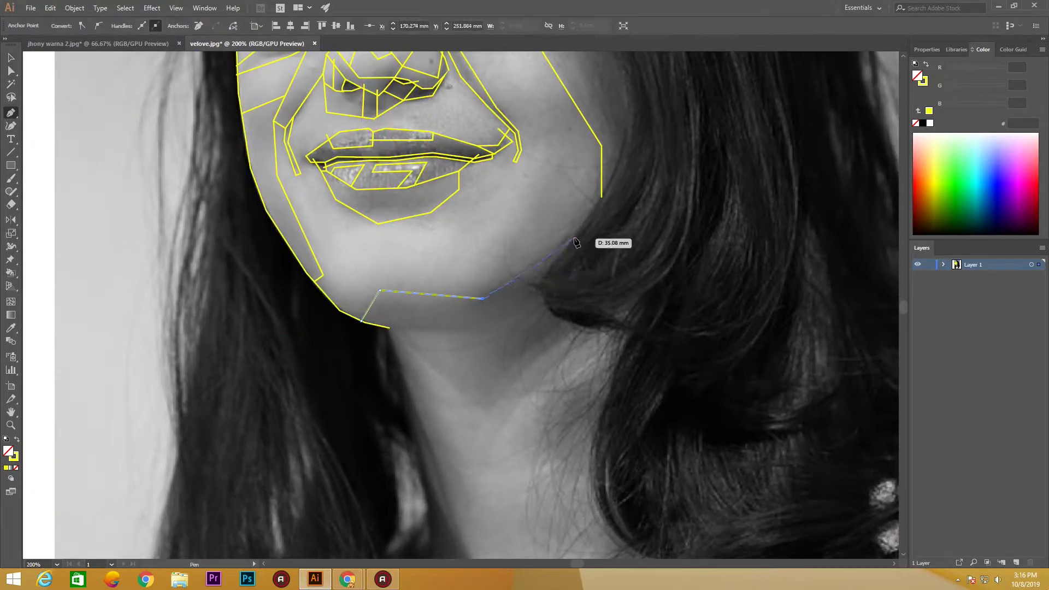
pyautogui.click(389, 328)
pyautogui.click(458, 332)
pyautogui.click(543, 300)
pyautogui.click(549, 268)
pyautogui.click(573, 239)
pyautogui.scroll(2, 574, 218)
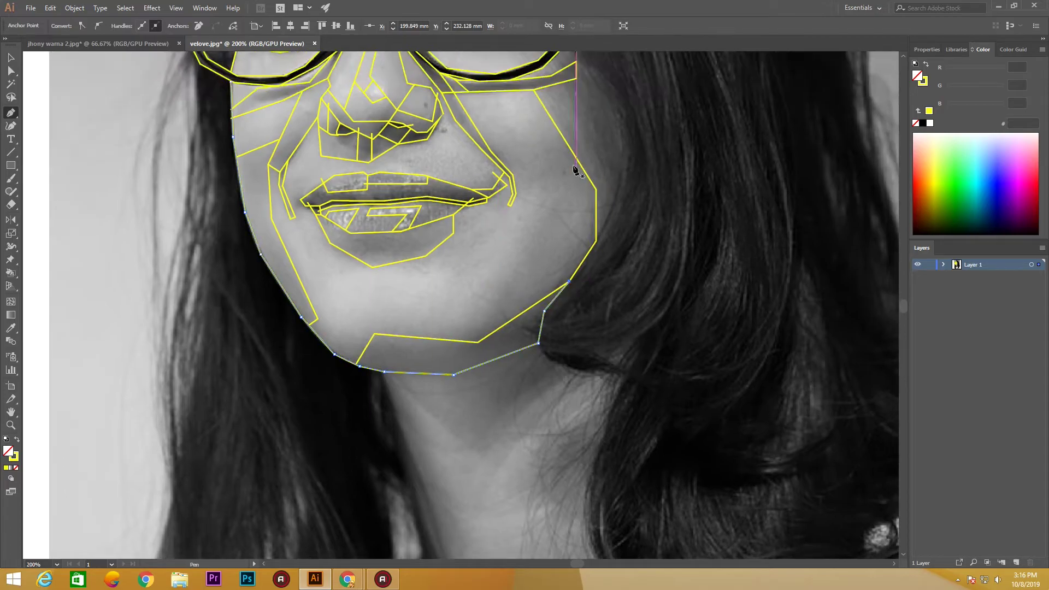
pyautogui.press('Escape')
# - Draw several short edge lines down the right cheek, joining existing edges
pyautogui.click(540, 101)
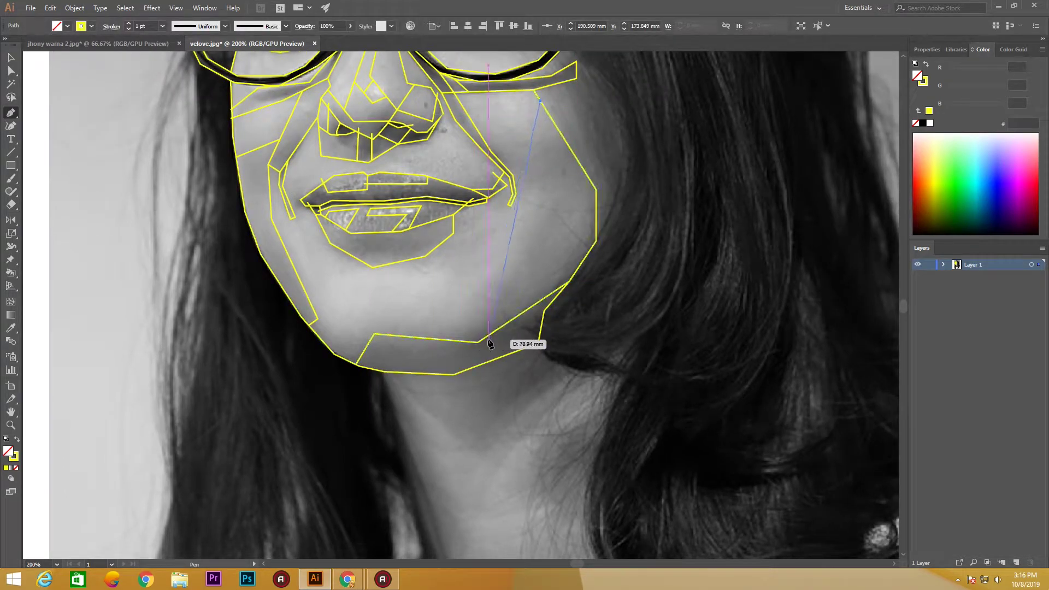
pyautogui.click(489, 336)
pyautogui.press('Escape')
pyautogui.click(577, 162)
pyautogui.click(536, 303)
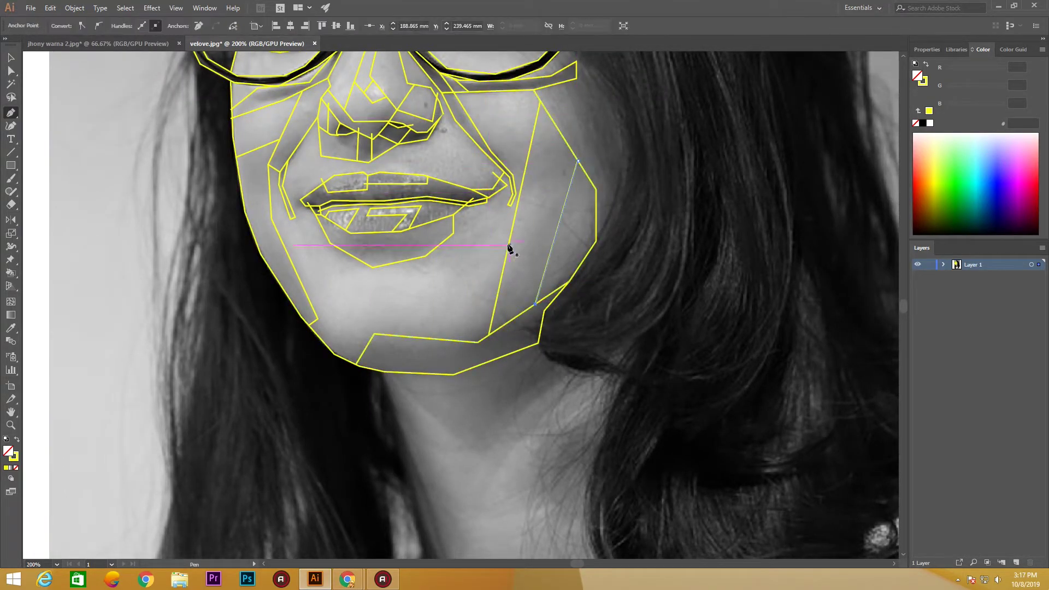
pyautogui.press('Escape')
pyautogui.click(522, 185)
pyautogui.click(578, 162)
pyautogui.moveTo(543, 266); pyautogui.dragTo(557, 241)
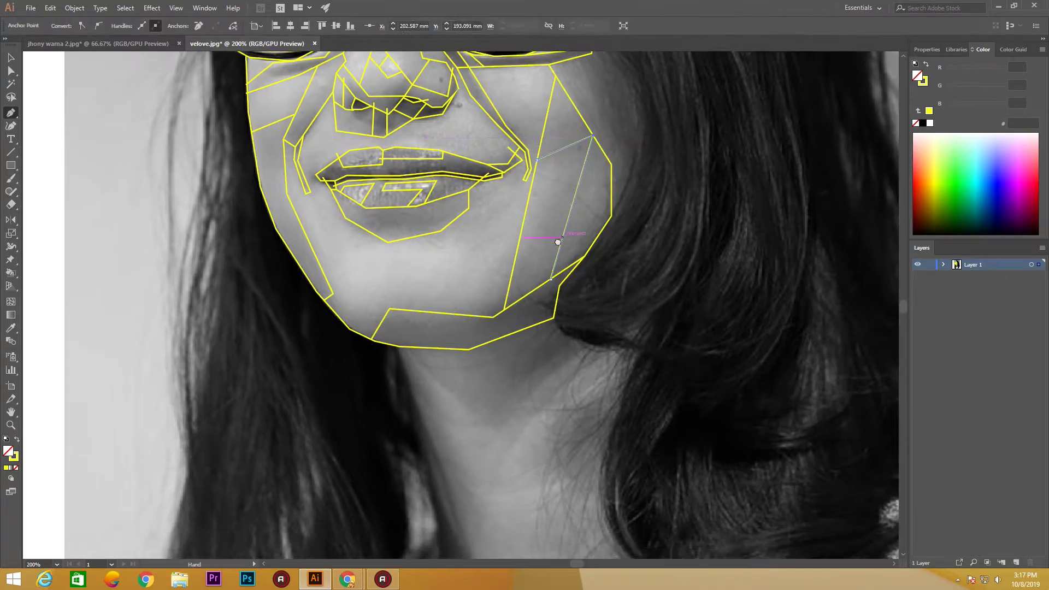
pyautogui.moveTo(437, 244); pyautogui.dragTo(459, 330)
# - Add a cheek facet line and a multi-corner facet around the chin ending on the jaw
pyautogui.click(503, 150)
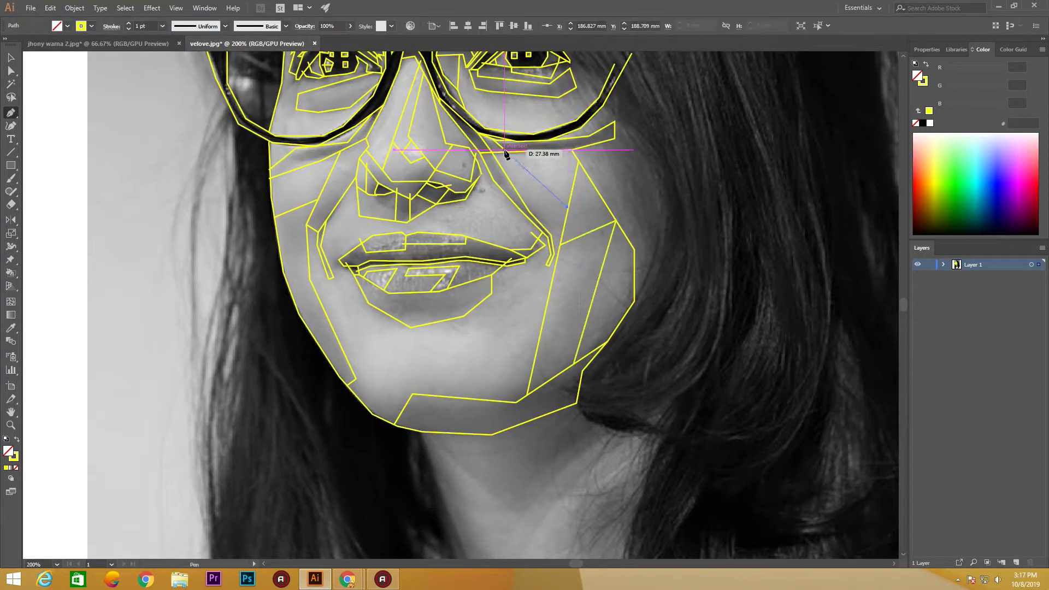
pyautogui.click(568, 207)
pyautogui.moveTo(504, 363); pyautogui.dragTo(529, 331)
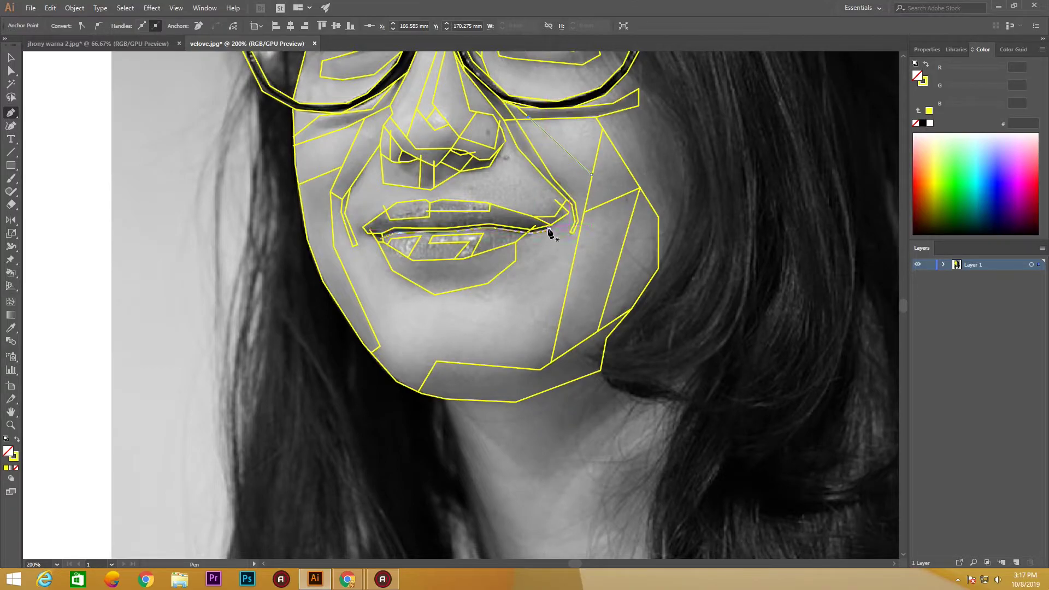
pyautogui.click(548, 229)
pyautogui.click(539, 309)
pyautogui.click(482, 365)
pyautogui.click(488, 284)
pyautogui.click(502, 305)
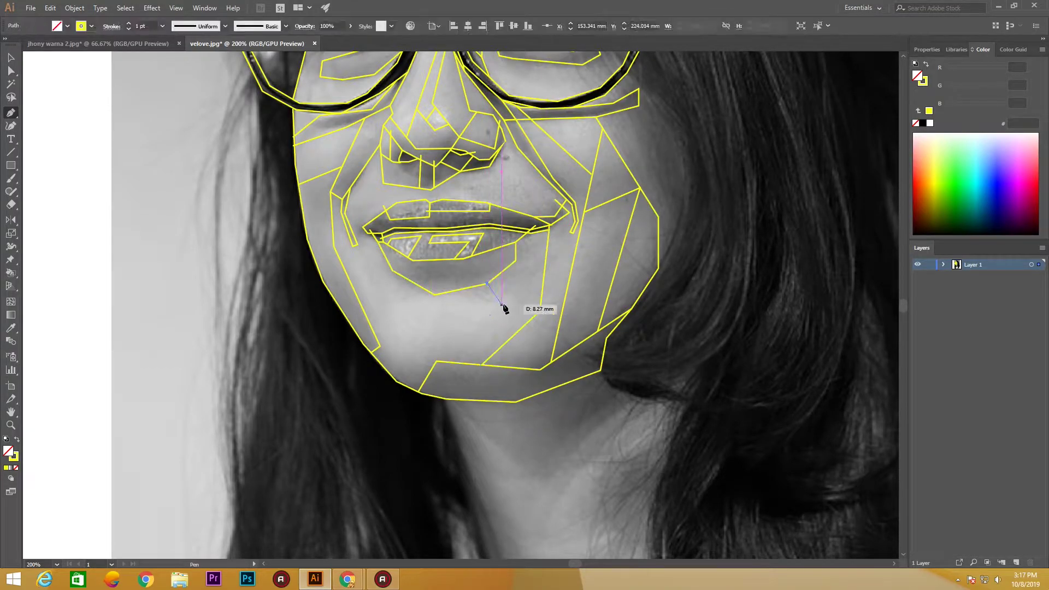
pyautogui.click(436, 361)
pyautogui.click(381, 348)
# - Trace a four-anchor facet along the right cheek edge
pyautogui.hotkey('ctrl', '-')
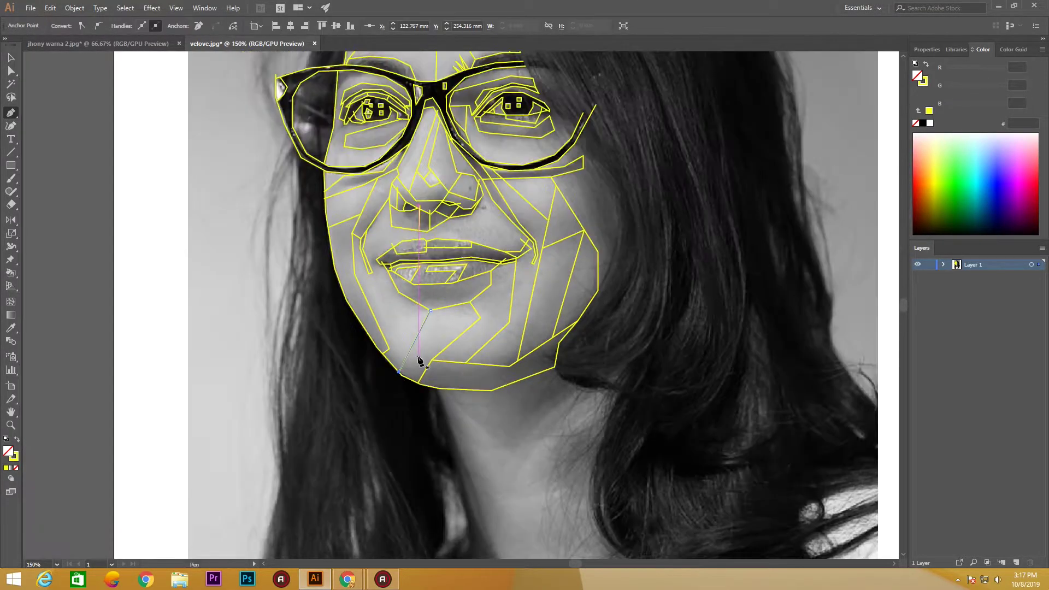
pyautogui.scroll(3, 575, 269)
pyautogui.click(575, 268)
pyautogui.click(577, 302)
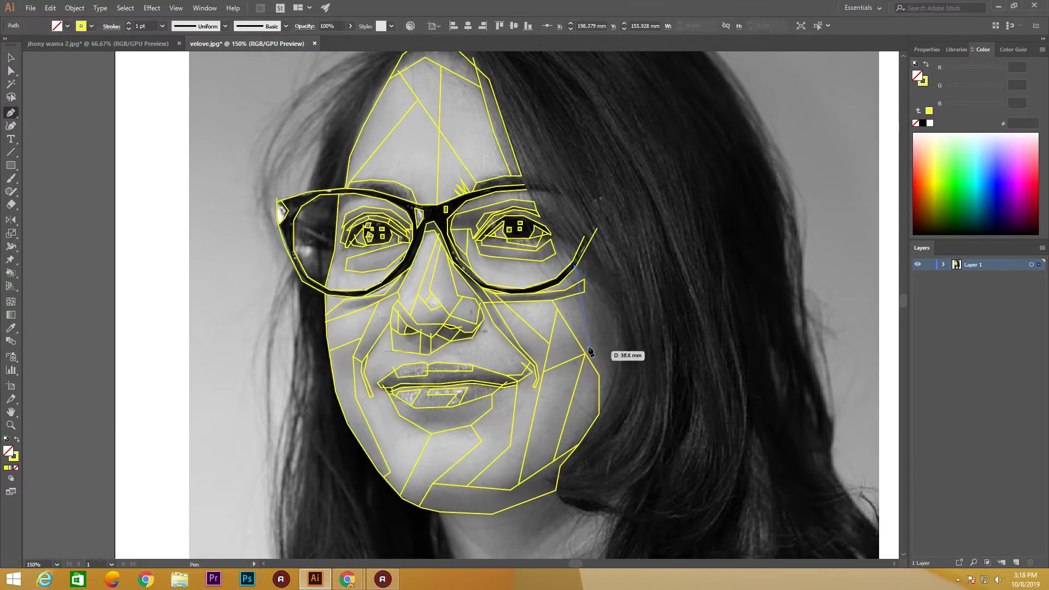
pyautogui.click(619, 388)
pyautogui.click(599, 414)
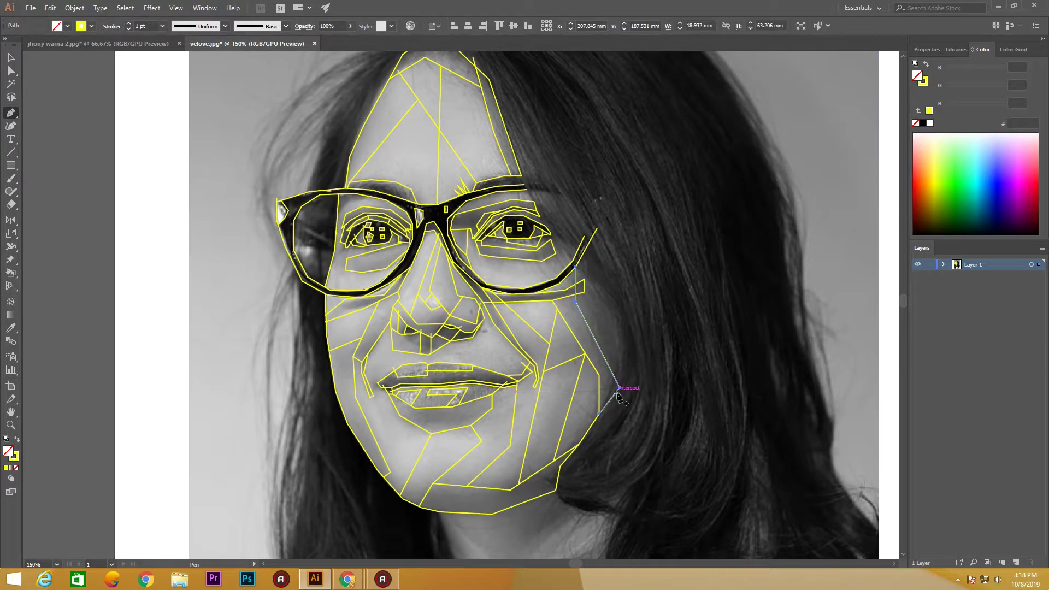
# - Reposition the cheek corner anchor precisely onto the hair edge
pyautogui.keyDown('ctrl'); pyautogui.click(616, 391); pyautogui.keyUp('ctrl')
pyautogui.hotkey('ctrl', '+')
pyautogui.hotkey('ctrl', '+')
pyautogui.hotkey('ctrl', '+')
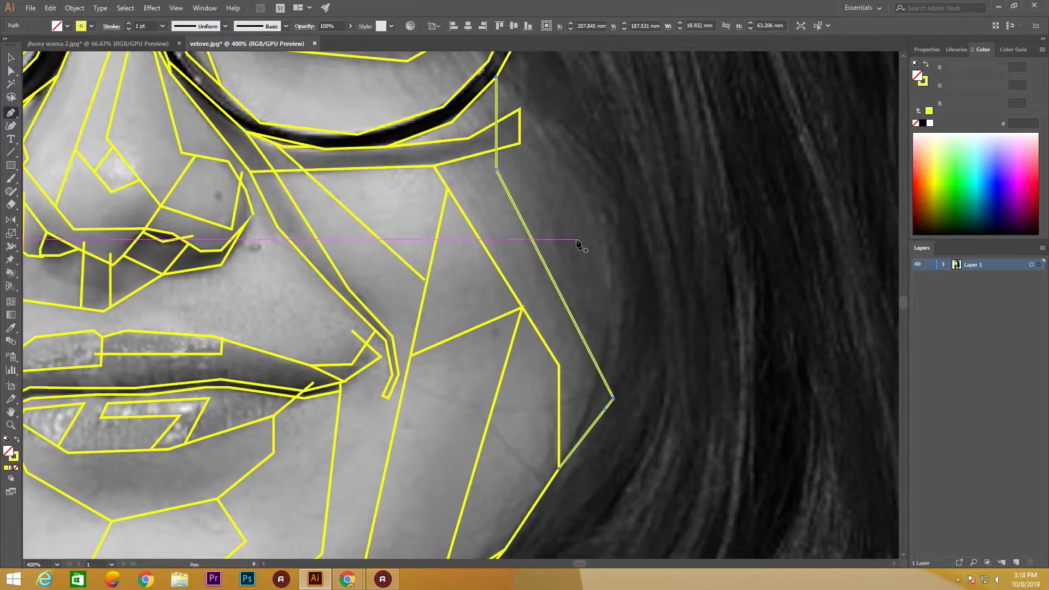
pyautogui.hotkey('ctrl', '-')
pyautogui.hotkey('ctrl', '-')
pyautogui.moveTo(601, 284); pyautogui.dragTo(594, 358)
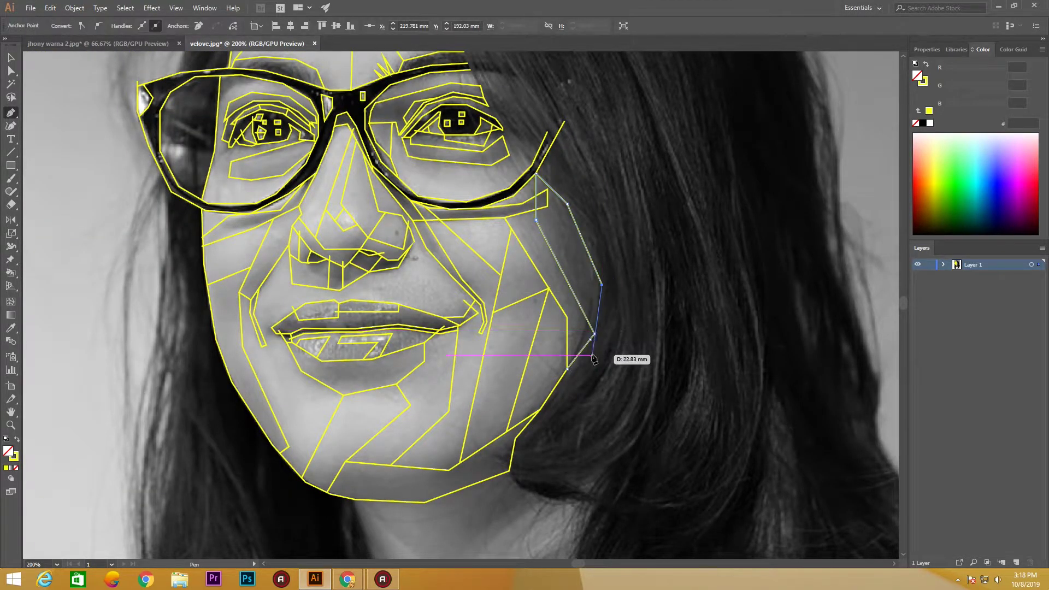
pyautogui.hotkey('ctrl', '+')
pyautogui.hotkey('ctrl', '+')
pyautogui.hotkey('ctrl', '+')
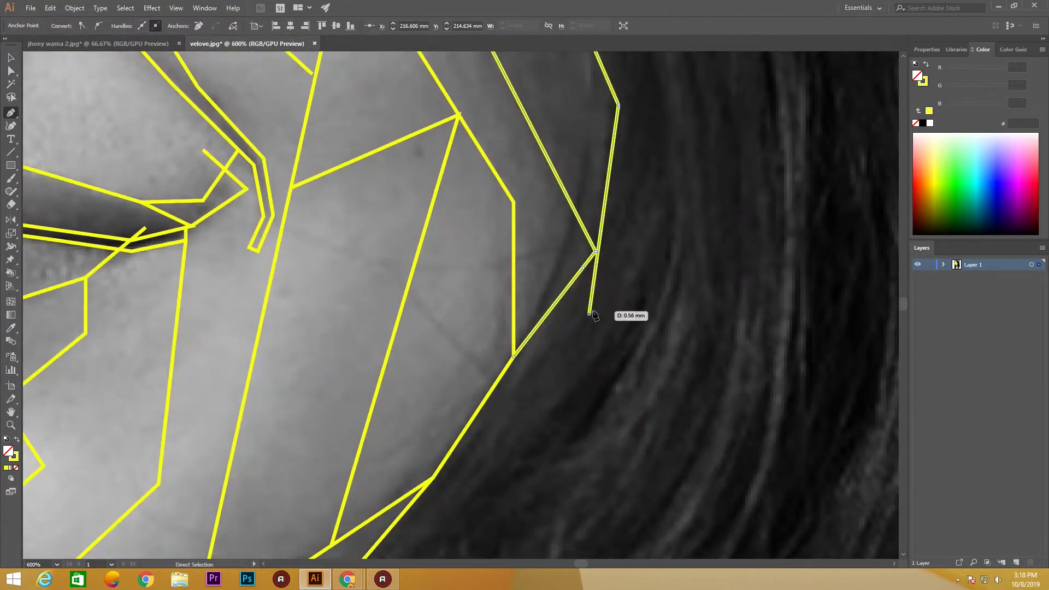
pyautogui.moveTo(594, 358); pyautogui.dragTo(596, 263)
pyautogui.hotkey('ctrl', '-')
pyautogui.hotkey('ctrl', '-')
pyautogui.hotkey('ctrl', '-')
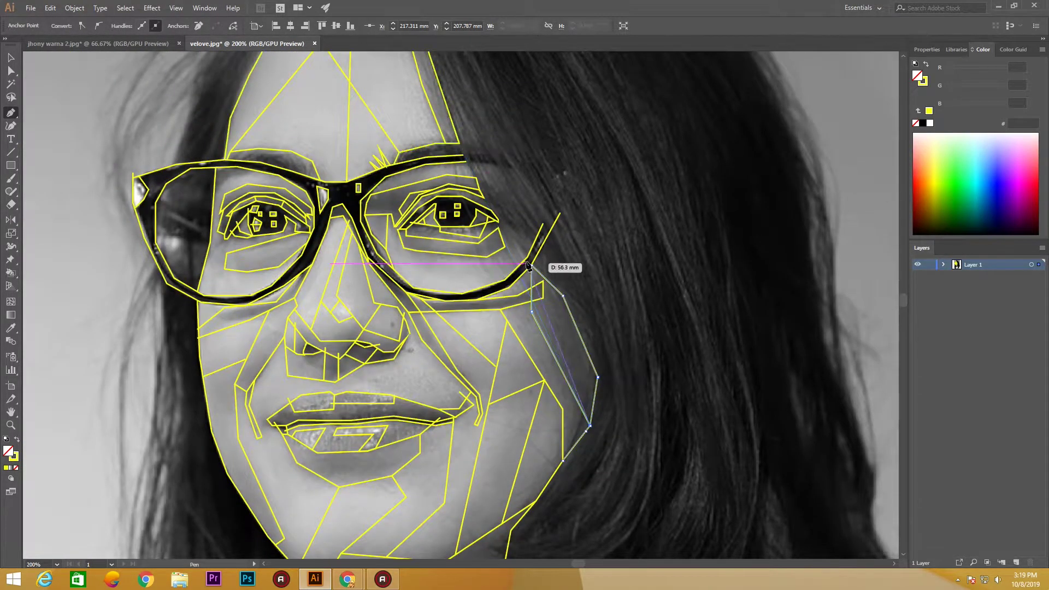
# - End the cheek line at the glasses frame and close a facet under the eye
pyautogui.keyDown('ctrl'); pyautogui.click(467, 164); pyautogui.keyUp('ctrl')
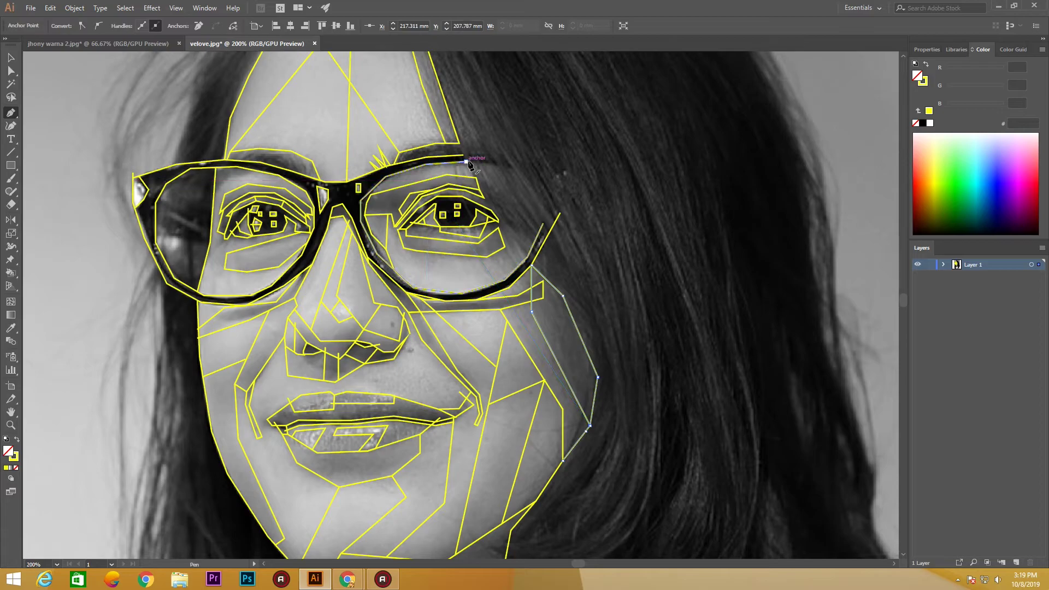
pyautogui.click(459, 144)
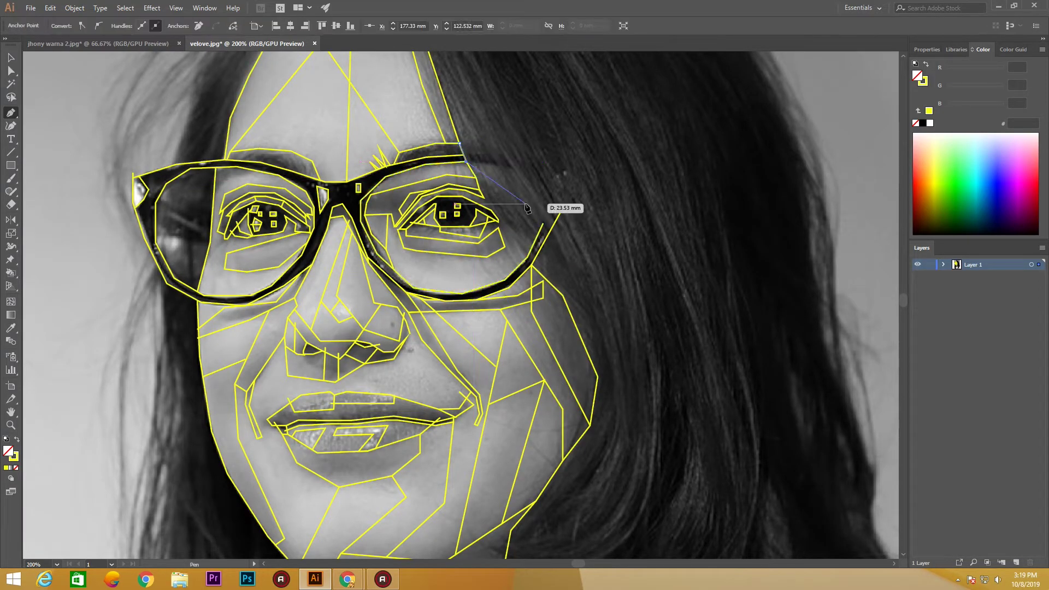
pyautogui.click(498, 228)
pyautogui.hotkey('ctrl', '-')
pyautogui.hotkey('ctrl', '-')
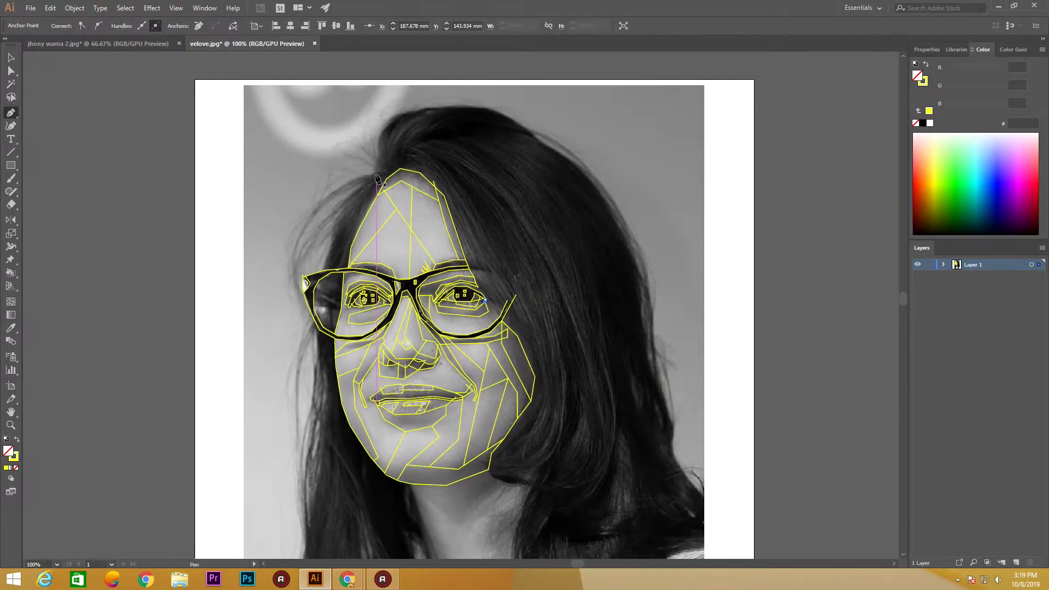
# - Trace a yellow outline over the top of the head, across the crown and down the right side
pyautogui.click(377, 171)
pyautogui.click(380, 137)
pyautogui.click(396, 116)
pyautogui.click(434, 104)
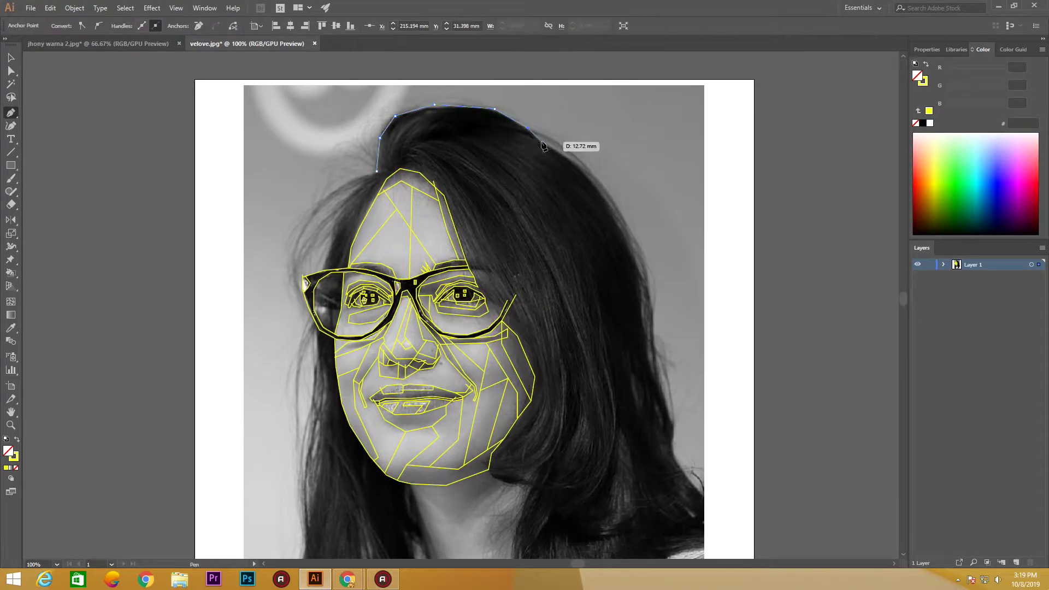
pyautogui.click(635, 264)
pyautogui.moveTo(645, 309); pyautogui.dragTo(539, 182)
pyautogui.click(548, 243)
pyautogui.click(566, 300)
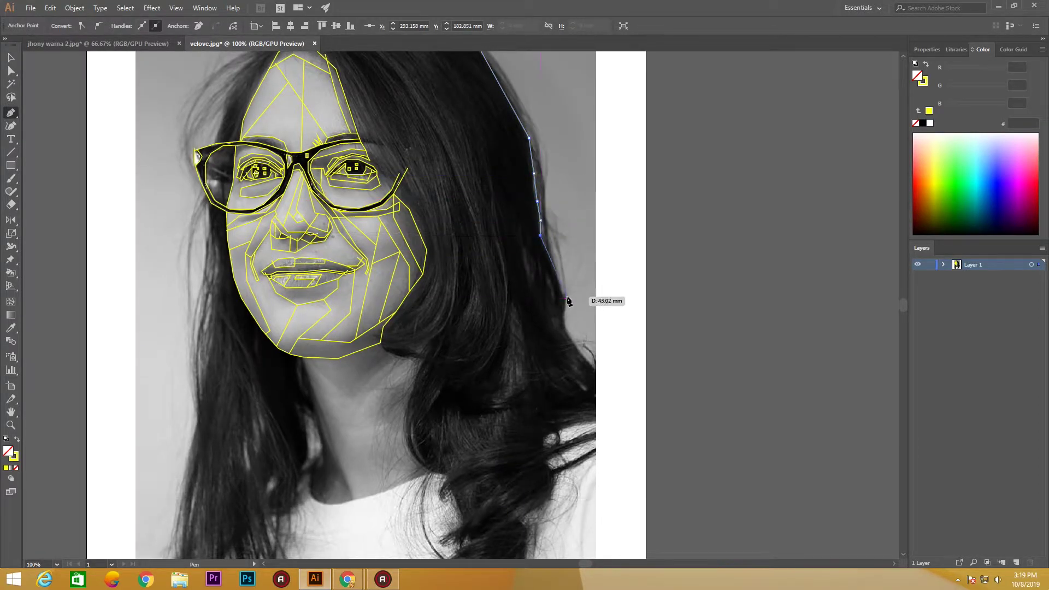
pyautogui.click(564, 324)
pyautogui.click(596, 371)
# - Draw a second line down the right hair edge and end that path
pyautogui.moveTo(347, 116); pyautogui.dragTo(405, 294)
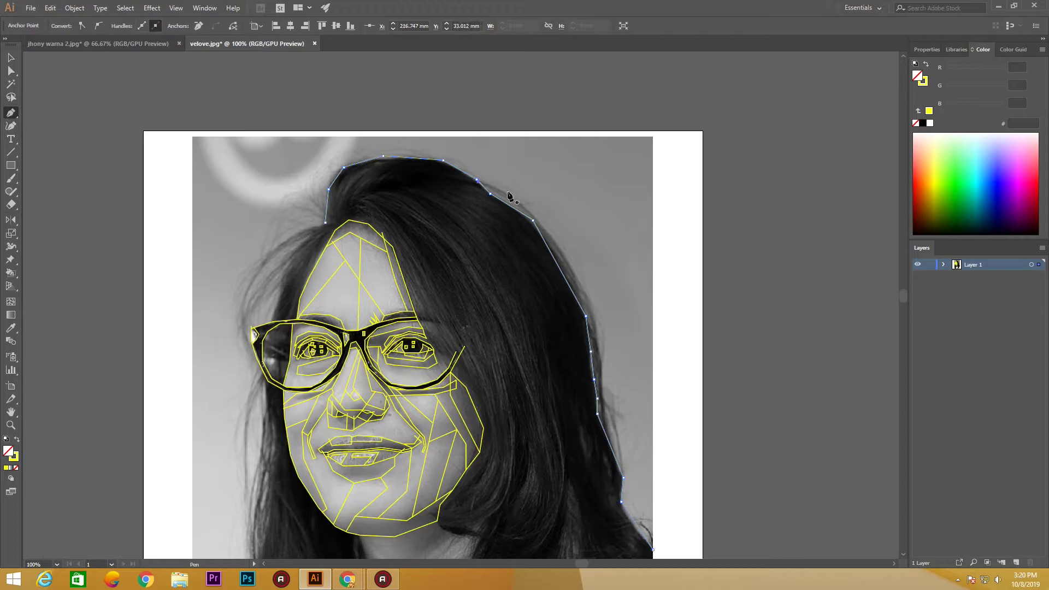
pyautogui.click(464, 180)
pyautogui.click(503, 189)
pyautogui.click(597, 321)
pyautogui.click(604, 432)
pyautogui.press('Escape')
# - Add another path with anchors running down the right hair edge
pyautogui.click(483, 190)
pyautogui.click(560, 241)
pyautogui.click(579, 285)
pyautogui.click(590, 317)
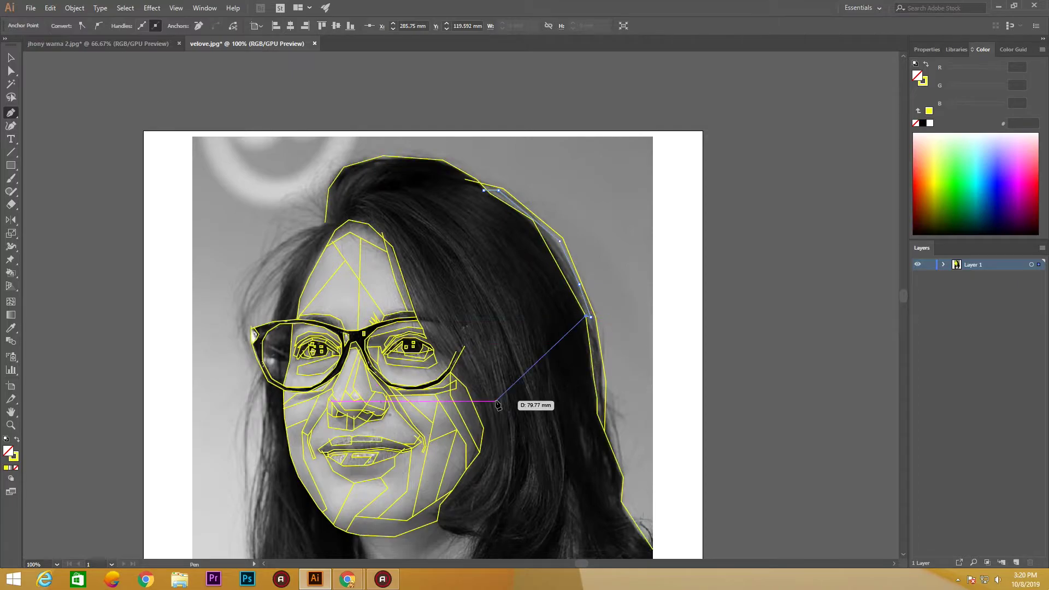
# - Continue the top-of-head outline and trace the left hair edge downward
pyautogui.moveTo(512, 403); pyautogui.dragTo(577, 422)
pyautogui.click(389, 241)
pyautogui.click(354, 258)
pyautogui.click(313, 302)
pyautogui.click(303, 342)
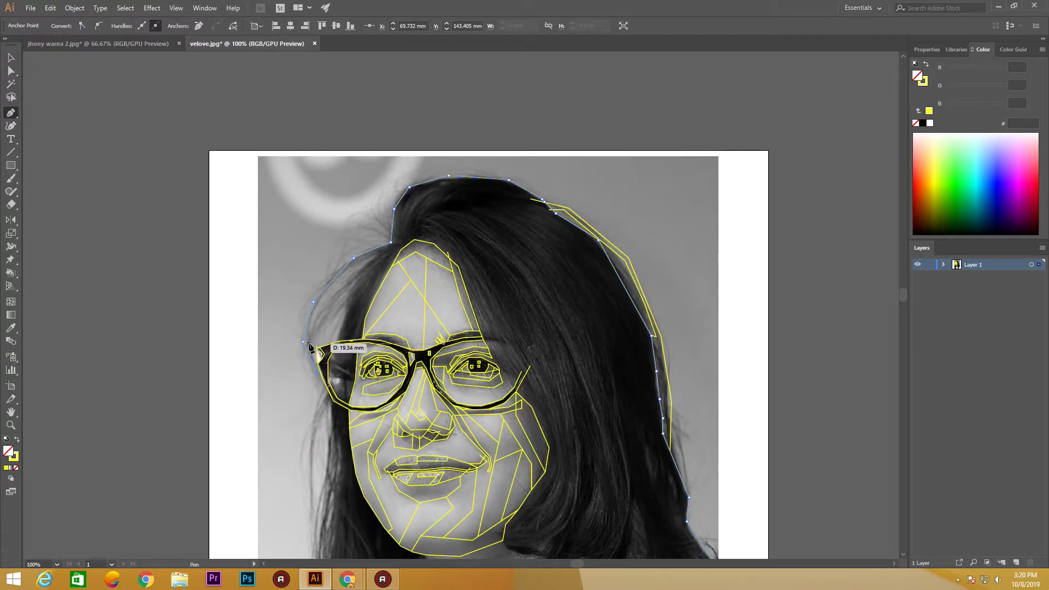
# - Start a new facet along the left hair, ending at the lower left
pyautogui.click(345, 270)
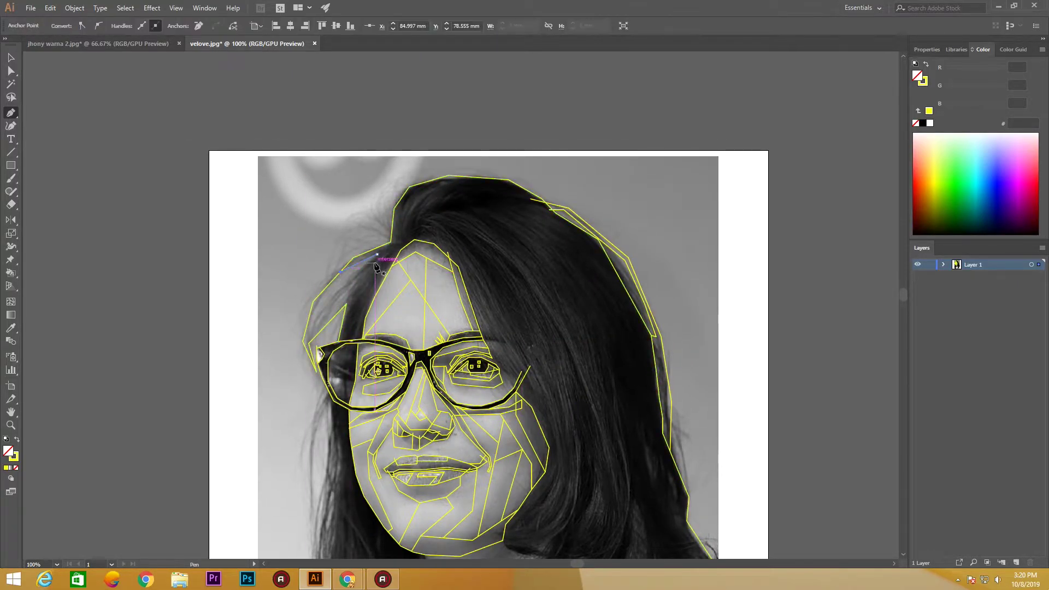
pyautogui.click(322, 329)
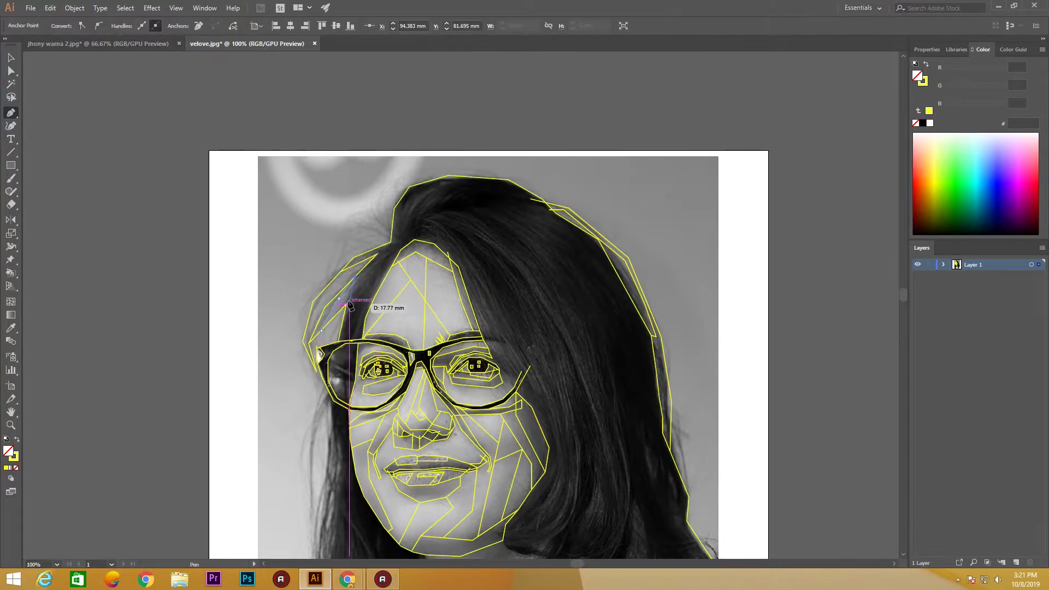
pyautogui.scroll(2, 350, 301)
pyautogui.scroll(-1, 352, 300)
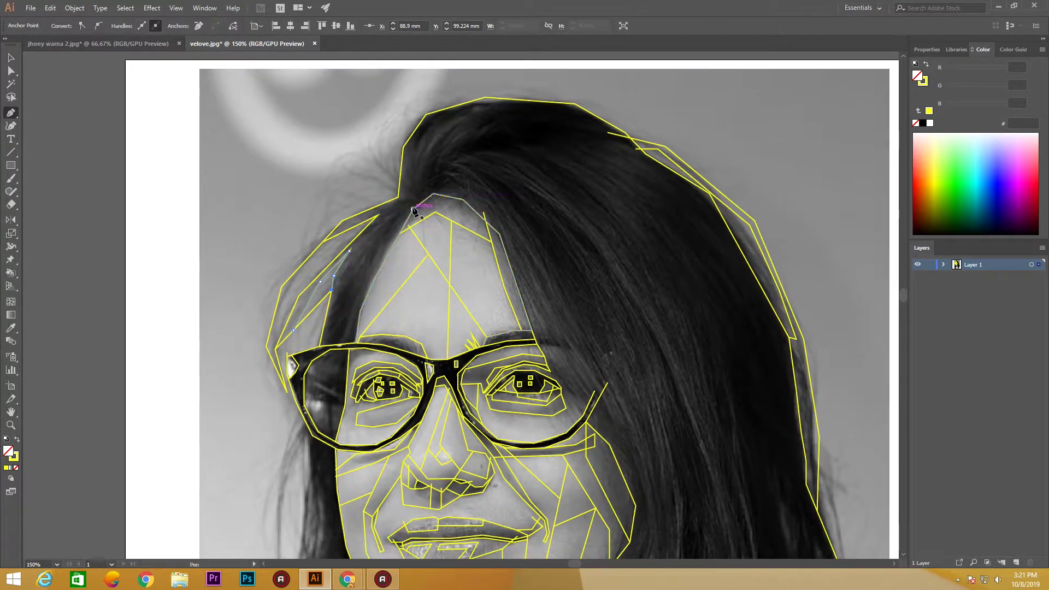
pyautogui.scroll(2, 356, 290)
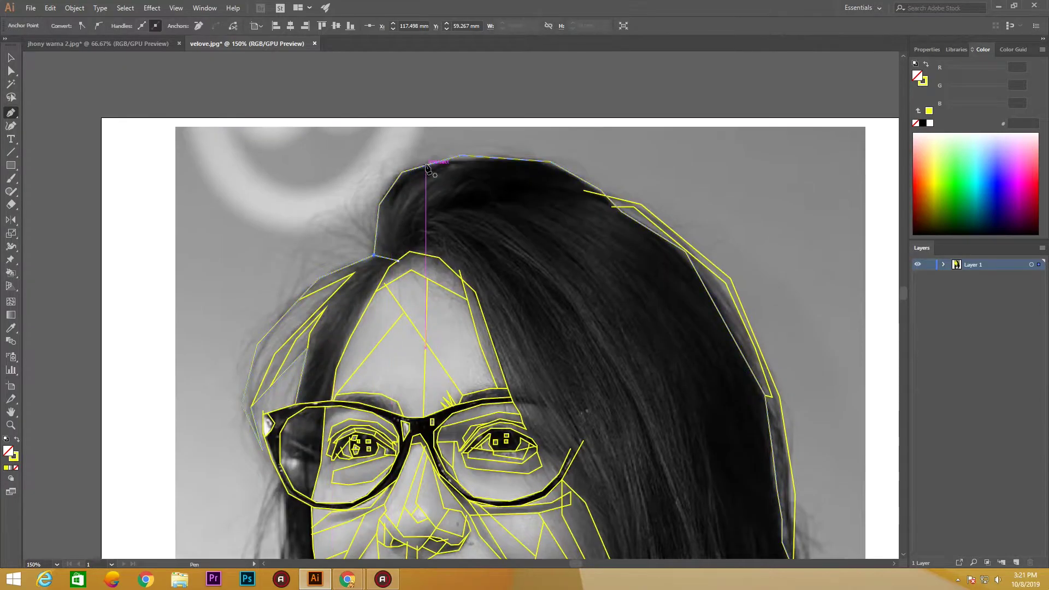
# - Trace the top edge of the hair bun and join a facet line to the outline
pyautogui.click(414, 171)
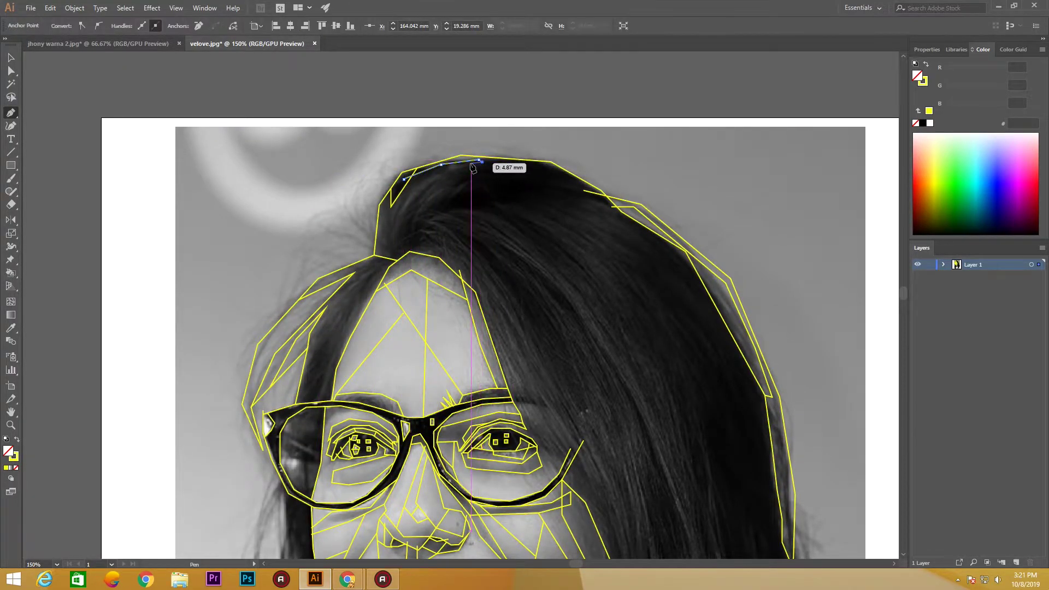
pyautogui.click(397, 235)
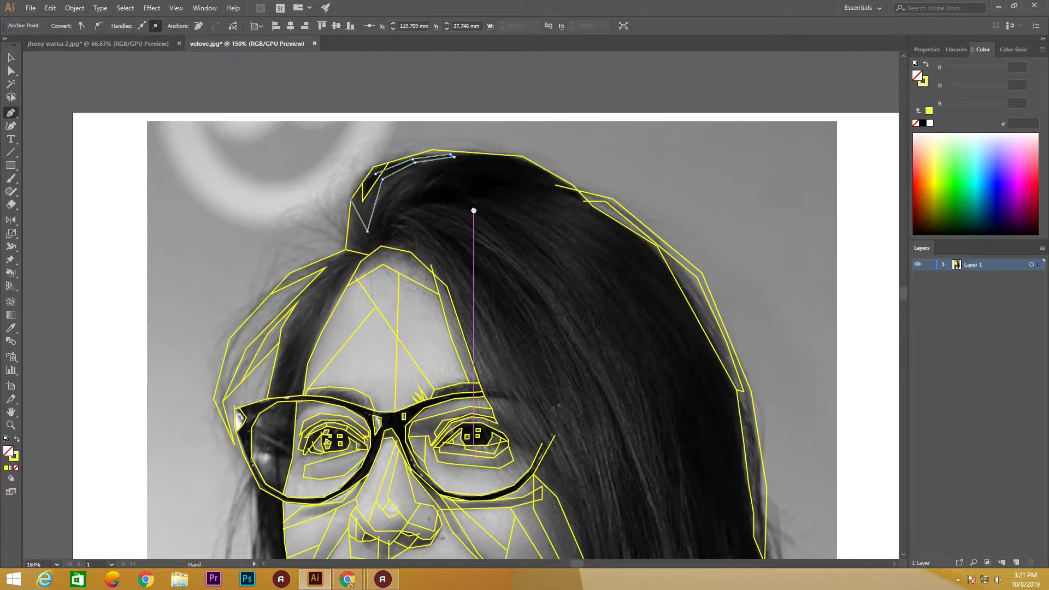
pyautogui.moveTo(473, 211); pyautogui.dragTo(416, 196)
pyautogui.click(415, 193)
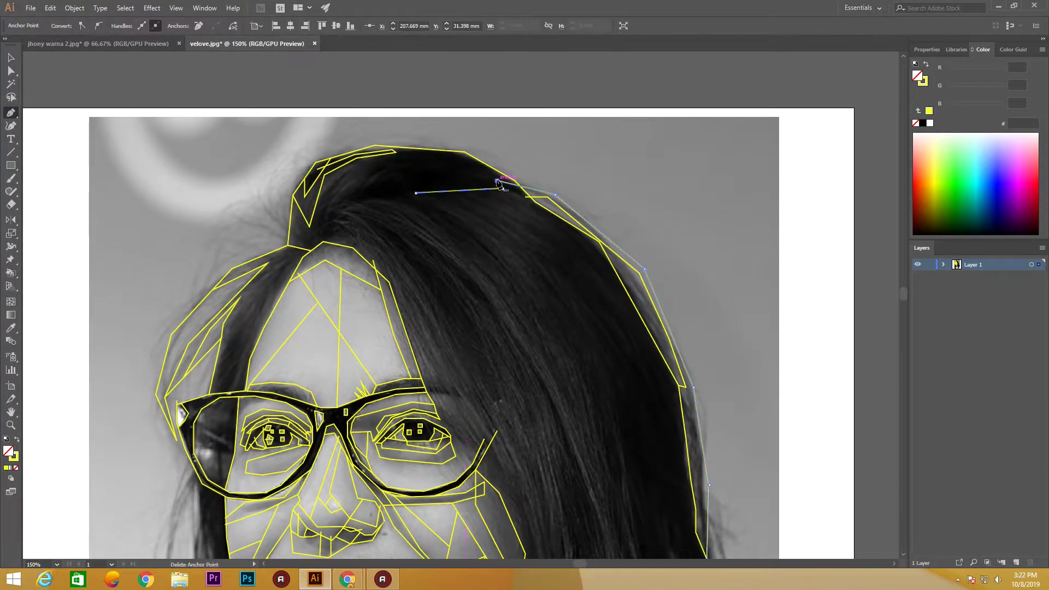
pyautogui.click(498, 183)
pyautogui.click(416, 193)
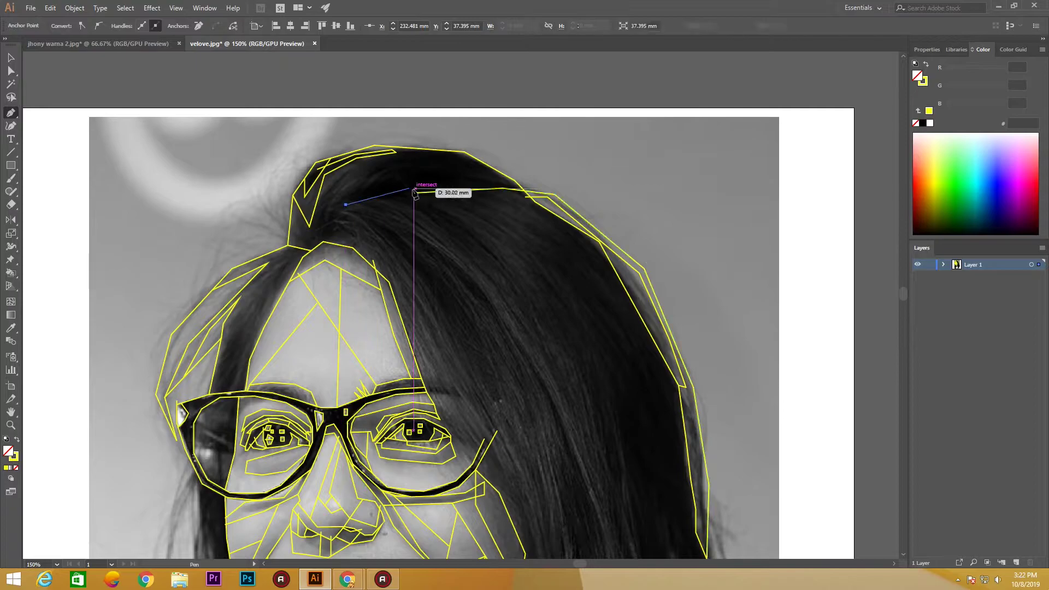
# - Add facet lines from the forehead up to the bun and a long strand facet
pyautogui.click(345, 204)
pyautogui.click(383, 170)
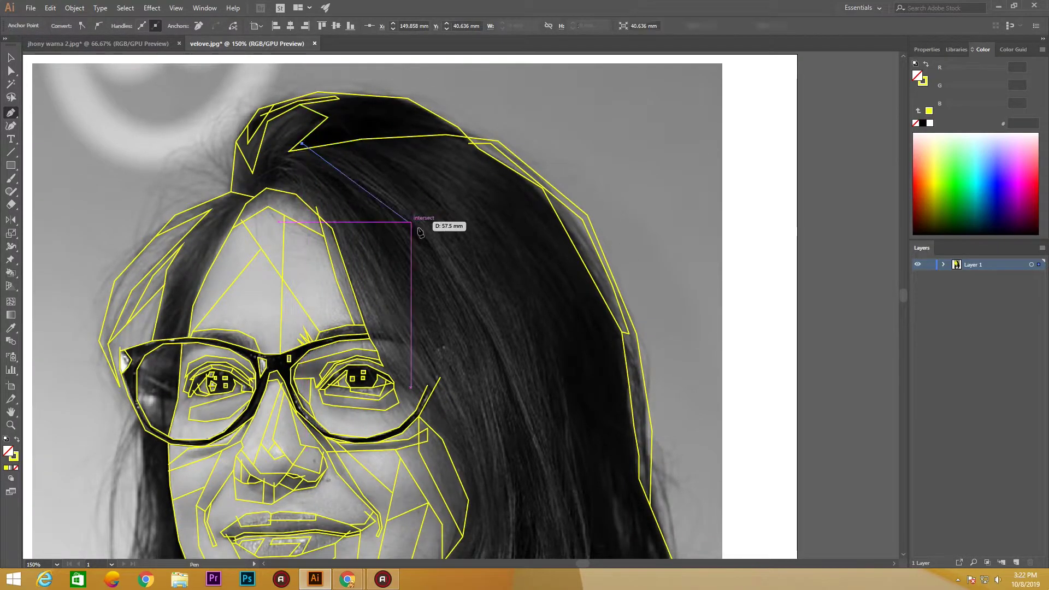
pyautogui.click(422, 225)
pyautogui.click(440, 250)
pyautogui.click(358, 188)
pyautogui.click(333, 171)
pyautogui.click(419, 269)
pyautogui.click(431, 310)
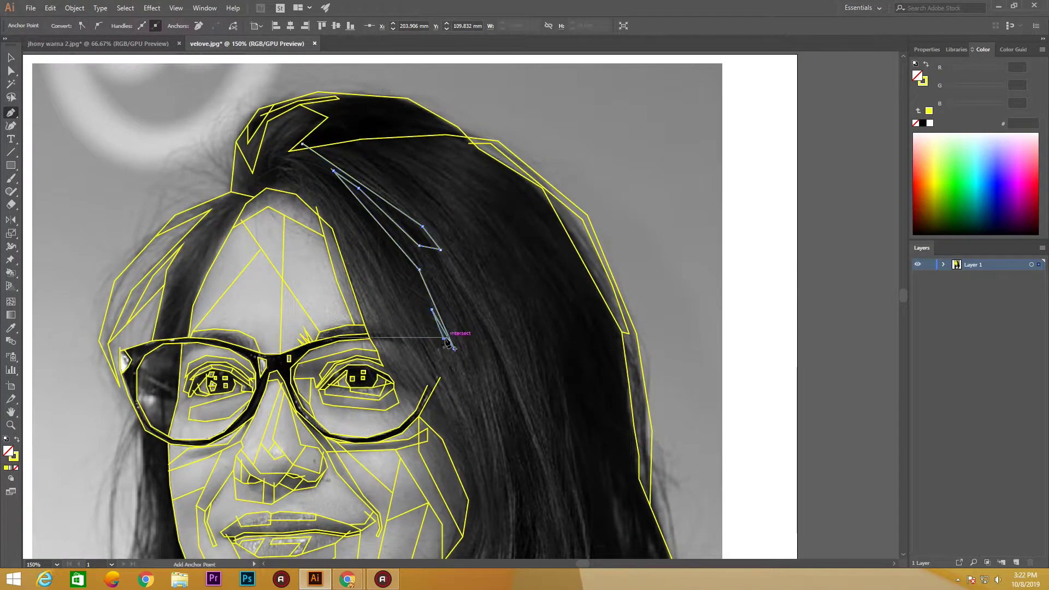
pyautogui.click(446, 343)
# - Place anchors along a hair strand on top and close that facet
pyautogui.click(396, 291)
pyautogui.click(358, 209)
pyautogui.click(291, 162)
pyautogui.click(266, 188)
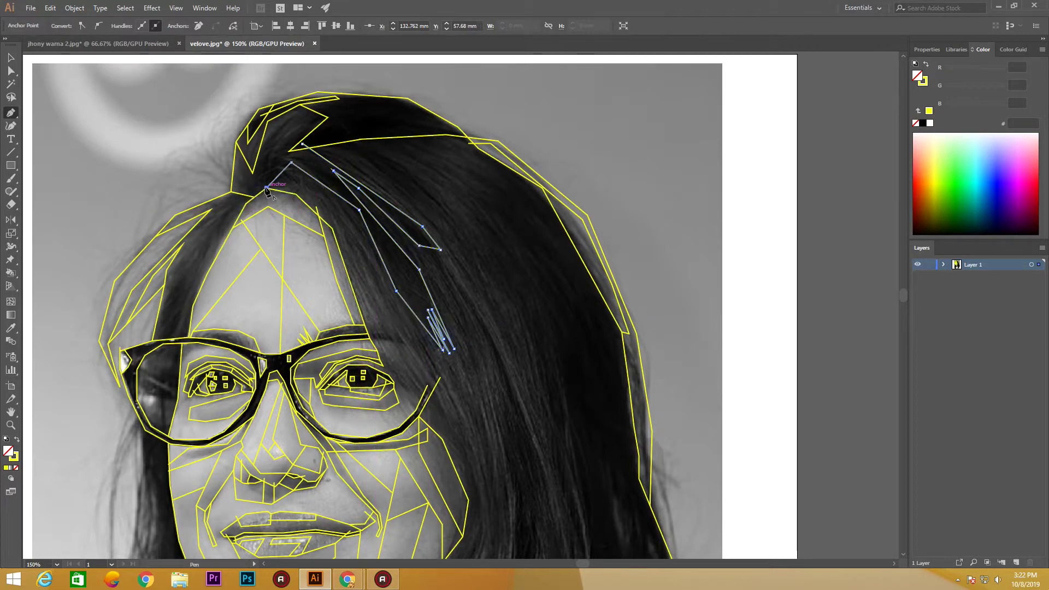
pyautogui.click(302, 144)
pyautogui.click(308, 109)
# - Draw a new facet near the hair parting and begin another along the hair
pyautogui.click(262, 141)
pyautogui.click(314, 130)
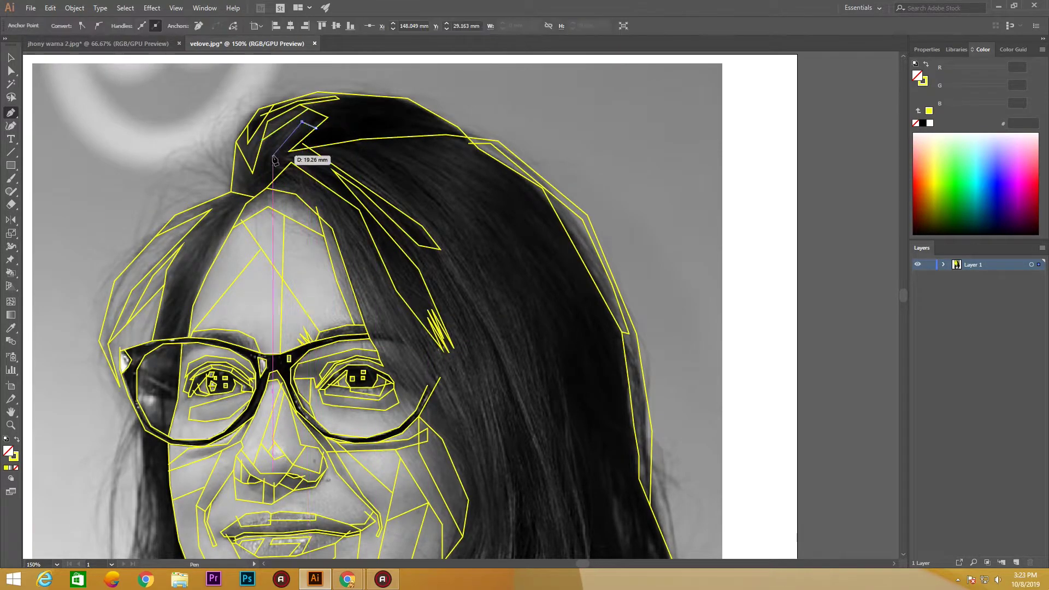
pyautogui.click(281, 164)
pyautogui.hotkey('ctrl', '-')
pyautogui.hotkey('ctrl', '-')
pyautogui.hotkey('ctrl', '+')
pyautogui.hotkey('ctrl', '+')
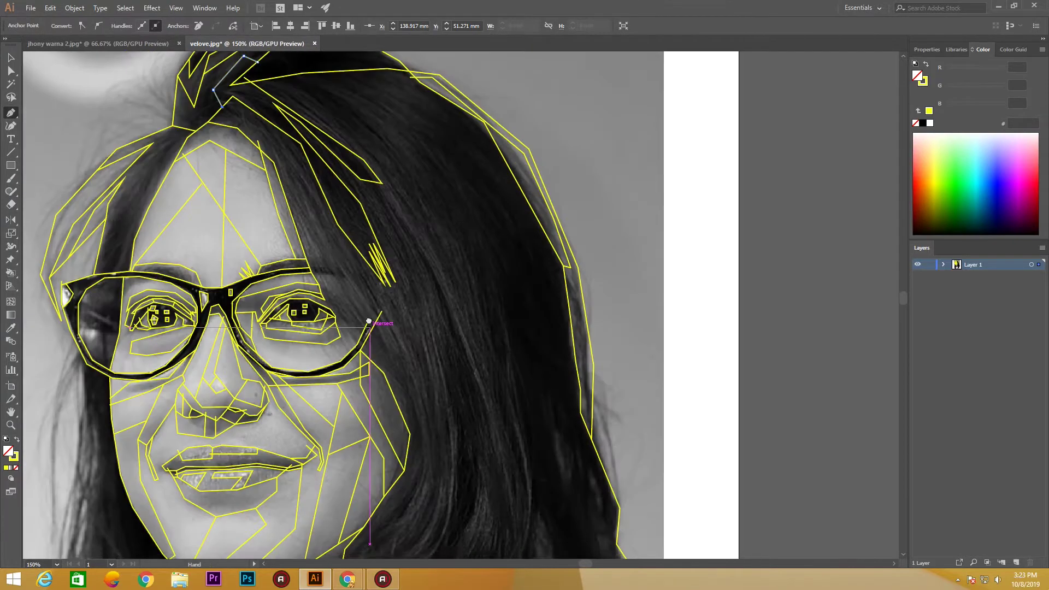
pyautogui.hotkey('ctrl', '-')
pyautogui.click(355, 117)
pyautogui.click(425, 212)
# - Zigzag the previous facet up the hair strand and finish it
pyautogui.click(376, 171)
pyautogui.click(373, 150)
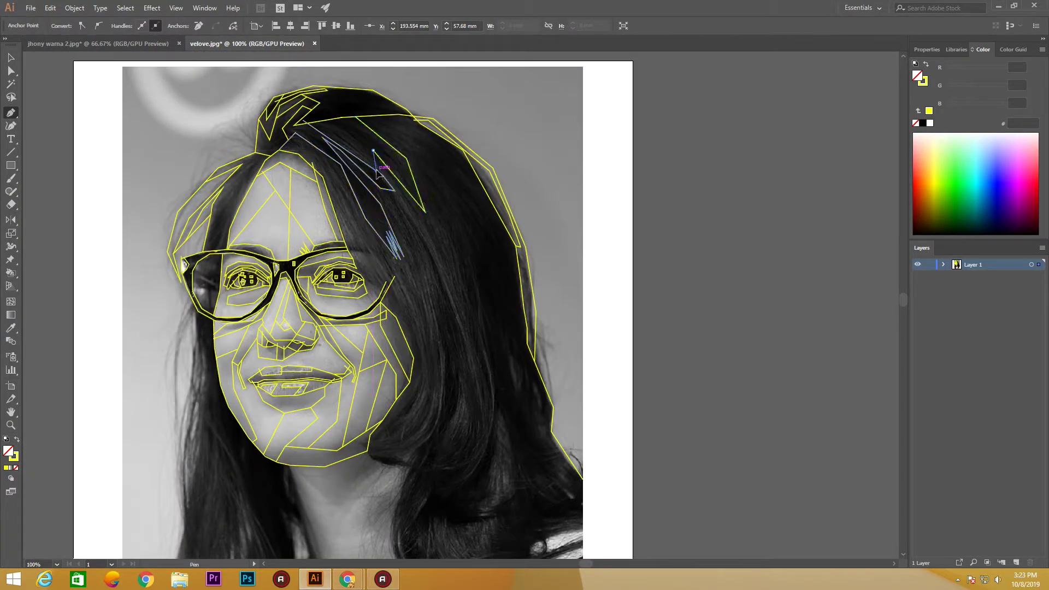
pyautogui.scroll(-2, 329, 125)
pyautogui.hscroll(2, 377, 156)
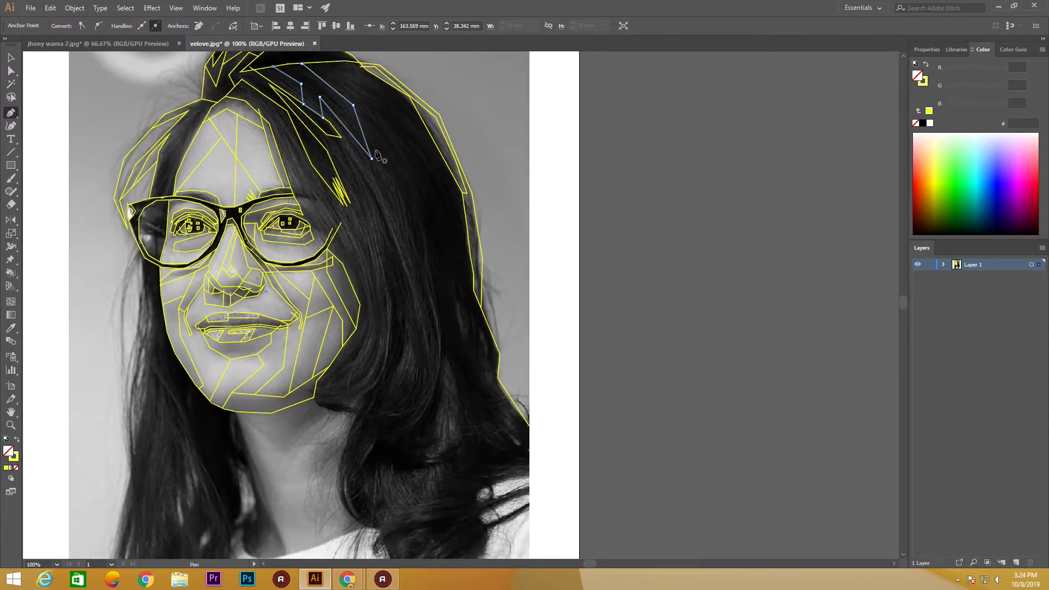
pyautogui.click(363, 144)
# - Trace a closed facet running down the right-side hair and back up
pyautogui.click(417, 208)
pyautogui.click(442, 340)
pyautogui.click(464, 429)
pyautogui.click(464, 340)
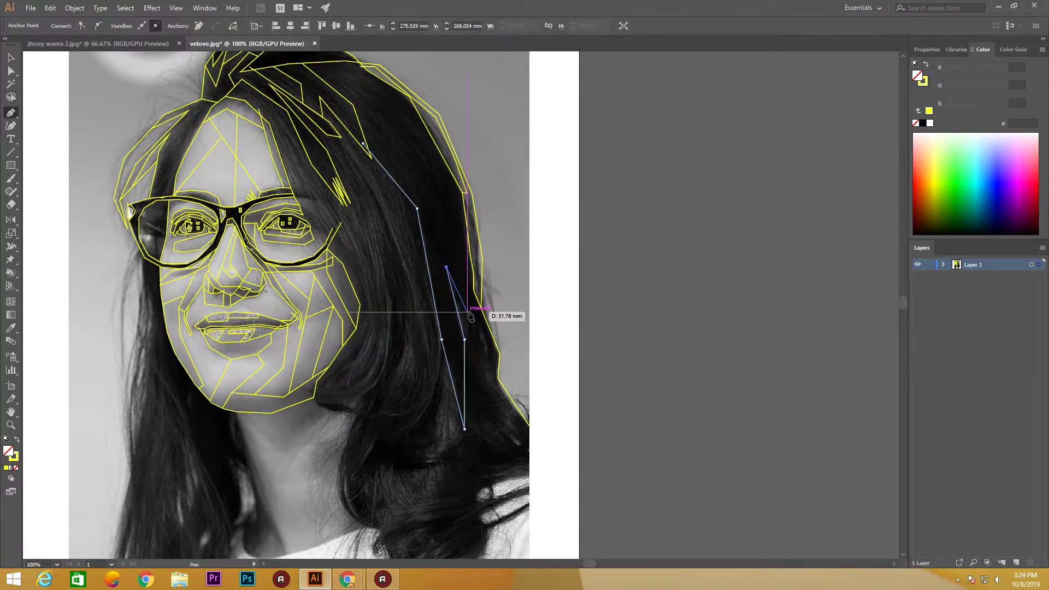
pyautogui.click(447, 267)
pyautogui.click(462, 210)
pyautogui.scroll(-1, 386, 358)
# - Start a facet below the chin with anchors down the neck and hair
pyautogui.click(323, 359)
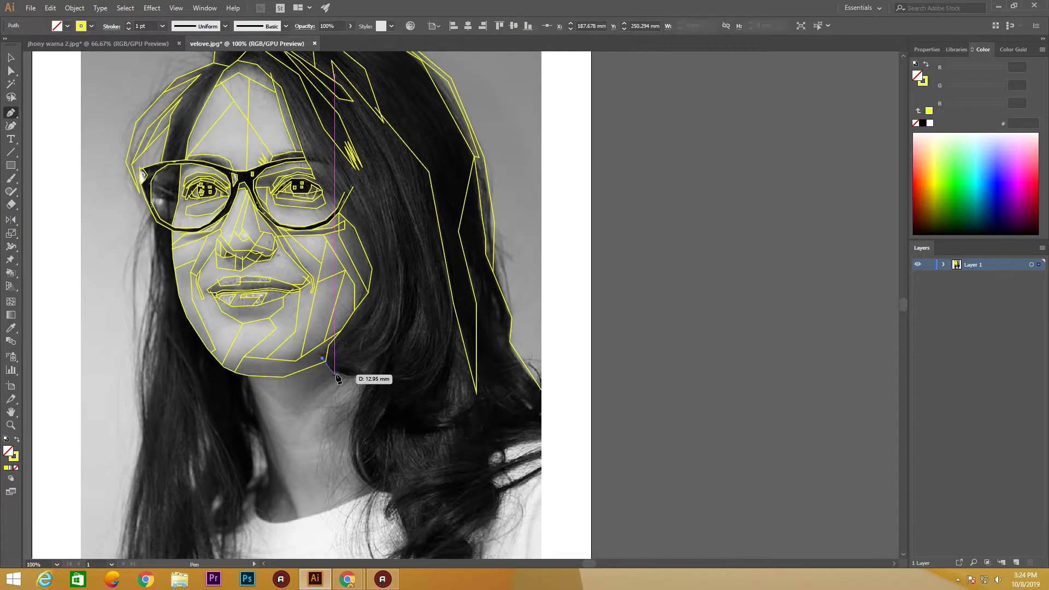
pyautogui.click(372, 378)
pyautogui.click(355, 417)
pyautogui.click(348, 456)
pyautogui.click(372, 489)
pyautogui.click(393, 493)
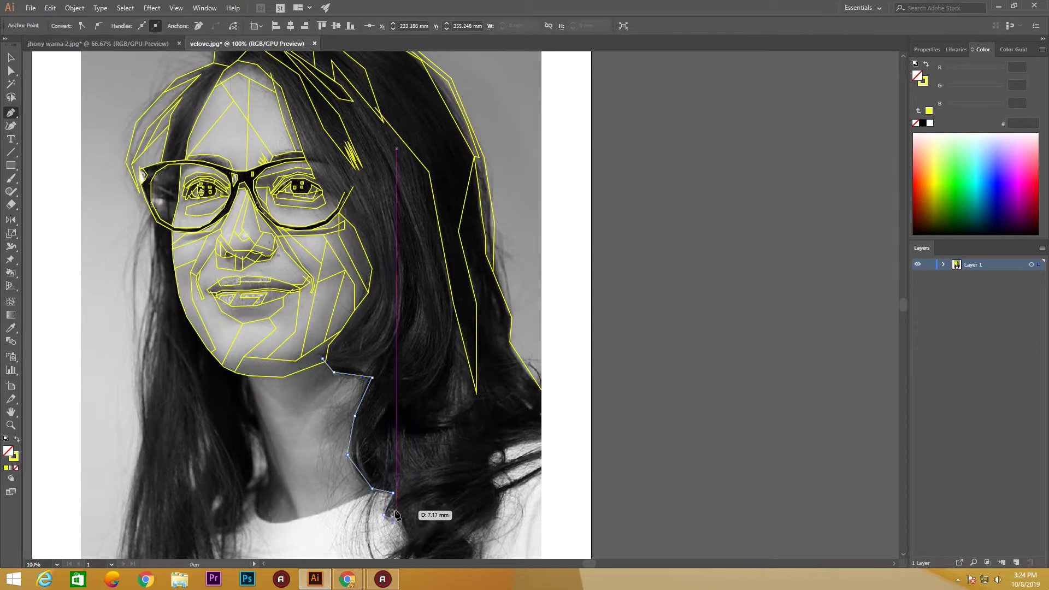
pyautogui.scroll(-4, 415, 500)
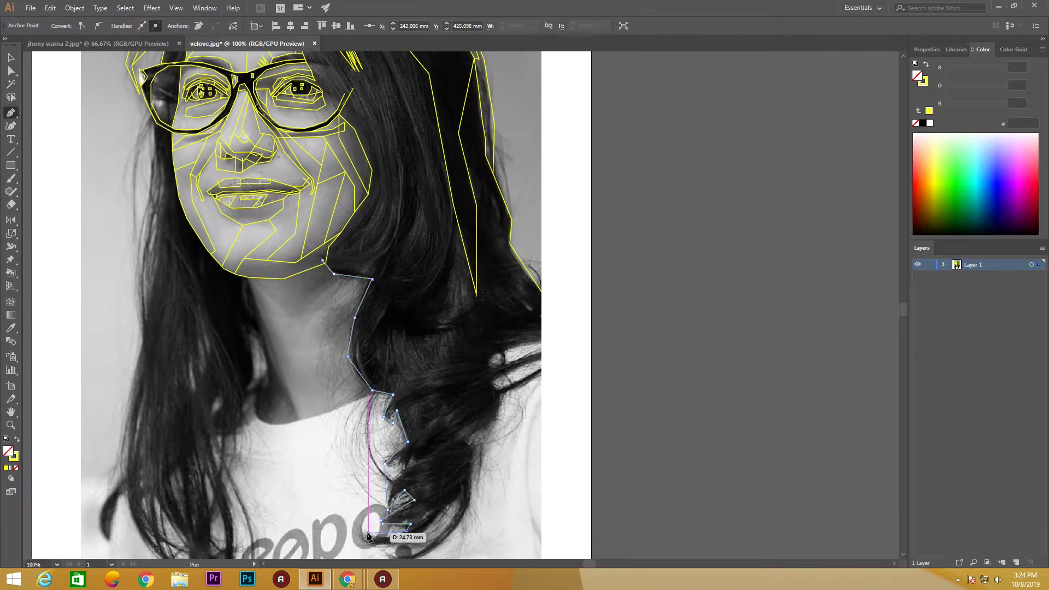
# - Trace around the bottom hair curl and close the shape at the right image edge
pyautogui.click(452, 526)
pyautogui.scroll(-5, 451, 525)
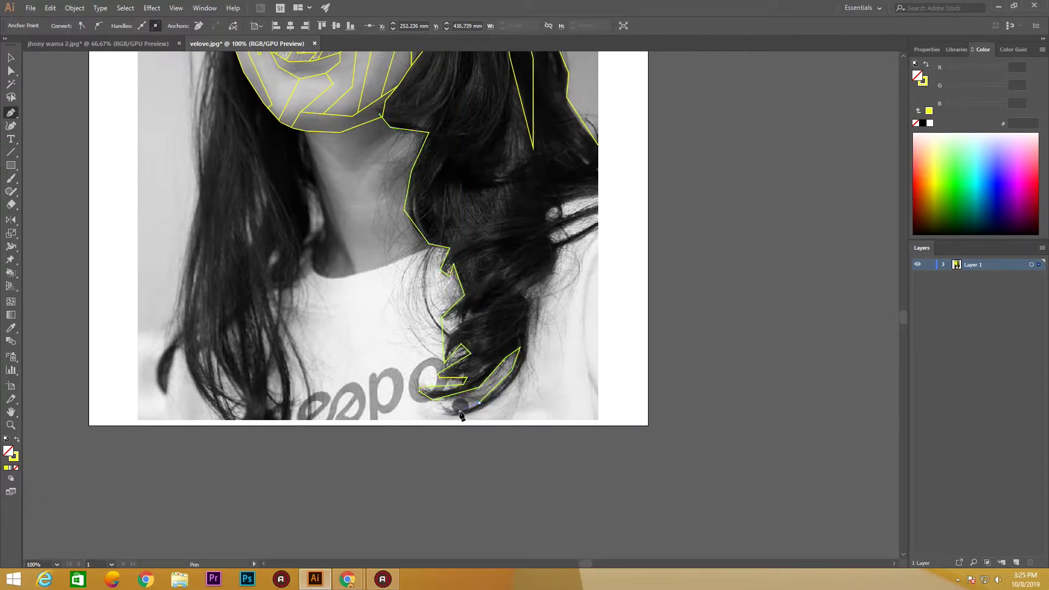
pyautogui.click(460, 411)
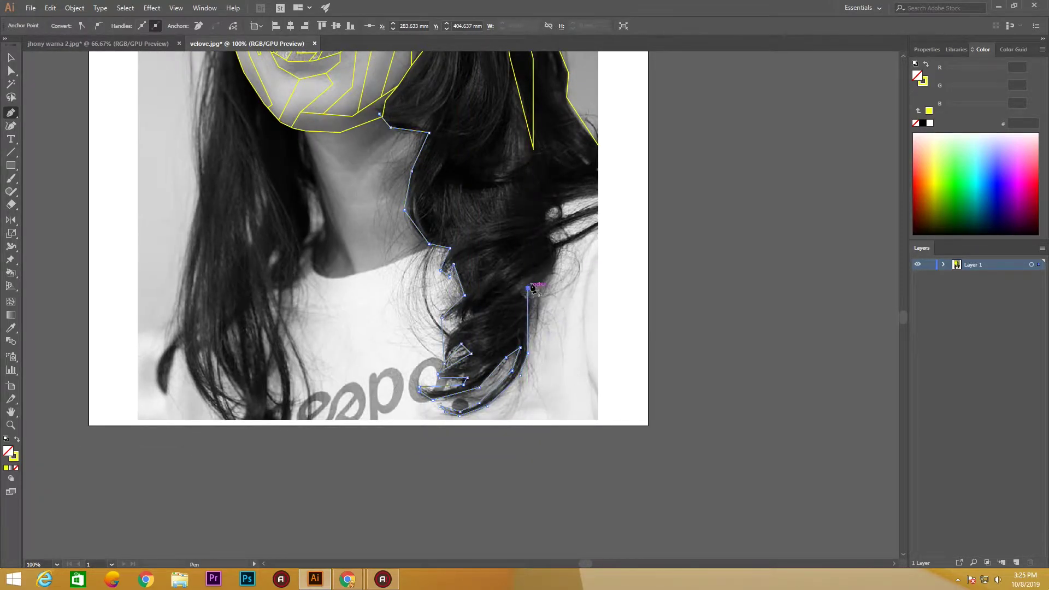
pyautogui.click(555, 272)
pyautogui.click(552, 233)
pyautogui.click(598, 212)
pyautogui.click(598, 146)
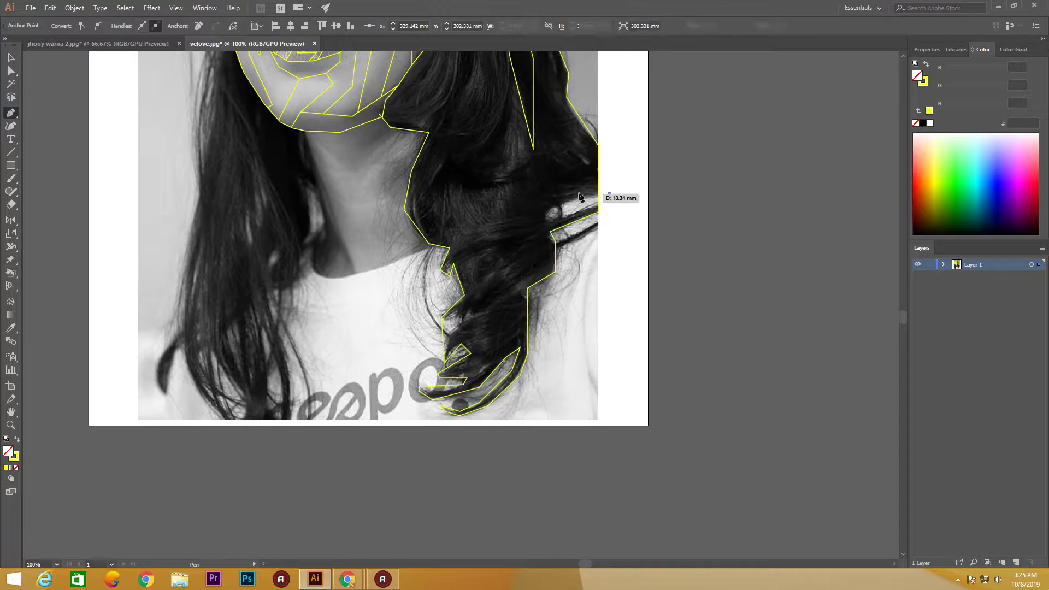
pyautogui.click(548, 218)
pyautogui.click(598, 207)
# - Start a facet along the left hair beside the face
pyautogui.scroll(3, 609, 205)
pyautogui.scroll(-2, 609, 206)
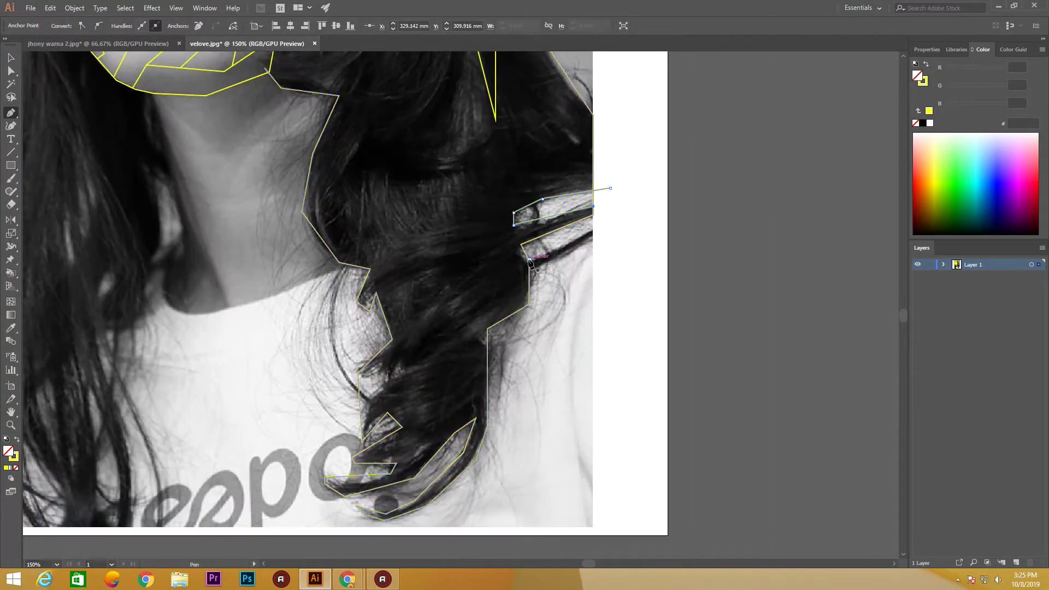
pyautogui.scroll(-1, 597, 239)
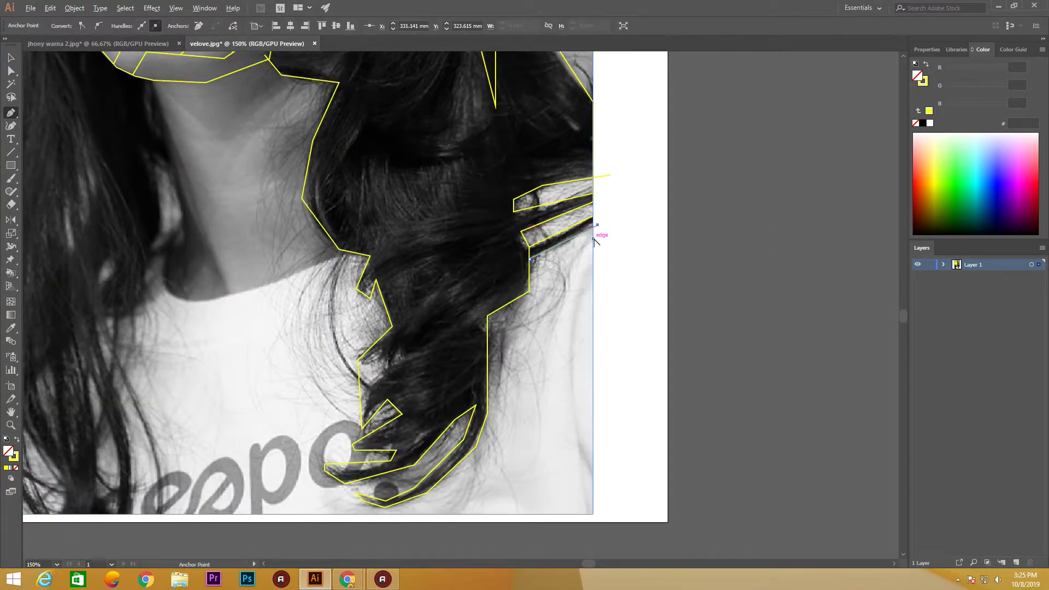
pyautogui.scroll(-1, 373, 365)
pyautogui.scroll(-2, 374, 366)
pyautogui.click(332, 149)
pyautogui.click(312, 199)
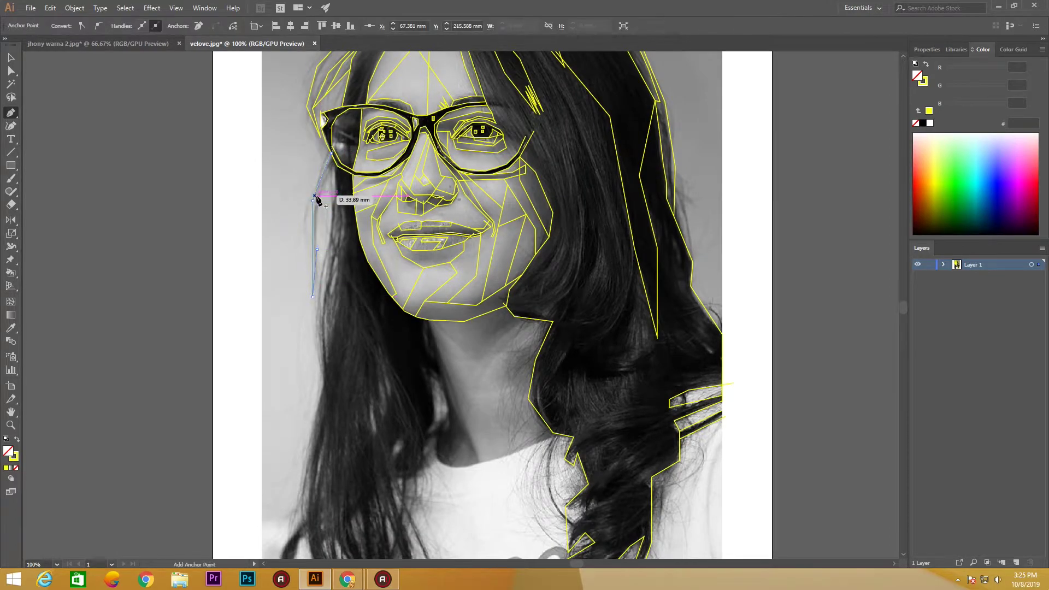
# - Close the previous facet and extend a new one down the left hair to the bottom
pyautogui.click(332, 150)
pyautogui.click(335, 191)
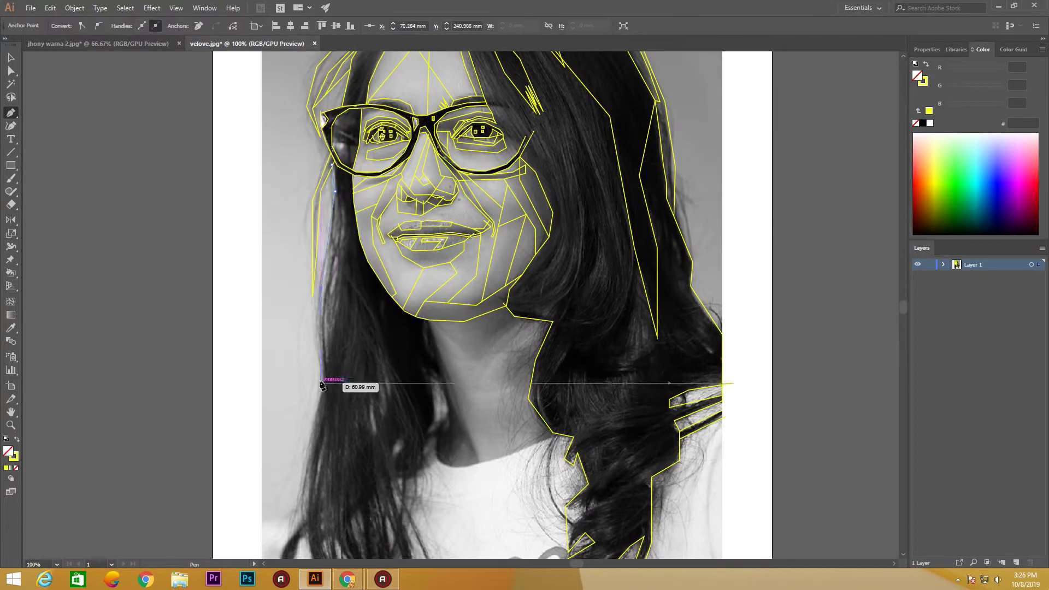
pyautogui.click(322, 385)
pyautogui.scroll(-3, 322, 385)
pyautogui.click(339, 344)
pyautogui.click(350, 417)
pyautogui.click(385, 458)
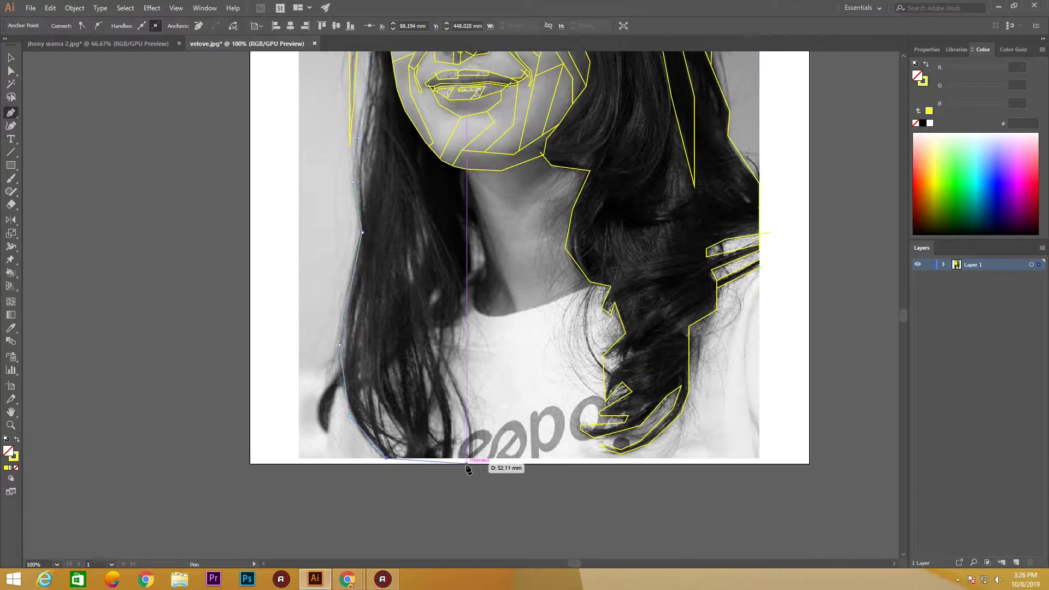
# - Trace the left hair facet back up toward the chin and close it
pyautogui.click(450, 404)
pyautogui.click(425, 329)
pyautogui.click(460, 319)
pyautogui.click(471, 259)
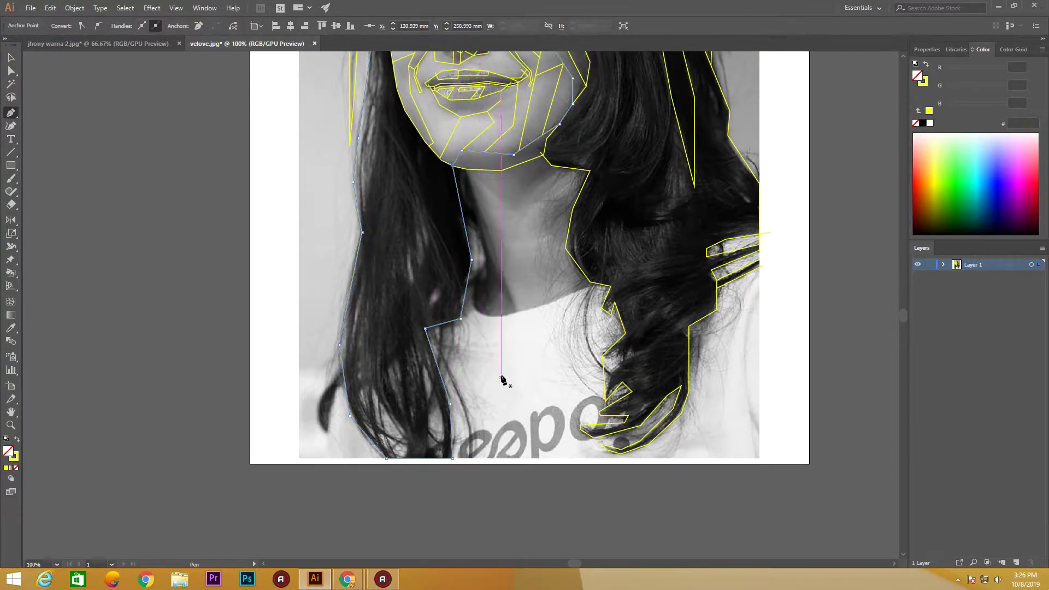
pyautogui.moveTo(385, 61); pyautogui.dragTo(421, 131)
pyautogui.click(408, 111)
# - Outline a small closed facet in the lower-left hair
pyautogui.scroll(-1, 415, 126)
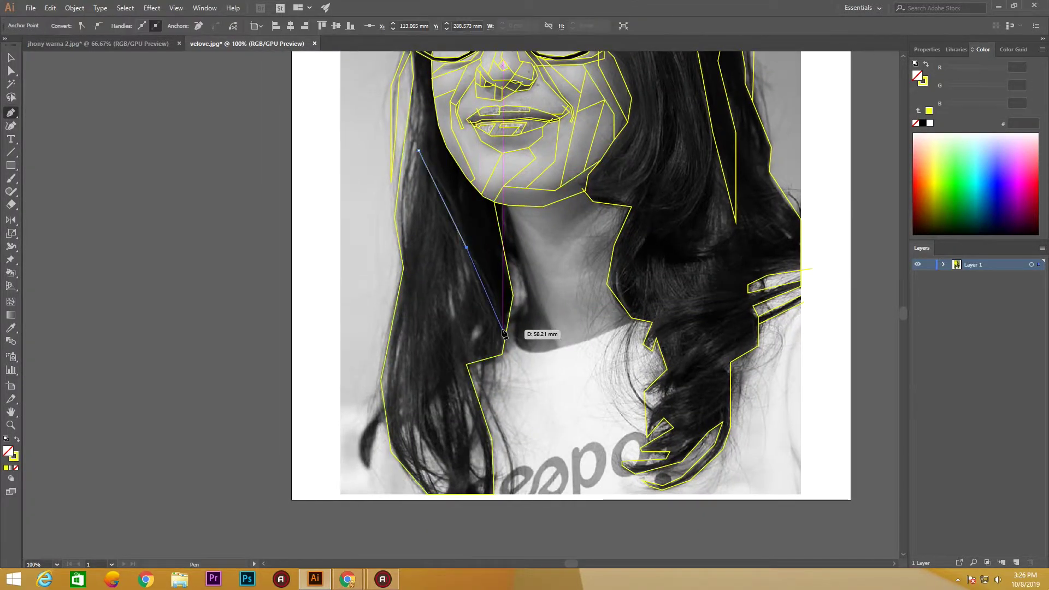
pyautogui.scroll(1, 420, 193)
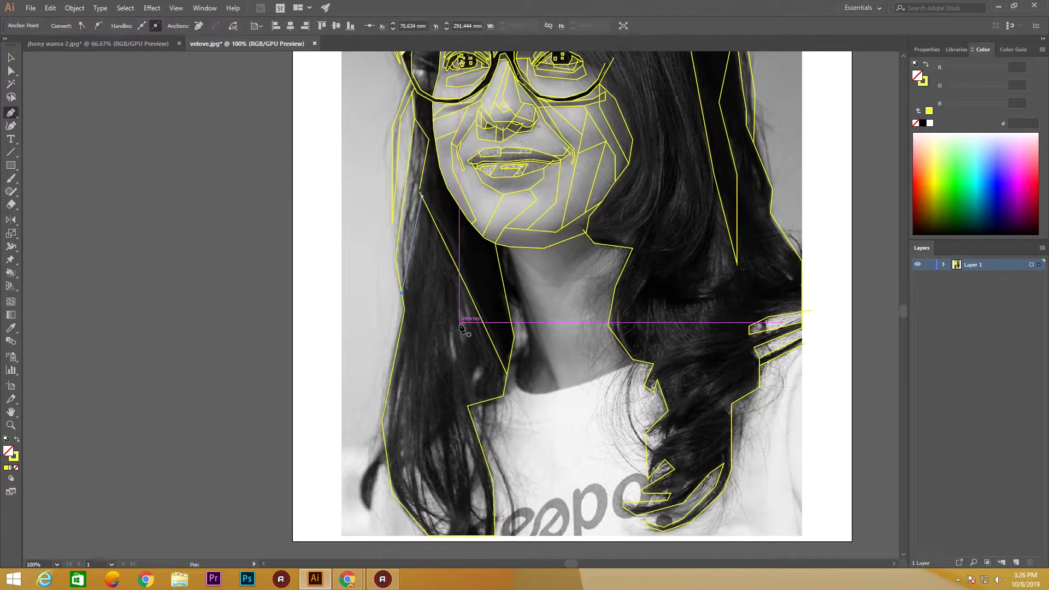
pyautogui.scroll(-3, 437, 273)
pyautogui.hscroll(1, 446, 351)
pyautogui.click(413, 435)
pyautogui.click(376, 385)
pyautogui.click(375, 418)
# - Draw a strand facet from the bottom edge upward with a curved anchor
pyautogui.click(411, 457)
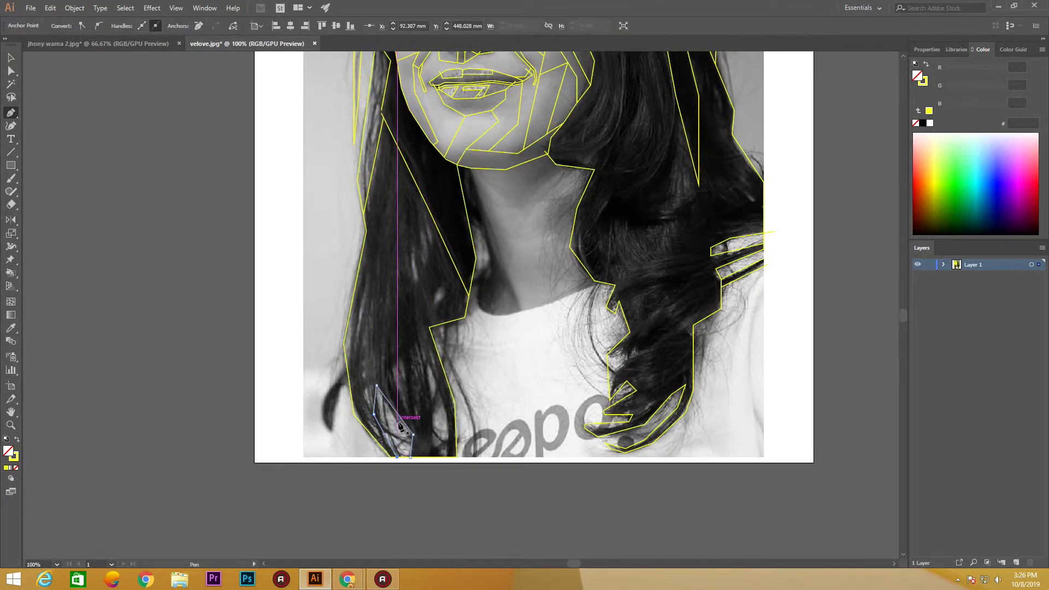
pyautogui.click(432, 396)
pyautogui.click(429, 367)
pyautogui.scroll(-1, 426, 355)
pyautogui.hscroll(-1, 424, 347)
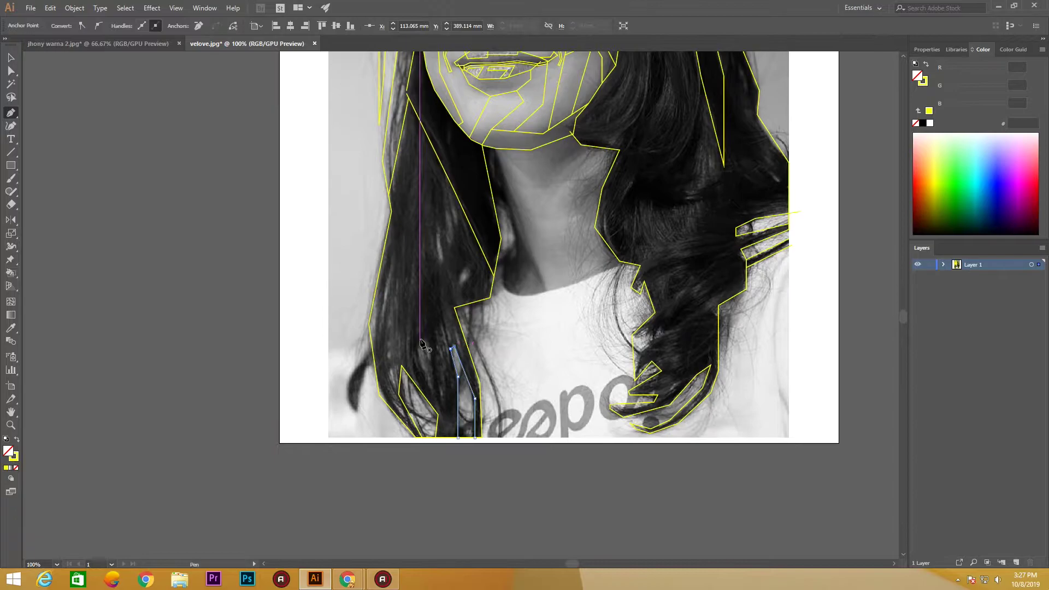
pyautogui.moveTo(458, 276); pyautogui.dragTo(462, 287)
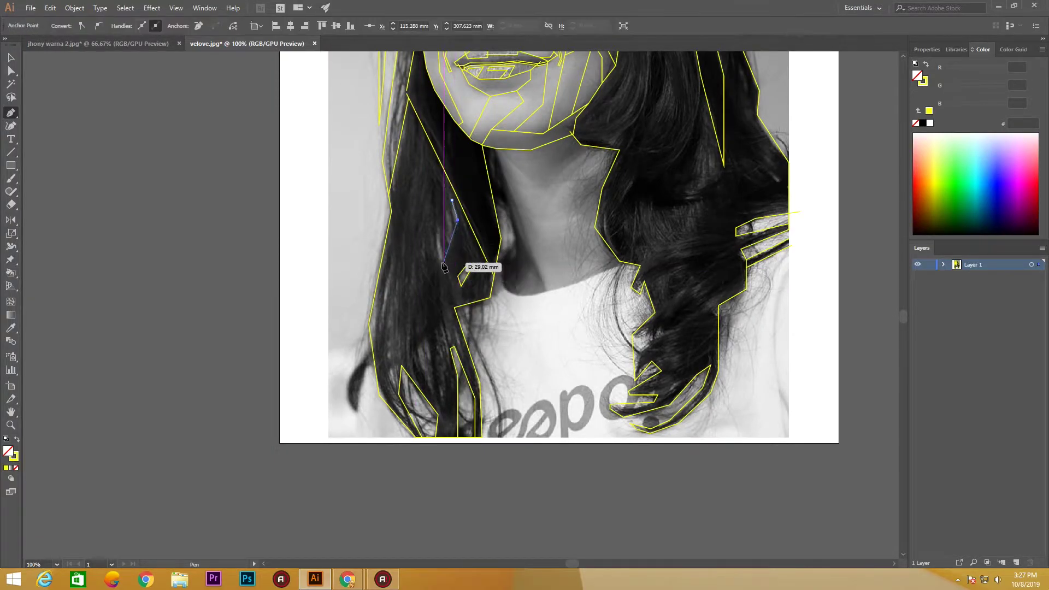
# - Add a narrow facet with a curved edge in the left hair
pyautogui.click(416, 313)
pyautogui.click(417, 351)
pyautogui.moveTo(429, 363); pyautogui.dragTo(417, 354)
# - Trace a yellow facet along the neck and begin a curved facet below it
pyautogui.scroll(-1, 508, 336)
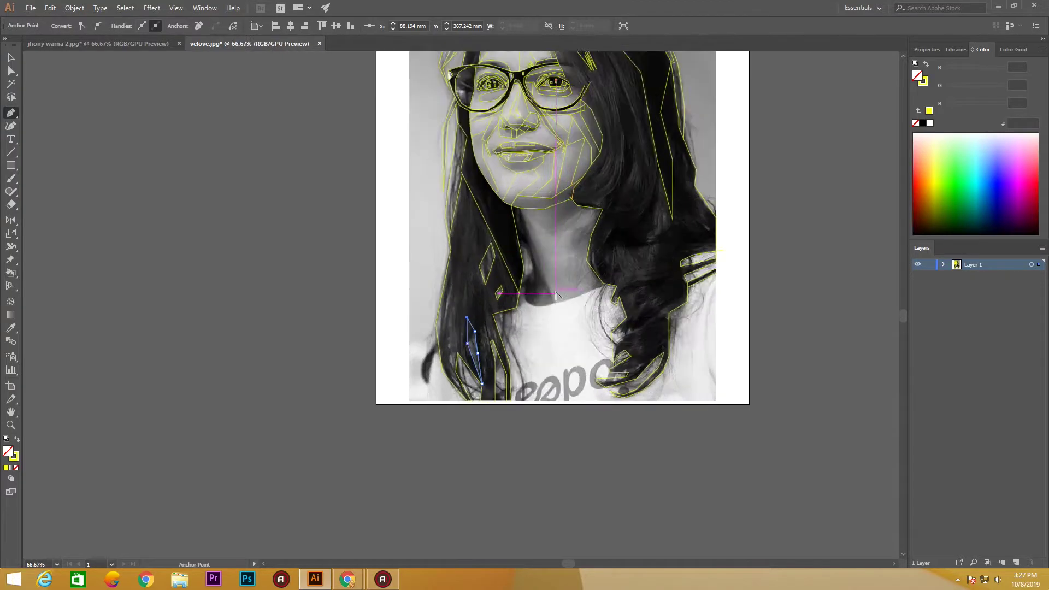
pyautogui.scroll(1, 491, 273)
pyautogui.click(466, 173)
pyautogui.click(484, 251)
pyautogui.click(485, 269)
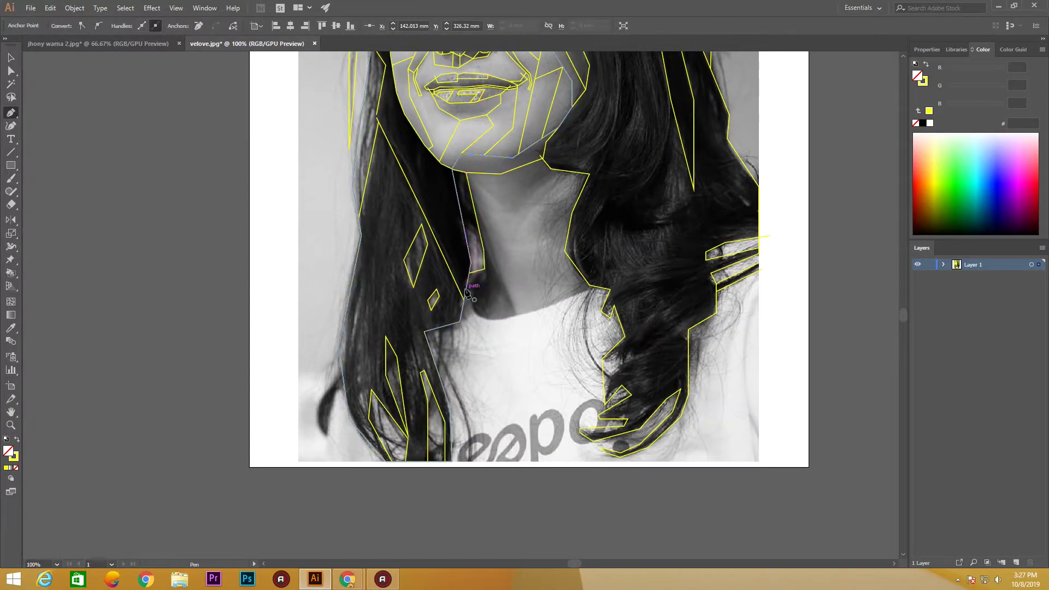
pyautogui.click(471, 288)
pyautogui.moveTo(473, 306); pyautogui.dragTo(488, 325)
# - Trace facets over the lower hair and the strand meeting the neck
pyautogui.click(590, 284)
pyautogui.scroll(-1, 580, 305)
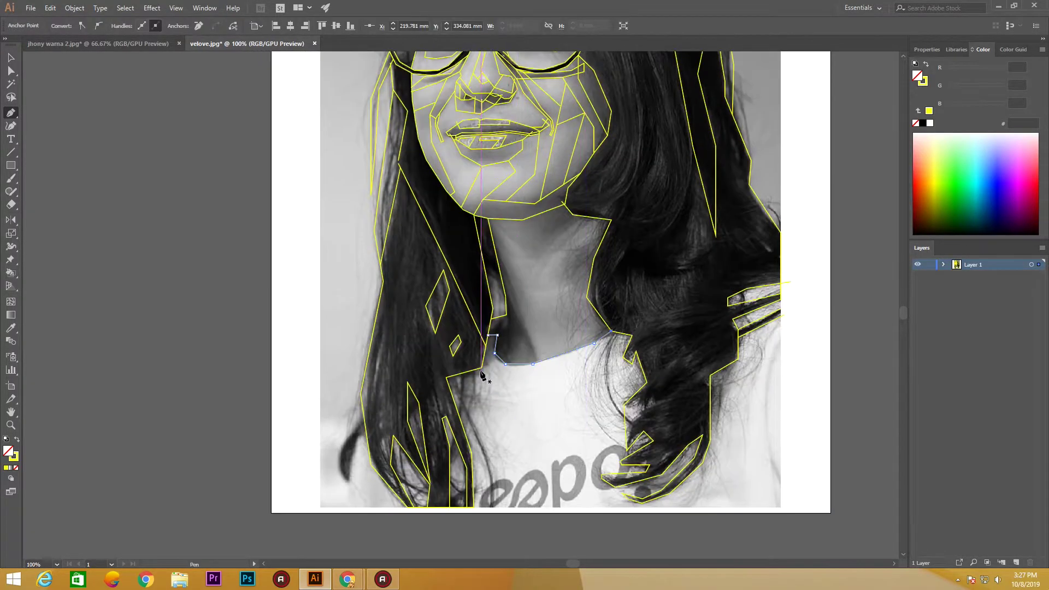
pyautogui.scroll(1, 468, 387)
pyautogui.click(472, 371)
pyautogui.moveTo(462, 426); pyautogui.dragTo(459, 416)
pyautogui.moveTo(541, 411); pyautogui.dragTo(470, 339)
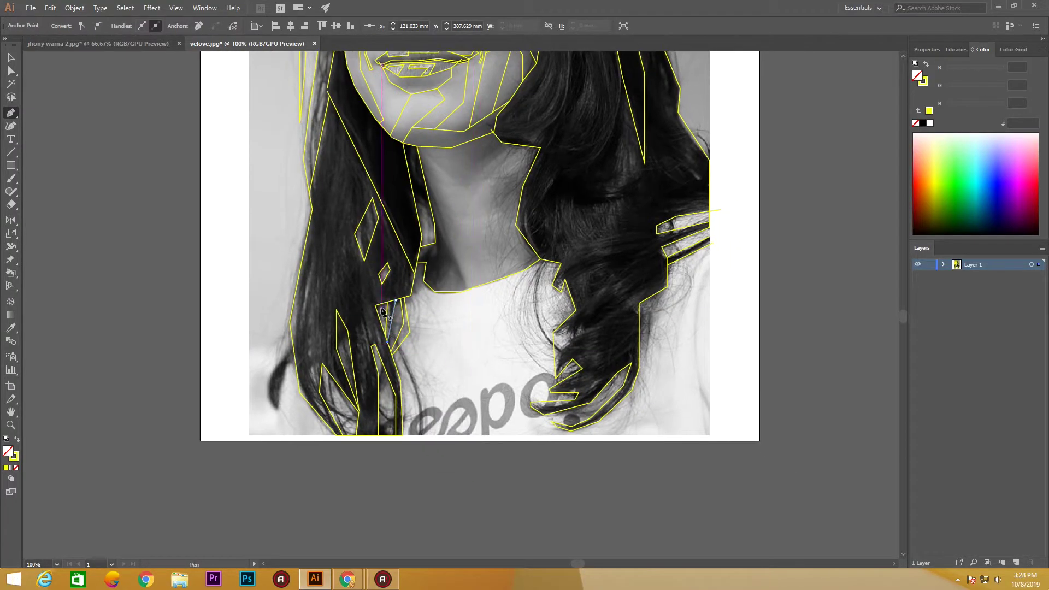
pyautogui.click(412, 371)
pyautogui.moveTo(422, 407); pyautogui.dragTo(421, 411)
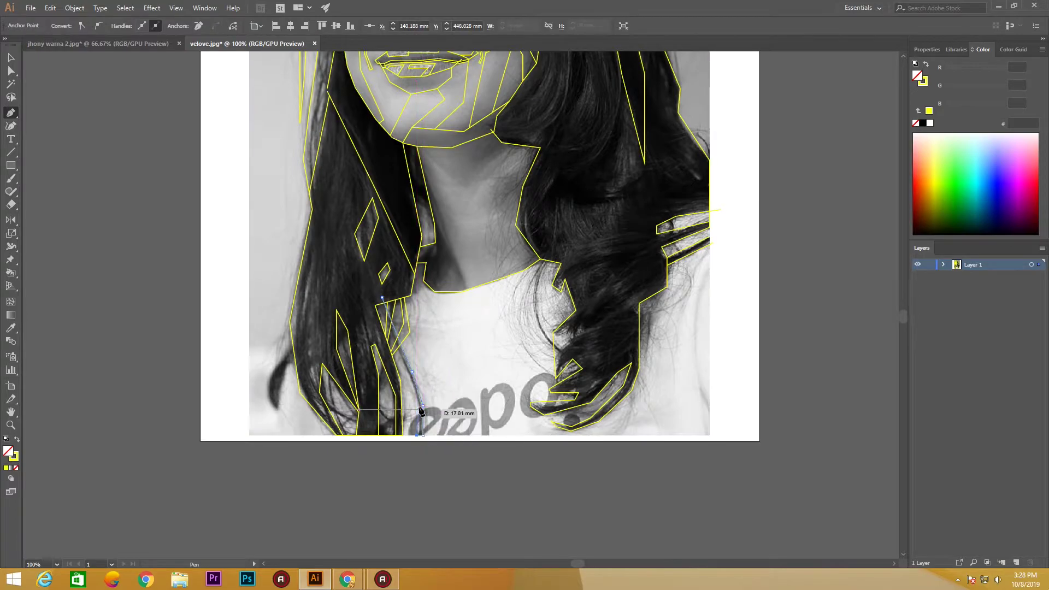
pyautogui.click(381, 298)
# - Add anchors down the shoulder hair edge and close the facet at its start point
pyautogui.moveTo(547, 274); pyautogui.dragTo(490, 262)
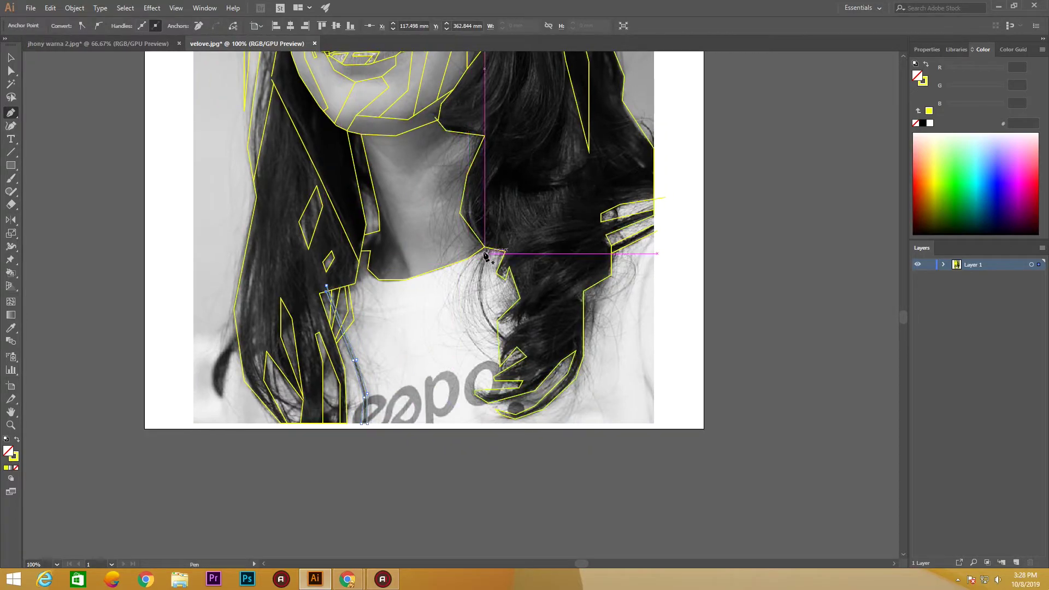
pyautogui.click(497, 330)
pyautogui.click(478, 279)
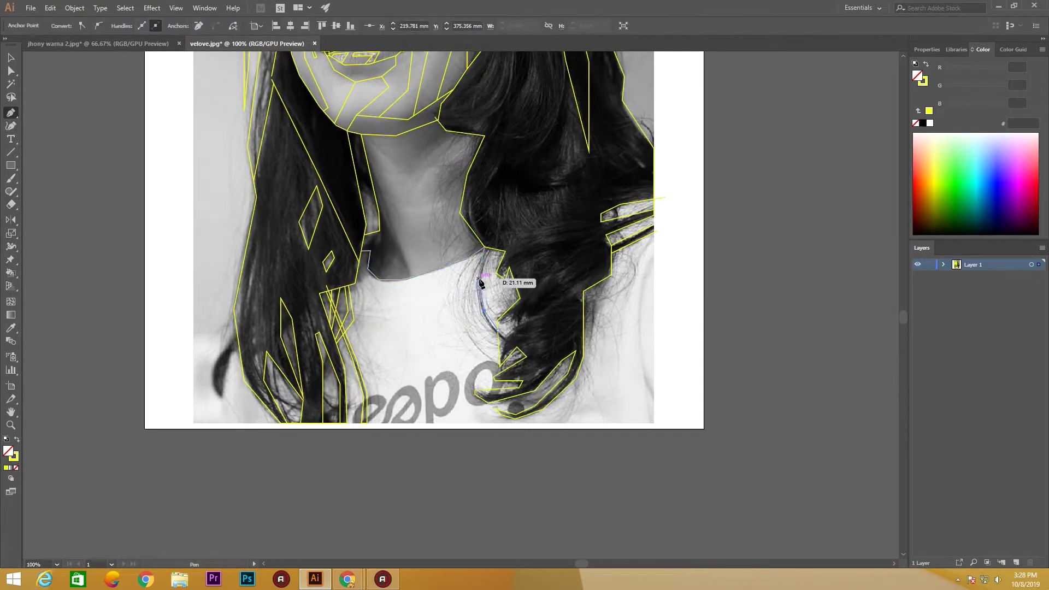
pyautogui.click(486, 248)
pyautogui.scroll(3, 437, 273)
# - Start a yellow facet beside the mouth with two more anchors
pyautogui.keyDown('alt'); pyautogui.scroll(3, 547, 317); pyautogui.keyUp('alt')
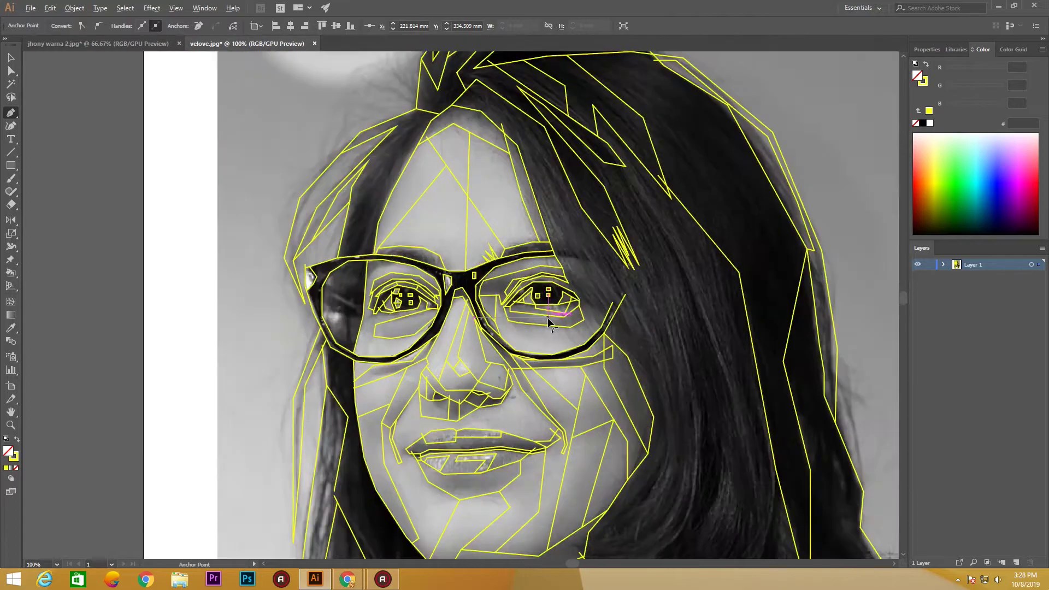
pyautogui.click(472, 337)
pyautogui.click(553, 365)
pyautogui.click(568, 379)
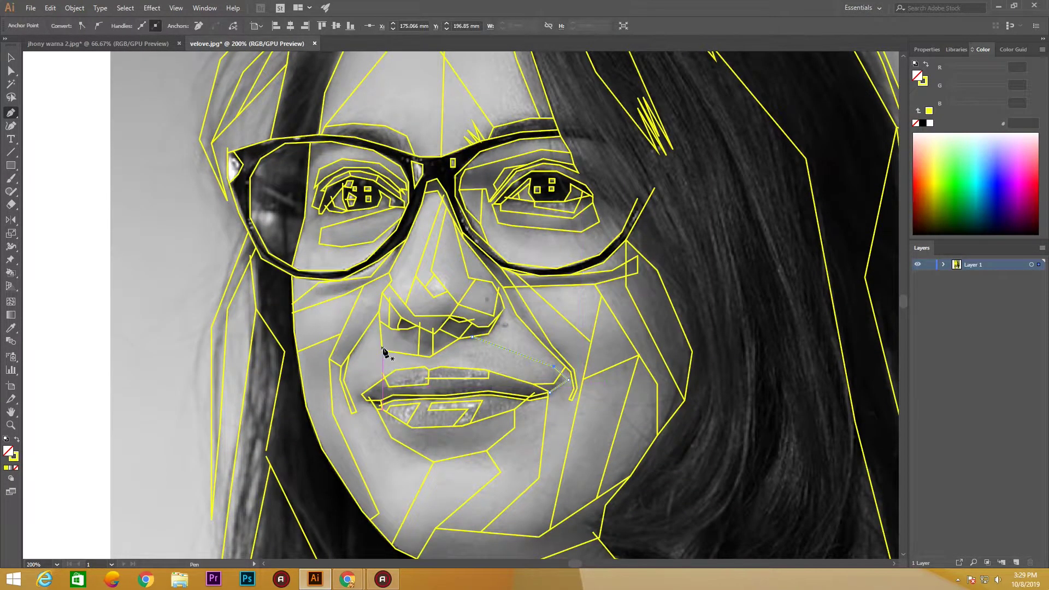
# - Place anchors near the right eye out to its outer corner
pyautogui.scroll(-3, 347, 234)
pyautogui.scroll(5, 346, 234)
pyautogui.click(514, 287)
pyautogui.click(501, 266)
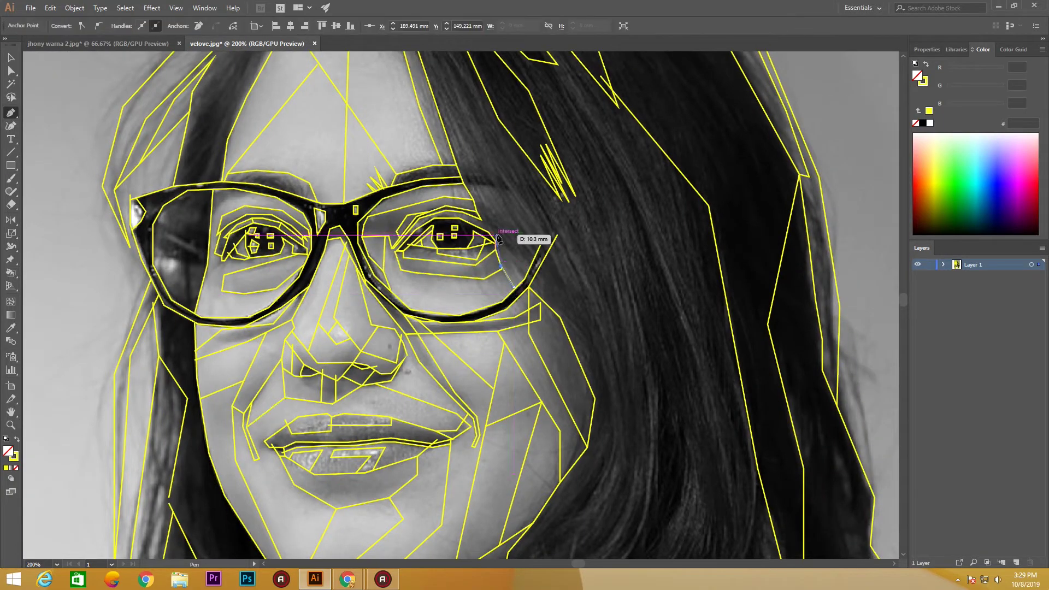
pyautogui.click(497, 237)
pyautogui.click(480, 221)
# - Start a new facet high in the hair and extend it down the strand
pyautogui.hscroll(2, 494, 271)
pyautogui.scroll(-1, 459, 203)
pyautogui.hscroll(1, 459, 203)
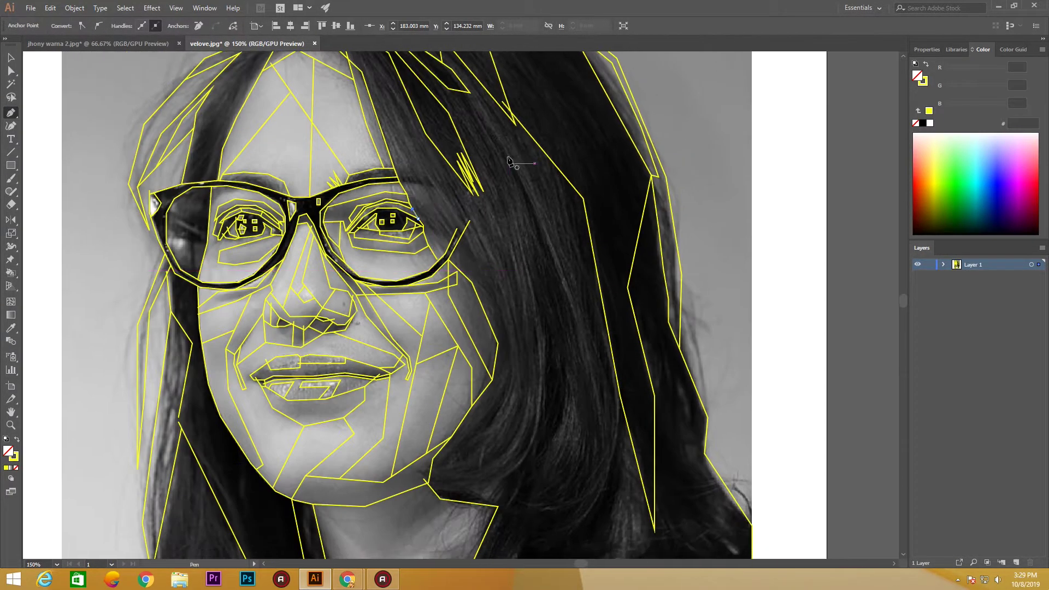
pyautogui.click(464, 92)
pyautogui.moveTo(519, 189); pyautogui.dragTo(530, 210)
pyautogui.click(491, 498)
pyautogui.click(481, 105)
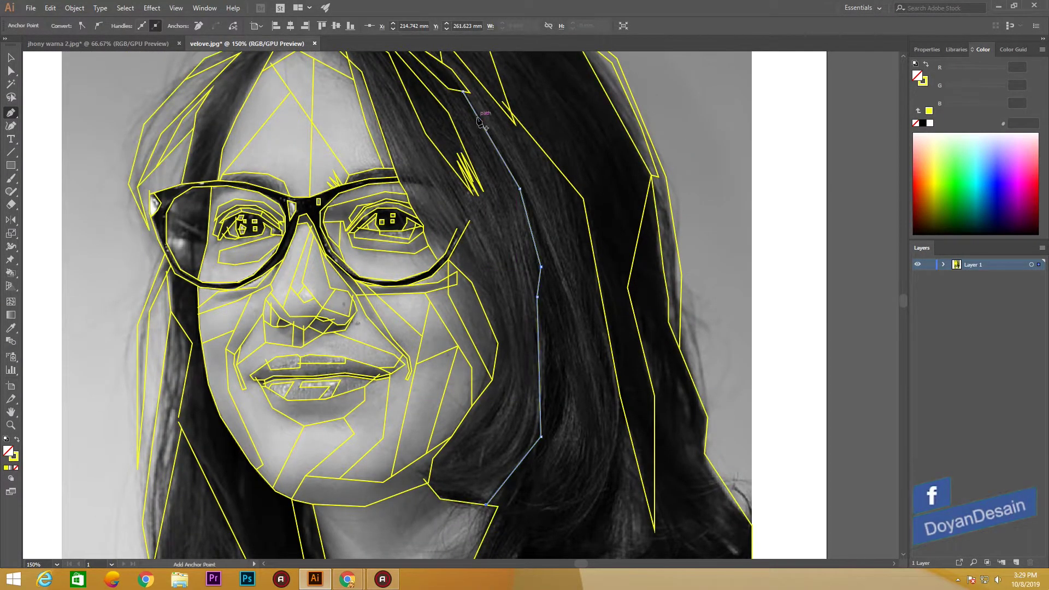
# - Add three more anchors running down the hair strand
pyautogui.scroll(-2, 510, 375)
pyautogui.scroll(3, 512, 233)
pyautogui.click(512, 232)
pyautogui.click(555, 332)
pyautogui.click(594, 487)
pyautogui.scroll(-4, 593, 494)
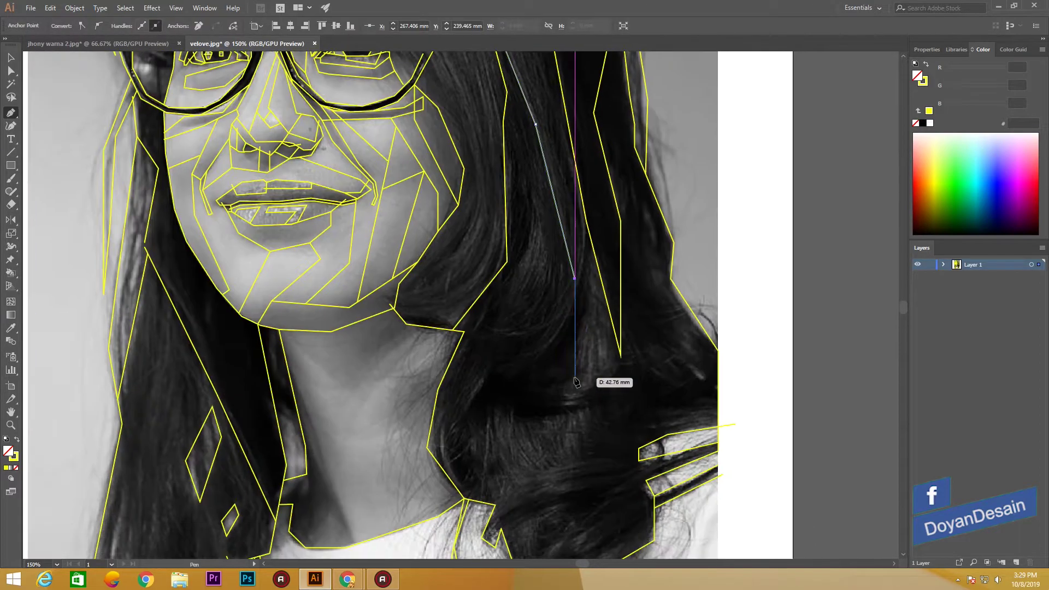
# - Extend the hair facet toward the shoulder and the neck edge
pyautogui.click(564, 403)
pyautogui.click(525, 423)
pyautogui.click(497, 407)
pyautogui.click(444, 468)
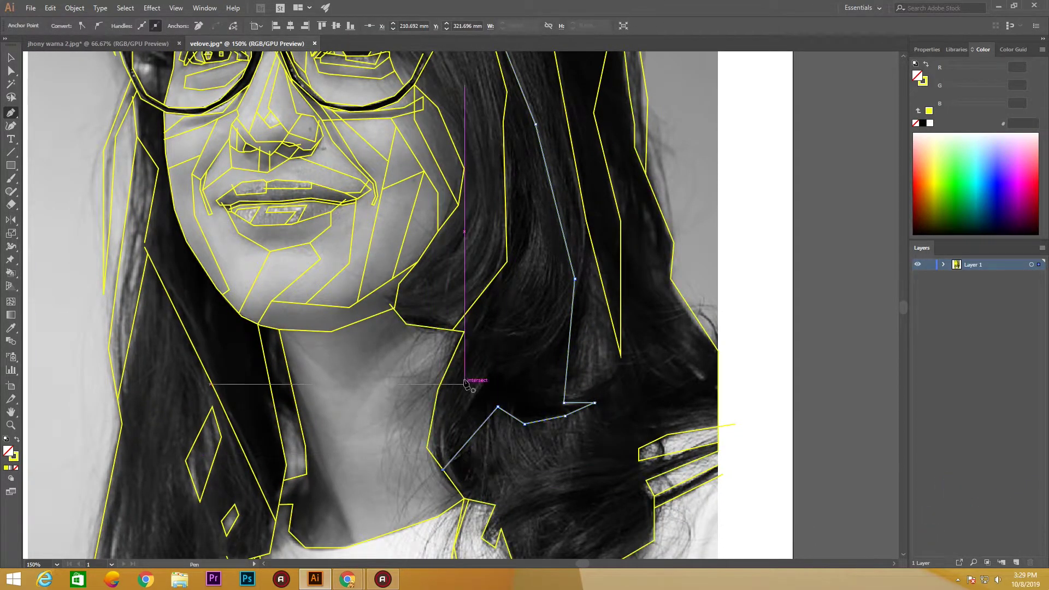
# - Outline and close a new hair strand facet
pyautogui.click(475, 300)
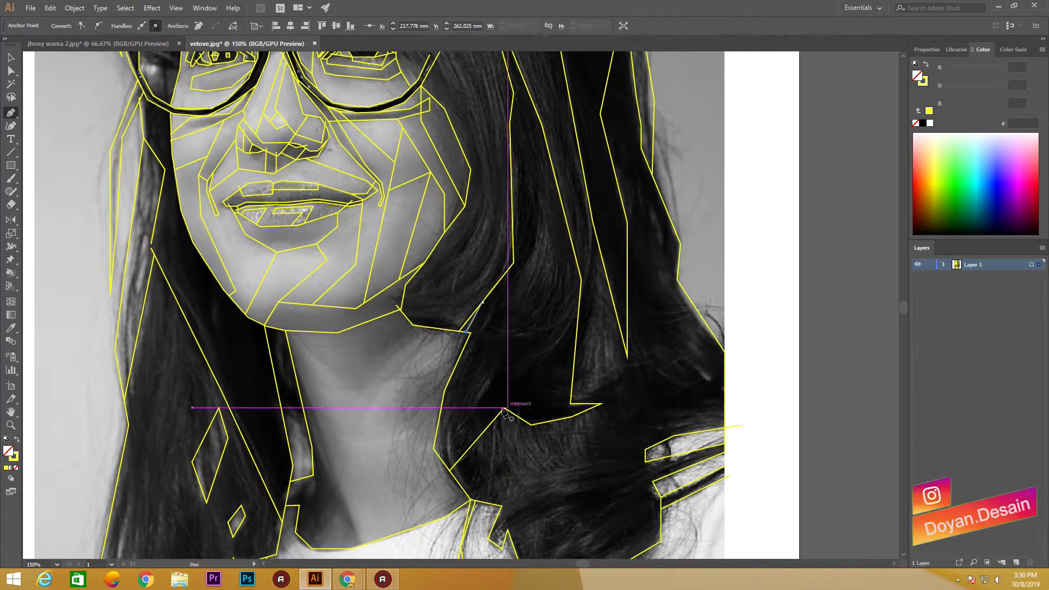
pyautogui.click(449, 432)
pyautogui.click(488, 357)
pyautogui.click(441, 431)
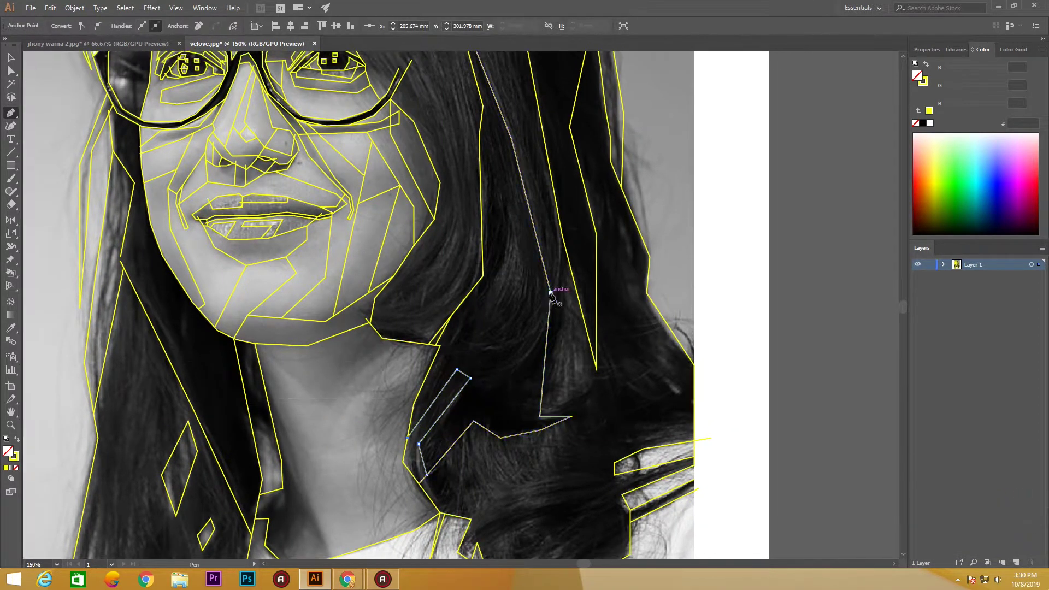
# - Draw a facet running up the hair and finish the path
pyautogui.click(547, 280)
pyautogui.click(523, 279)
pyautogui.click(510, 195)
pyautogui.click(503, 266)
pyautogui.click(483, 292)
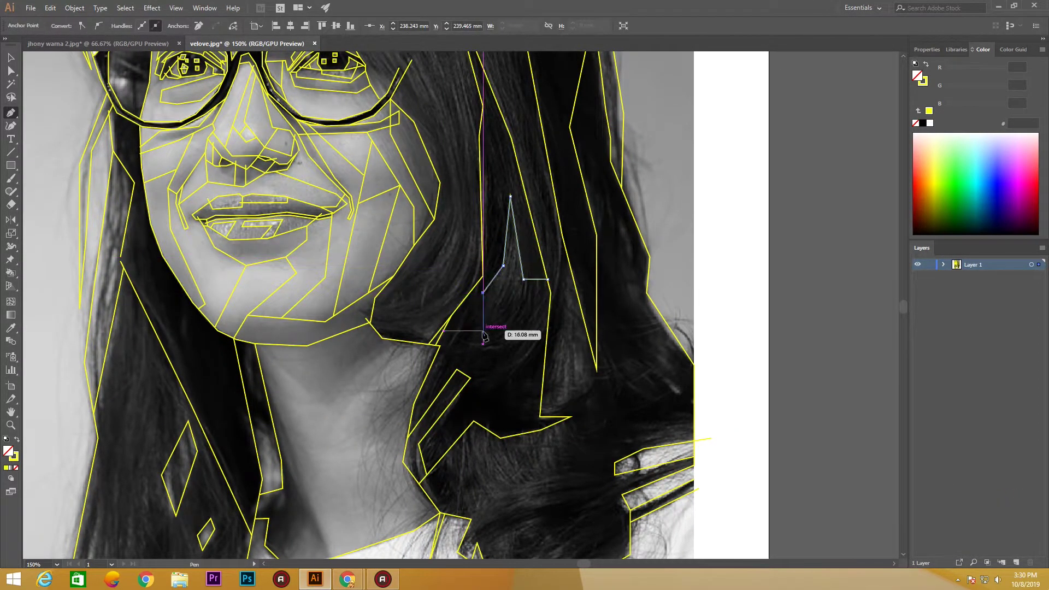
pyautogui.click(524, 311)
pyautogui.moveTo(296, 383); pyautogui.dragTo(315, 360)
pyautogui.hotkey('alt', 'space')
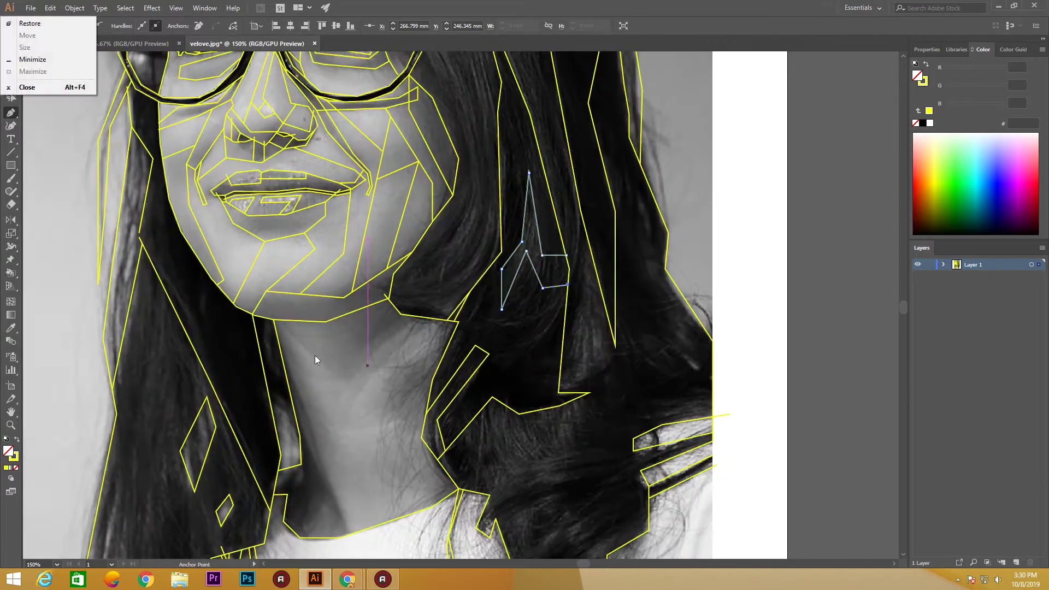
pyautogui.press('Escape')
pyautogui.press('Escape')
pyautogui.click(281, 320)
# - Draw a triangular facet across the neck below the chin
pyautogui.click(459, 488)
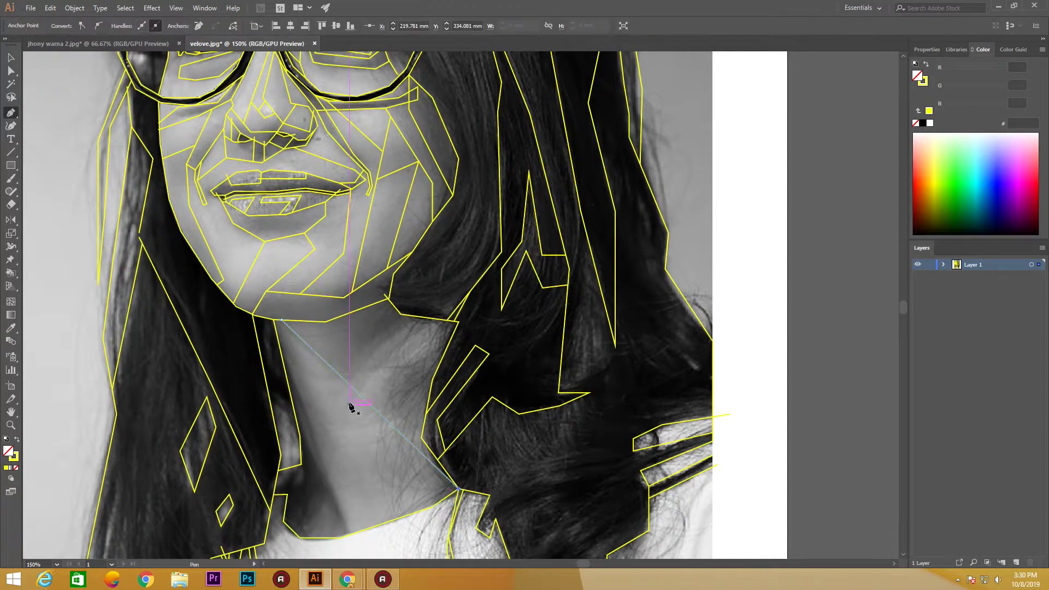
pyautogui.press('Escape')
pyautogui.moveTo(405, 308); pyautogui.dragTo(404, 318)
pyautogui.click(356, 390)
pyautogui.press('Escape')
pyautogui.moveTo(356, 390); pyautogui.dragTo(381, 337)
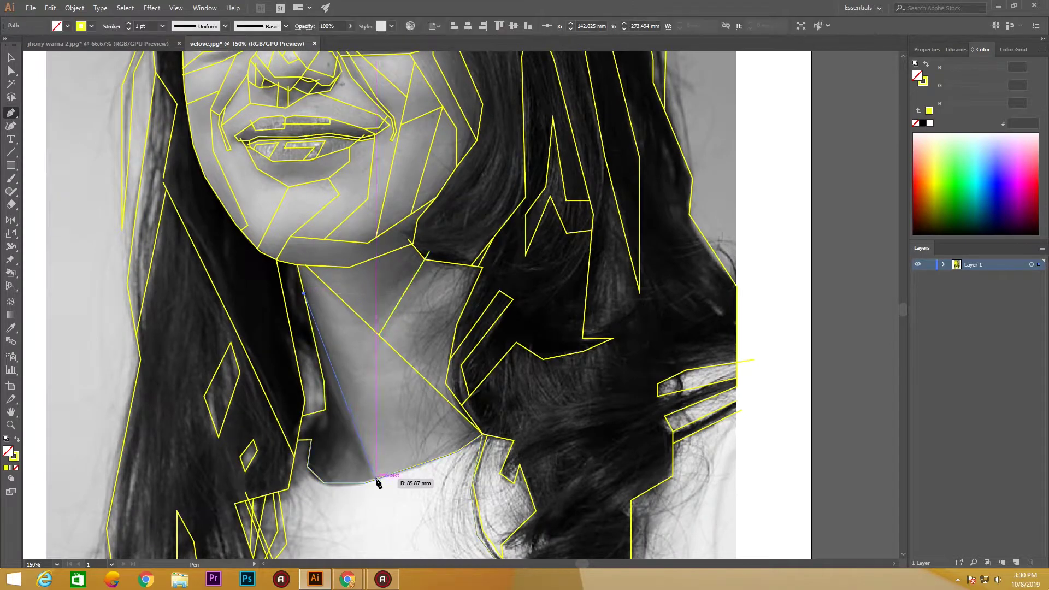
pyautogui.press('Escape')
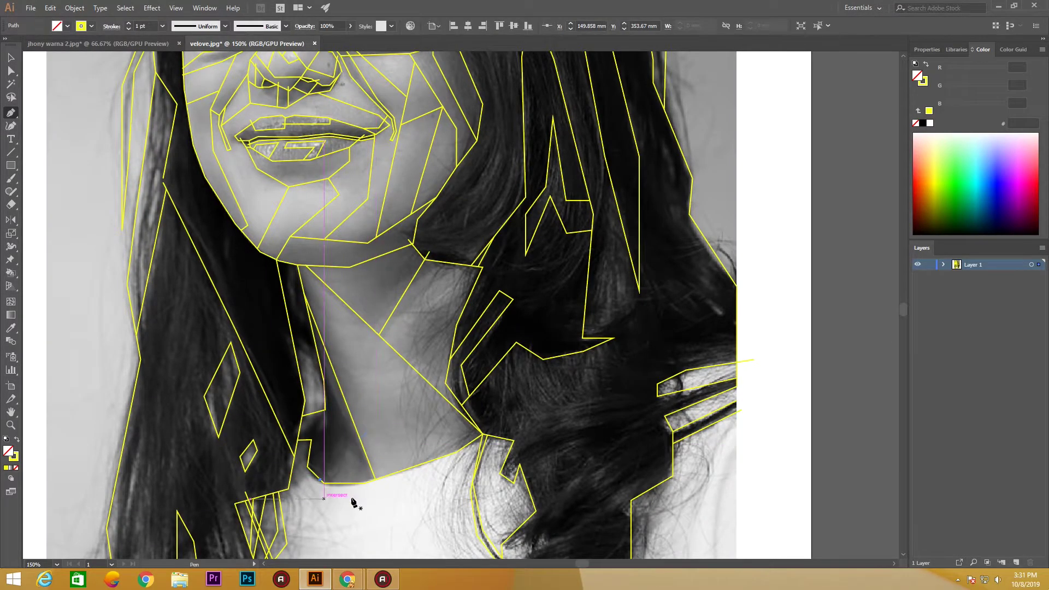
# - Add facets at the neckline and below the chin
pyautogui.moveTo(351, 497); pyautogui.dragTo(328, 503)
pyautogui.click(298, 384)
pyautogui.hscroll(2, 275, 507)
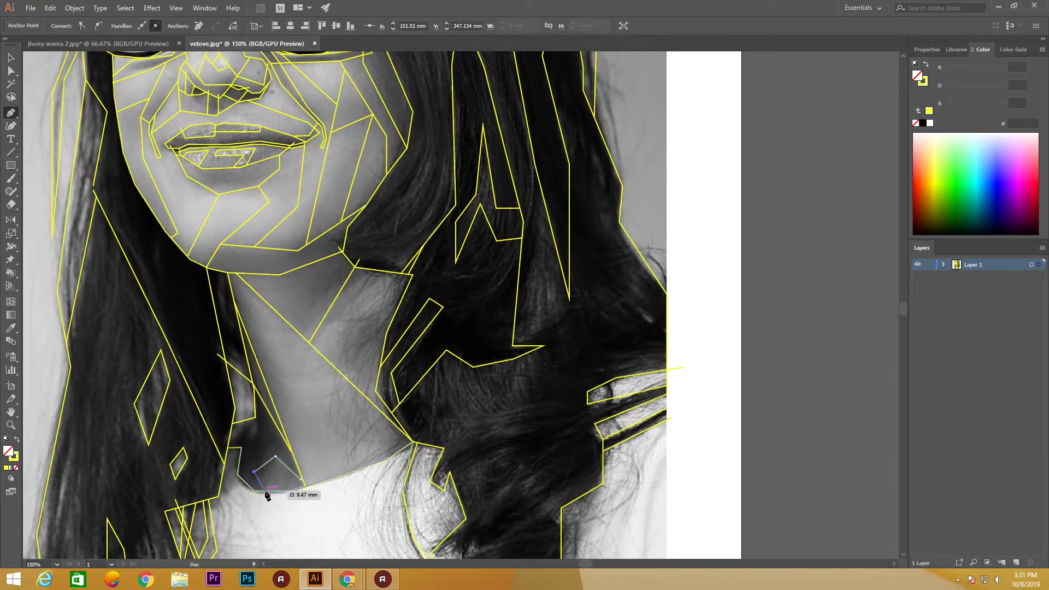
pyautogui.press('Escape')
pyautogui.click(228, 439)
pyautogui.click(261, 440)
# - Place anchors along the glasses rim by the left lens
pyautogui.scroll(-3, 335, 357)
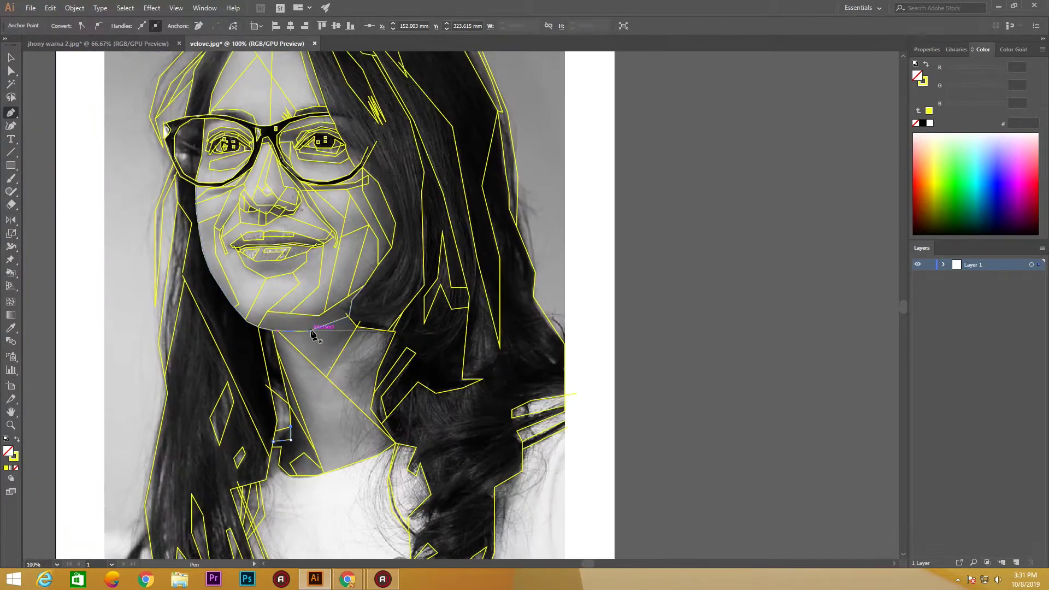
pyautogui.scroll(4, 312, 335)
pyautogui.moveTo(367, 284); pyautogui.dragTo(404, 458)
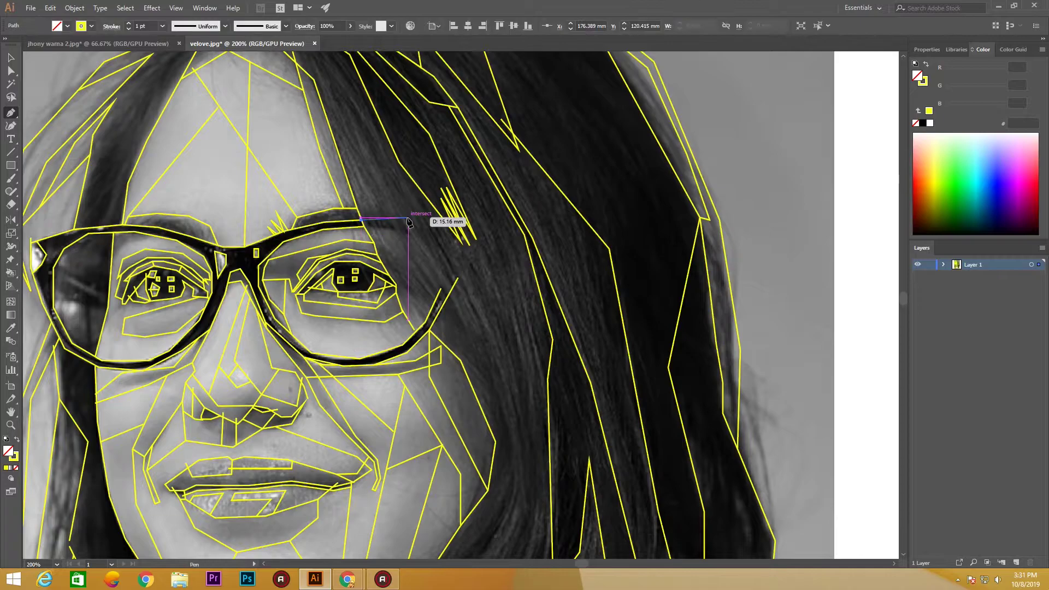
pyautogui.click(362, 227)
pyautogui.scroll(-1, 307, 287)
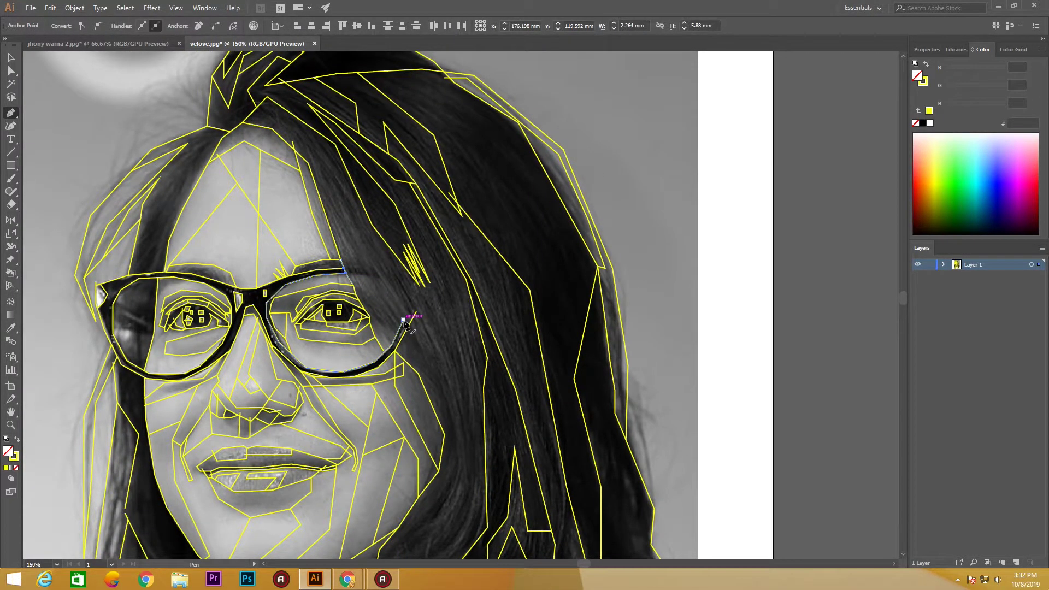
pyautogui.moveTo(405, 324); pyautogui.dragTo(538, 291)
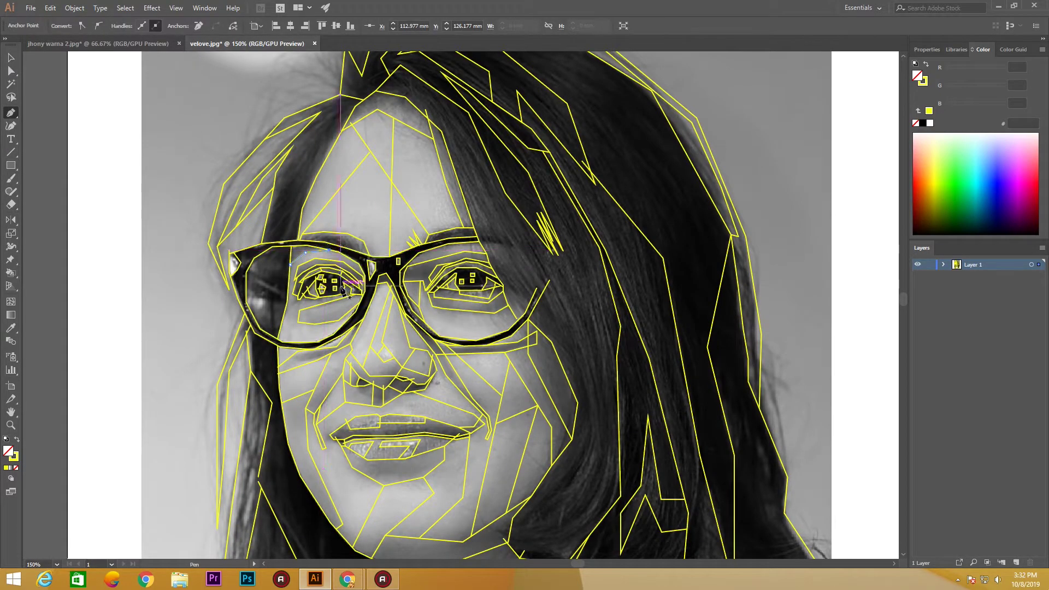
pyautogui.click(248, 267)
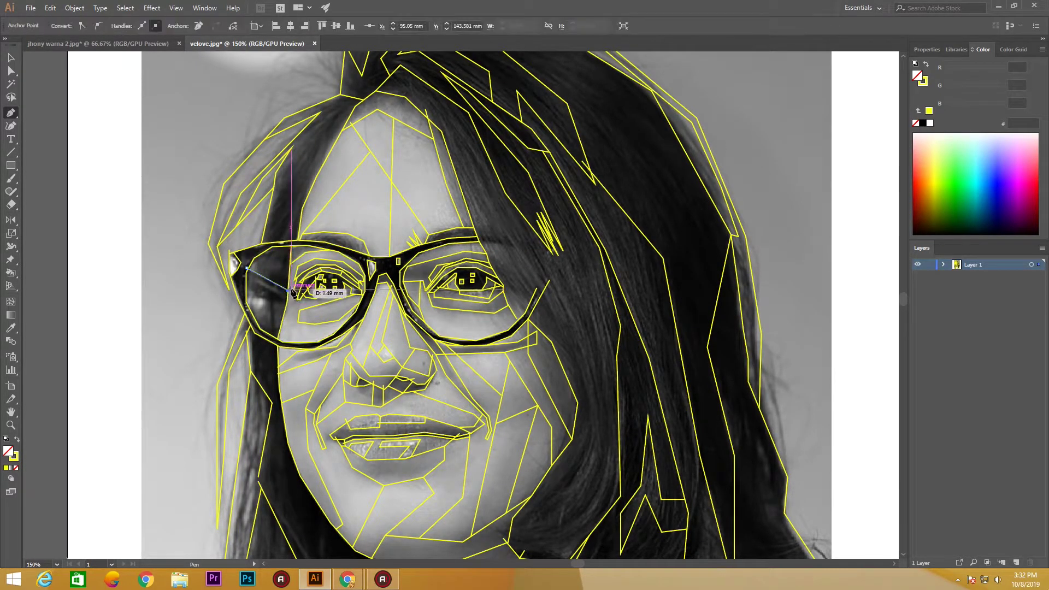
pyautogui.click(267, 308)
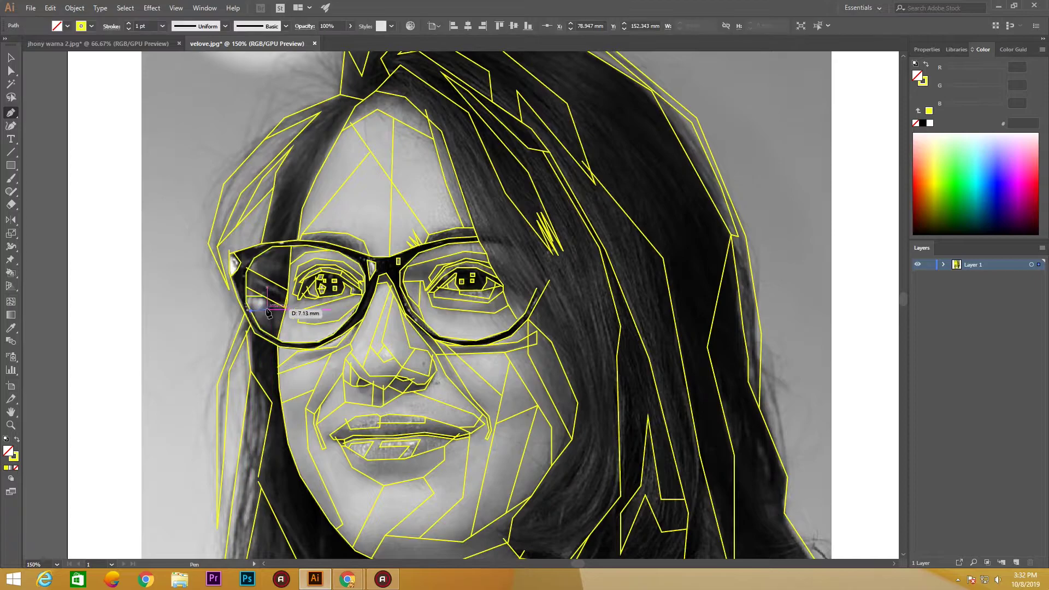
pyautogui.click(265, 300)
# - Start a new hair facet and join it to an existing hair vertex
pyautogui.scroll(-2, 305, 342)
pyautogui.scroll(3, 469, 295)
pyautogui.scroll(-5, 469, 289)
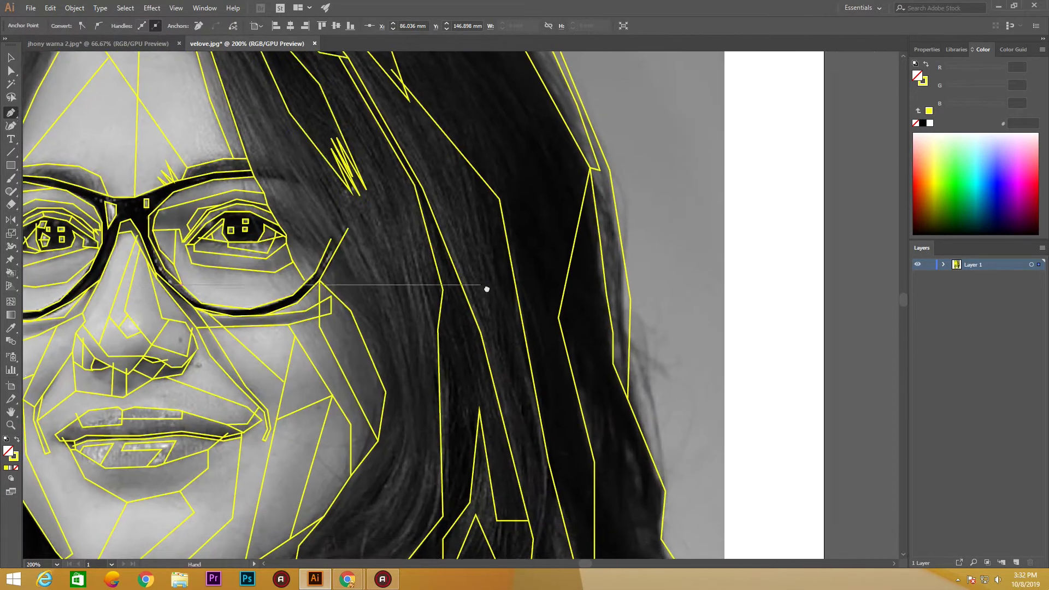
pyautogui.scroll(-1, 469, 286)
pyautogui.click(465, 281)
pyautogui.click(510, 328)
pyautogui.scroll(-3, 502, 418)
pyautogui.hscroll(1, 437, 420)
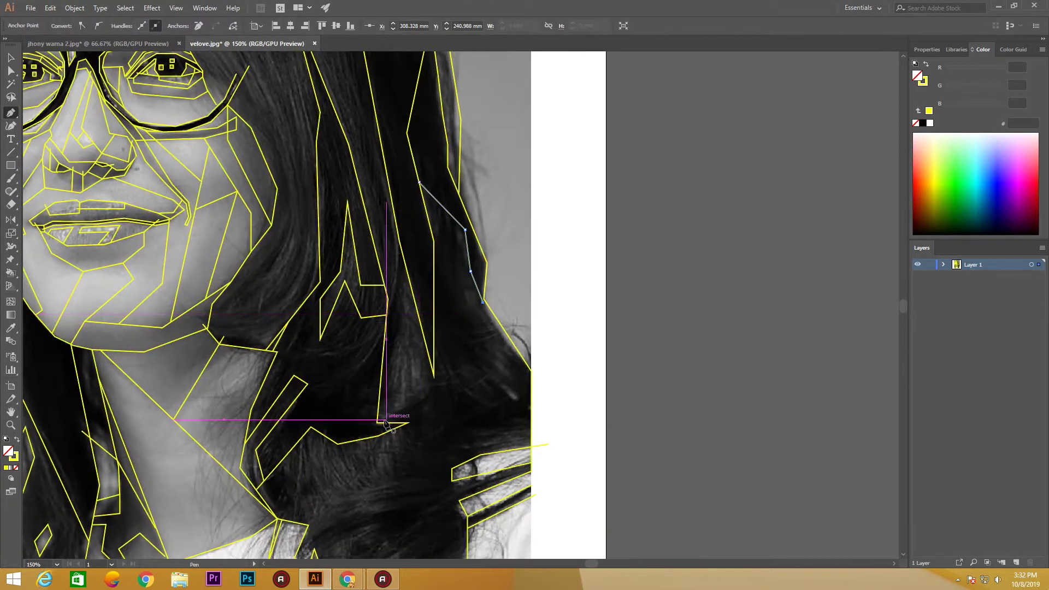
pyautogui.click(434, 376)
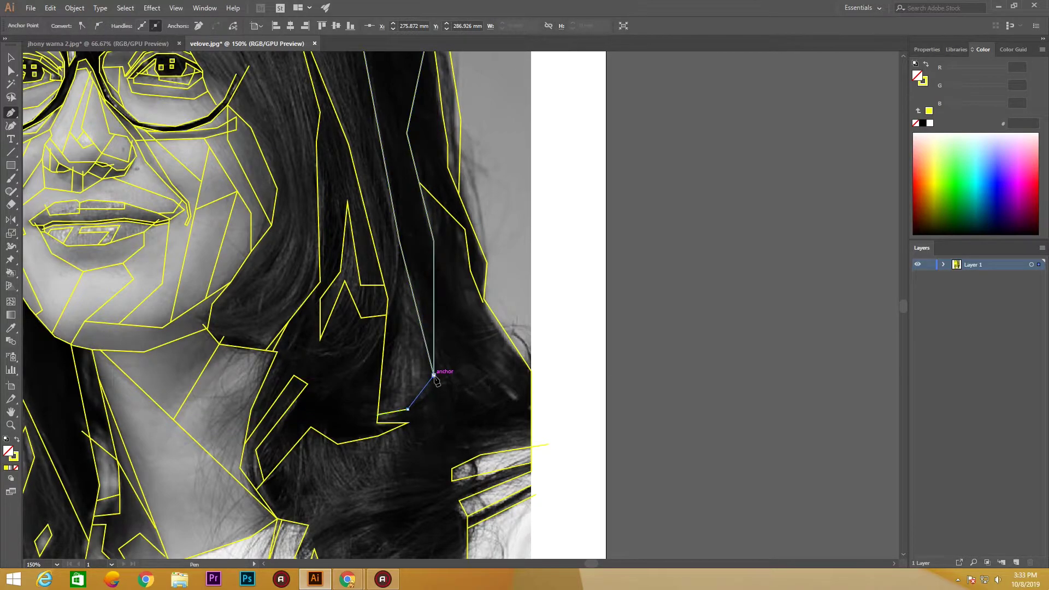
# - Extend the hair facet downward to the hair above the shoulder
pyautogui.scroll(-3, 426, 361)
pyautogui.hscroll(1, 382, 350)
pyautogui.click(373, 315)
pyautogui.click(376, 369)
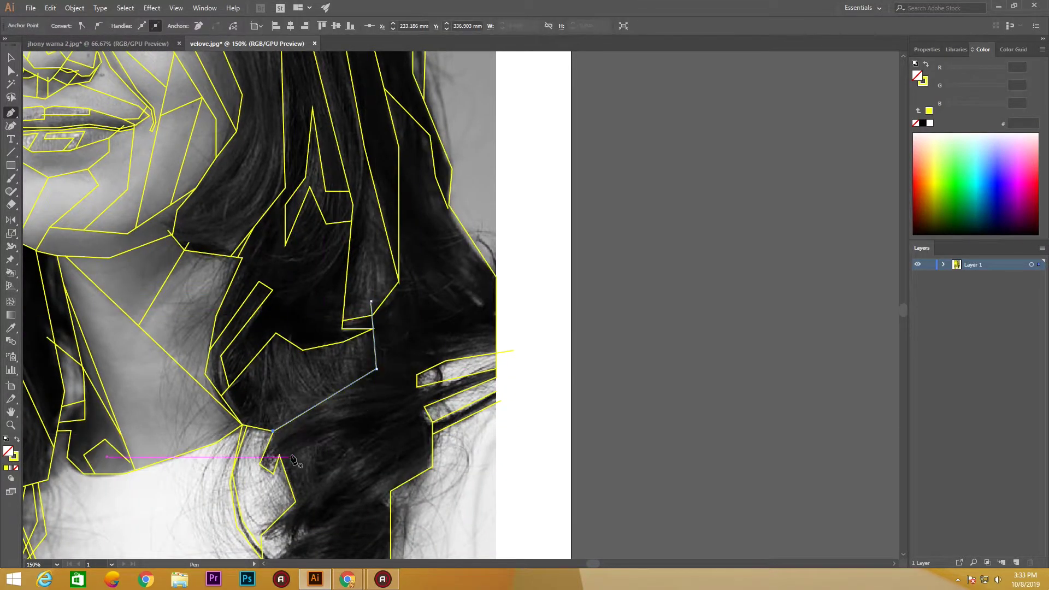
pyautogui.click(279, 455)
pyautogui.click(345, 425)
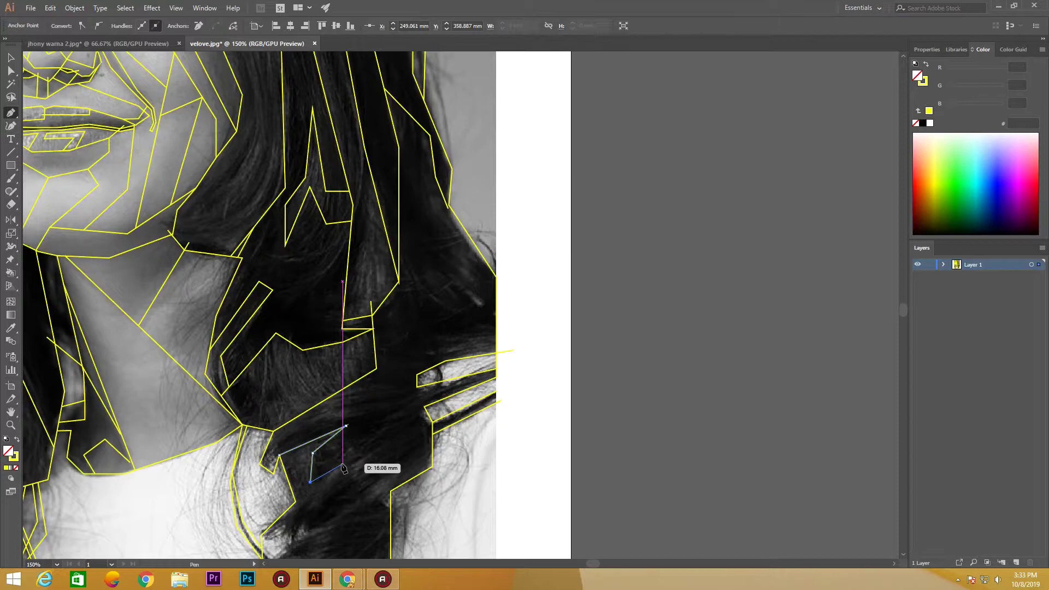
pyautogui.click(390, 490)
# - Trace another facet up along the hair edge and finish its outline
pyautogui.click(362, 377)
pyautogui.click(356, 414)
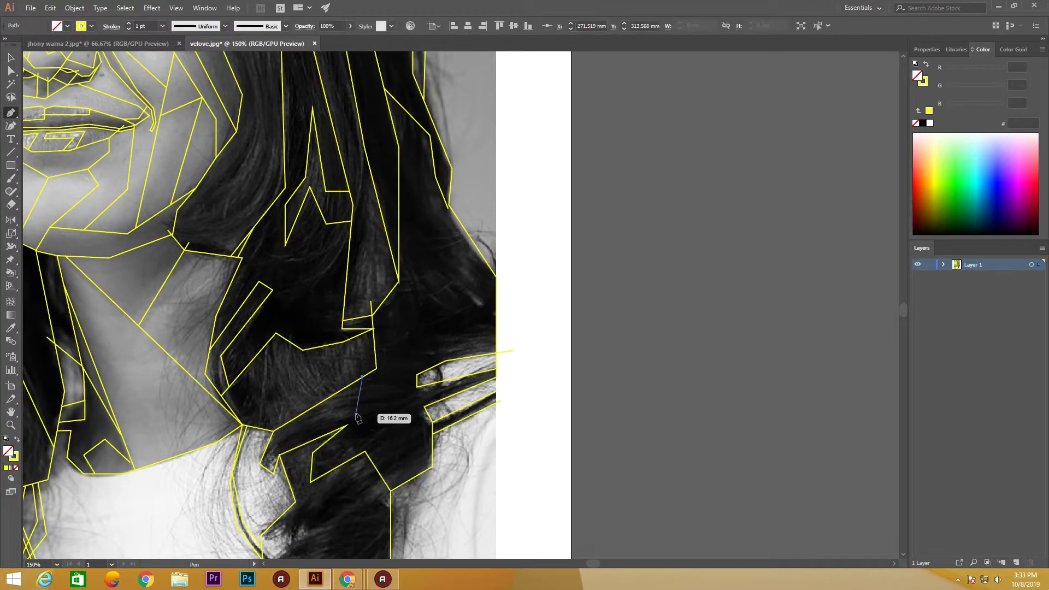
pyautogui.click(267, 451)
pyautogui.moveTo(267, 451); pyautogui.dragTo(201, 475)
pyautogui.click(412, 271)
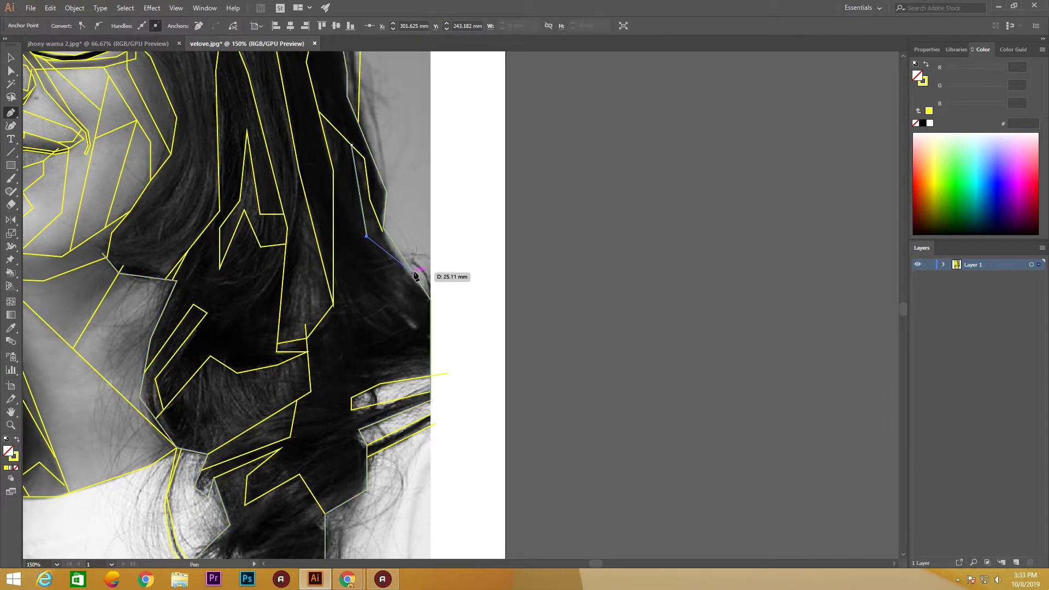
pyautogui.click(366, 236)
pyautogui.click(352, 145)
pyautogui.click(338, 133)
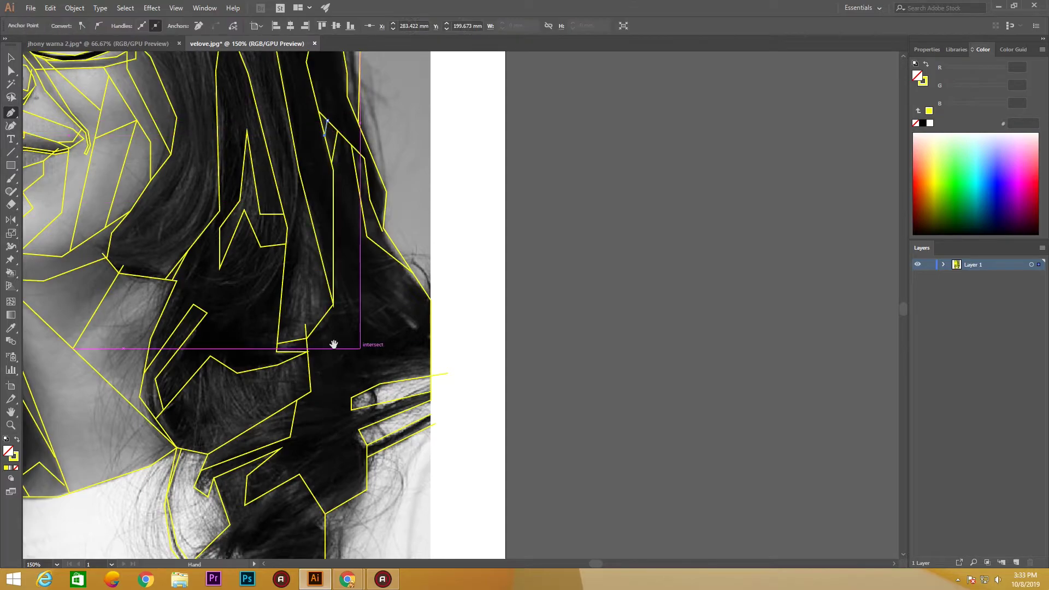
pyautogui.hscroll(-2, 335, 347)
pyautogui.click(311, 323)
# - Scroll the view up and left back toward the face
pyautogui.scroll(3, 311, 323)
pyautogui.scroll(3, 347, 262)
pyautogui.hscroll(-3, 327, 230)
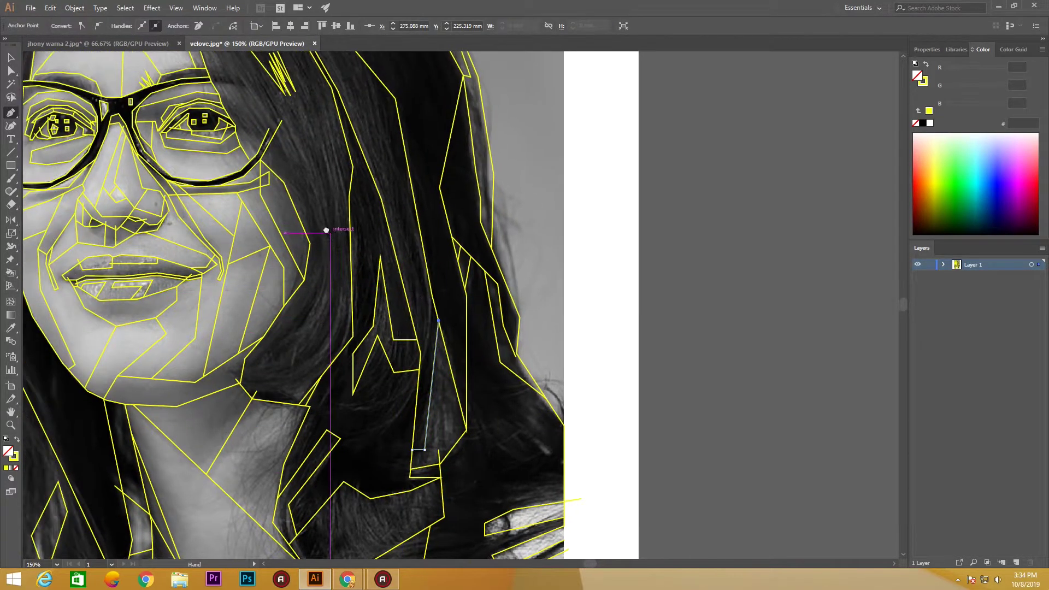
pyautogui.hscroll(-3, 316, 248)
pyautogui.hscroll(-3, 315, 249)
pyautogui.scroll(2, 315, 248)
# - Place a starting anchor for a new facet line on the cheek, then pan around the chin area
pyautogui.hscroll(-2, 273, 257)
pyautogui.click(260, 260)
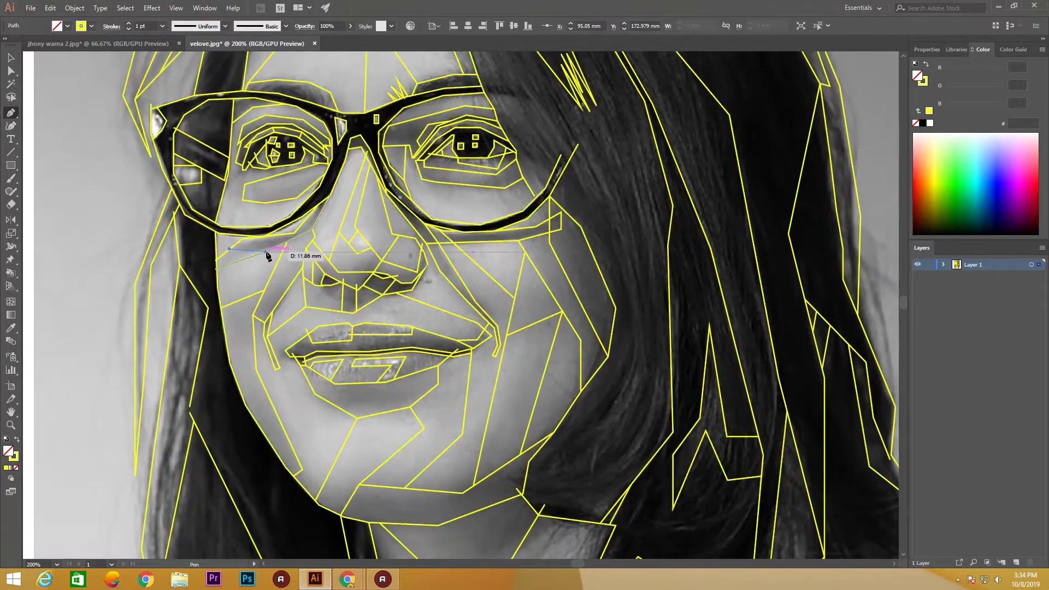
pyautogui.scroll(2, 259, 268)
pyautogui.scroll(2, 246, 273)
pyautogui.hscroll(2, 246, 273)
pyautogui.scroll(-7, 218, 289)
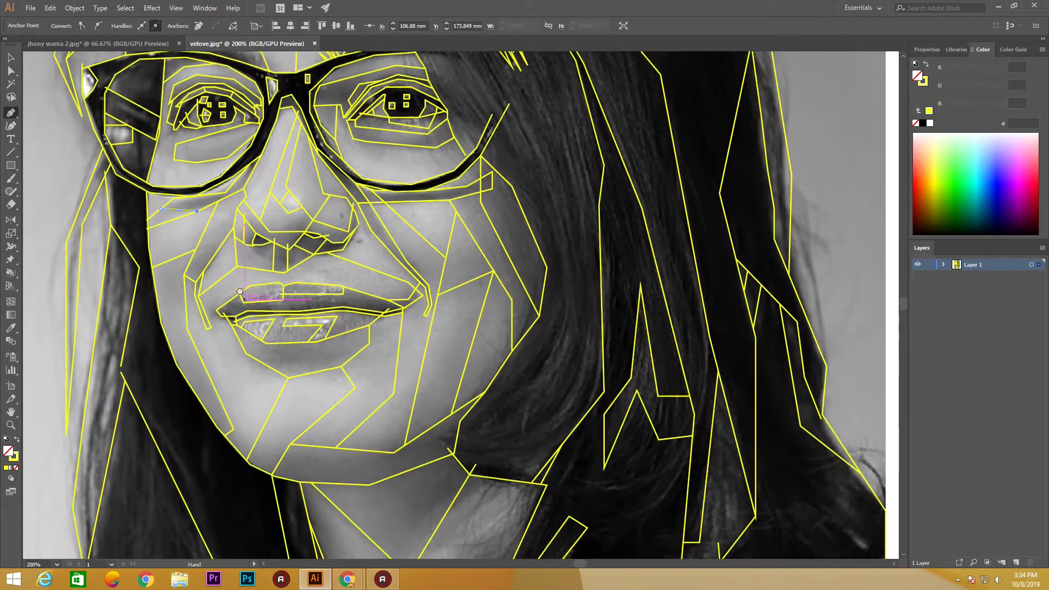
pyautogui.scroll(1, 206, 293)
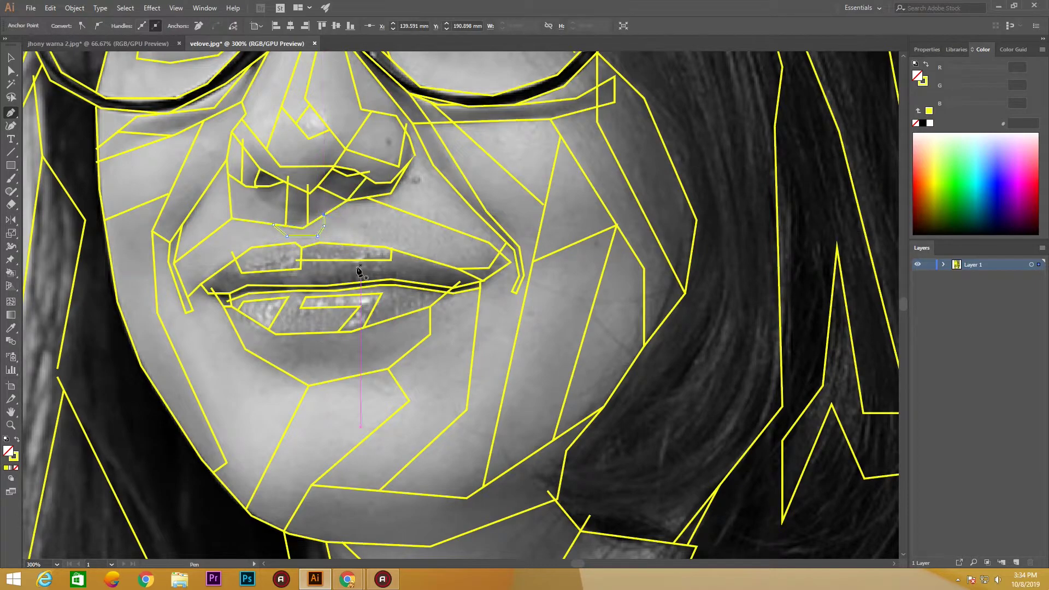
pyautogui.scroll(-2, 359, 272)
pyautogui.scroll(1, 316, 292)
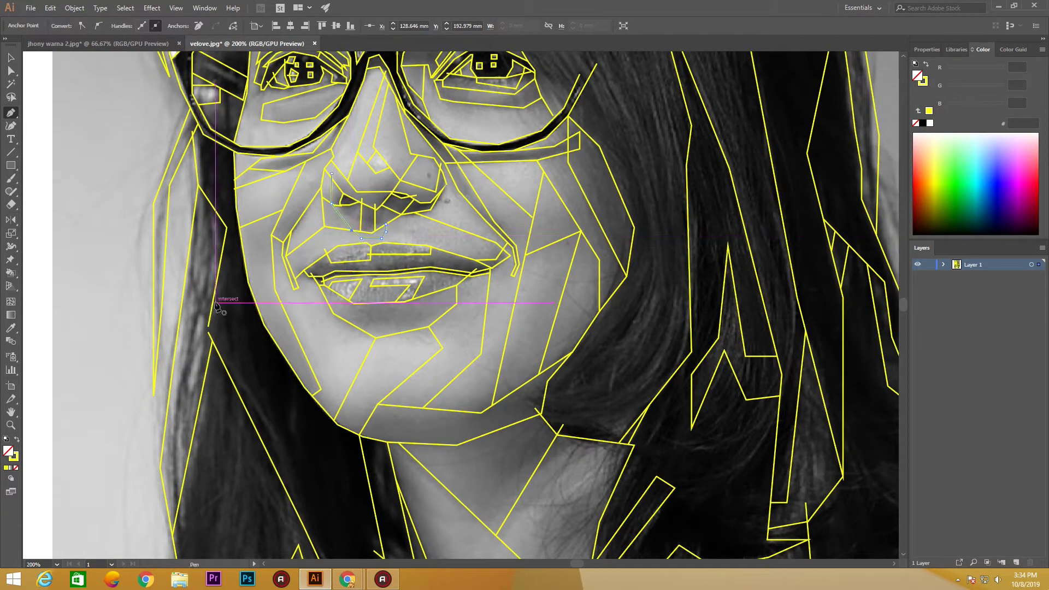
pyautogui.hscroll(2, 328, 295)
pyautogui.scroll(-1, 382, 300)
pyautogui.scroll(1, 437, 312)
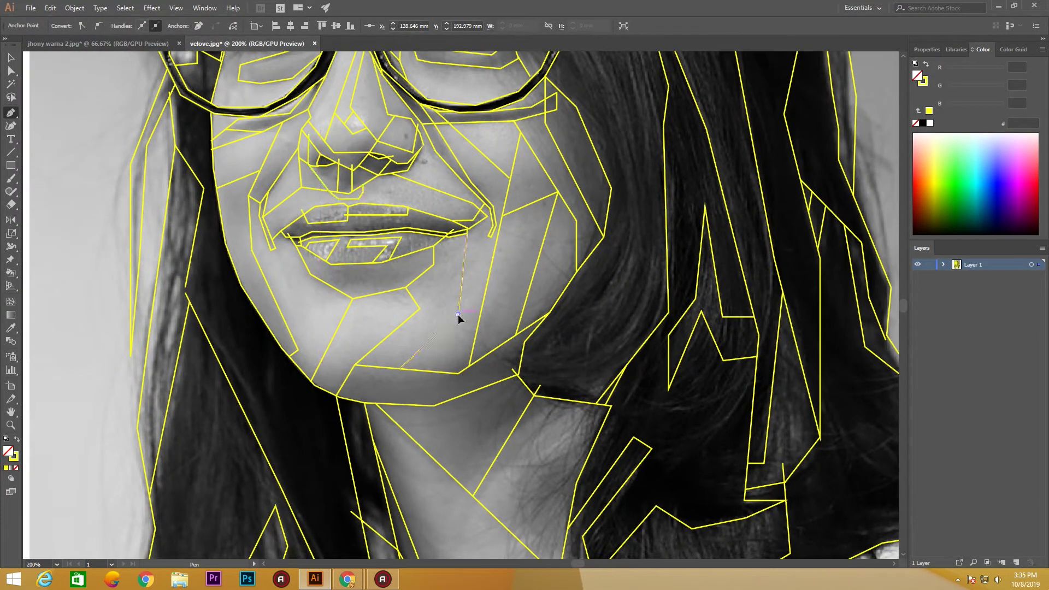
pyautogui.hscroll(-2, 461, 361)
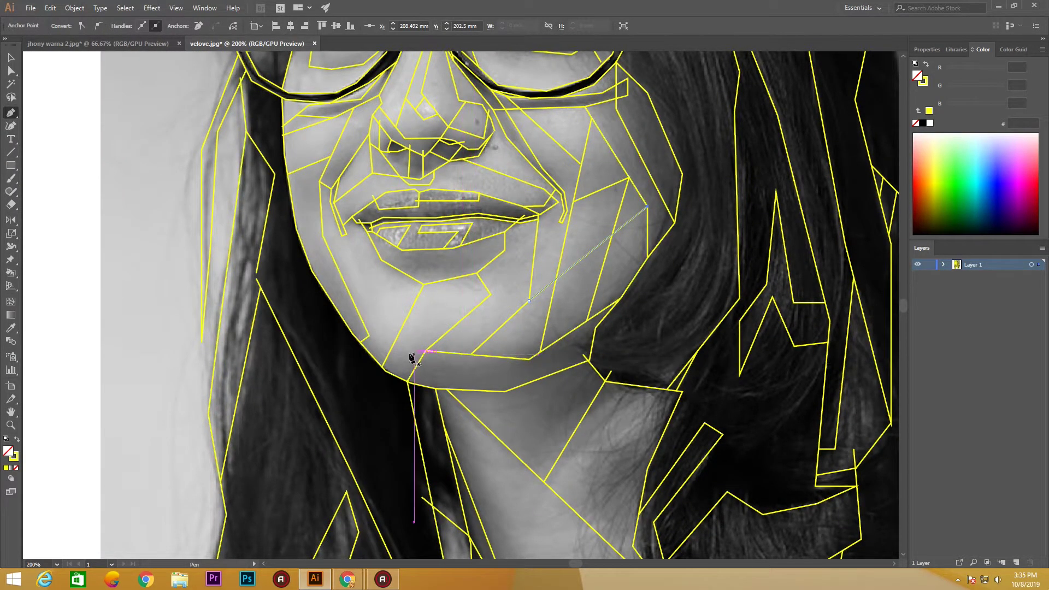
# - Draw a chin line from the jaw edge to a facet junction and align its end with the jaw
pyautogui.click(360, 314)
pyautogui.click(426, 352)
pyautogui.scroll(3, 386, 345)
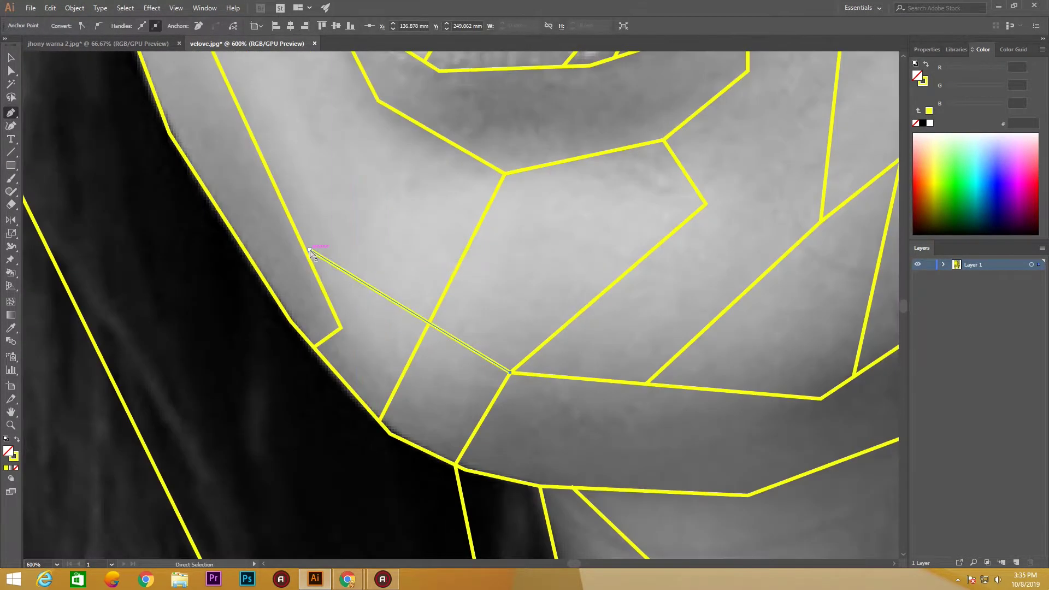
pyautogui.moveTo(334, 301); pyautogui.dragTo(334, 275)
pyautogui.scroll(-3, 334, 275)
pyautogui.hscroll(2, 480, 263)
pyautogui.scroll(-2, 433, 375)
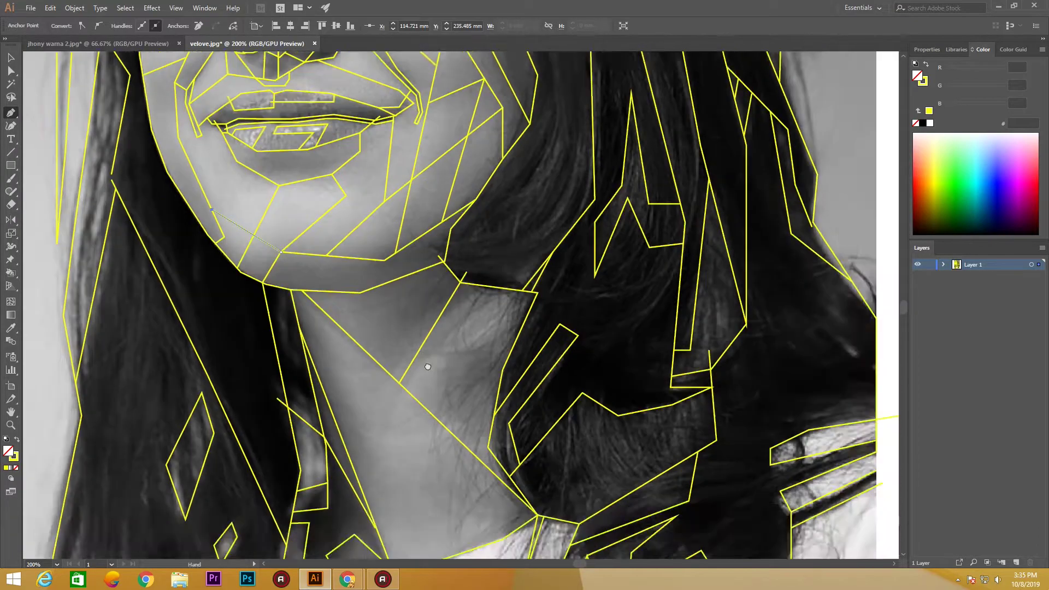
pyautogui.scroll(-2, 351, 269)
pyautogui.scroll(1, 328, 276)
pyautogui.hscroll(-1, 322, 260)
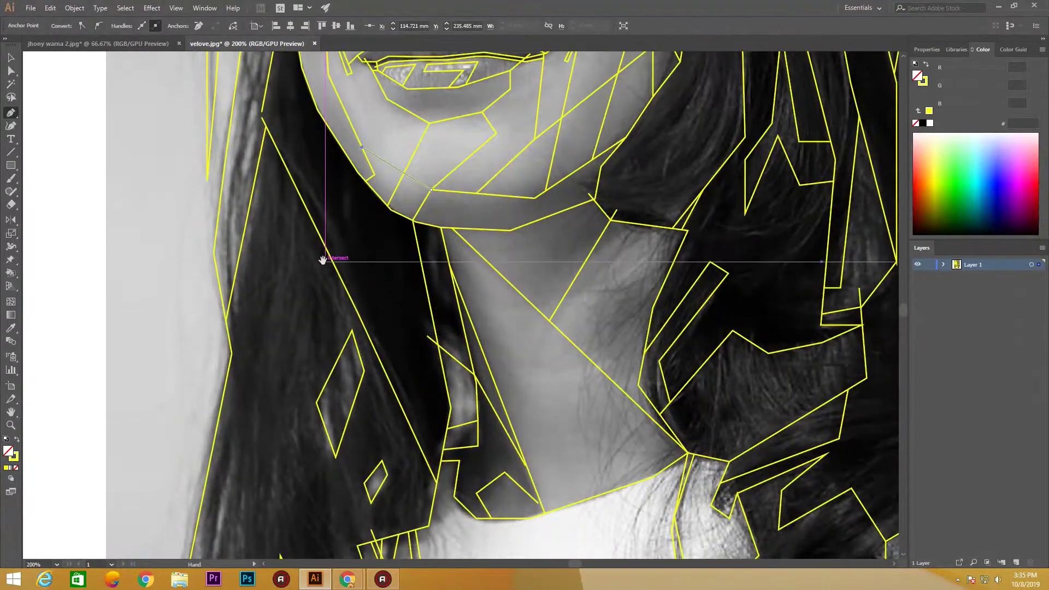
pyautogui.scroll(5, 339, 375)
pyautogui.scroll(3, 339, 375)
pyautogui.hscroll(2, 340, 375)
pyautogui.scroll(2, 289, 191)
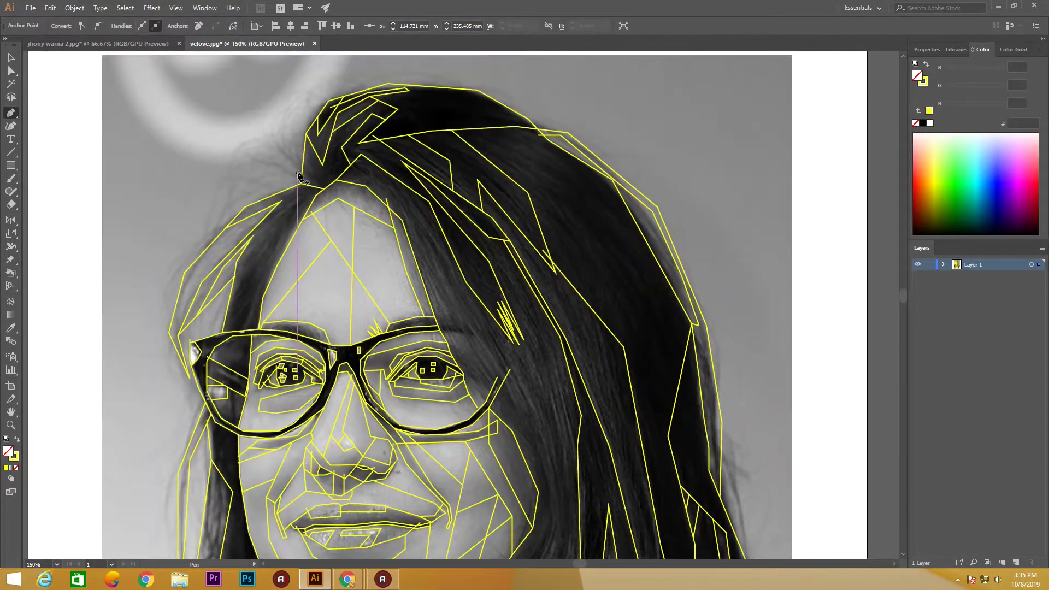
# - Trace a strand path along the hair edge on top of the head
pyautogui.click(290, 188)
pyautogui.click(270, 184)
pyautogui.click(227, 206)
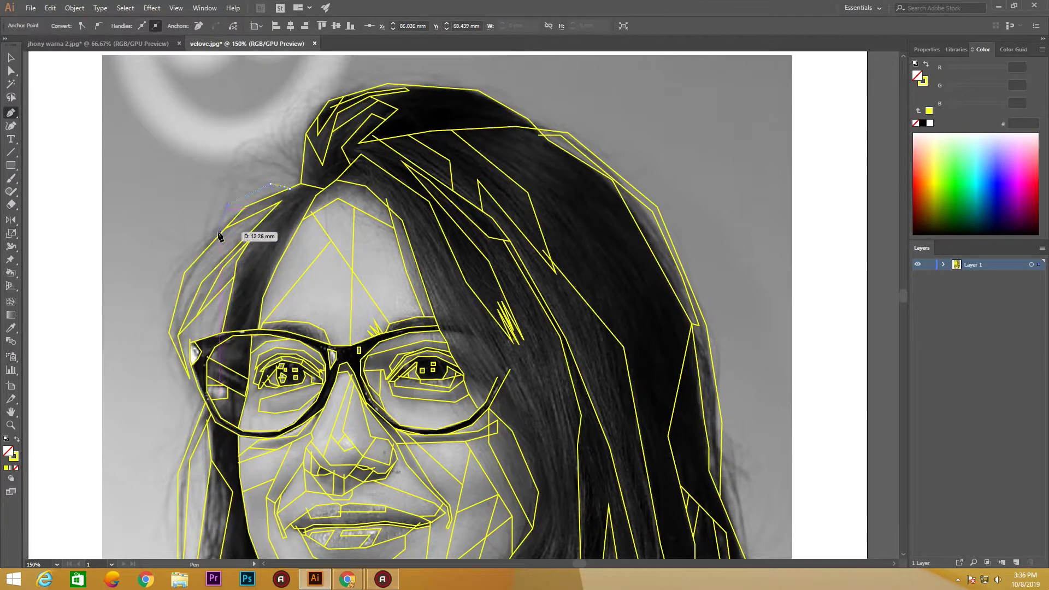
pyautogui.click(299, 184)
pyautogui.press('Escape')
# - Trace two flyaway hair strands fanning outward from the top of the head
pyautogui.click(301, 173)
pyautogui.click(271, 162)
pyautogui.click(249, 153)
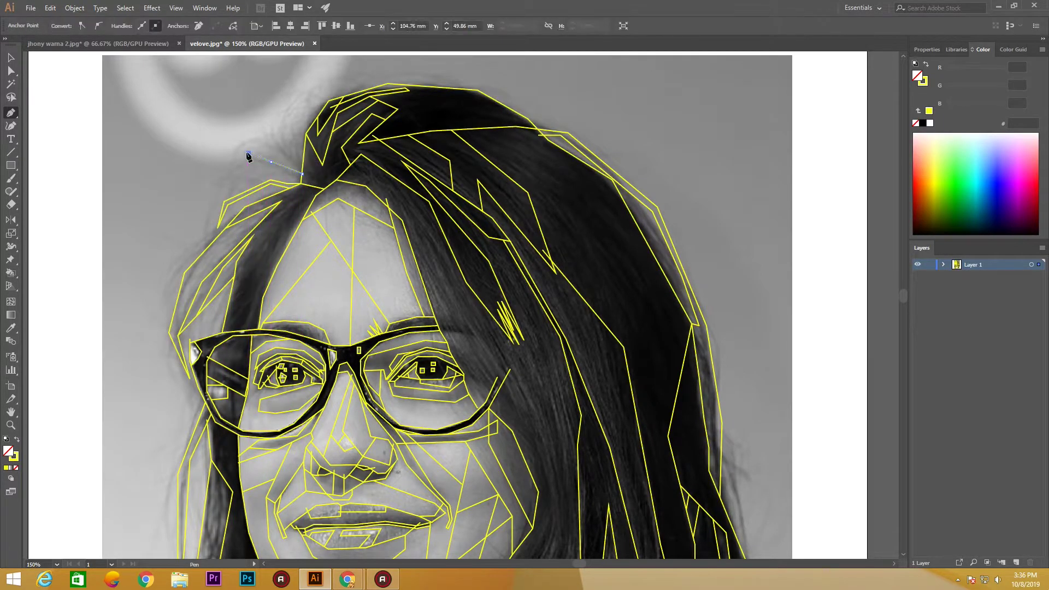
pyautogui.click(302, 175)
pyautogui.click(303, 162)
pyautogui.click(281, 139)
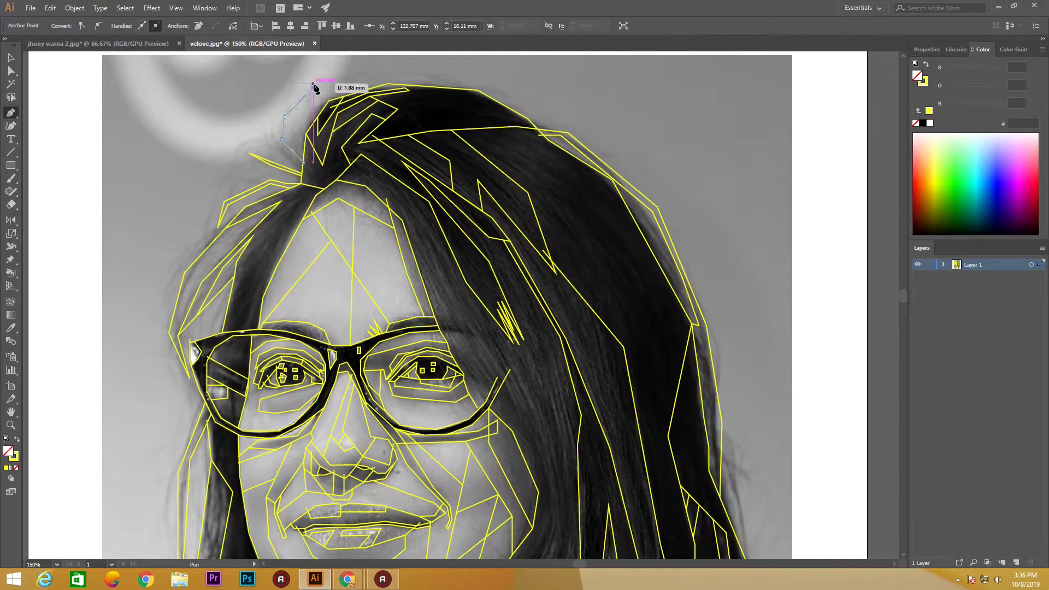
# - Draw a facet from the hairline down to the right lens, settling its end on the frame
pyautogui.keyDown('alt'); pyautogui.scroll(3, 280, 122); pyautogui.keyUp('alt')
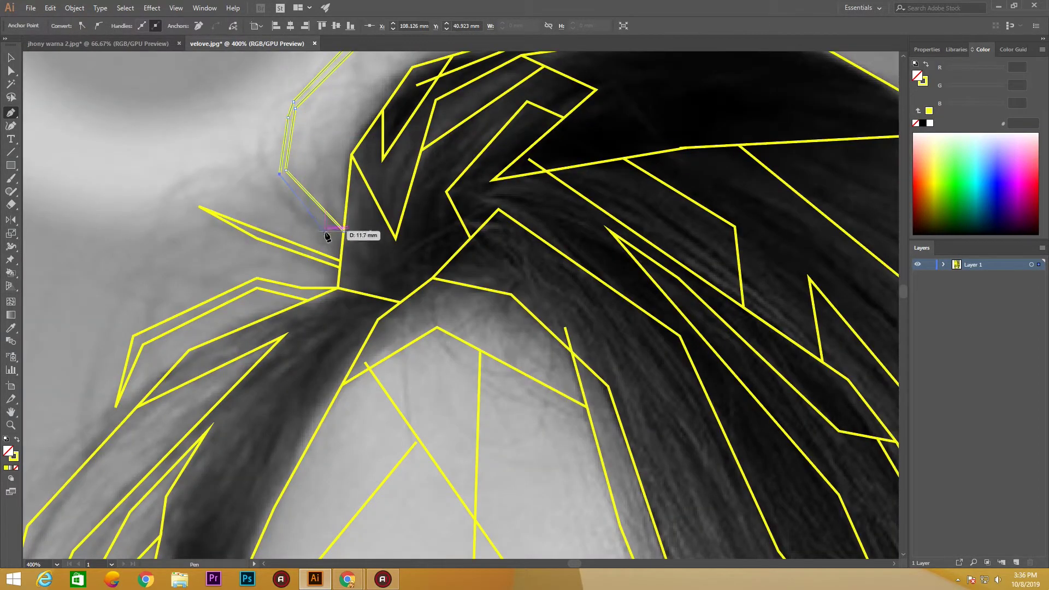
pyautogui.keyDown('alt'); pyautogui.scroll(-2, 327, 236); pyautogui.keyUp('alt')
pyautogui.keyDown('alt'); pyautogui.scroll(-1, 383, 262); pyautogui.keyUp('alt')
pyautogui.scroll(-3, 355, 273)
pyautogui.hscroll(3, 355, 273)
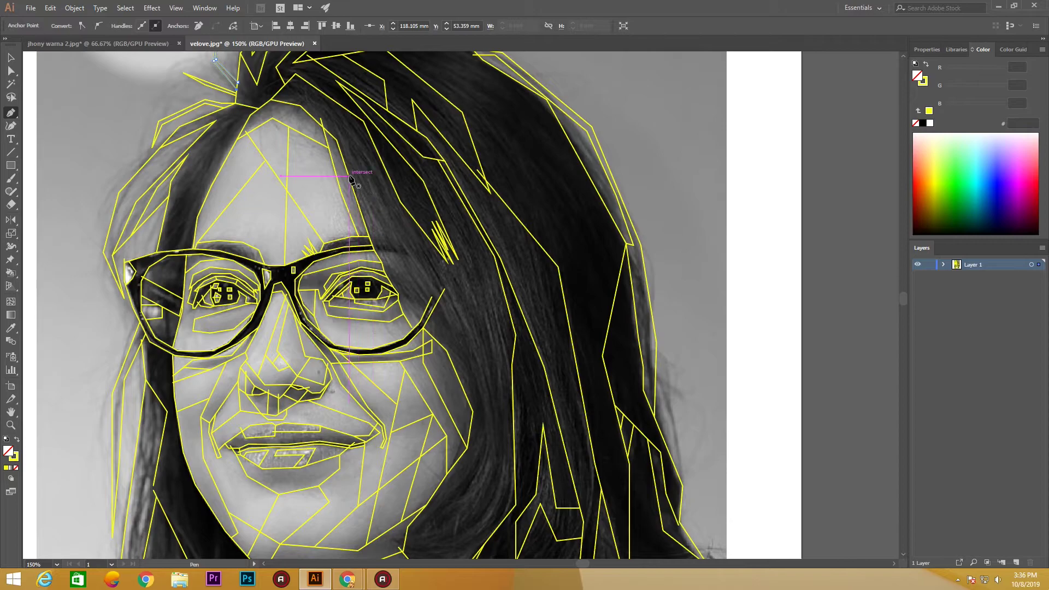
pyautogui.click(348, 175)
pyautogui.keyDown('ctrl'); pyautogui.moveTo(348, 175); pyautogui.dragTo(342, 160); pyautogui.keyUp('ctrl')
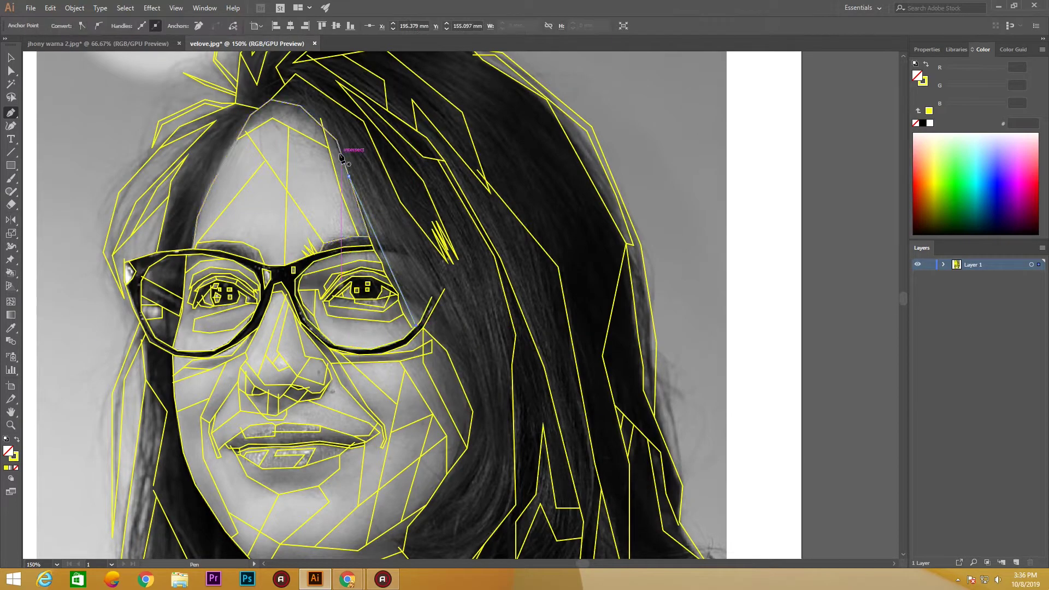
pyautogui.click(426, 309)
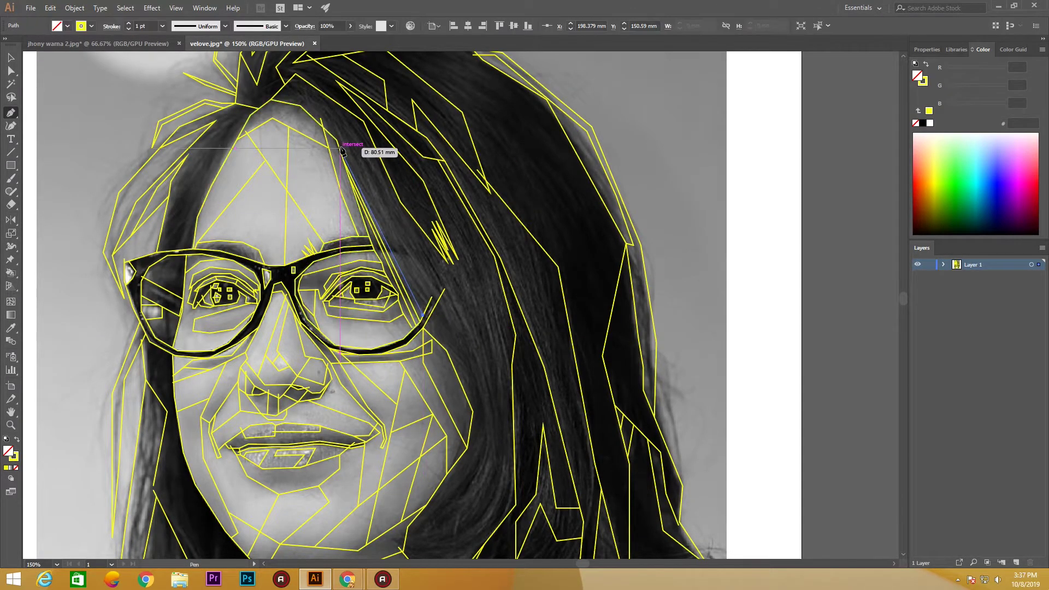
pyautogui.keyDown('ctrl'); pyautogui.moveTo(427, 309); pyautogui.dragTo(431, 296); pyautogui.keyUp('ctrl')
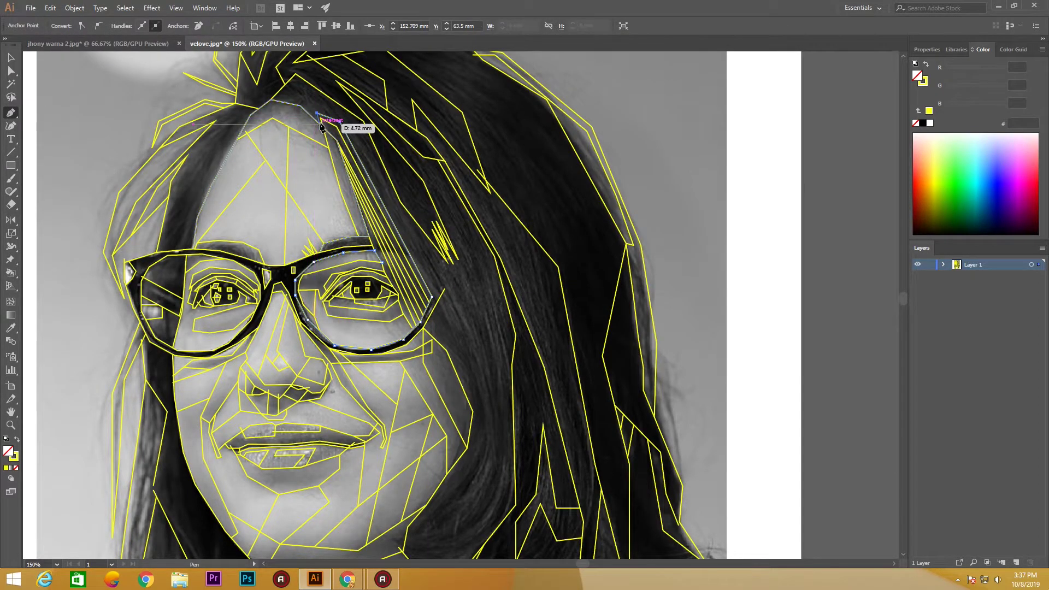
pyautogui.keyDown('ctrl'); pyautogui.moveTo(431, 296); pyautogui.dragTo(444, 287); pyautogui.keyUp('ctrl')
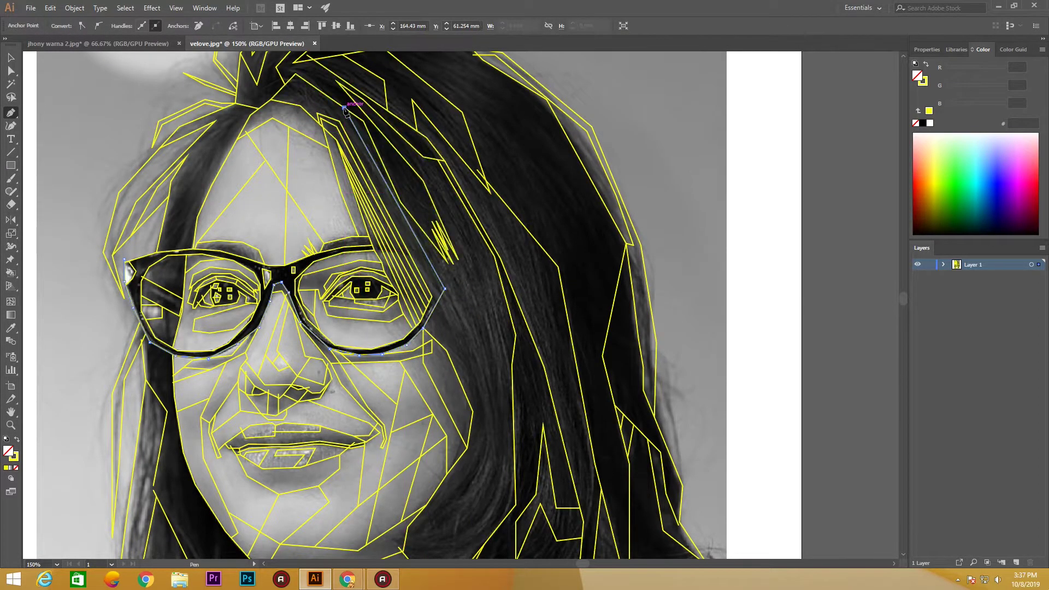
# - Zoom out and trace a background path along the image's left, bottom, right and top edges
pyautogui.hotkey('ctrl', '-')
pyautogui.scroll(-5, 318, 409)
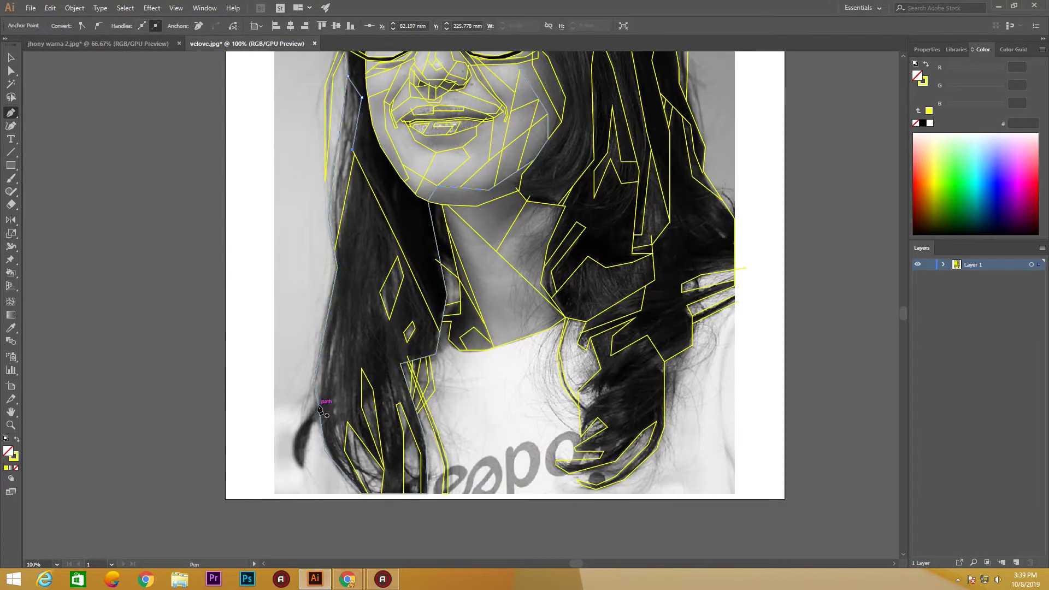
pyautogui.click(275, 408)
pyautogui.click(275, 494)
pyautogui.click(735, 494)
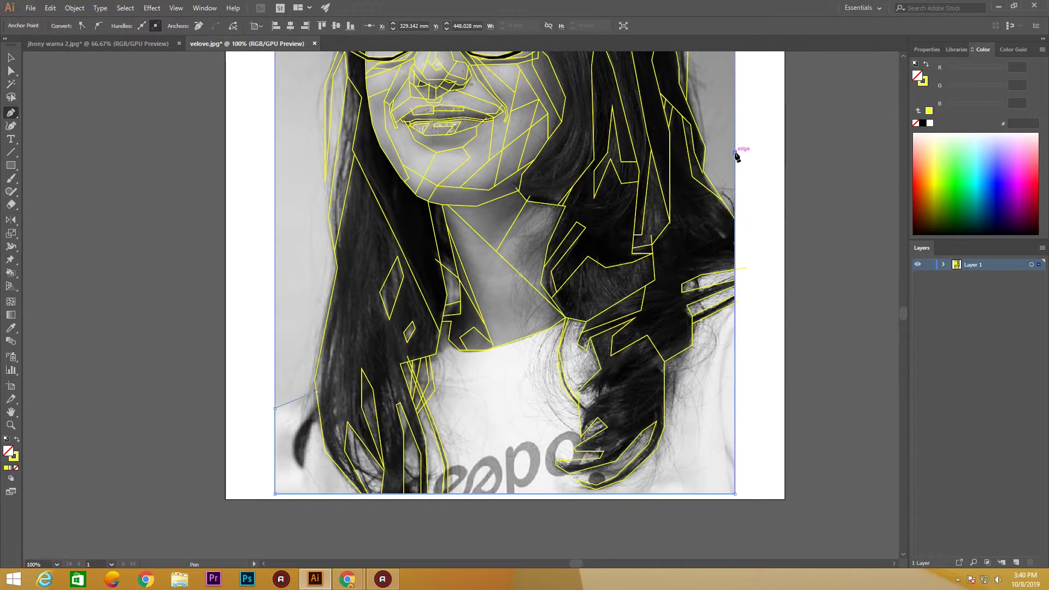
pyautogui.click(735, 155)
pyautogui.scroll(7, 736, 169)
pyautogui.click(273, 179)
pyautogui.scroll(-6, 275, 181)
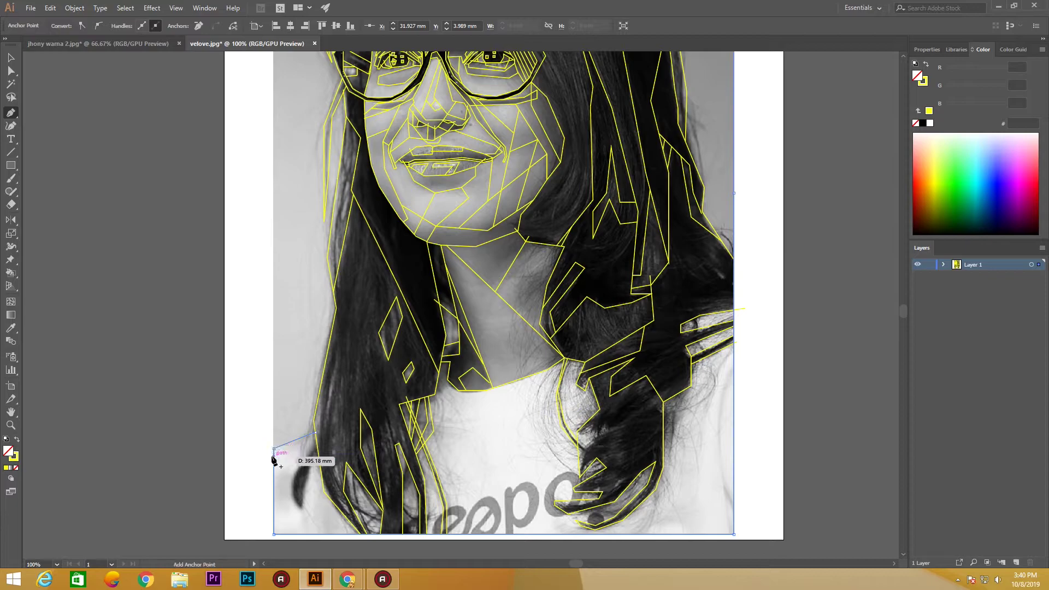
pyautogui.click(273, 457)
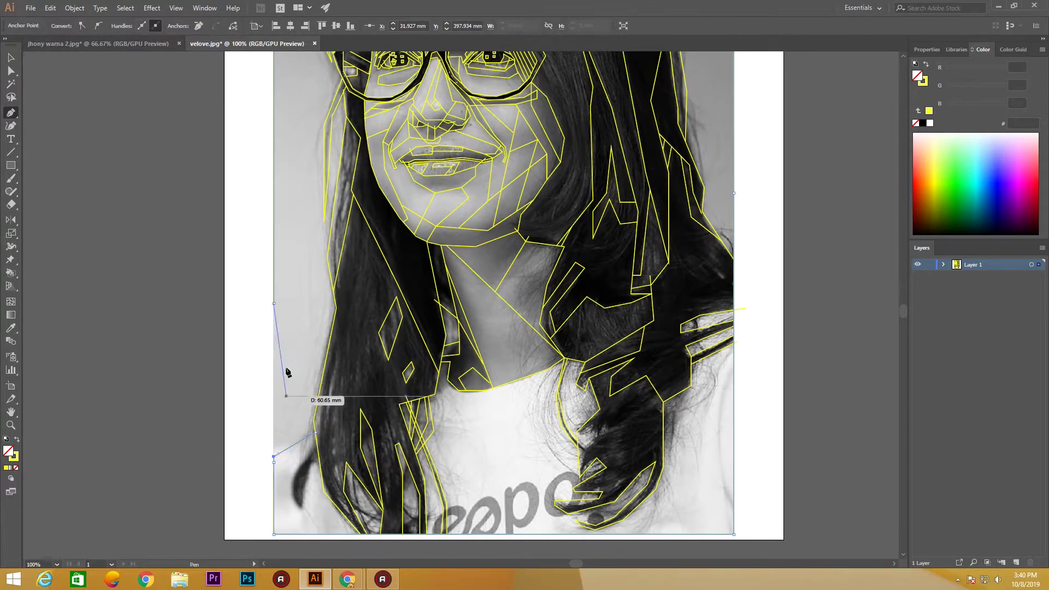
# - Trace anchor points along the lower-left image edge and hair outline
pyautogui.click(274, 534)
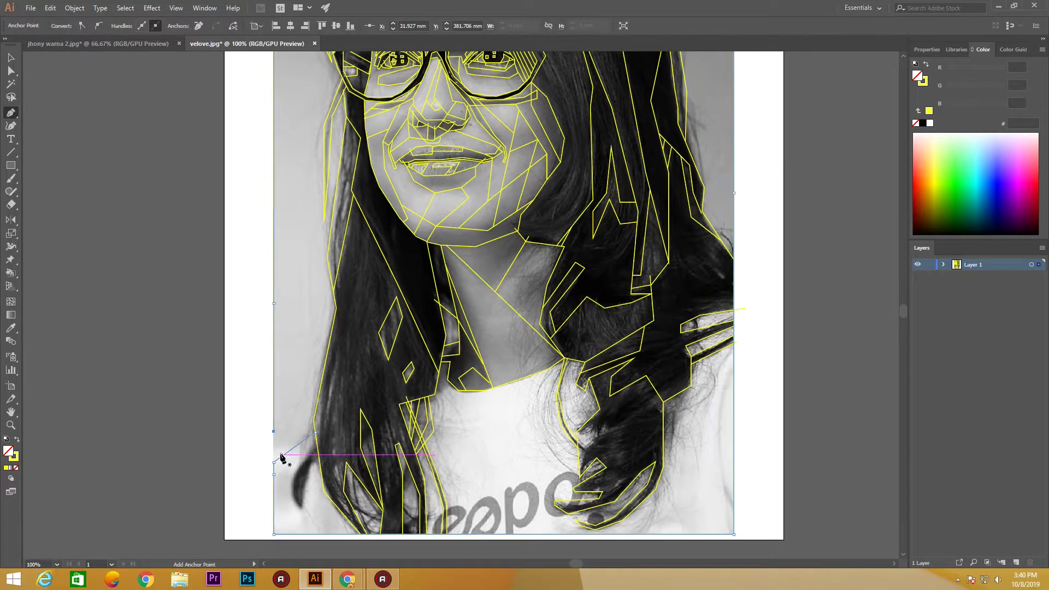
pyautogui.click(273, 494)
pyautogui.click(275, 429)
pyautogui.moveTo(317, 448)
pyautogui.mouseDown()
pyautogui.moveTo(300, 475)
pyautogui.moveTo(303, 514)
pyautogui.mouseUp()
pyautogui.scroll(2, 339, 437)
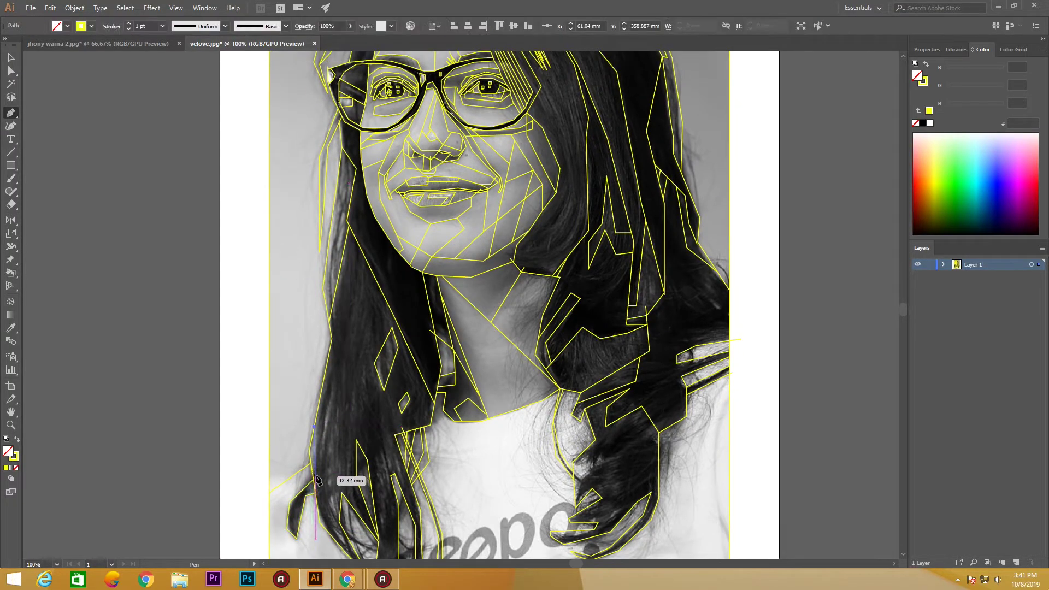
pyautogui.scroll(2, 350, 277)
pyautogui.scroll(2, 370, 249)
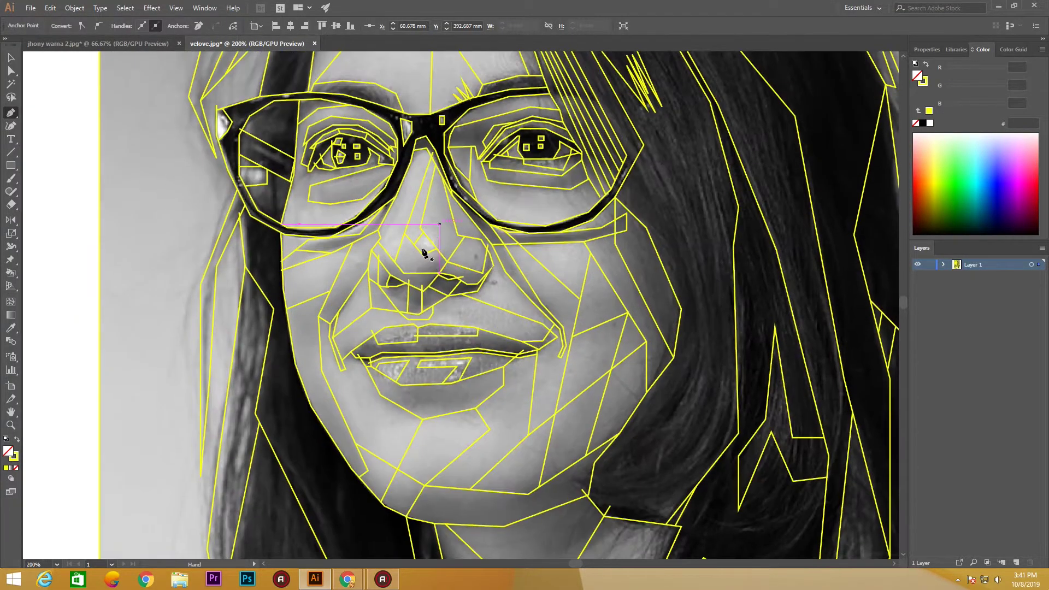
pyautogui.scroll(1, 370, 249)
# - Start a new curved outline inside the left lens
pyautogui.moveTo(344, 163); pyautogui.dragTo(317, 190)
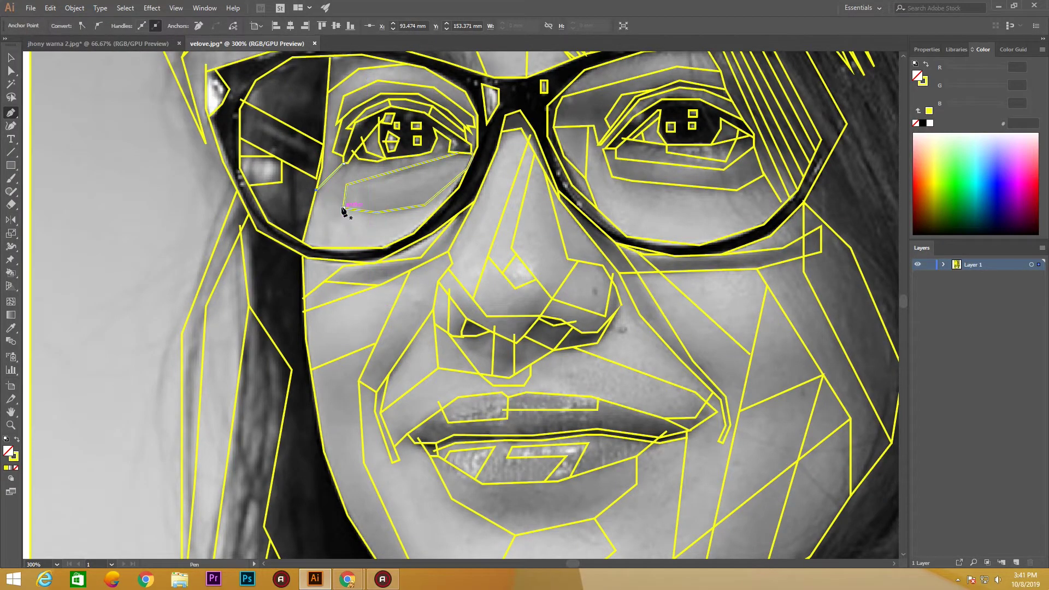
pyautogui.scroll(3, 334, 250)
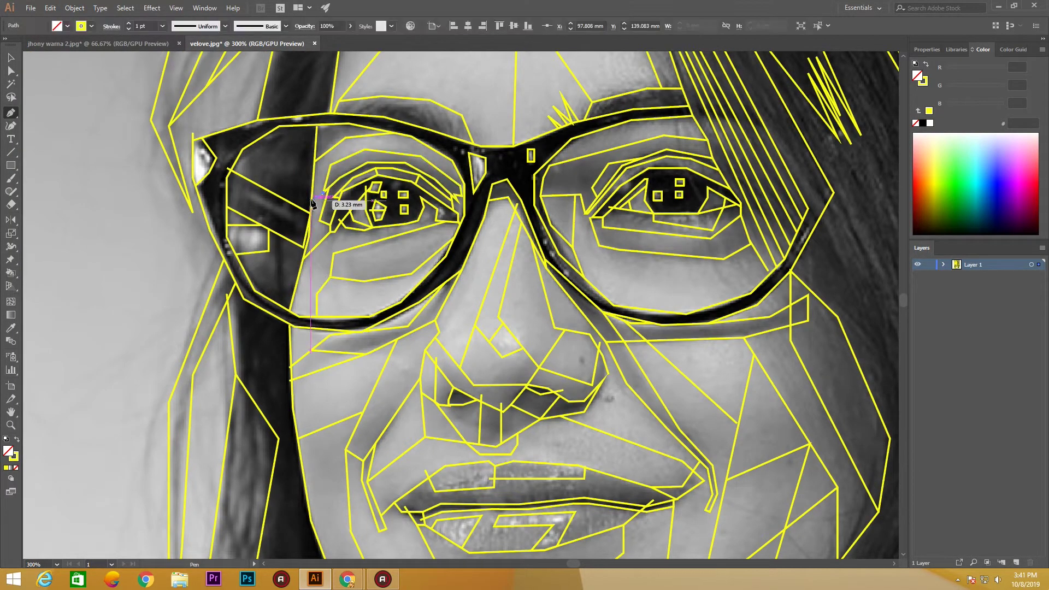
pyautogui.hscroll(5, 492, 273)
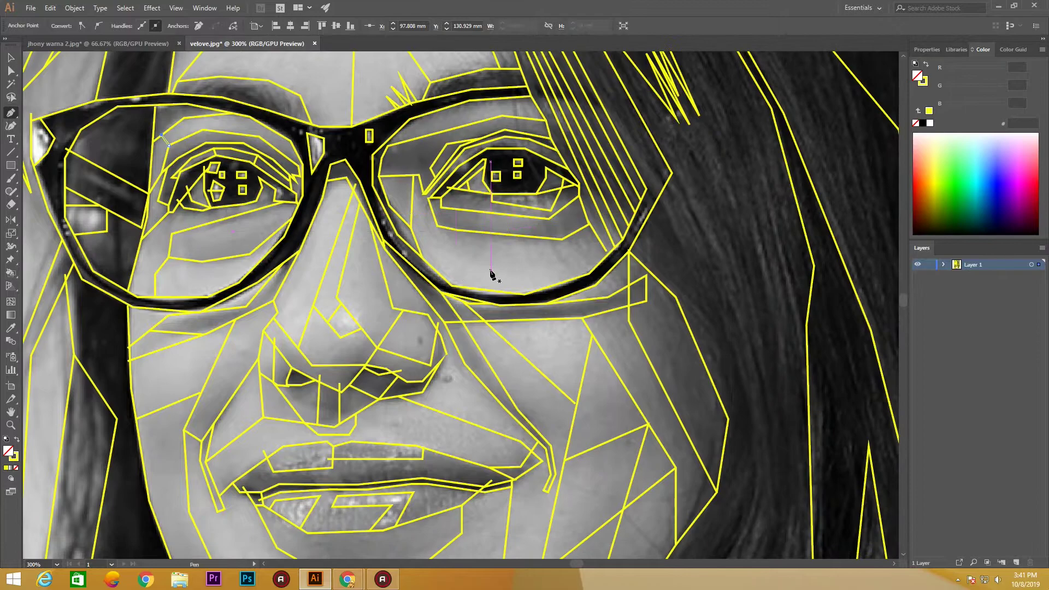
pyautogui.scroll(-1, 459, 229)
# - Trace a path under the right eye along the lens rim and bottom
pyautogui.click(423, 176)
pyautogui.scroll(-1, 423, 179)
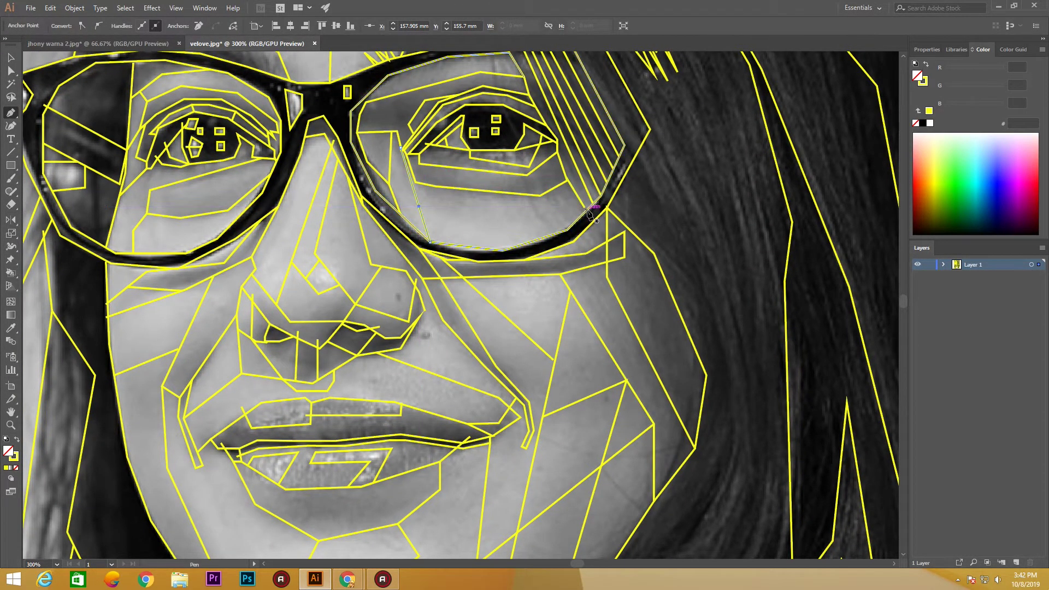
pyautogui.click(585, 197)
pyautogui.click(463, 214)
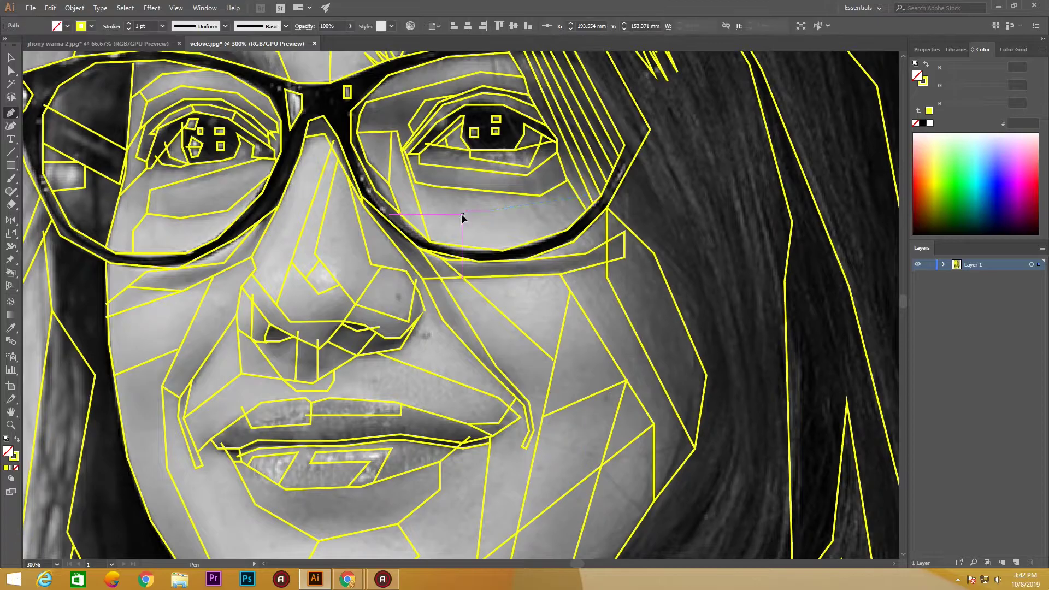
pyautogui.click(451, 244)
pyautogui.scroll(3, 336, 289)
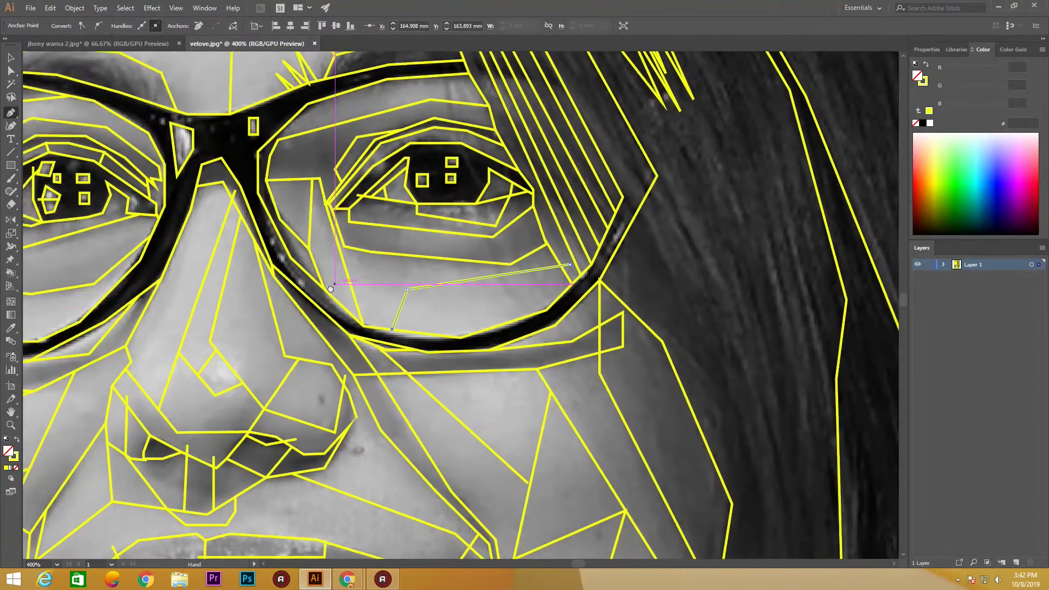
pyautogui.scroll(-3, 336, 290)
pyautogui.scroll(-2, 336, 289)
pyautogui.scroll(-2, 334, 355)
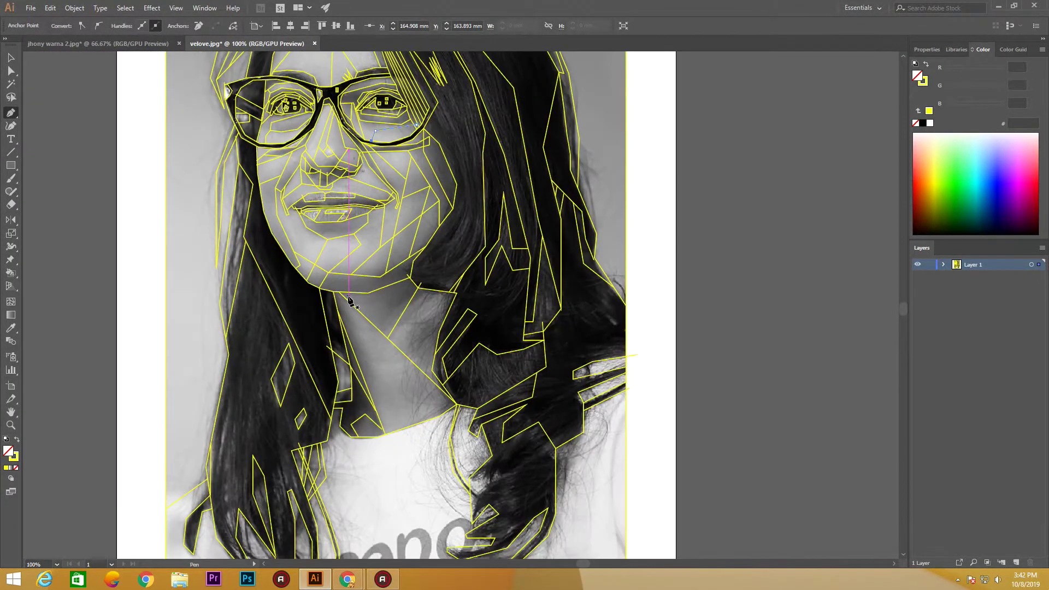
pyautogui.scroll(-2, 330, 451)
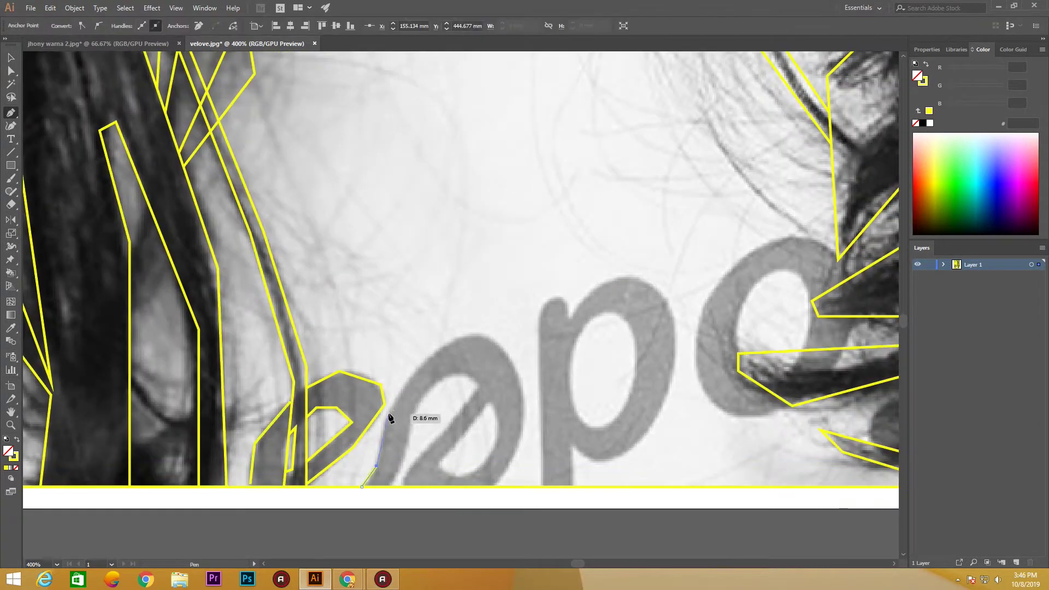
# - Close the first letter's outline and trace the hole inside it
pyautogui.click(524, 407)
pyautogui.click(495, 486)
pyautogui.click(488, 403)
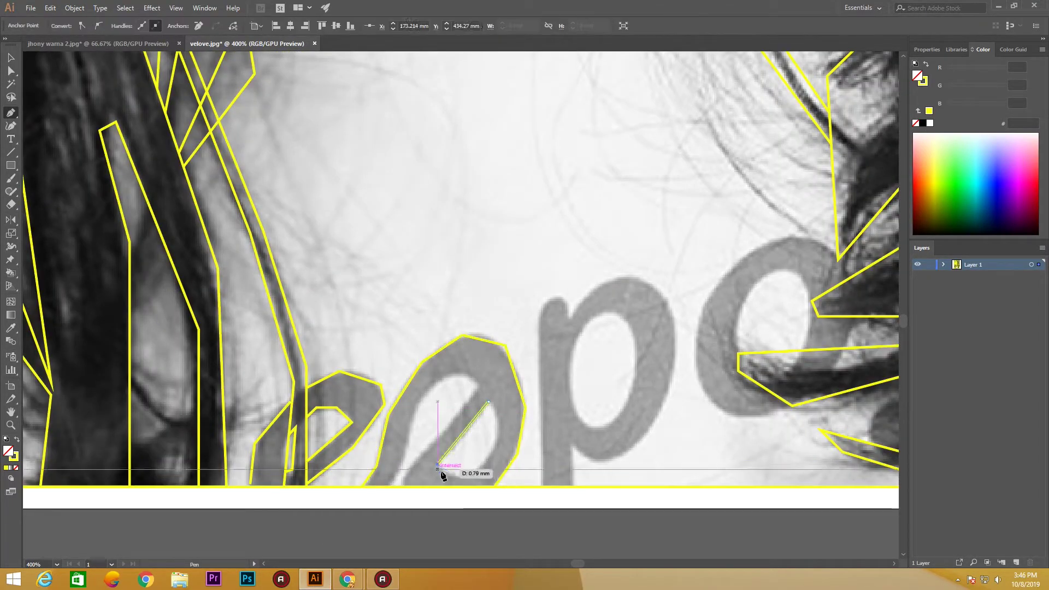
pyautogui.click(438, 464)
pyautogui.click(459, 478)
pyautogui.click(488, 462)
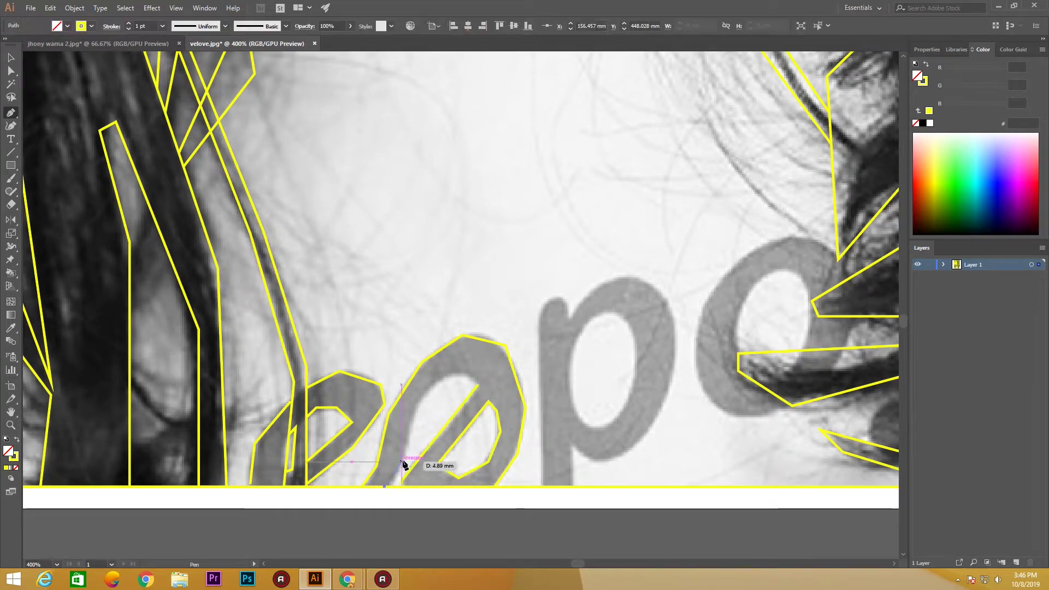
pyautogui.click(416, 407)
pyautogui.click(449, 373)
# - Outline the letter p along its stem, plus its inner hole
pyautogui.click(475, 373)
pyautogui.click(539, 315)
pyautogui.click(541, 486)
pyautogui.click(574, 486)
pyautogui.click(573, 443)
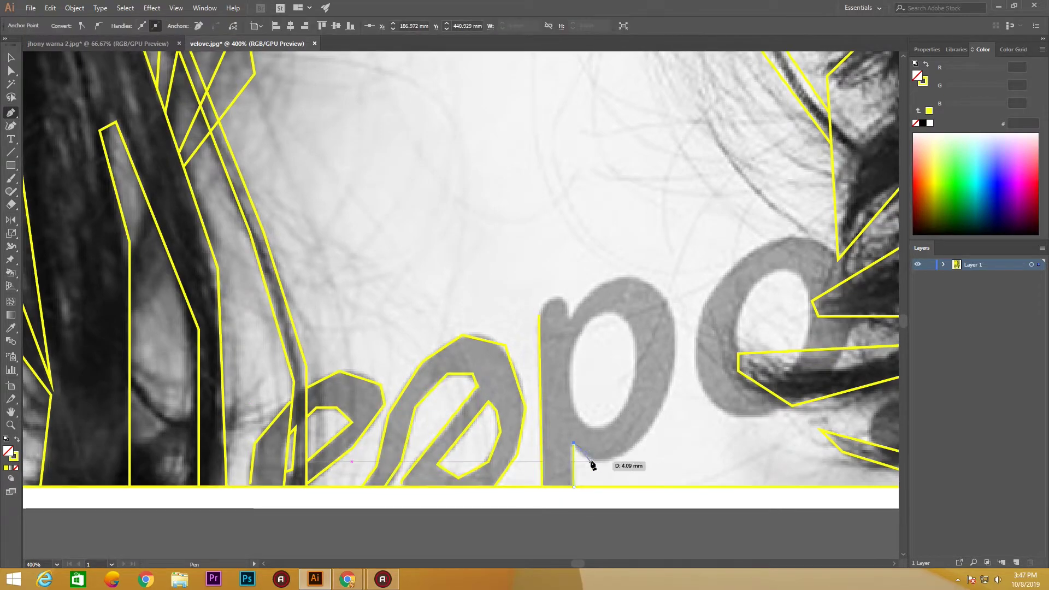
pyautogui.click(541, 315)
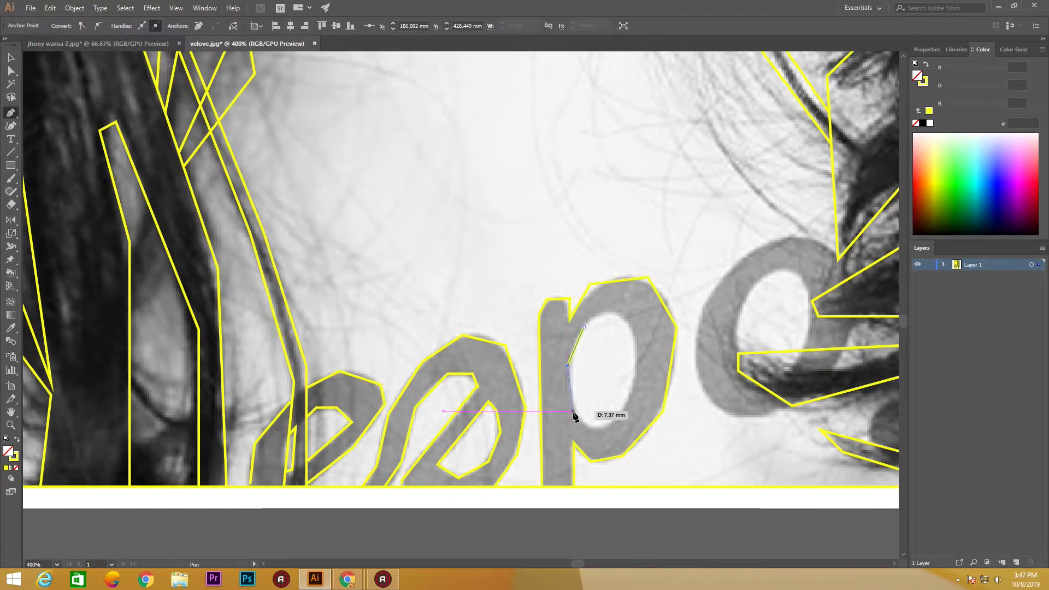
pyautogui.click(615, 309)
pyautogui.click(584, 328)
pyautogui.click(837, 255)
# - Trace the outer outline of the curled final letter
pyautogui.click(804, 234)
pyautogui.click(731, 264)
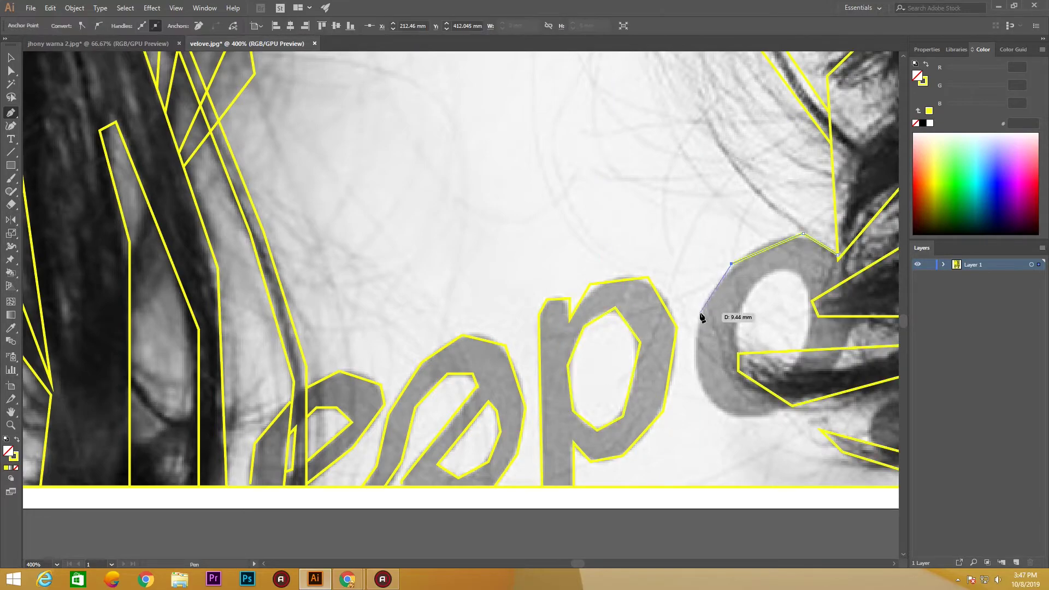
pyautogui.click(776, 414)
pyautogui.click(846, 348)
pyautogui.click(852, 315)
pyautogui.click(812, 300)
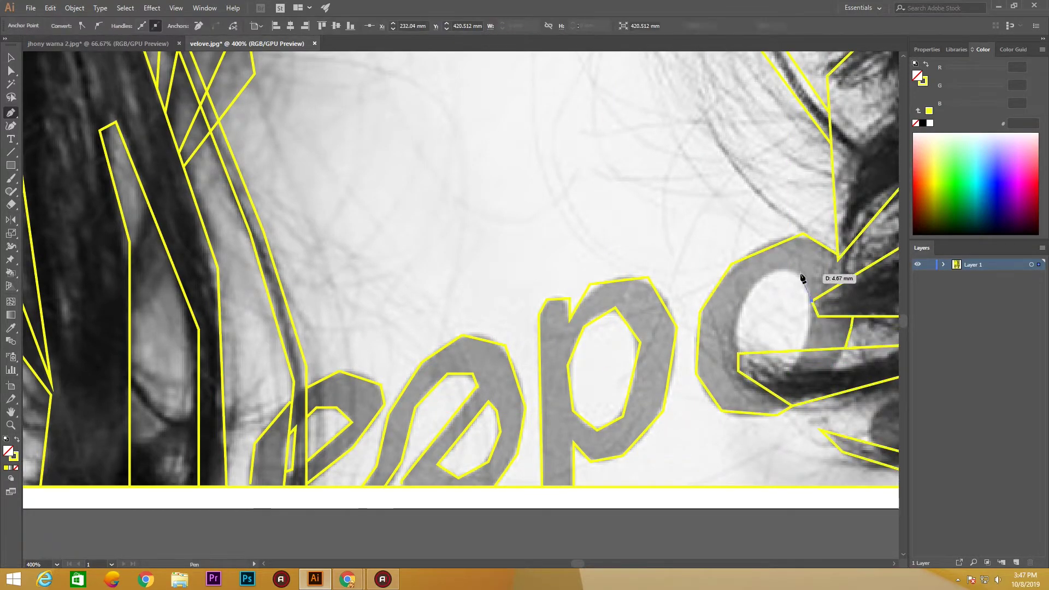
pyautogui.click(737, 353)
# - Trace the final letter's inner hole near its tongue
pyautogui.moveTo(831, 300); pyautogui.dragTo(694, 205)
pyautogui.click(768, 250)
pyautogui.click(733, 267)
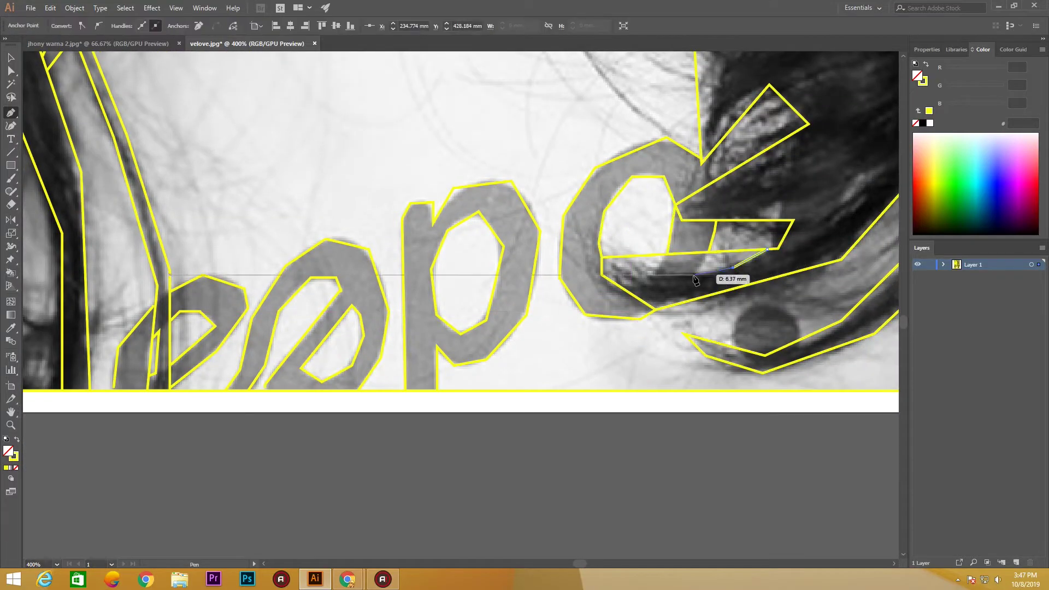
pyautogui.click(652, 273)
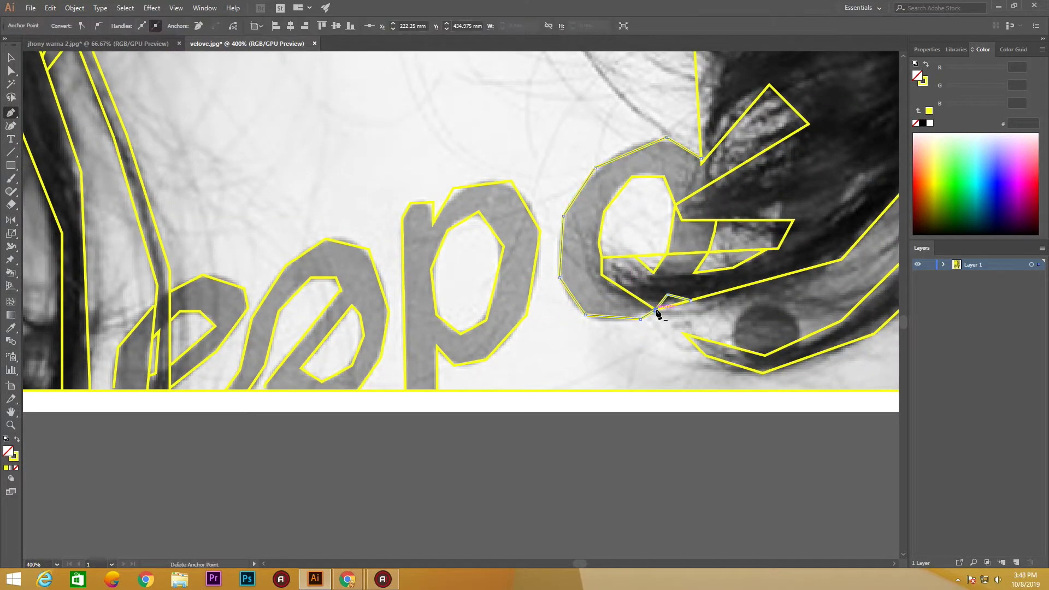
pyautogui.click(601, 255)
pyautogui.keyDown('alt'); pyautogui.scroll(-2, 780, 330); pyautogui.keyUp('alt')
pyautogui.keyDown('alt'); pyautogui.scroll(-1, 780, 330); pyautogui.keyUp('alt')
# - Trace a path up the lower-right hair strand
pyautogui.keyDown('alt'); pyautogui.scroll(-1, 682, 381); pyautogui.keyUp('alt')
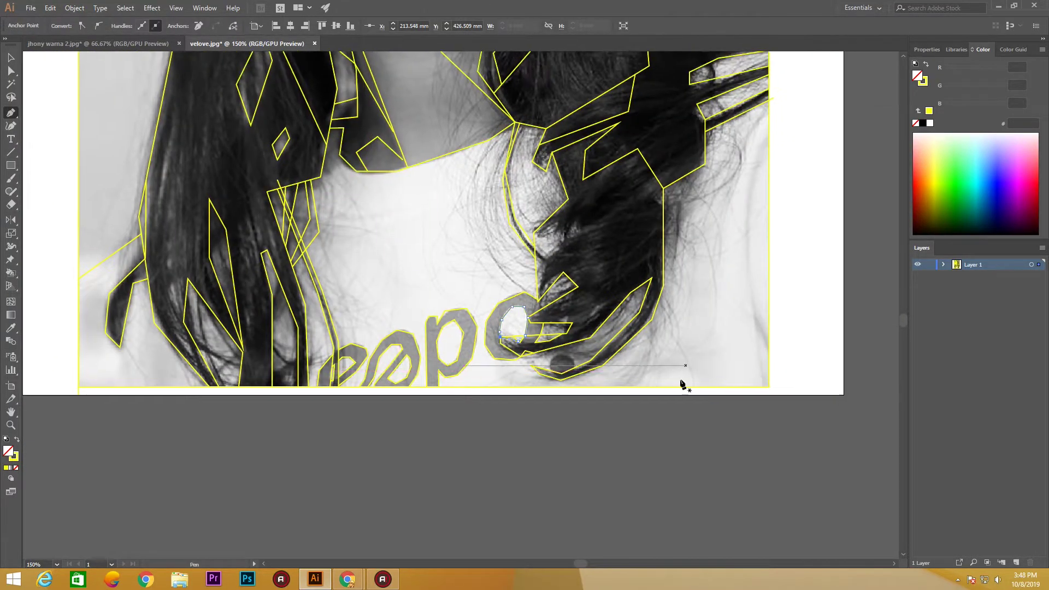
pyautogui.click(645, 325)
pyautogui.click(646, 348)
pyautogui.click(671, 281)
pyautogui.click(663, 258)
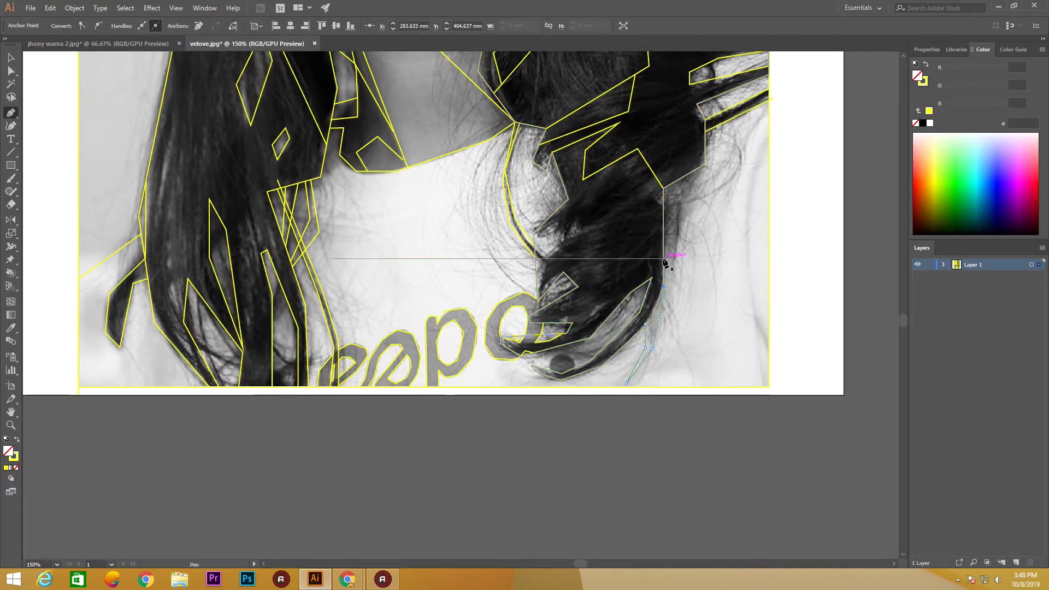
pyautogui.click(677, 221)
pyautogui.click(684, 196)
pyautogui.click(704, 164)
# - Add points along the neckline, left hair edge and beside the chin
pyautogui.moveTo(714, 226); pyautogui.dragTo(826, 255)
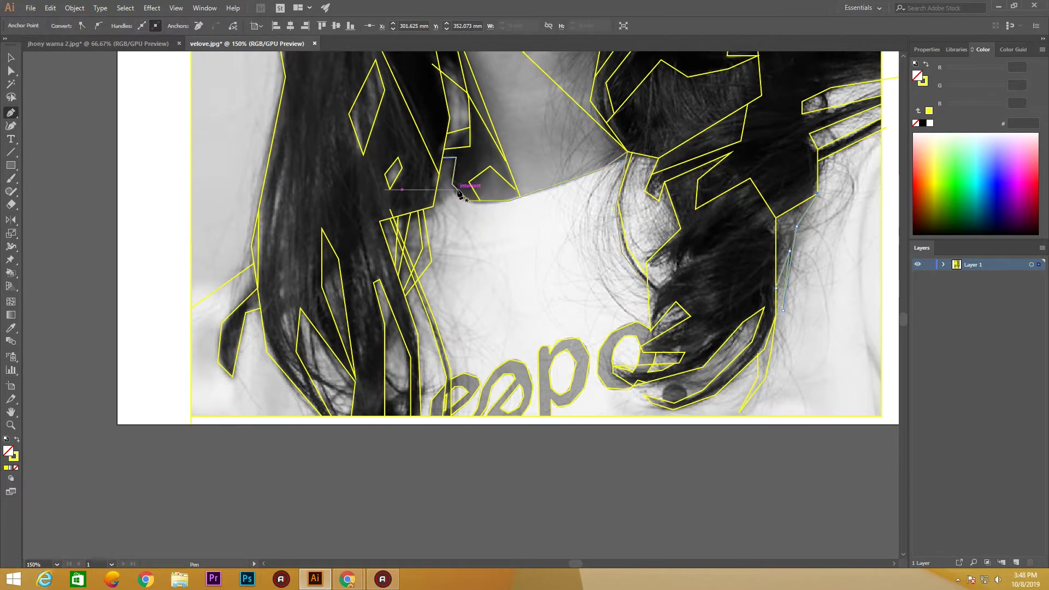
pyautogui.click(458, 190)
pyautogui.click(432, 207)
pyautogui.moveTo(503, 356); pyautogui.dragTo(519, 390)
pyautogui.scroll(10, 652, 281)
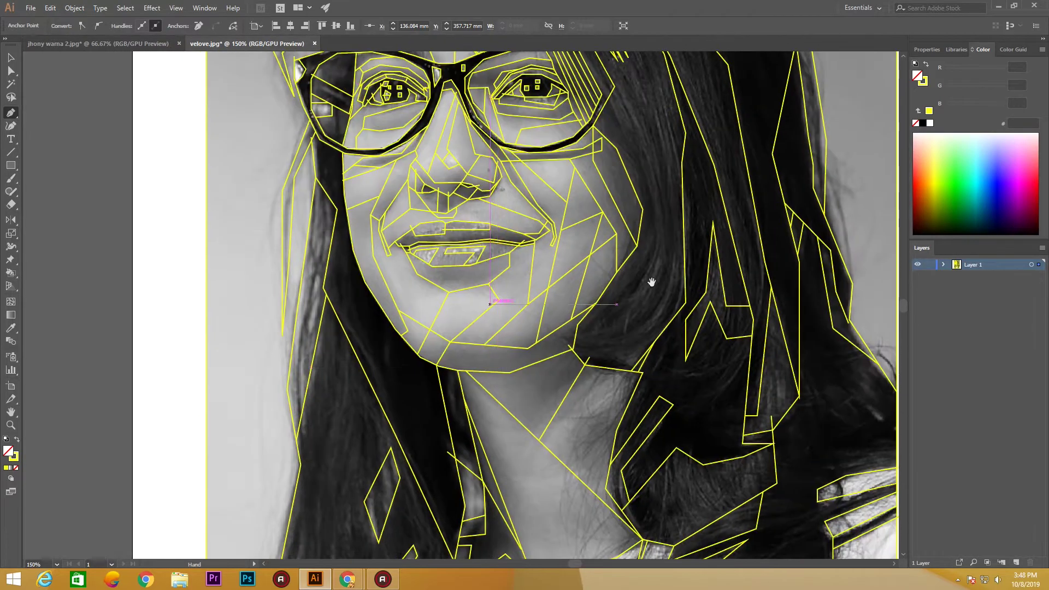
pyautogui.click(335, 221)
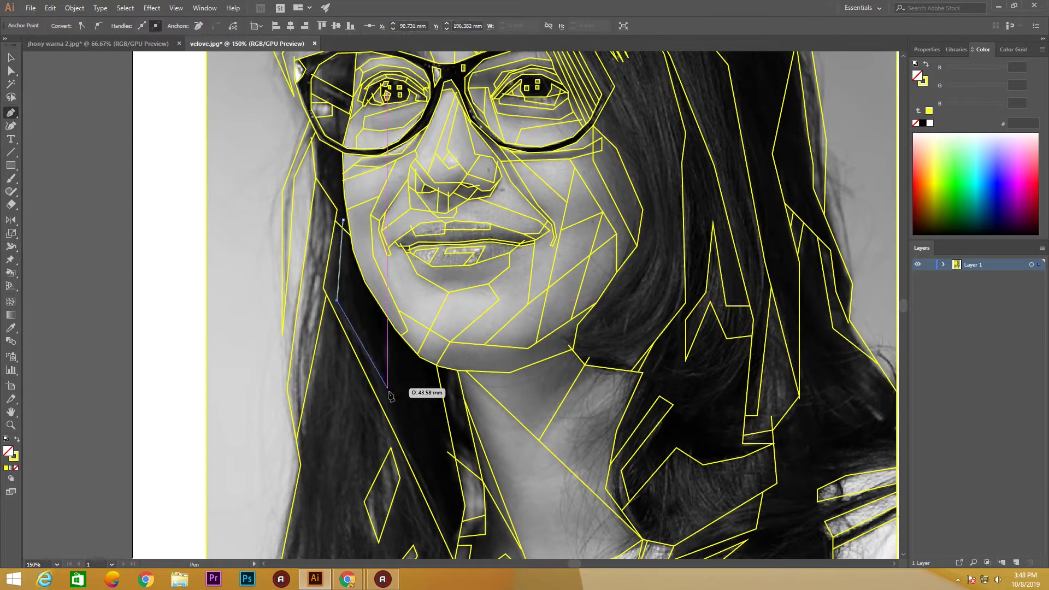
pyautogui.click(437, 499)
pyautogui.scroll(-2, 463, 358)
pyautogui.scroll(3, 626, 310)
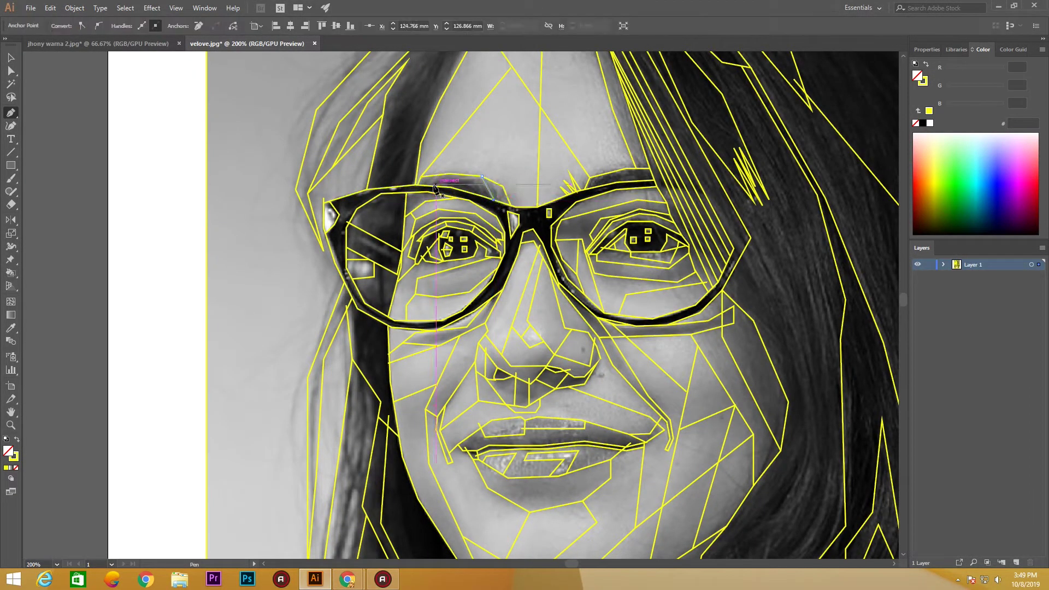
# - Zigzag low-poly lines across the lower lip, then zoom out to the whole portrait
pyautogui.moveTo(530, 313); pyautogui.dragTo(437, 254)
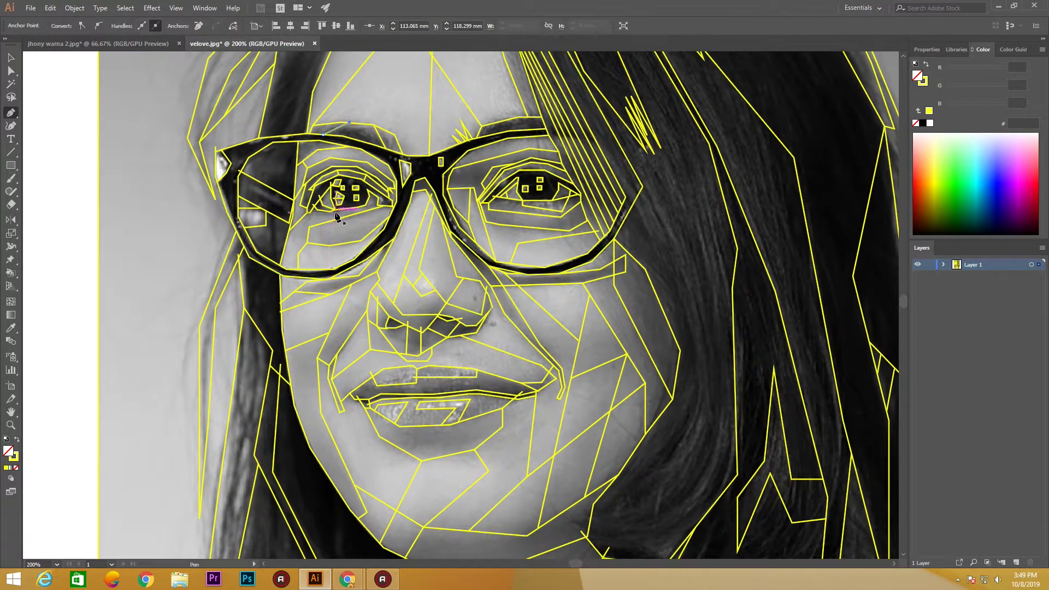
pyautogui.moveTo(516, 217)
pyautogui.mouseDown()
pyautogui.moveTo(443, 202)
pyautogui.moveTo(478, 245)
pyautogui.moveTo(372, 281)
pyautogui.mouseUp()
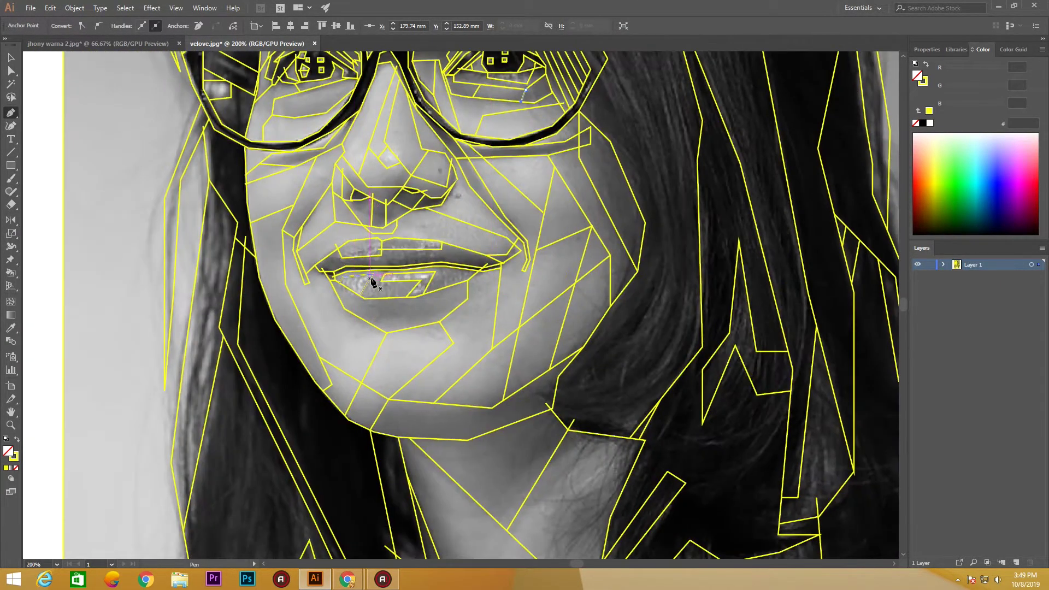
pyautogui.click(371, 278)
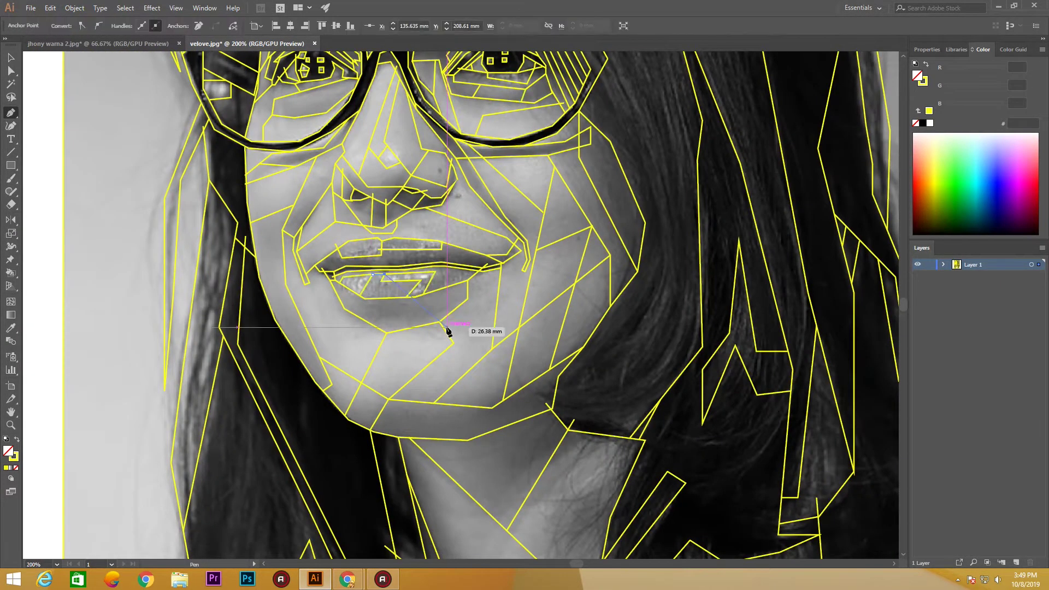
pyautogui.click(426, 280)
pyautogui.click(405, 298)
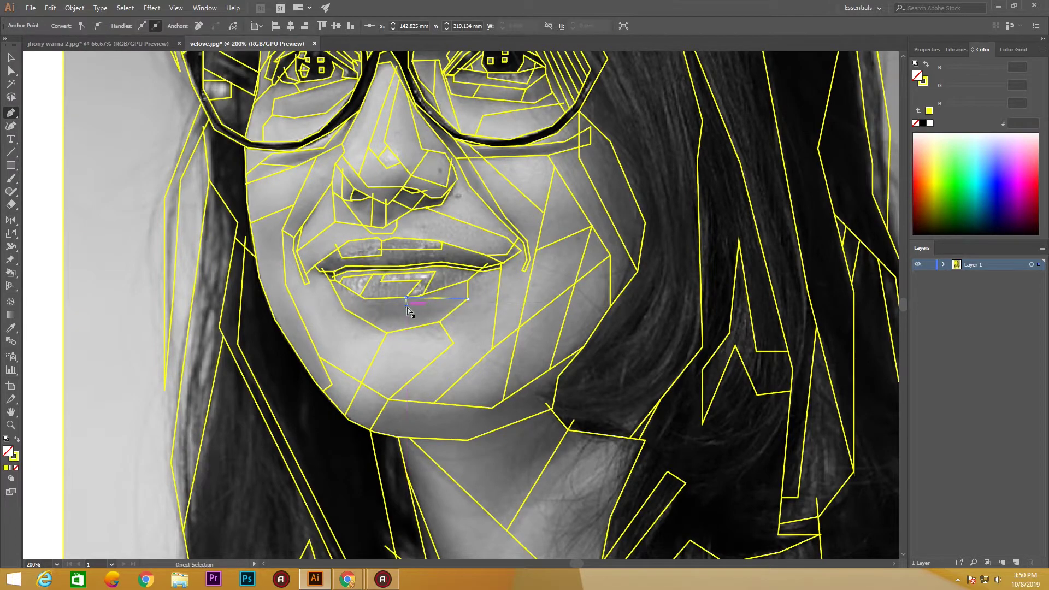
pyautogui.click(466, 295)
pyautogui.hotkey('ctrl', '-')
pyautogui.hotkey('ctrl', '-')
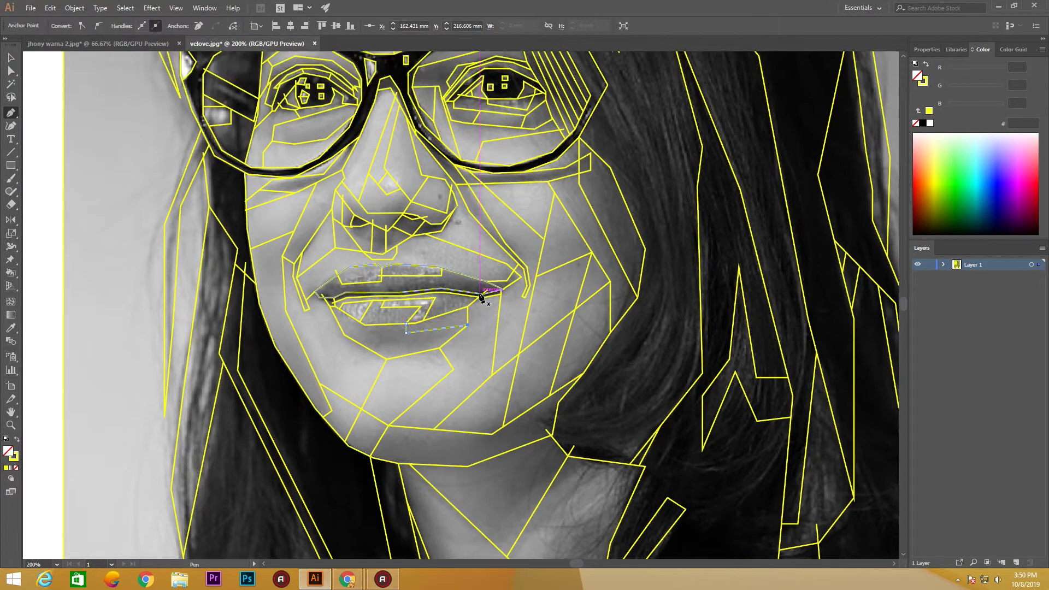
pyautogui.click(941, 268)
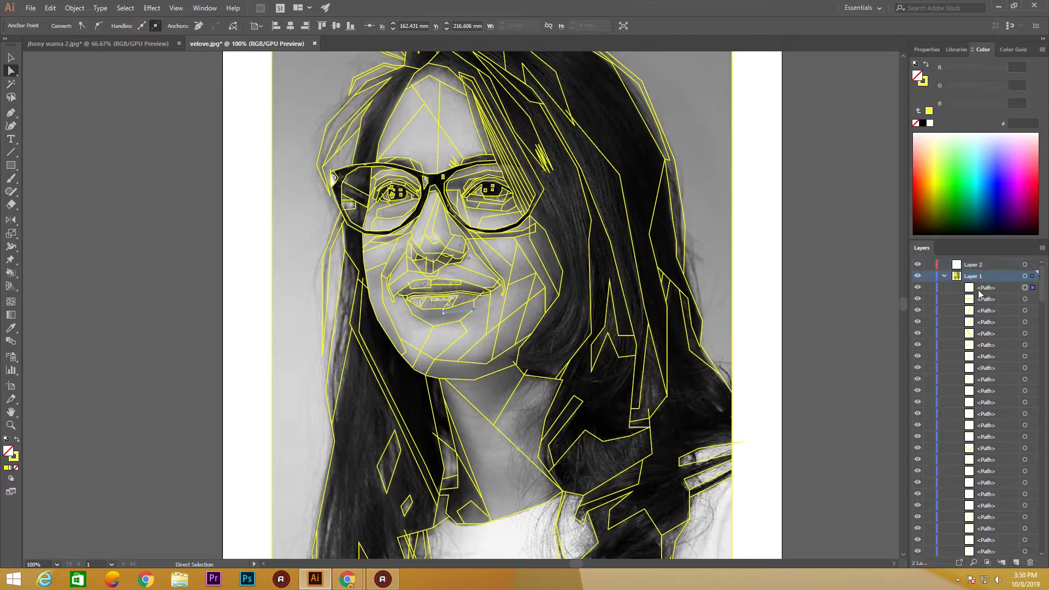
# - Collapse Layer 1, pick the Live Paint Bucket and toggle the photo to check the lines
pyautogui.moveTo(1044, 273); pyautogui.dragTo(1045, 318)
pyautogui.click(943, 276)
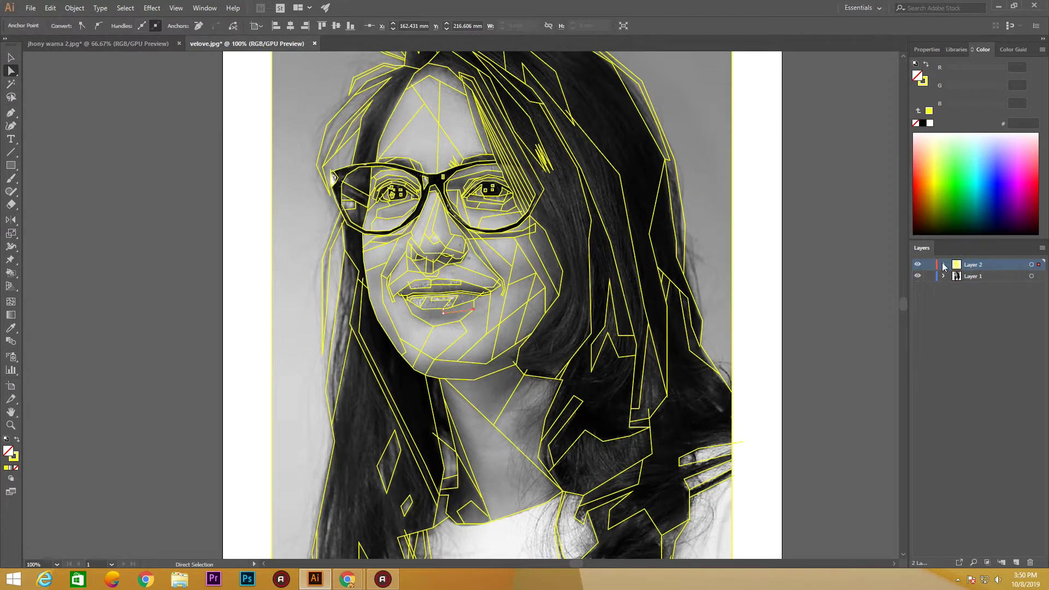
pyautogui.scroll(-15, 987, 542)
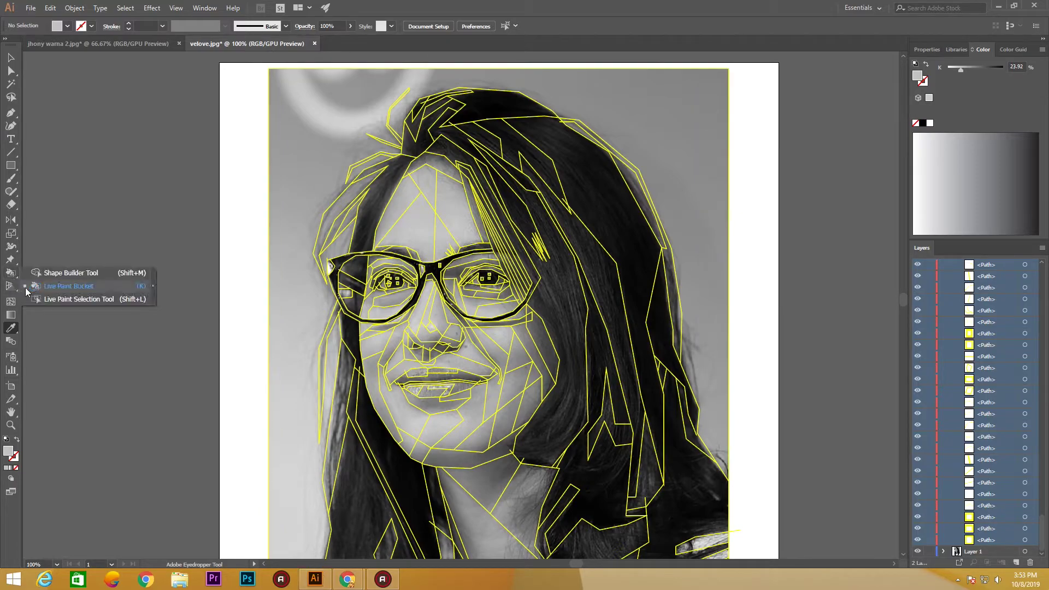
pyautogui.moveTo(10, 273); pyautogui.dragTo(44, 285)
pyautogui.click(943, 273)
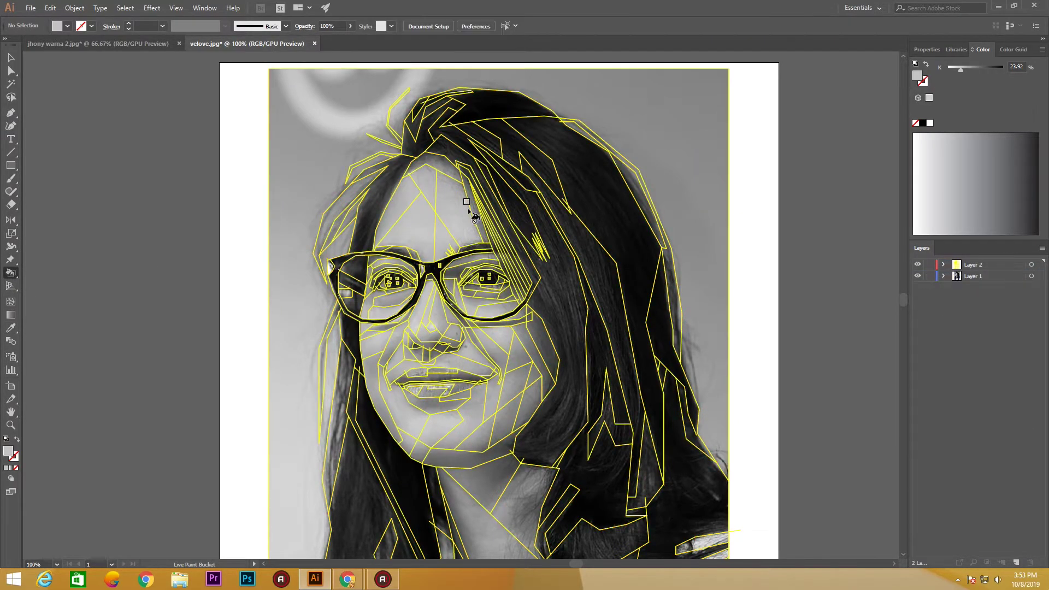
pyautogui.click(1032, 264)
pyautogui.click(919, 276)
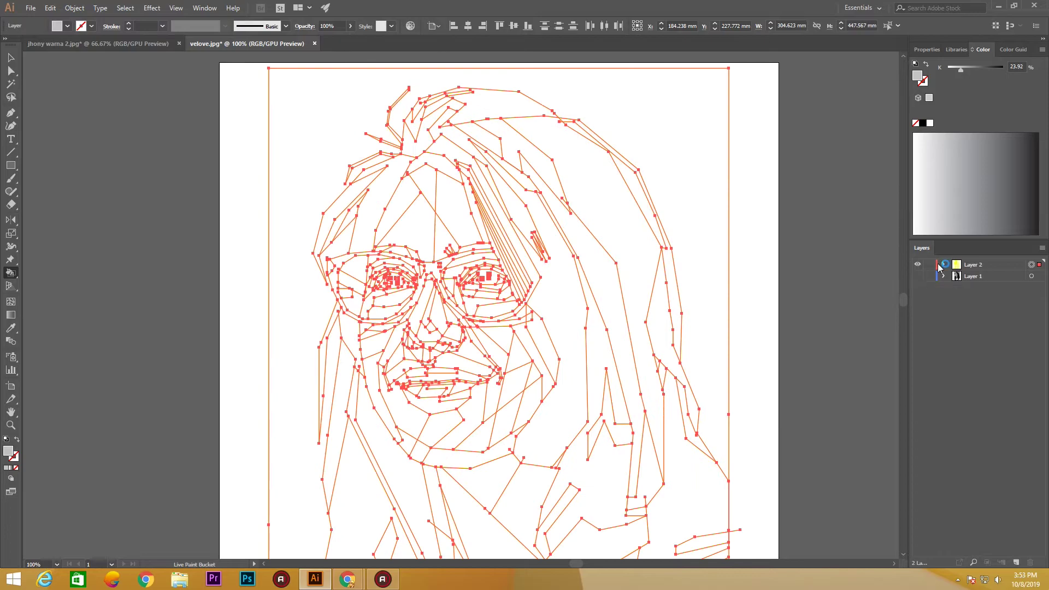
pyautogui.click(1031, 265)
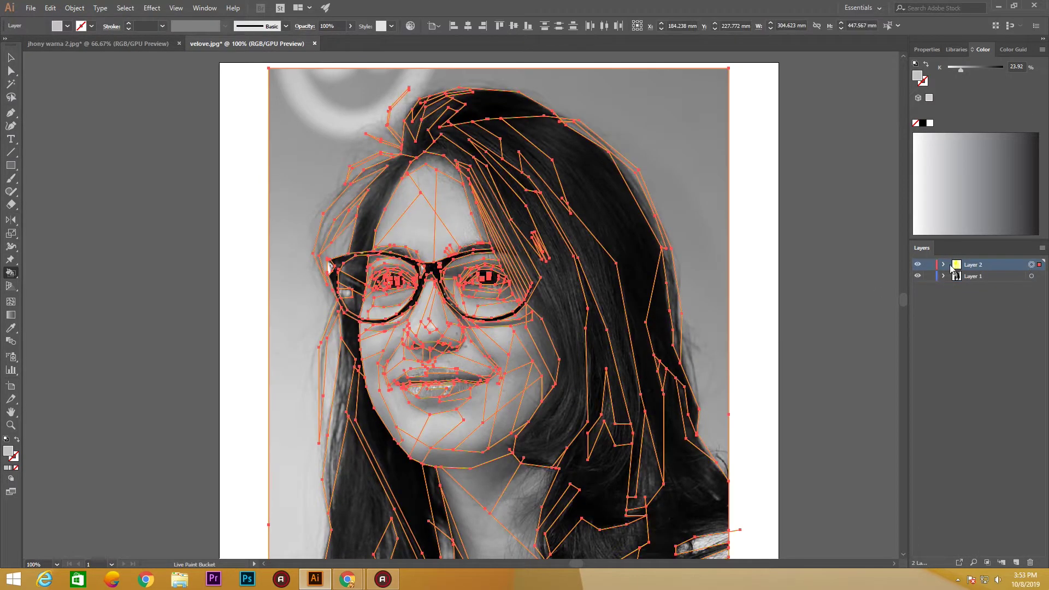
# - Select all the traced paths on Layer 2 from the Layers panel
pyautogui.click(943, 265)
pyautogui.keyDown('shift'); pyautogui.click(983, 414); pyautogui.keyUp('shift')
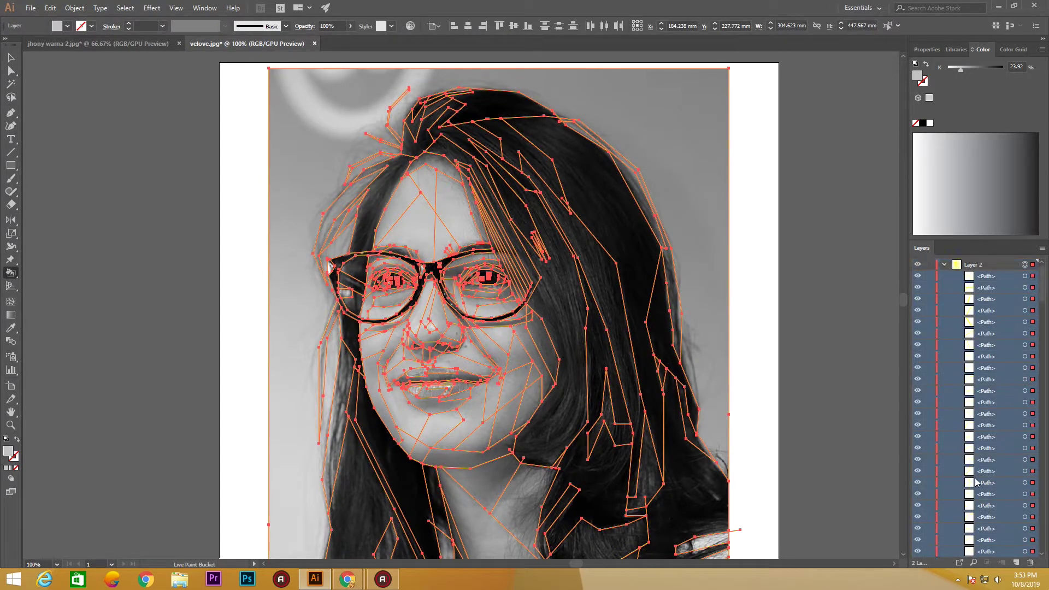
pyautogui.click(1037, 264)
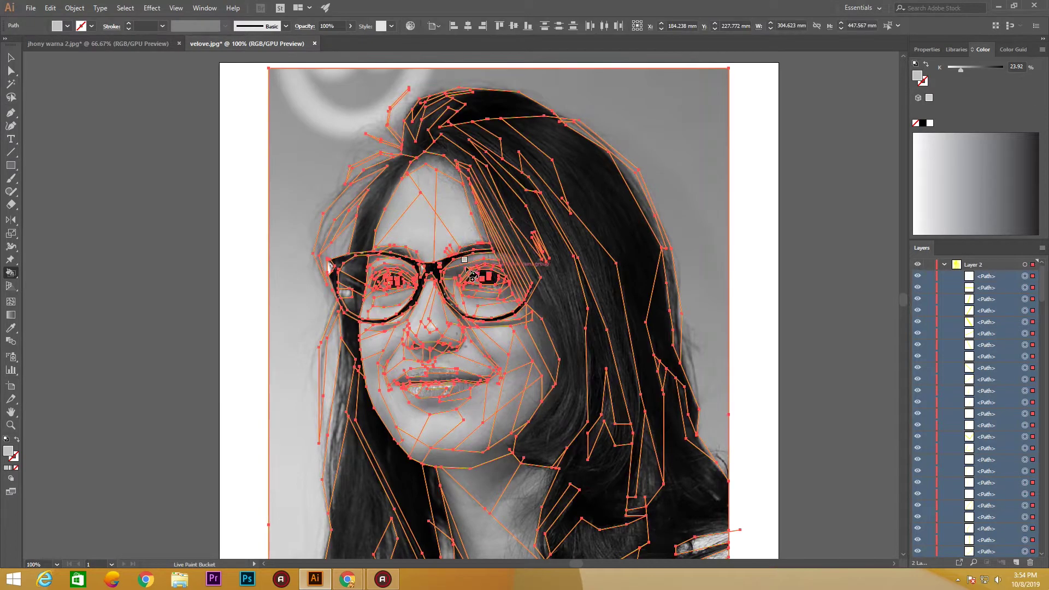
pyautogui.keyDown('ctrl'); pyautogui.click(458, 251); pyautogui.keyUp('ctrl')
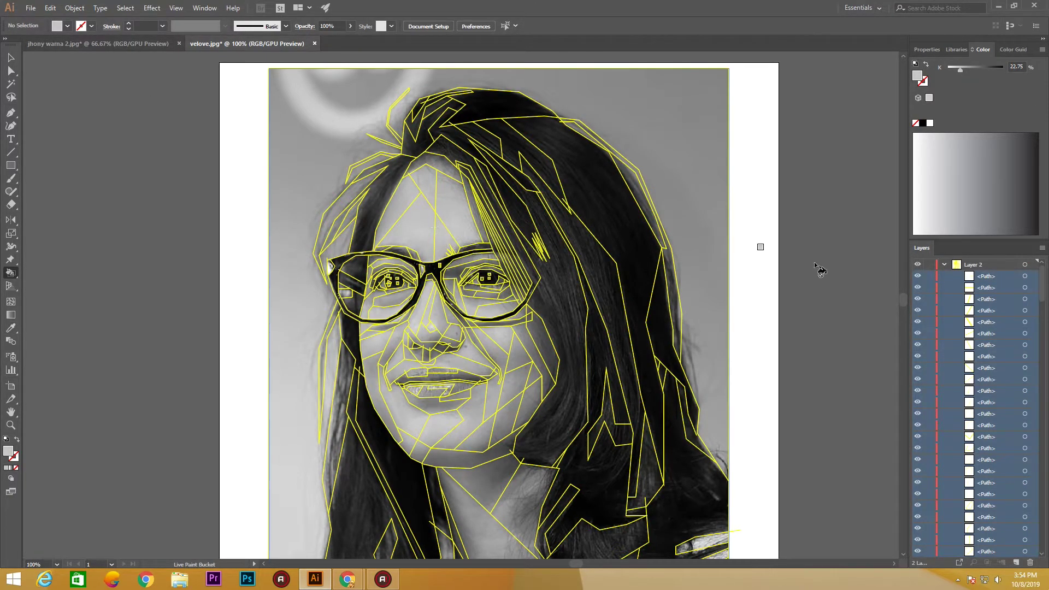
pyautogui.click(945, 265)
pyautogui.click(918, 276)
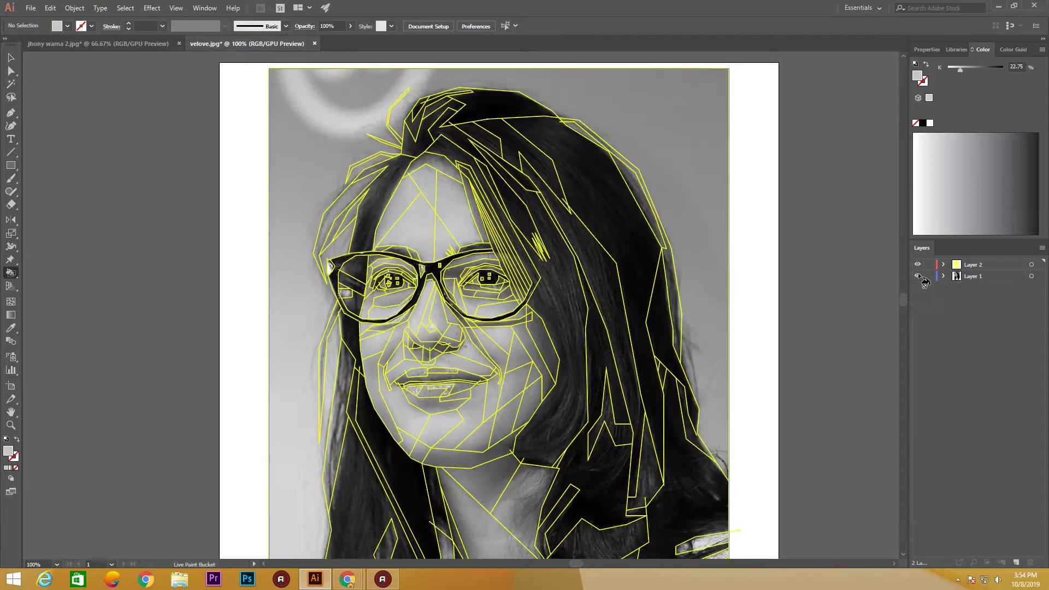
pyautogui.click(1031, 265)
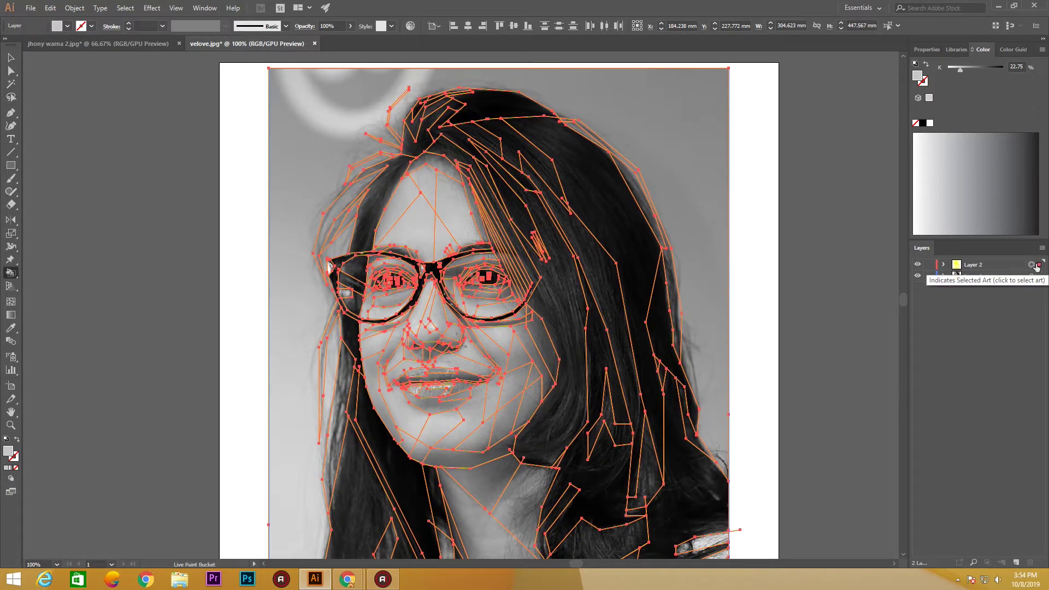
# - Convert the selected paths into a Live Paint group and sample a grey from the photo
pyautogui.click(943, 264)
pyautogui.click(437, 232)
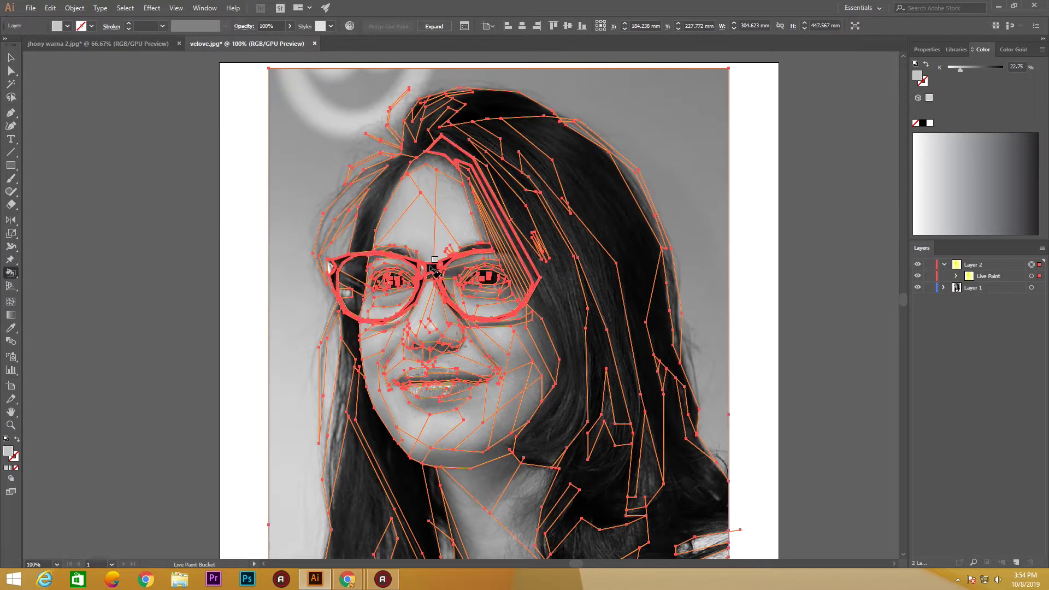
pyautogui.keyDown('ctrl'); pyautogui.click(413, 239); pyautogui.keyUp('ctrl')
pyautogui.click(426, 226)
# - Fill the top hair strands with dark greys sampled from the hair
pyautogui.press('k')
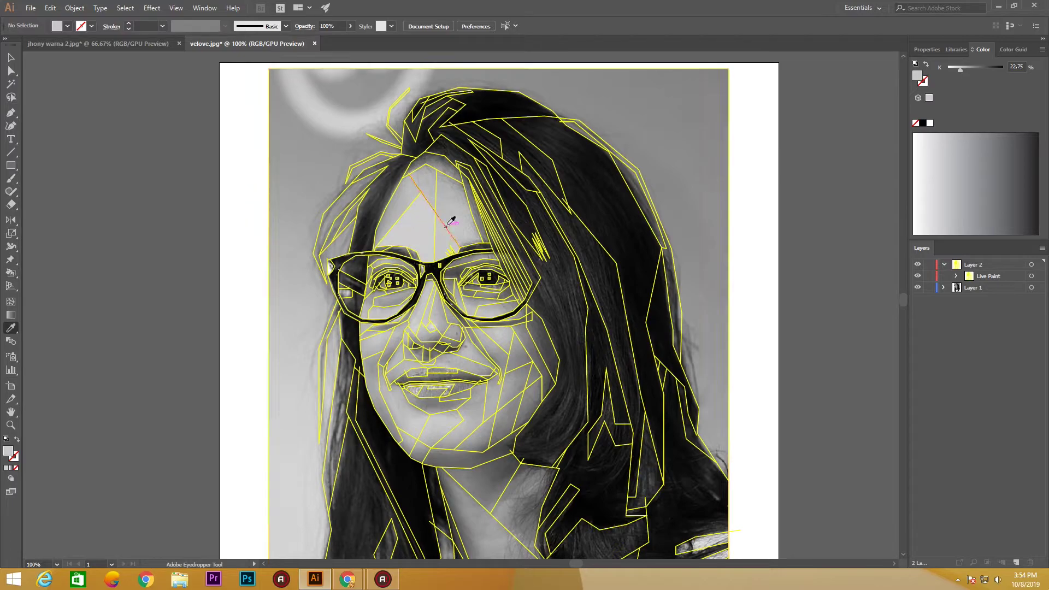
pyautogui.click(594, 172)
pyautogui.scroll(3, 437, 109)
pyautogui.click(453, 127)
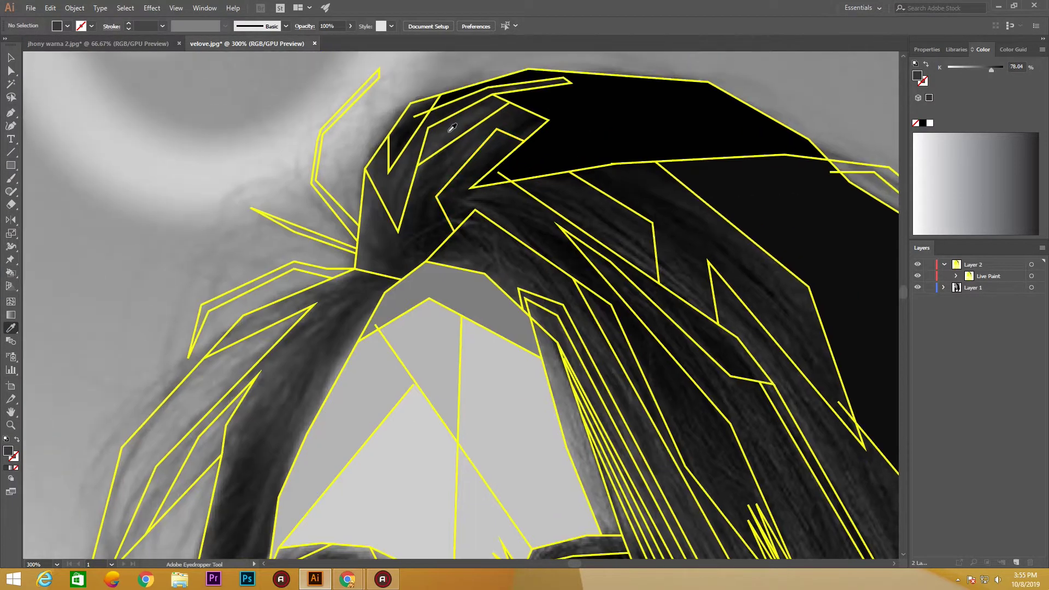
pyautogui.click(439, 159)
pyautogui.press('k')
pyautogui.click(460, 190)
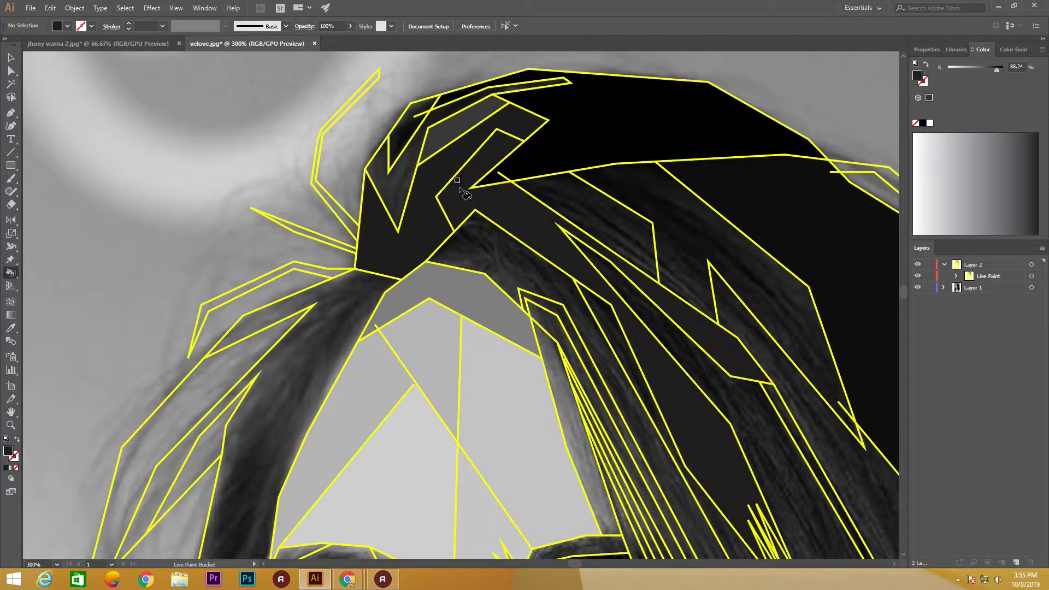
pyautogui.click(576, 184)
# - Sample another grey, undo a mistaken fill and refill the left hair strand
pyautogui.press('i')
pyautogui.click(418, 105)
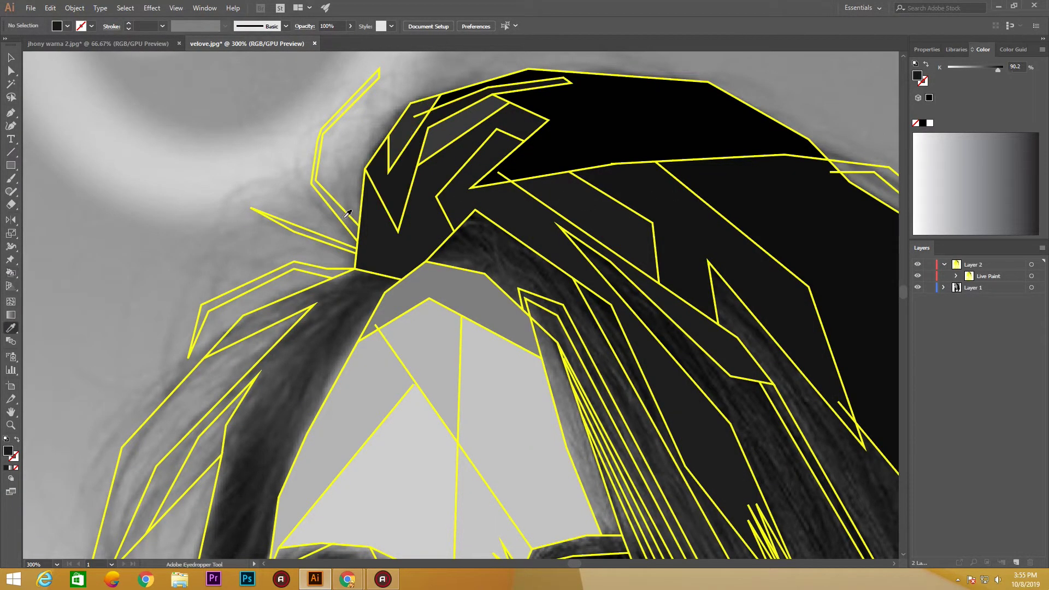
pyautogui.scroll(-1, 323, 279)
pyautogui.scroll(-1, 334, 284)
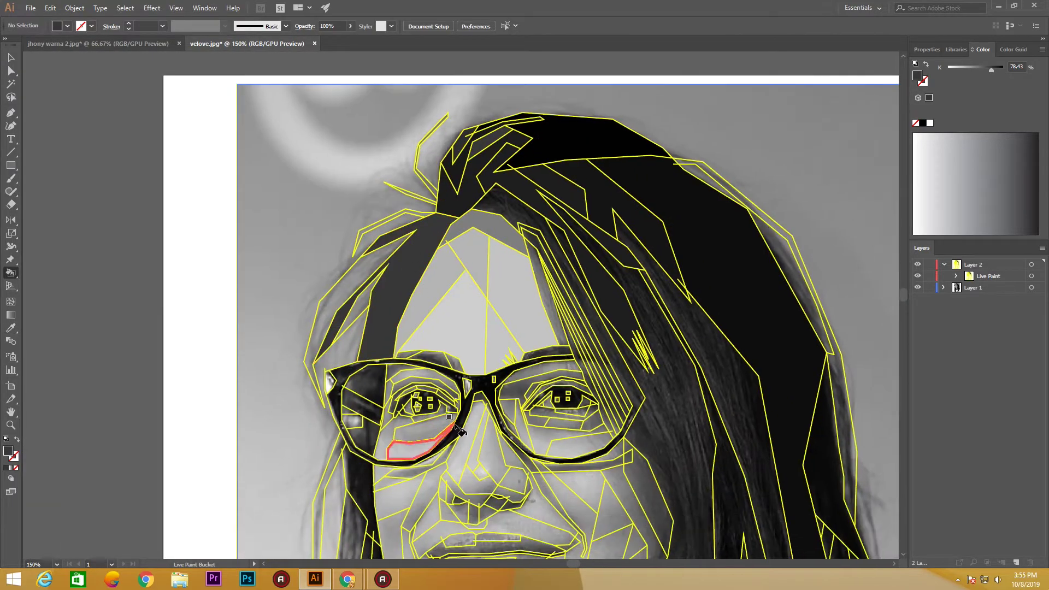
pyautogui.click(341, 290)
pyautogui.press('a')
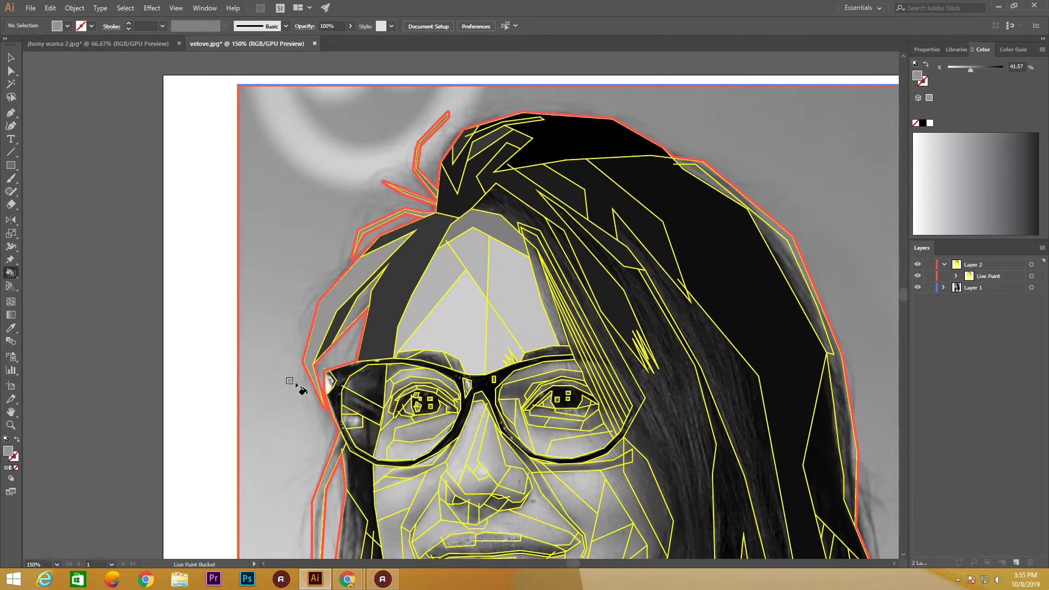
pyautogui.hotkey('ctrl', 'z')
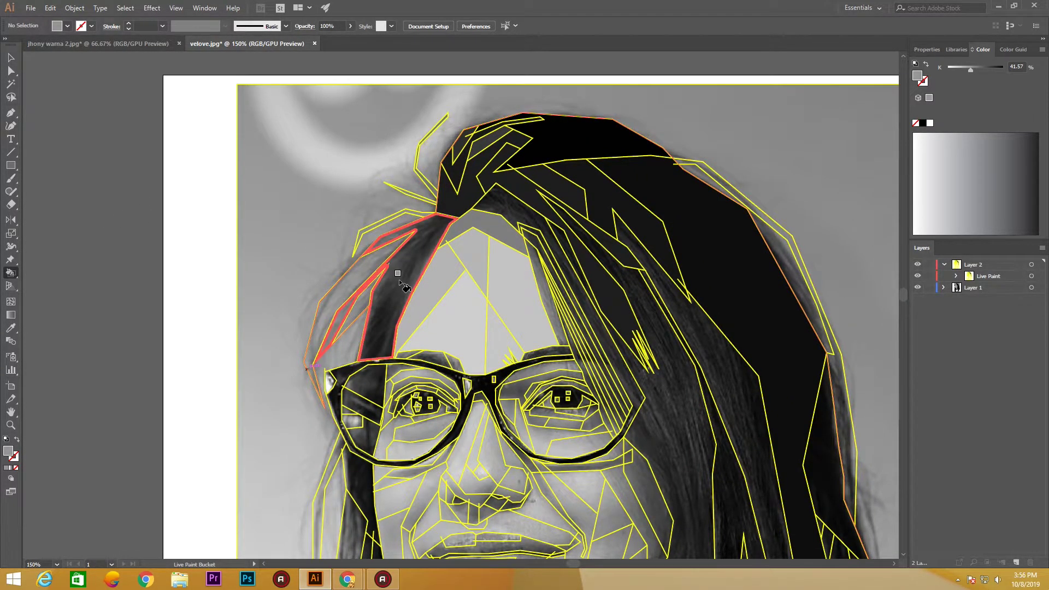
pyautogui.click(400, 281)
# - Switch to the Eyedropper and scroll the view toward the glasses
pyautogui.press('i')
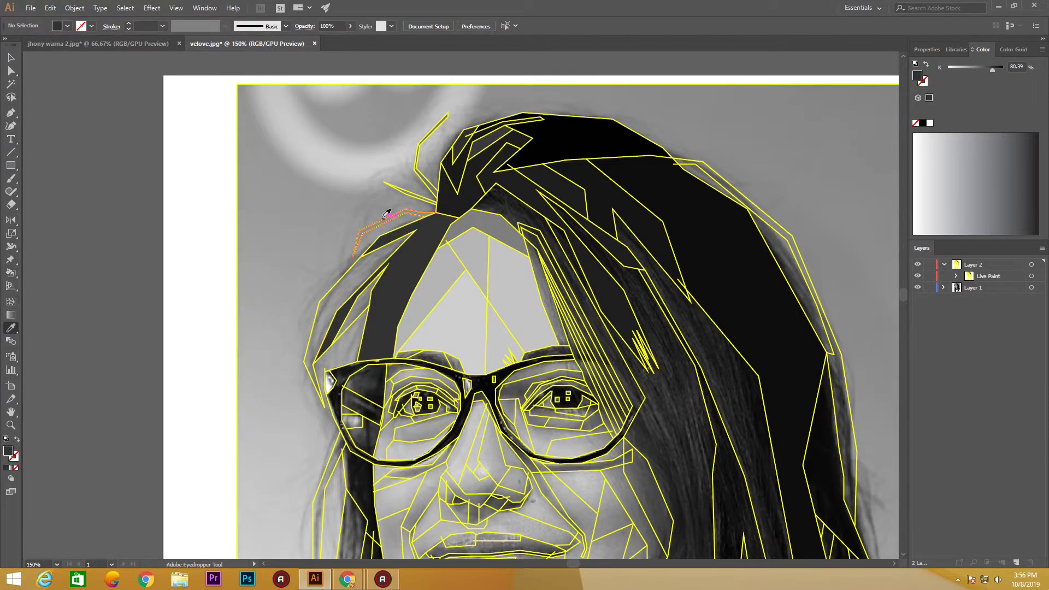
pyautogui.press('i')
pyautogui.scroll(4, 441, 263)
pyautogui.scroll(3, 360, 76)
pyautogui.hscroll(-2, 360, 77)
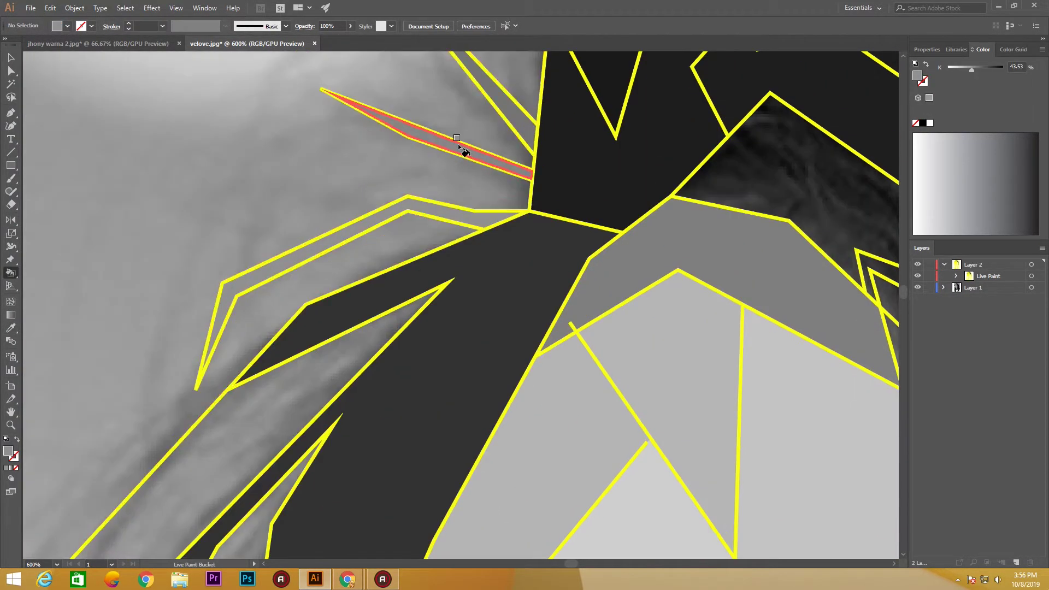
pyautogui.scroll(-3, 350, 344)
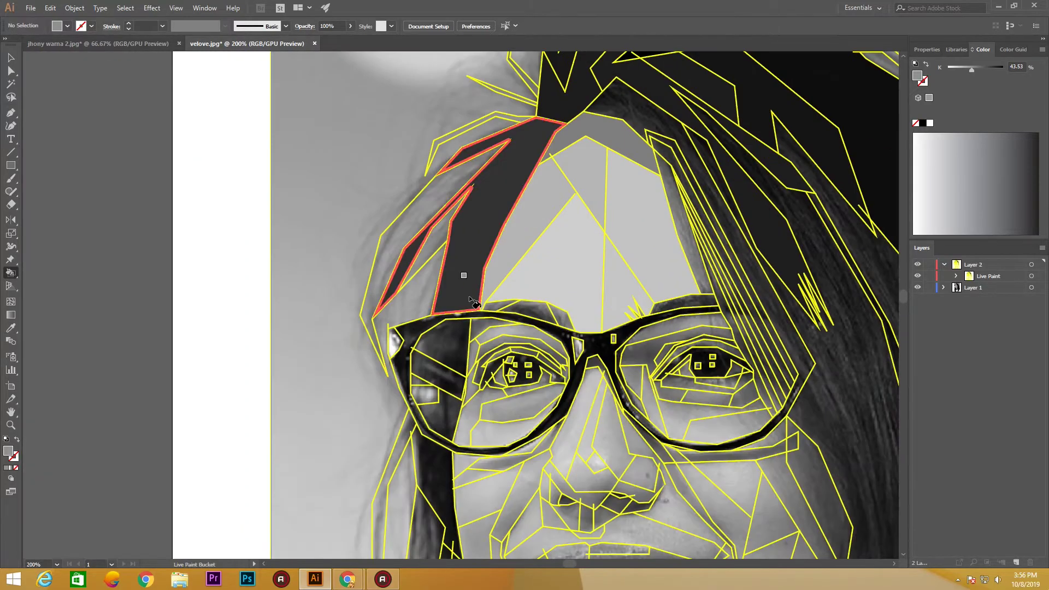
# - Fill the lens region with the dark grey of the glasses frame
pyautogui.moveTo(246, 432)
pyautogui.mouseDown()
pyautogui.moveTo(247, 349)
pyautogui.moveTo(226, 319)
pyautogui.mouseUp()
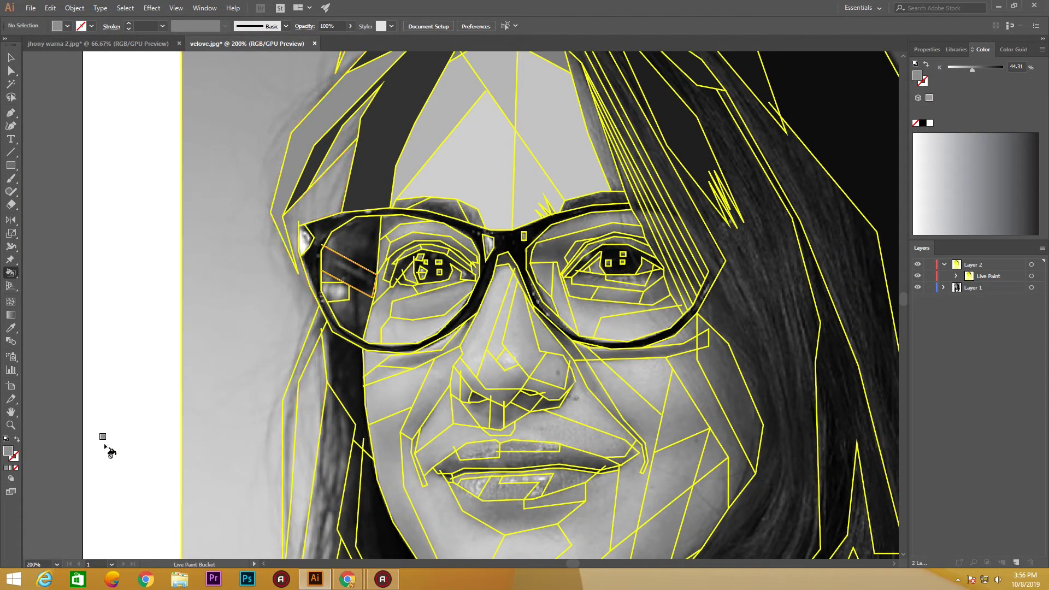
pyautogui.keyDown('alt'); pyautogui.click(317, 241); pyautogui.keyUp('alt')
pyautogui.click(352, 270)
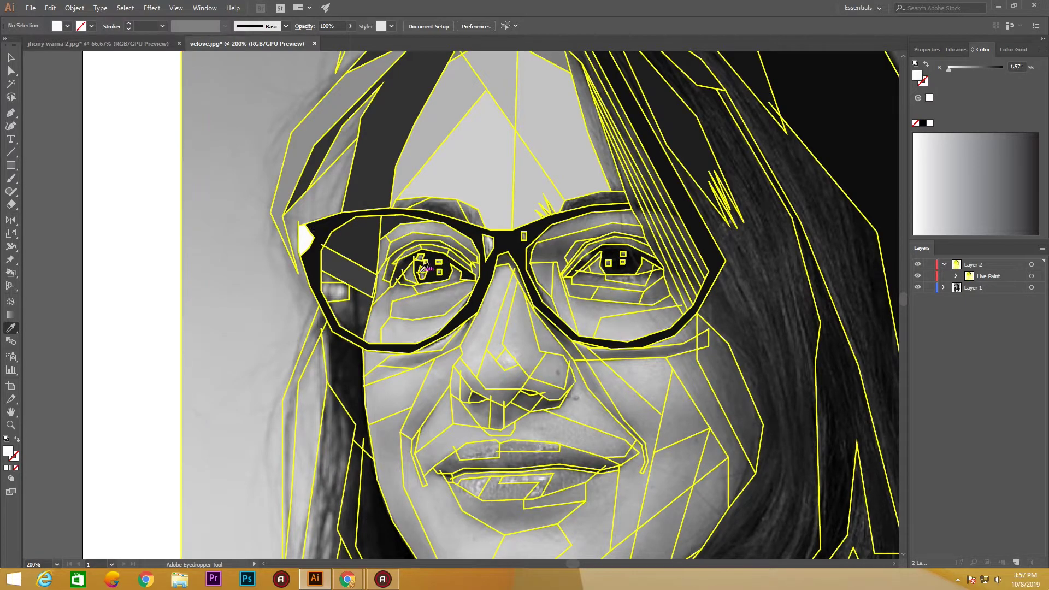
pyautogui.keyDown('alt'); pyautogui.click(617, 217); pyautogui.keyUp('alt')
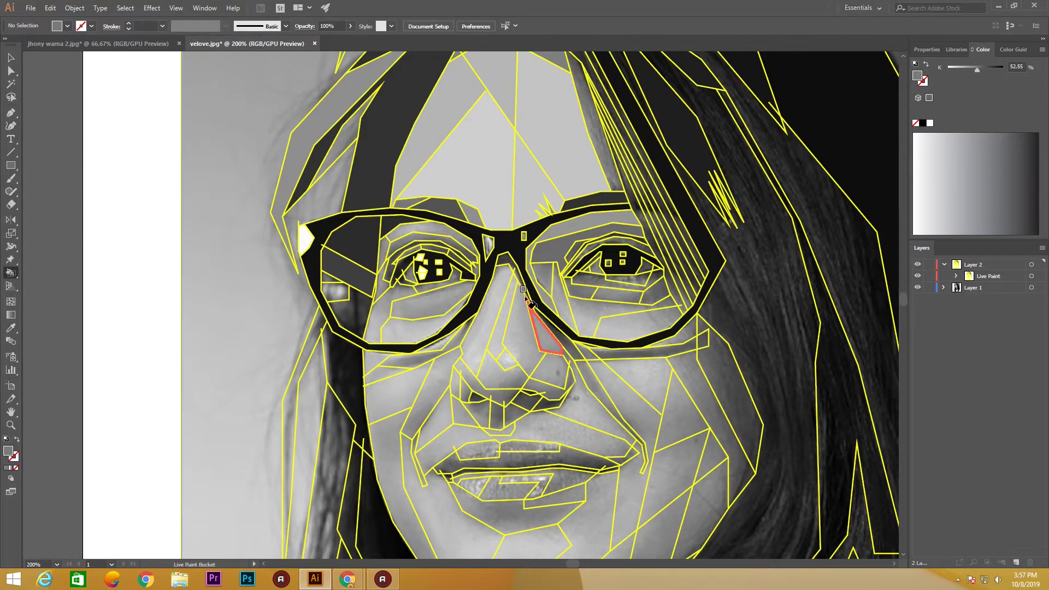
pyautogui.scroll(2, 524, 289)
pyautogui.hotkey('shift', 'l')
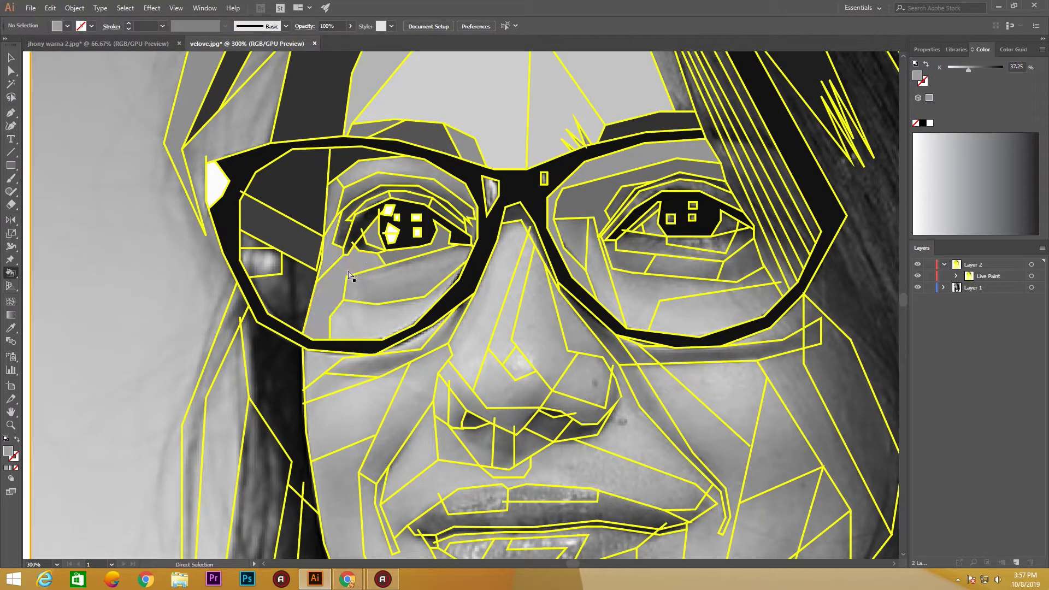
# - Fill the region under the left eye with a darker sampled grey
pyautogui.keyDown('alt'); pyautogui.click(290, 218); pyautogui.keyUp('alt')
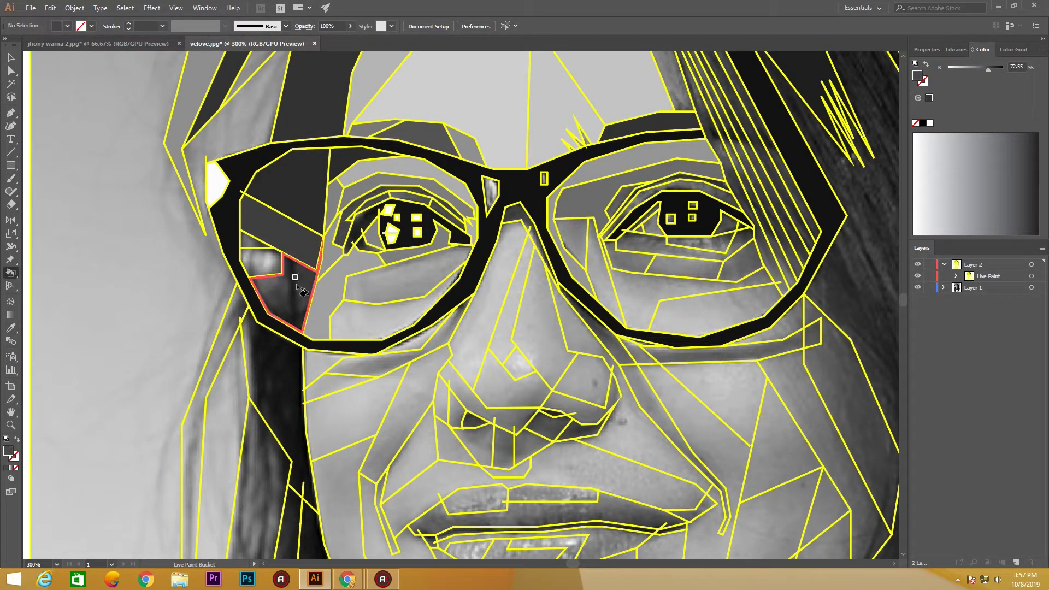
pyautogui.scroll(1, 306, 290)
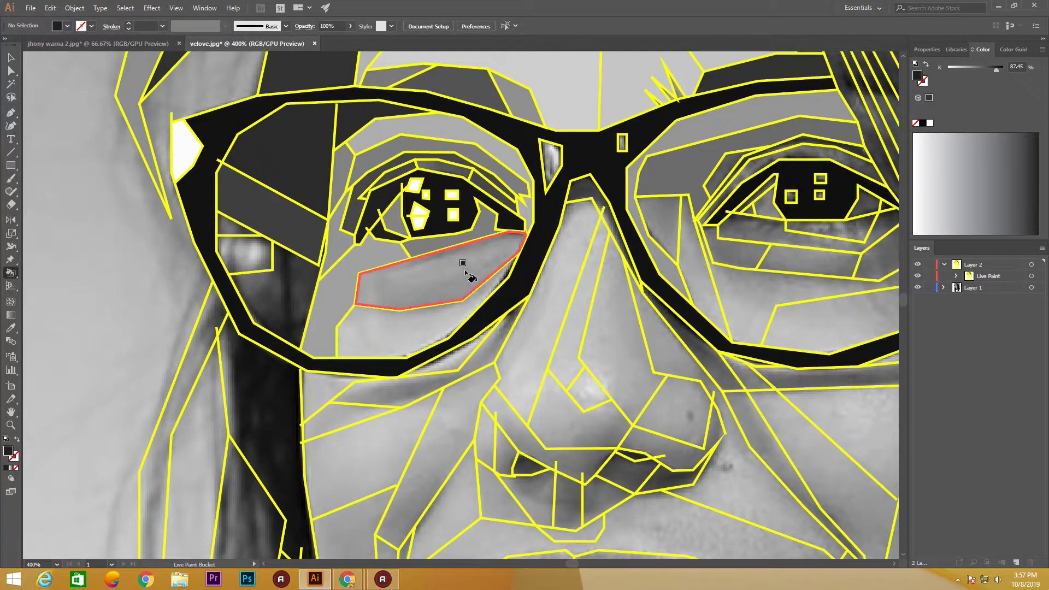
pyautogui.keyDown('alt'); pyautogui.click(416, 344); pyautogui.keyUp('alt')
pyautogui.scroll(-2, 417, 329)
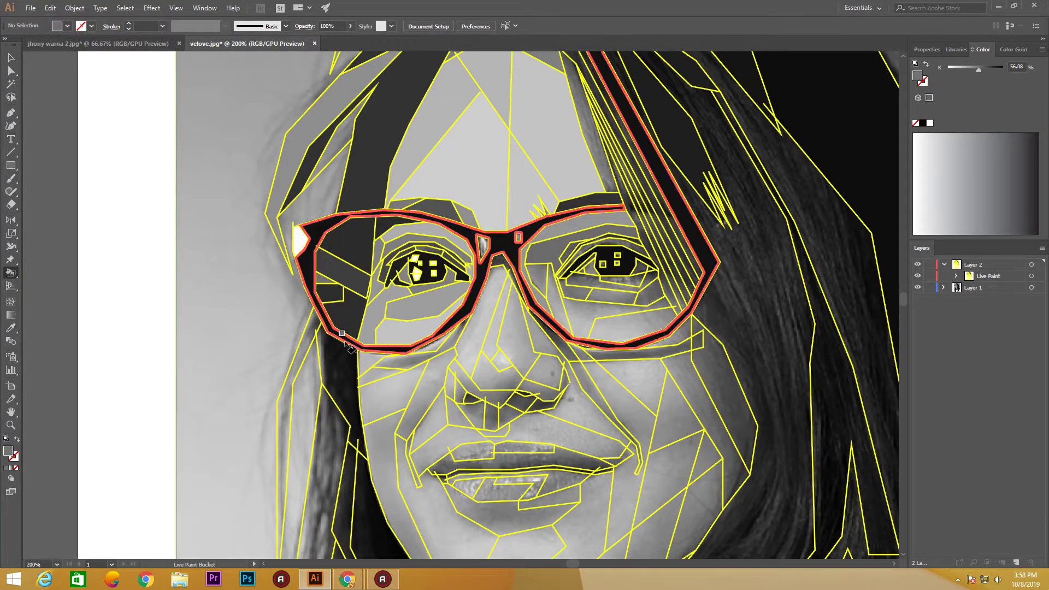
pyautogui.moveTo(508, 330); pyautogui.dragTo(405, 314)
# - Sample greys around the right eye and fill the region beneath it
pyautogui.keyDown('alt'); pyautogui.click(434, 234); pyautogui.keyUp('alt')
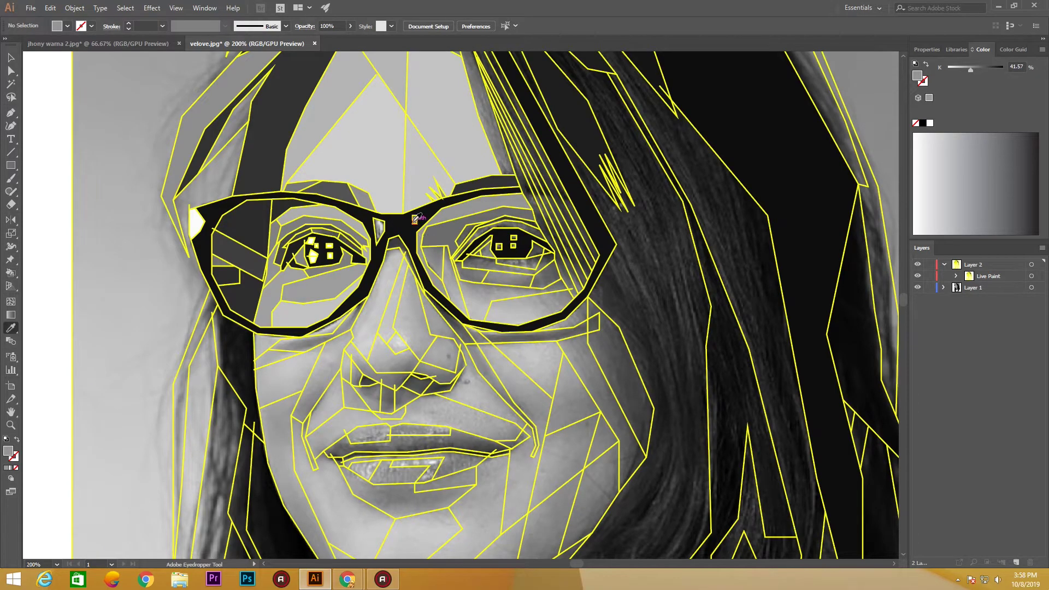
pyautogui.keyDown('alt'); pyautogui.click(442, 276); pyautogui.keyUp('alt')
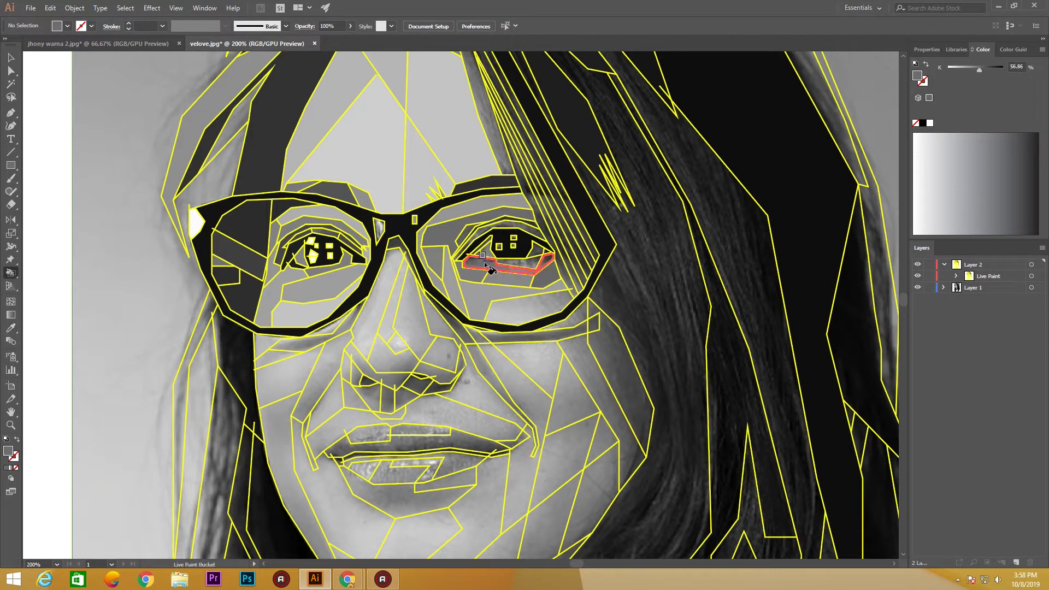
pyautogui.scroll(3, 487, 253)
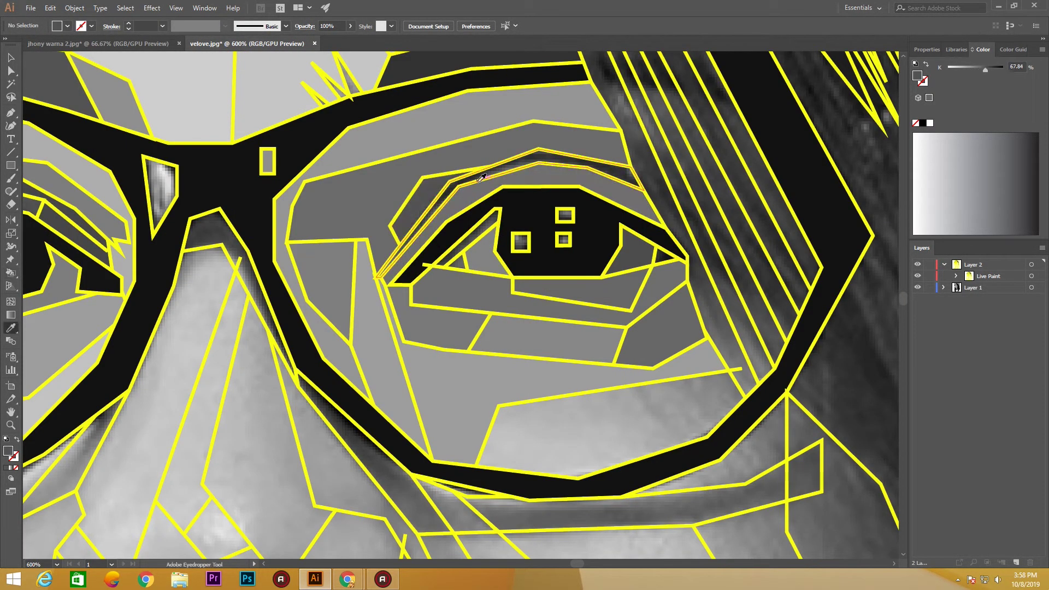
pyautogui.keyDown('alt'); pyautogui.click(566, 208); pyautogui.keyUp('alt')
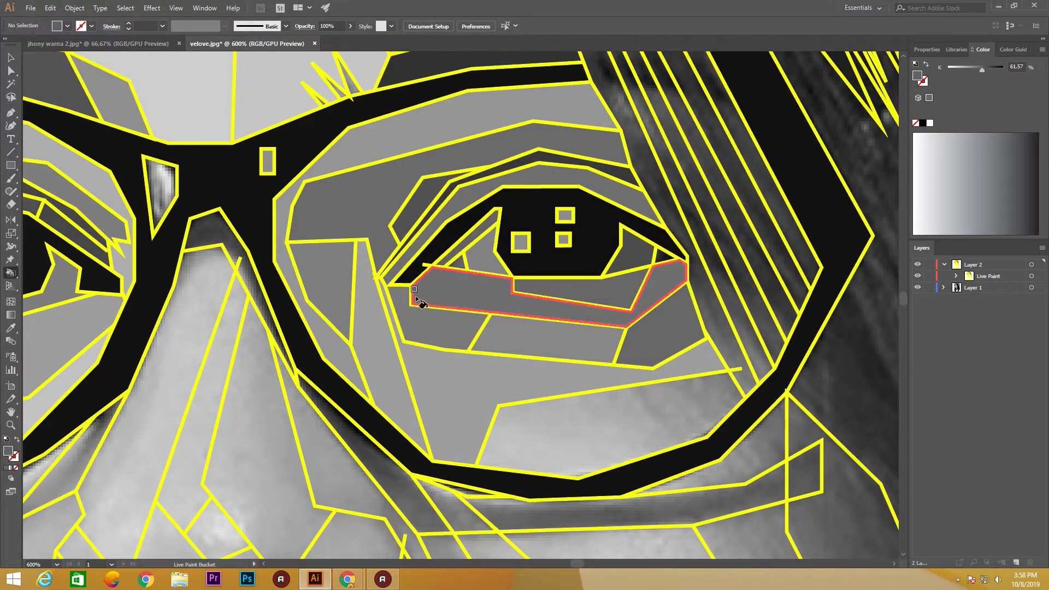
pyautogui.keyDown('alt'); pyautogui.click(434, 325); pyautogui.keyUp('alt')
pyautogui.click(621, 405)
# - Fill the area left of the mouth, the upper lip and the region under the nose with sampled greys
pyautogui.scroll(-3, 493, 359)
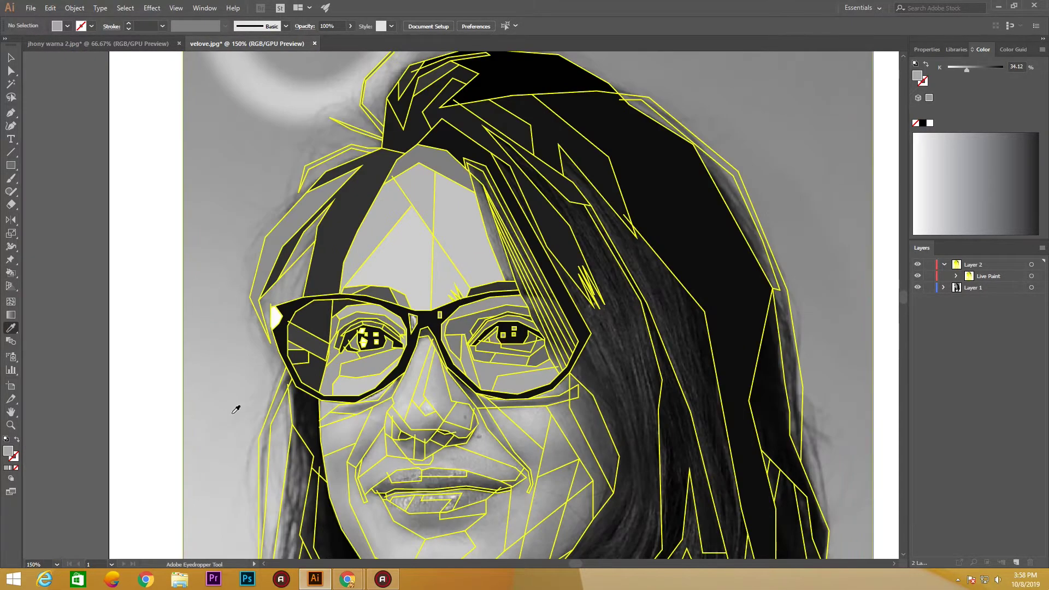
pyautogui.scroll(-1, 235, 410)
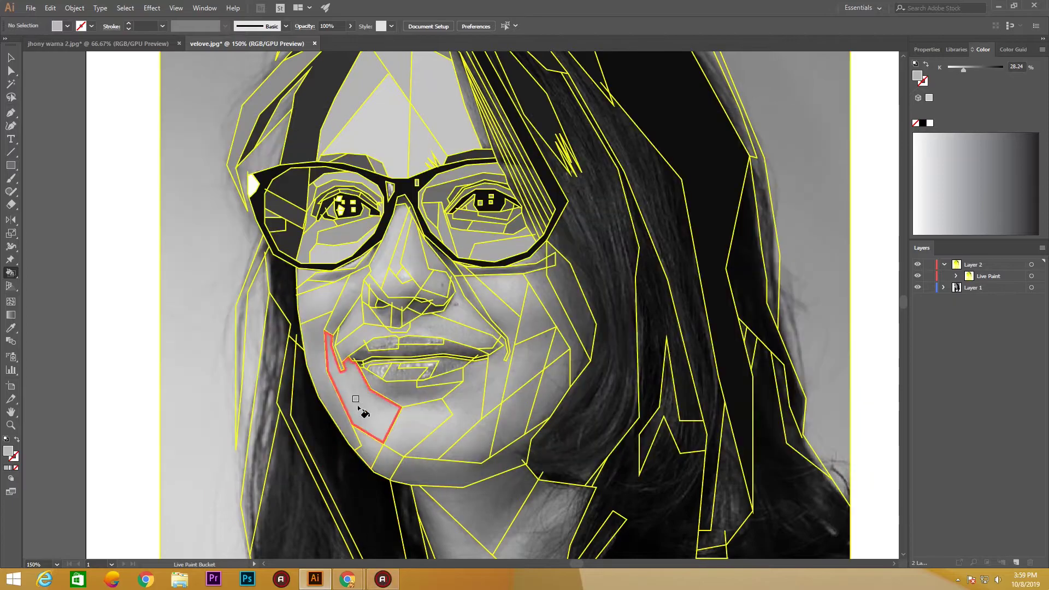
pyautogui.keyDown('alt'); pyautogui.click(385, 376); pyautogui.keyUp('alt')
pyautogui.keyDown('alt'); pyautogui.click(455, 358); pyautogui.keyUp('alt')
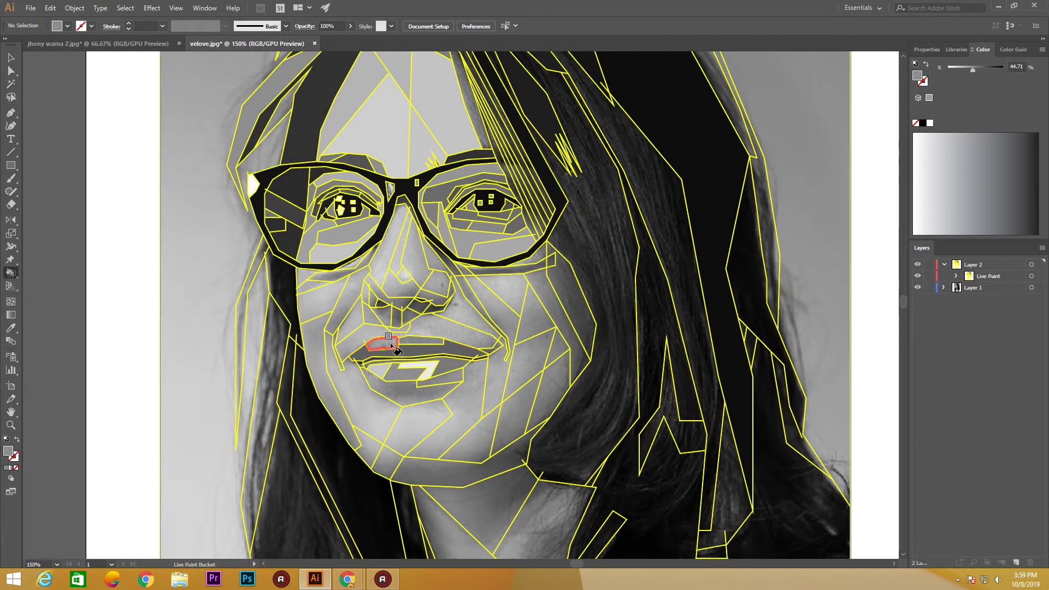
pyautogui.keyDown('alt'); pyautogui.click(456, 334); pyautogui.keyUp('alt')
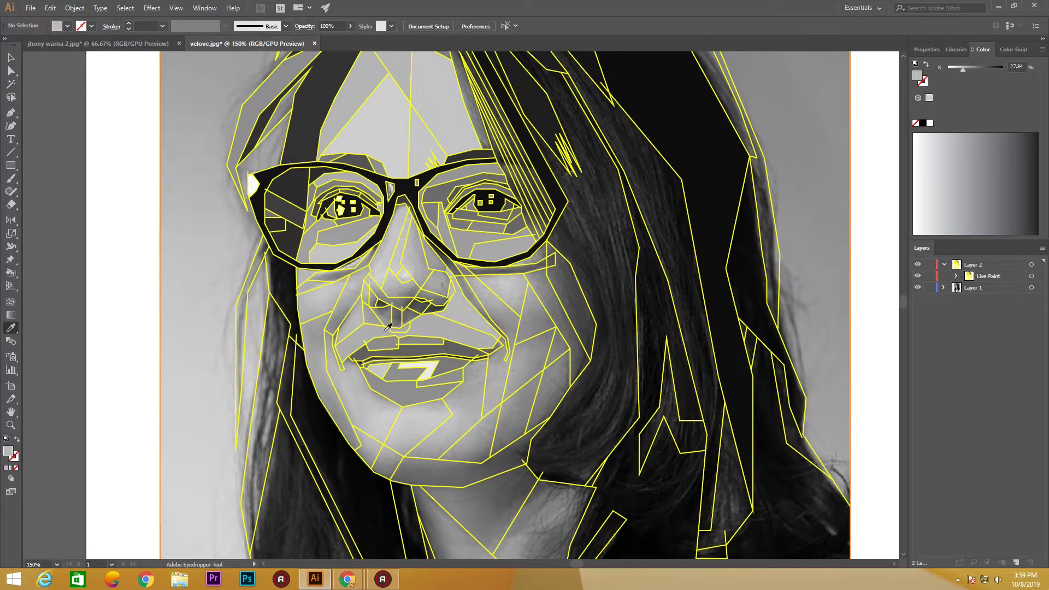
pyautogui.keyDown('alt'); pyautogui.click(398, 312); pyautogui.keyUp('alt')
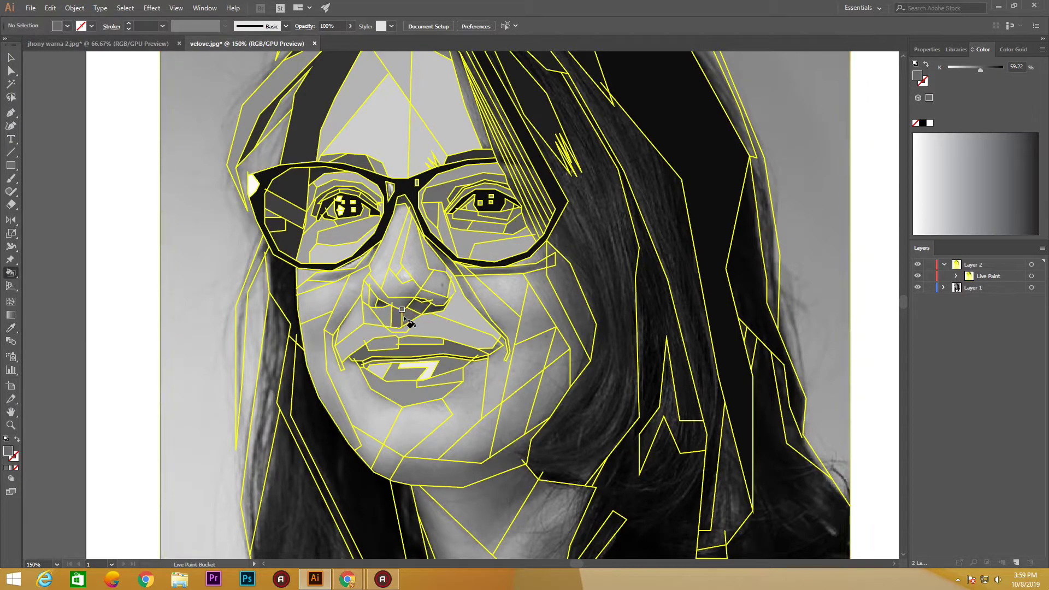
pyautogui.keyDown('alt'); pyautogui.click(443, 284); pyautogui.keyUp('alt')
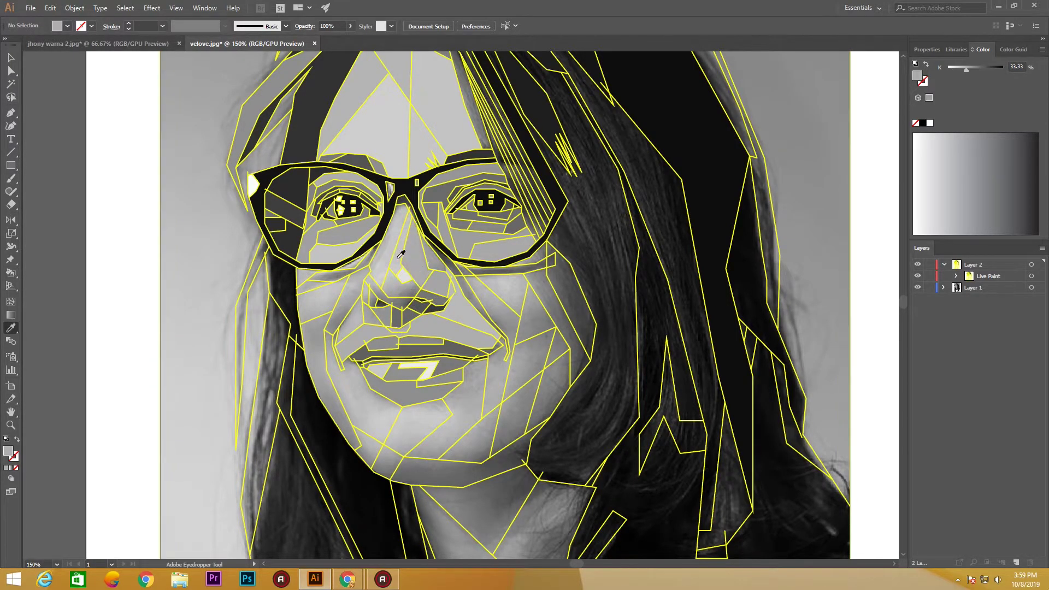
# - Fill the nose light grey, then the cheeks, chin and small regions beside the glasses
pyautogui.keyDown('alt'); pyautogui.click(392, 264); pyautogui.keyUp('alt')
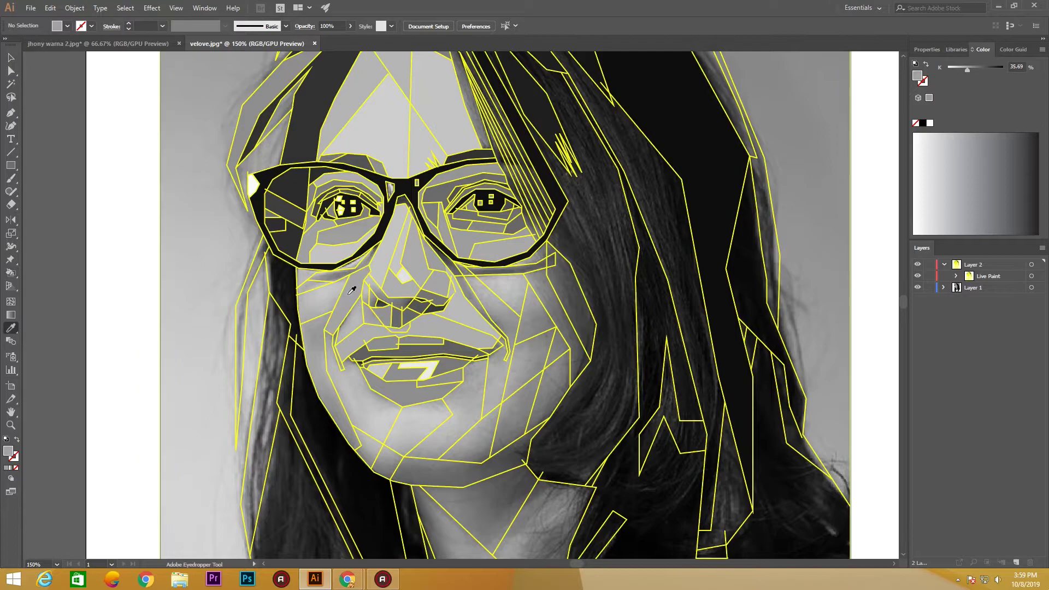
pyautogui.keyDown('alt'); pyautogui.click(320, 290); pyautogui.keyUp('alt')
pyautogui.keyDown('alt'); pyautogui.click(375, 442); pyautogui.keyUp('alt')
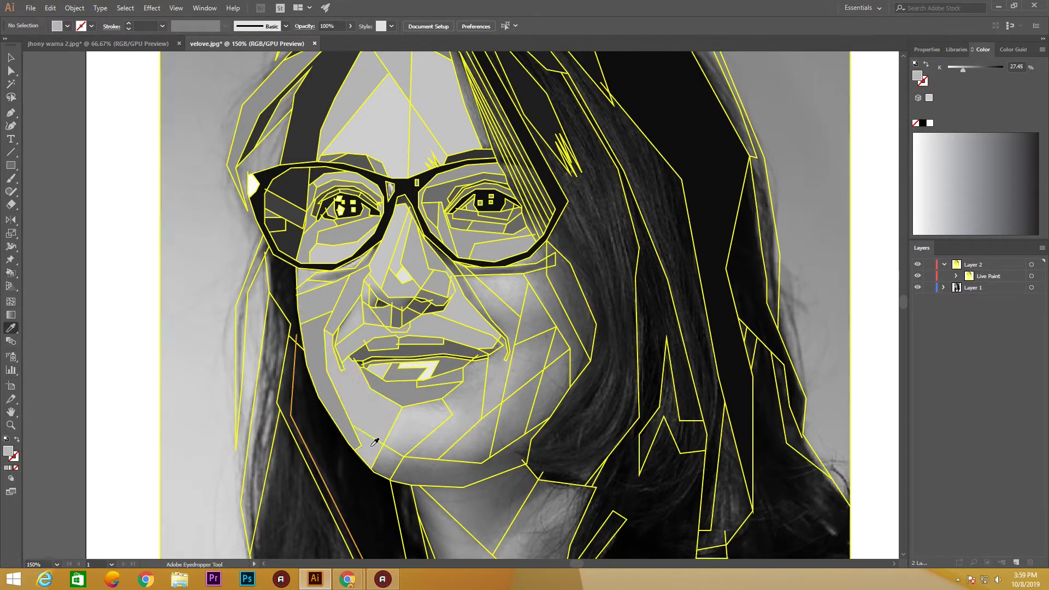
pyautogui.click(372, 447)
pyautogui.keyDown('alt'); pyautogui.click(494, 379); pyautogui.keyUp('alt')
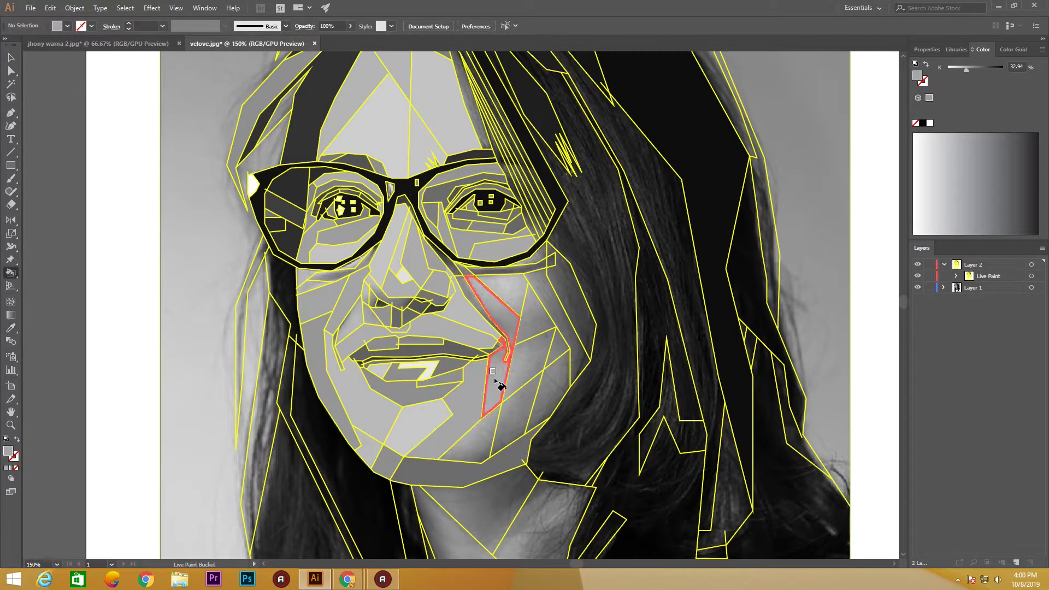
pyautogui.click(494, 381)
pyautogui.keyDown('alt'); pyautogui.click(452, 263); pyautogui.keyUp('alt')
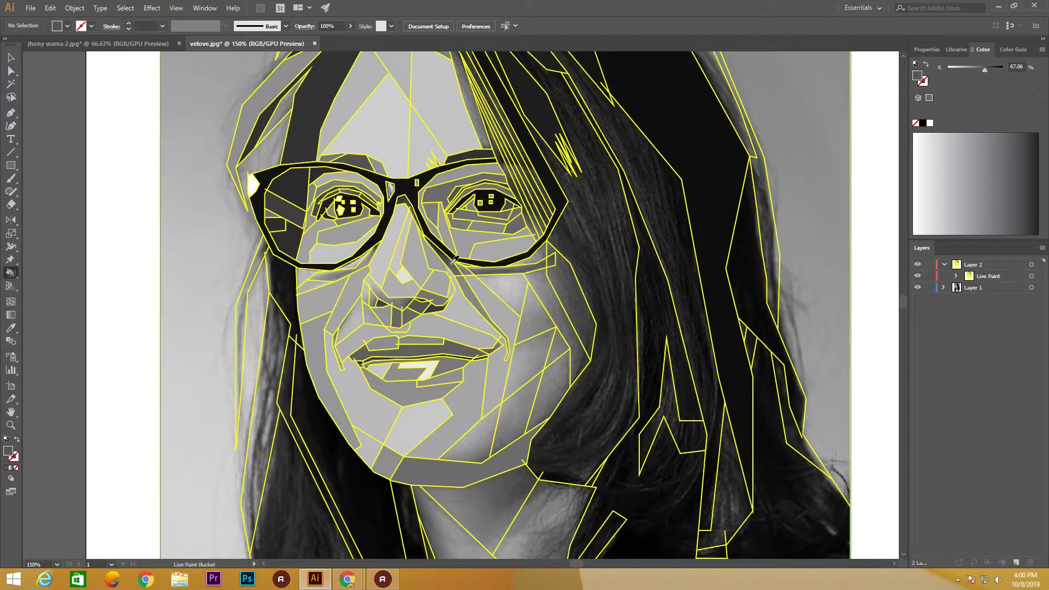
pyautogui.click(551, 262)
pyautogui.keyDown('alt'); pyautogui.click(565, 345); pyautogui.keyUp('alt')
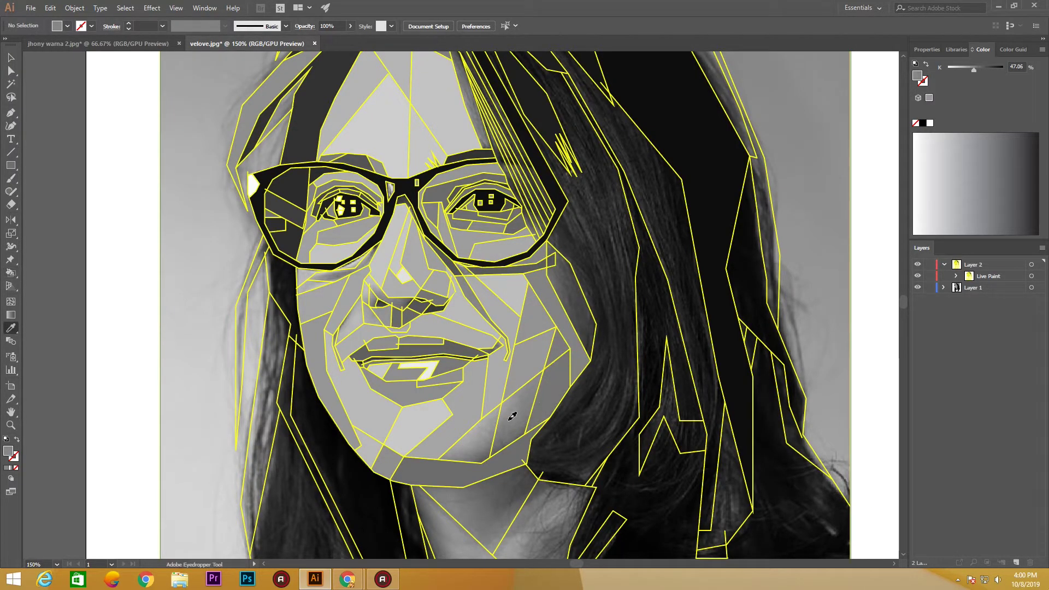
# - Sample a dark tone and fill the strip under the glasses and the sliver beside the nose
pyautogui.keyDown('alt'); pyautogui.click(585, 297); pyautogui.keyUp('alt')
pyautogui.click(375, 344)
pyautogui.scroll(2, 362, 281)
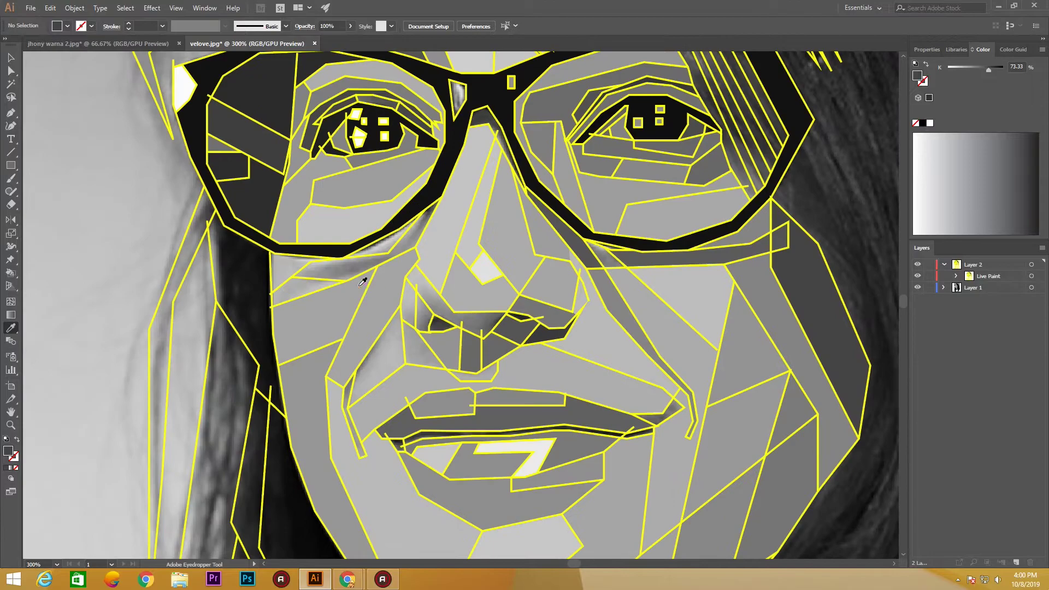
pyautogui.click(362, 281)
pyautogui.keyDown('alt'); pyautogui.click(355, 290); pyautogui.keyUp('alt')
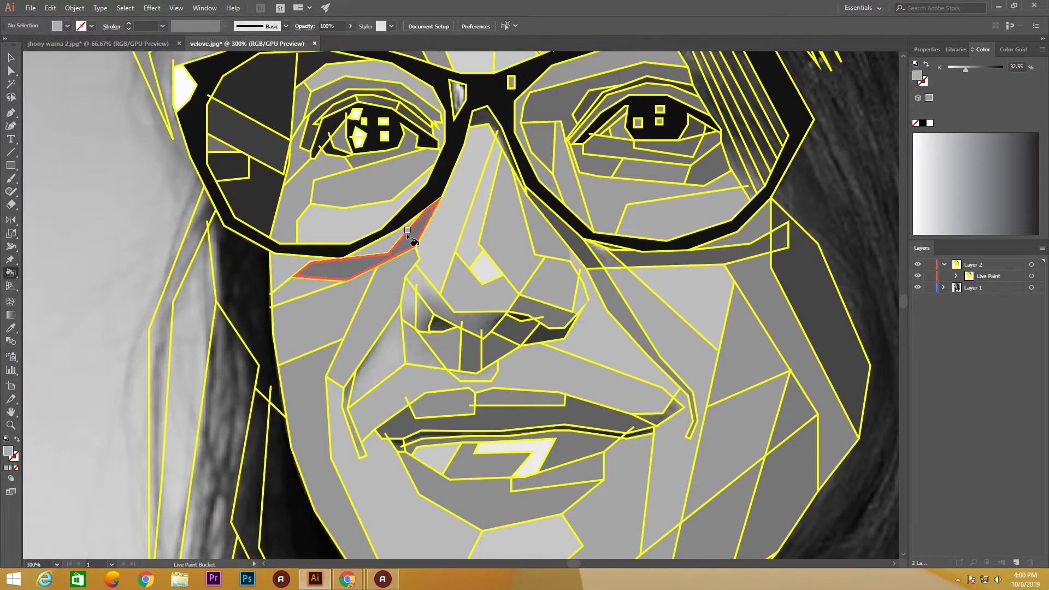
pyautogui.click(411, 320)
pyautogui.keyDown('alt'); pyautogui.click(385, 356); pyautogui.keyUp('alt')
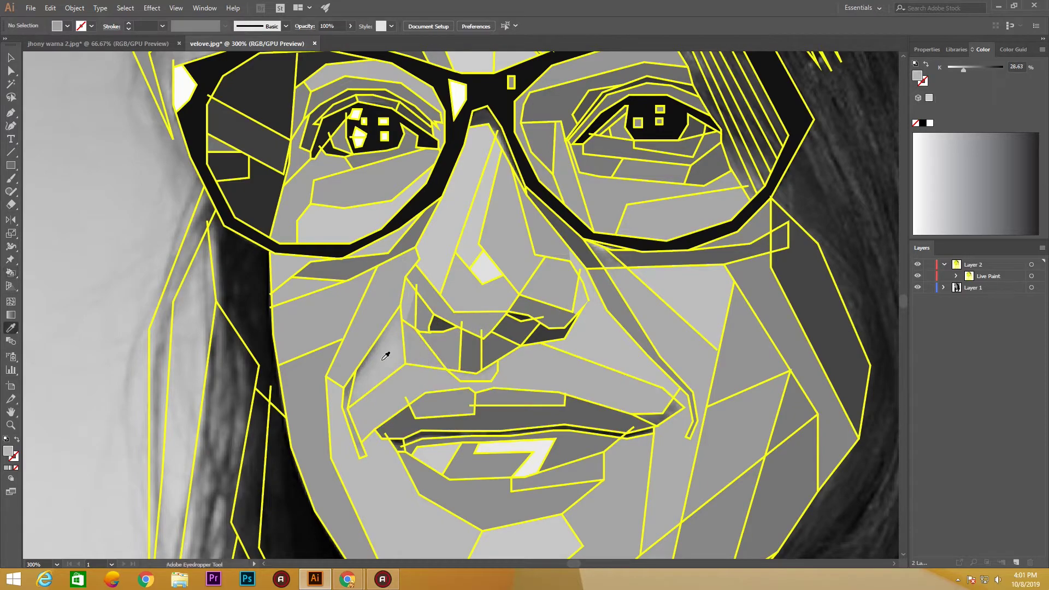
# - Zoom out, bring the forehead and hair into view, and fill the long hair strip
pyautogui.hotkey('ctrl', '0')
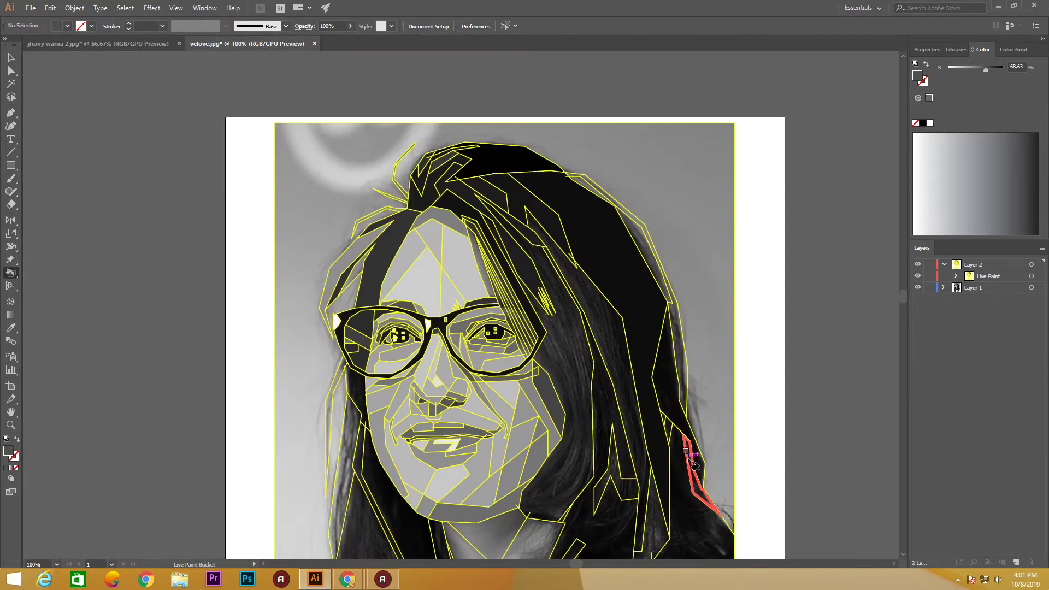
pyautogui.scroll(3, 450, 259)
pyautogui.scroll(2, 449, 259)
pyautogui.moveTo(449, 259); pyautogui.dragTo(460, 352)
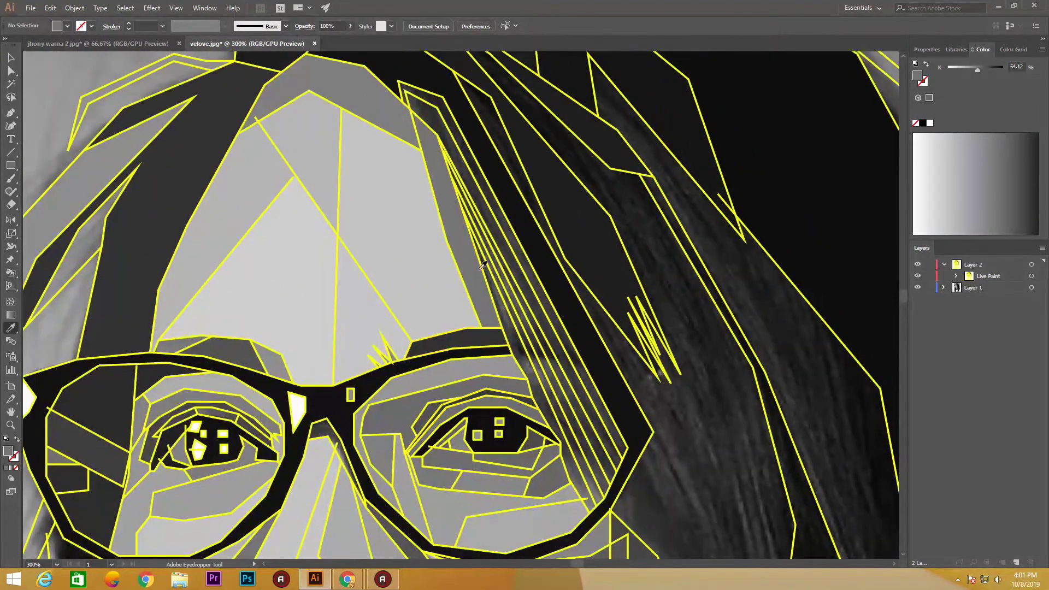
pyautogui.press('i')
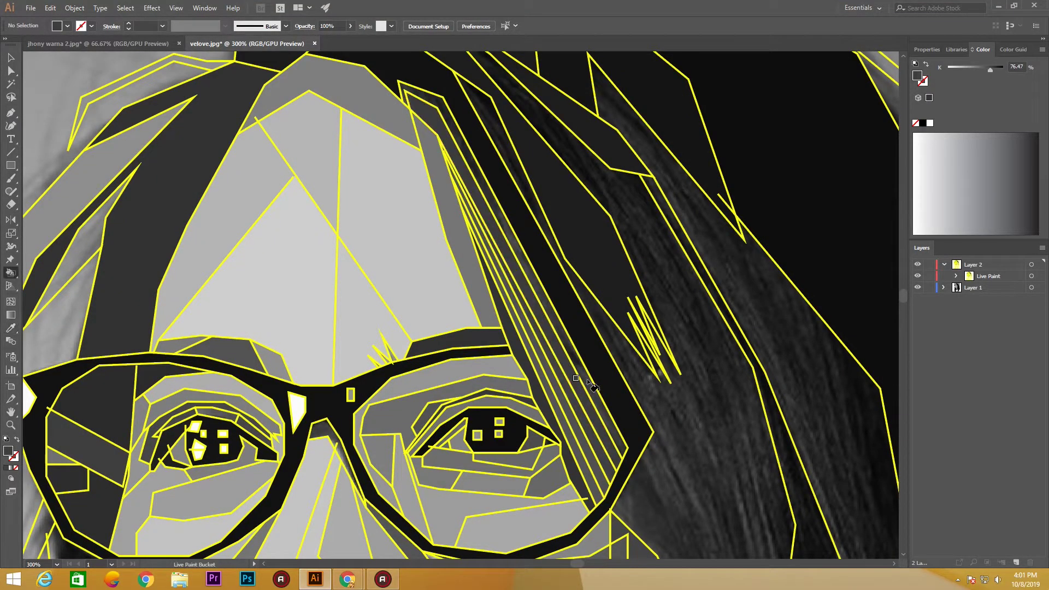
pyautogui.keyDown('alt'); pyautogui.click(588, 380); pyautogui.keyUp('alt')
pyautogui.click(589, 379)
# - Sample the dark hair tone and fill the hair strips on the right dark grey
pyautogui.scroll(-1, 461, 228)
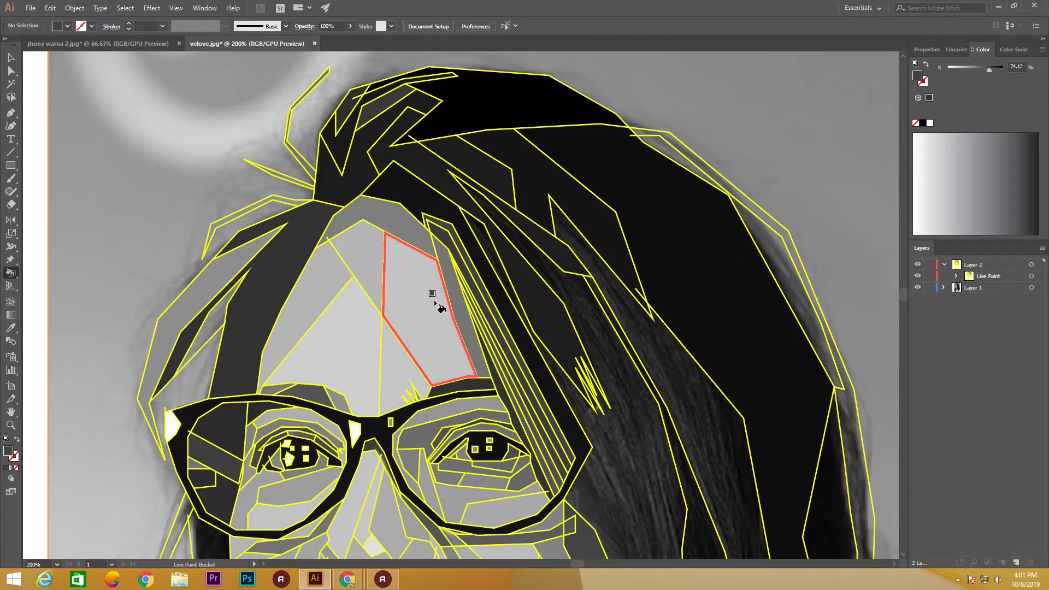
pyautogui.keyDown('alt'); pyautogui.click(525, 241); pyautogui.keyUp('alt')
pyautogui.click(606, 437)
pyautogui.click(604, 345)
pyautogui.moveTo(409, 262); pyautogui.dragTo(349, 60)
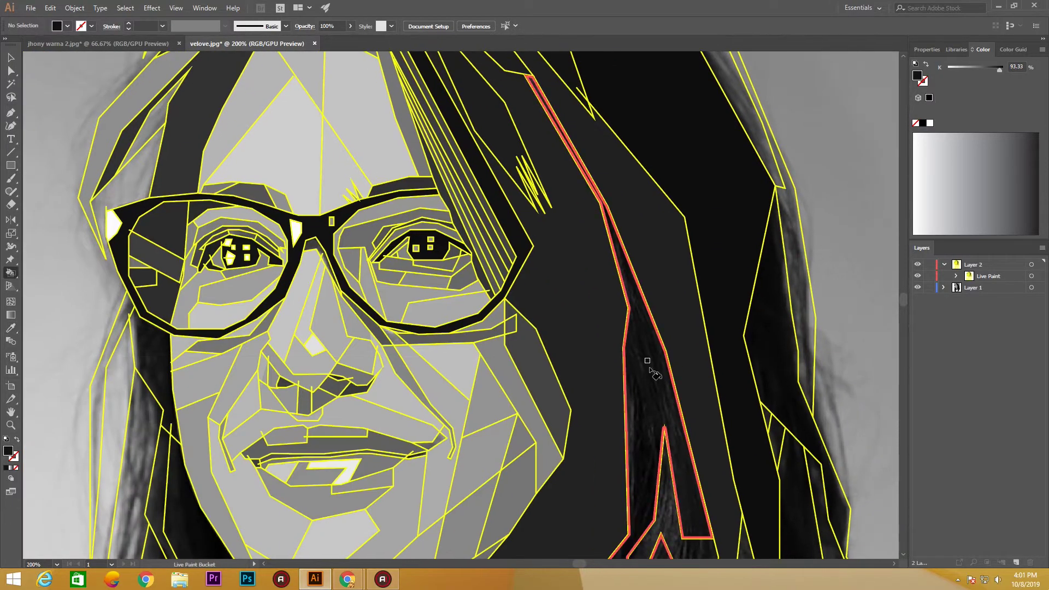
# - Sample a near-black tone and fill a hair strip and the lower-right hair region black
pyautogui.keyDown('alt'); pyautogui.click(653, 364); pyautogui.keyUp('alt')
pyautogui.press('k')
pyautogui.scroll(-3, 653, 383)
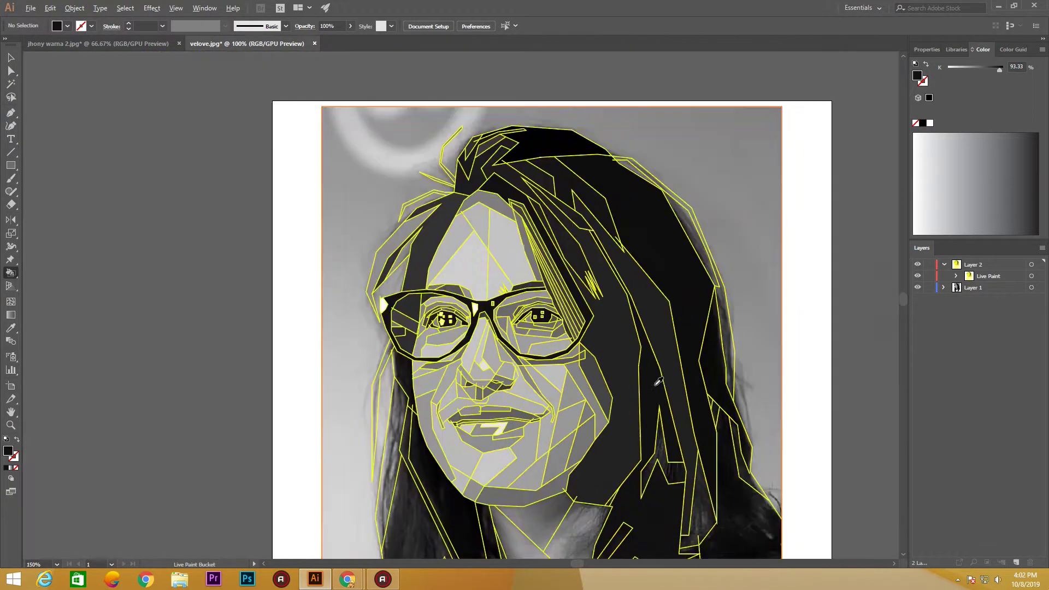
pyautogui.scroll(2, 459, 206)
pyautogui.click(452, 193)
pyautogui.click(586, 256)
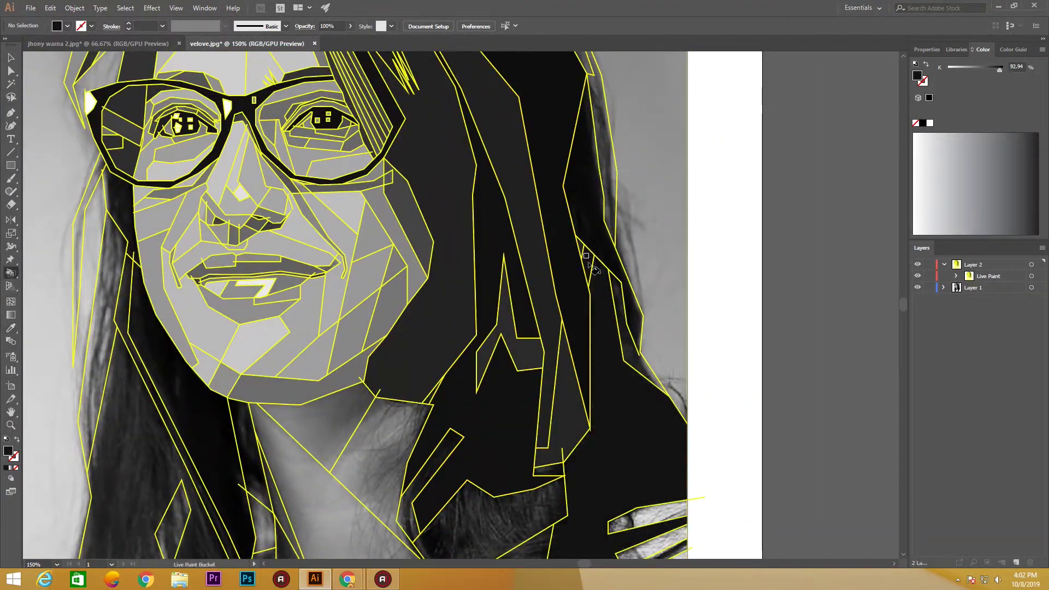
# - Fill a hair region dark grey and the neck triangle medium grey
pyautogui.keyDown('alt'); pyautogui.click(585, 252); pyautogui.keyUp('alt')
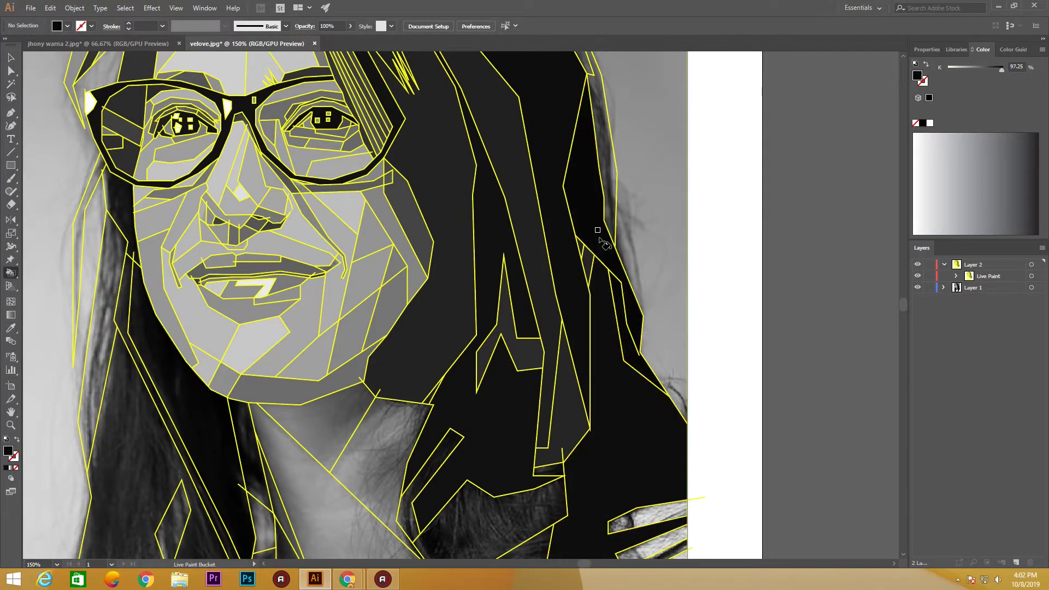
pyautogui.click(516, 511)
pyautogui.moveTo(516, 511); pyautogui.dragTo(615, 434)
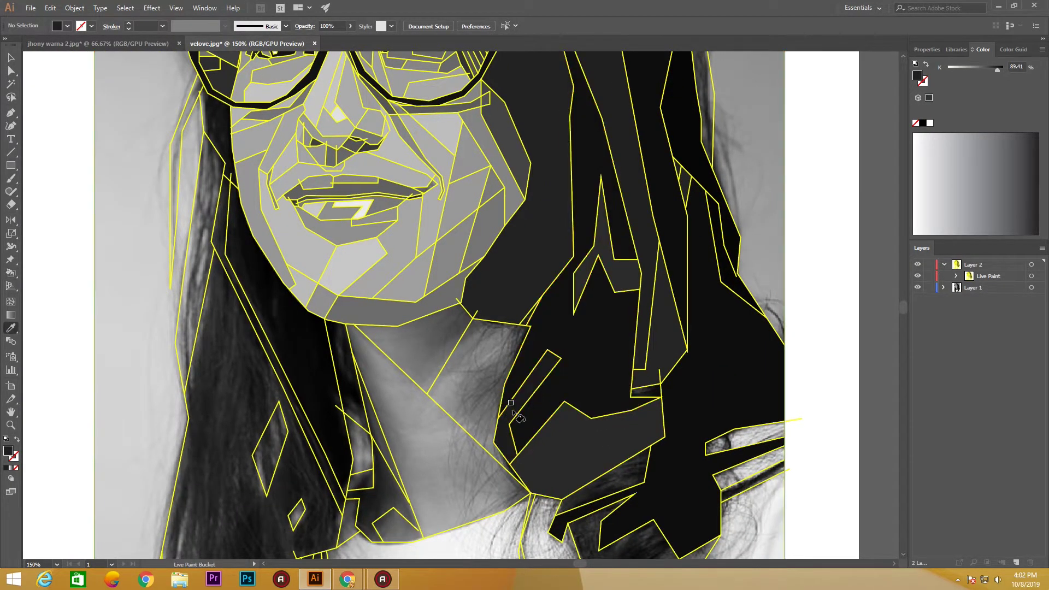
pyautogui.keyDown('alt'); pyautogui.click(421, 349); pyautogui.keyUp('alt')
pyautogui.click(399, 393)
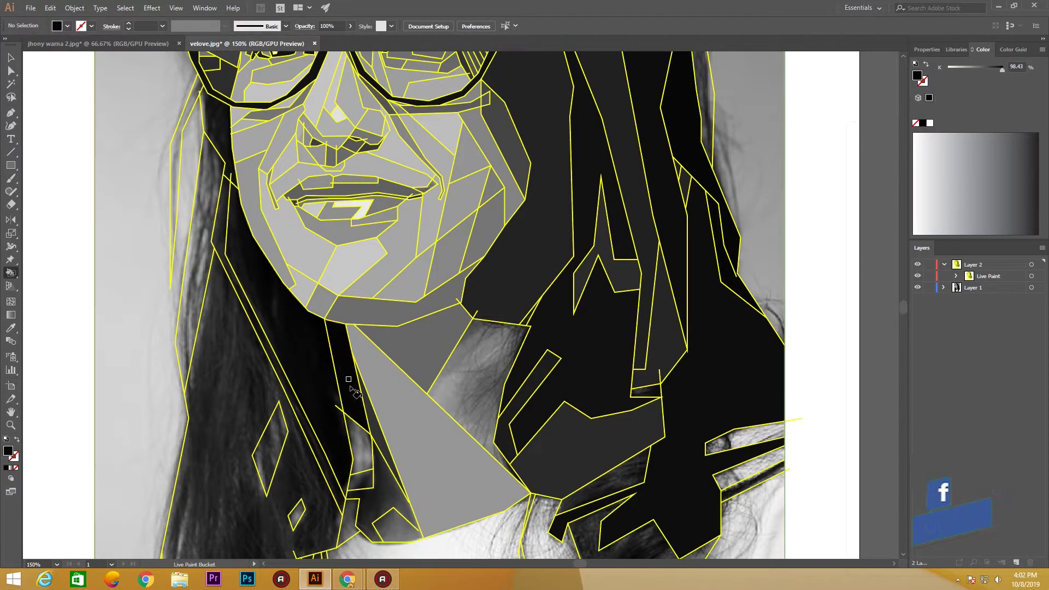
# - Fill the hair regions beside the neck and near the collar dark
pyautogui.keyDown('alt'); pyautogui.click(390, 477); pyautogui.keyUp('alt')
pyautogui.click(387, 491)
pyautogui.keyDown('alt'); pyautogui.click(390, 536); pyautogui.keyUp('alt')
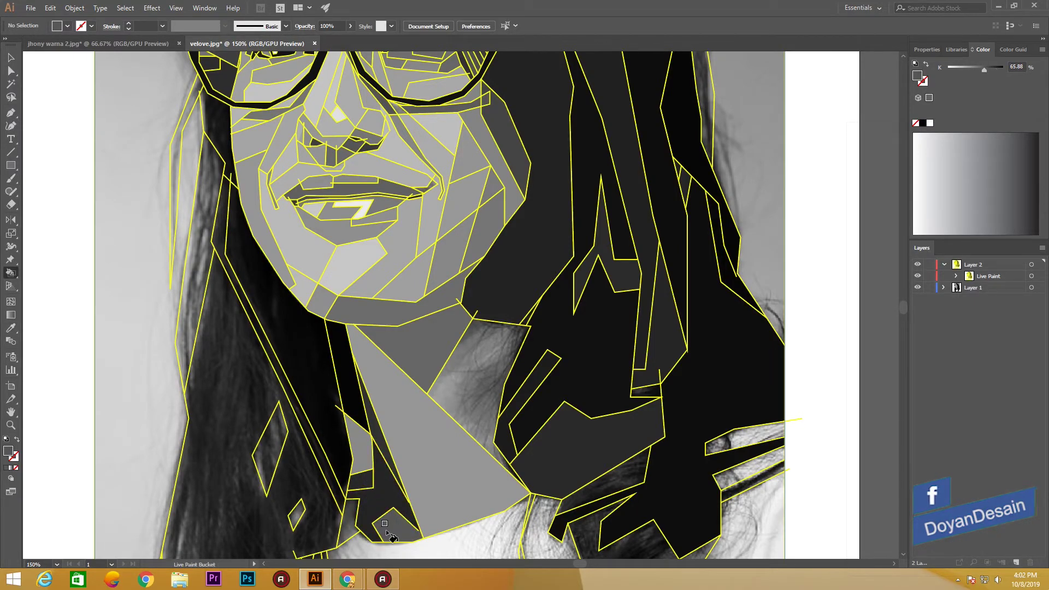
pyautogui.click(454, 380)
pyautogui.moveTo(453, 381); pyautogui.dragTo(609, 397)
# - Fill the small triangle near the hand light grey and the thin strip beside the hair dark
pyautogui.click(387, 388)
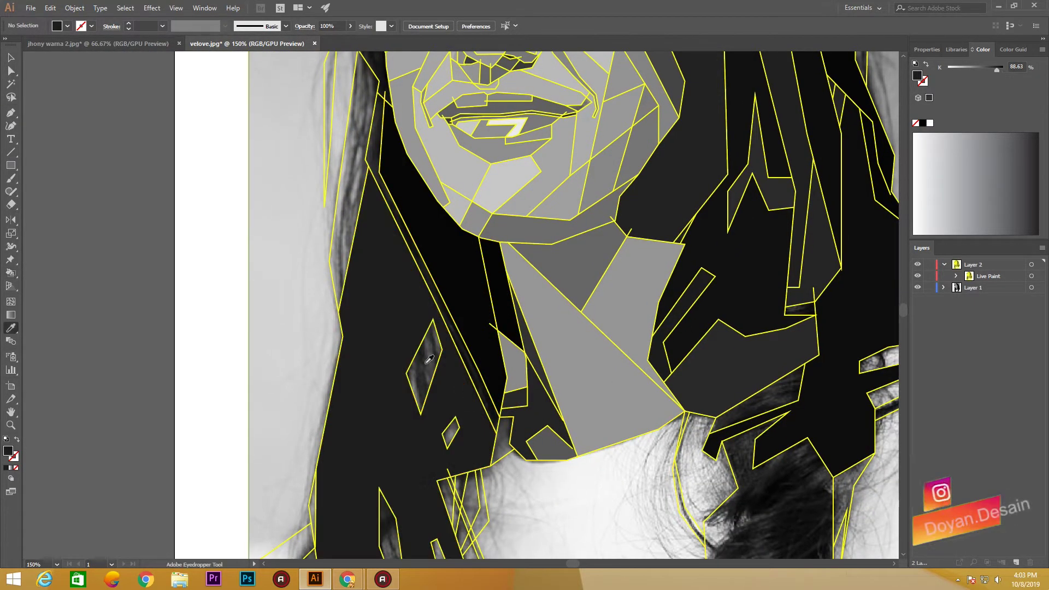
pyautogui.moveTo(386, 388); pyautogui.dragTo(391, 413)
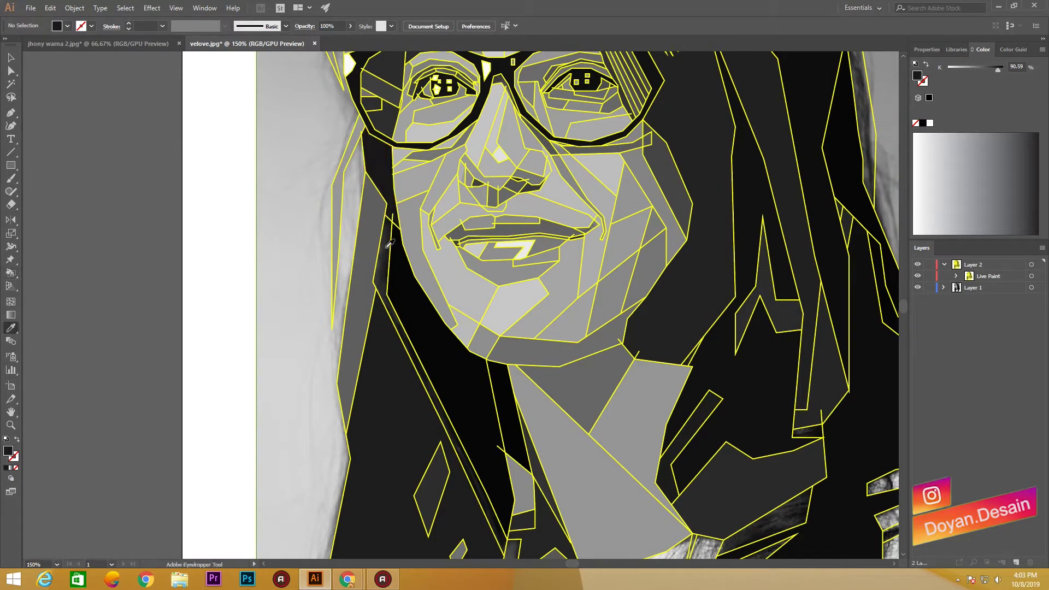
pyautogui.scroll(-5, 389, 244)
pyautogui.scroll(-2, 382, 273)
pyautogui.scroll(-3, 377, 290)
pyautogui.keyDown('alt'); pyautogui.click(376, 298); pyautogui.keyUp('alt')
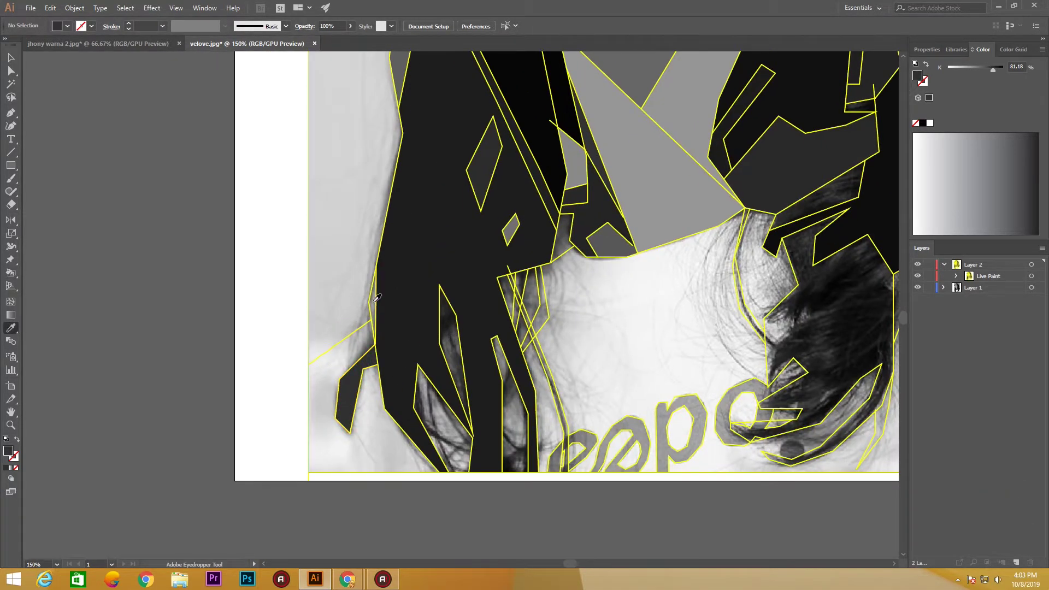
pyautogui.keyDown('alt'); pyautogui.click(541, 306); pyautogui.keyUp('alt')
pyautogui.click(440, 420)
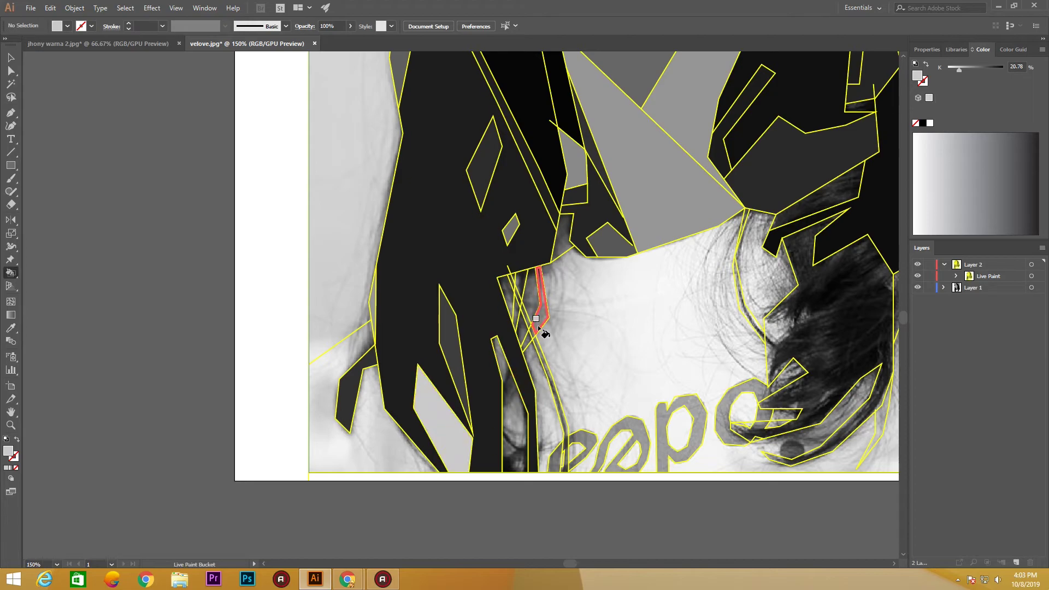
pyautogui.keyDown('alt'); pyautogui.click(511, 287); pyautogui.keyUp('alt')
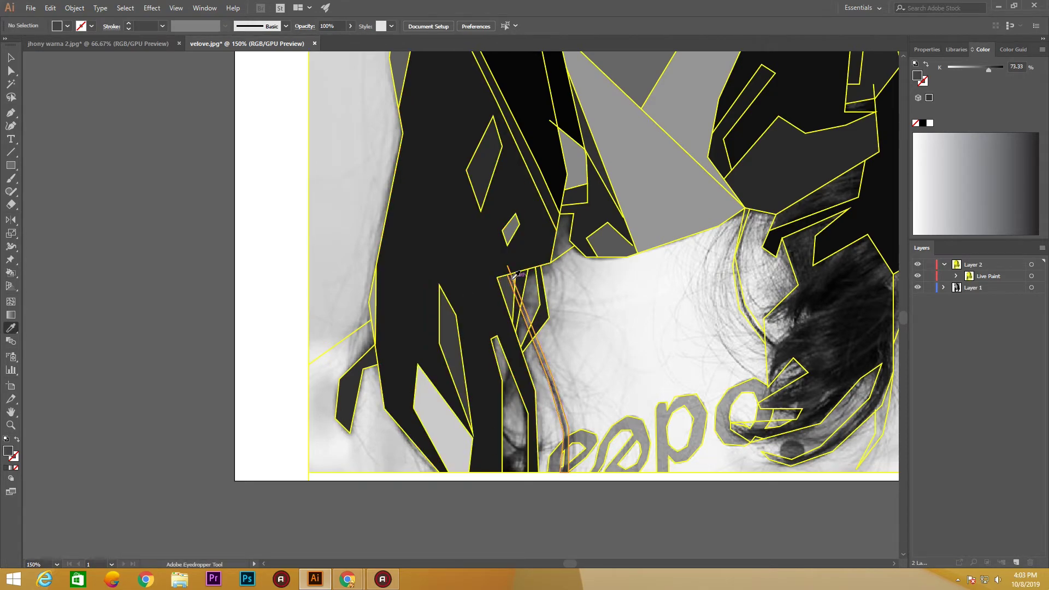
# - Sample the shirt's light grey and fill the shirt area and the wedge by the hair
pyautogui.click(552, 375)
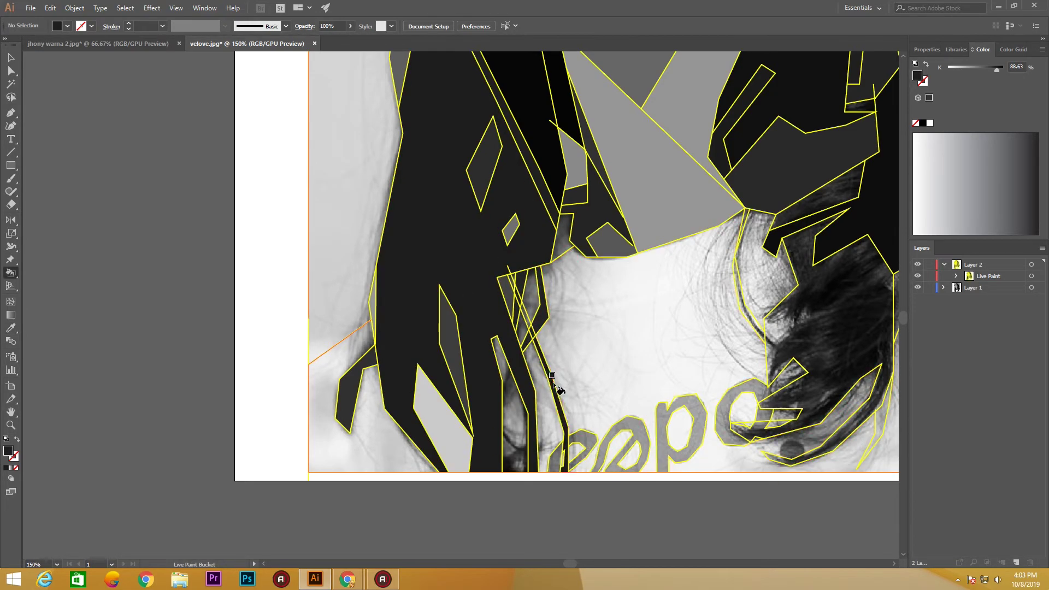
pyautogui.keyDown('alt'); pyautogui.click(526, 317); pyautogui.keyUp('alt')
pyautogui.scroll(3, 526, 317)
pyautogui.scroll(-2, 502, 204)
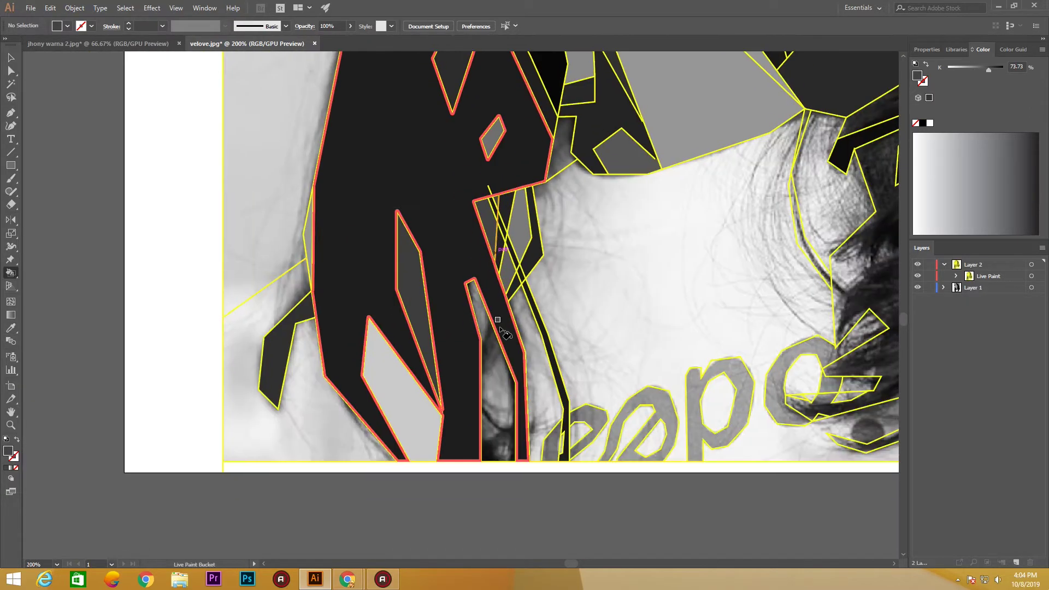
pyautogui.keyDown('alt'); pyautogui.click(559, 316); pyautogui.keyUp('alt')
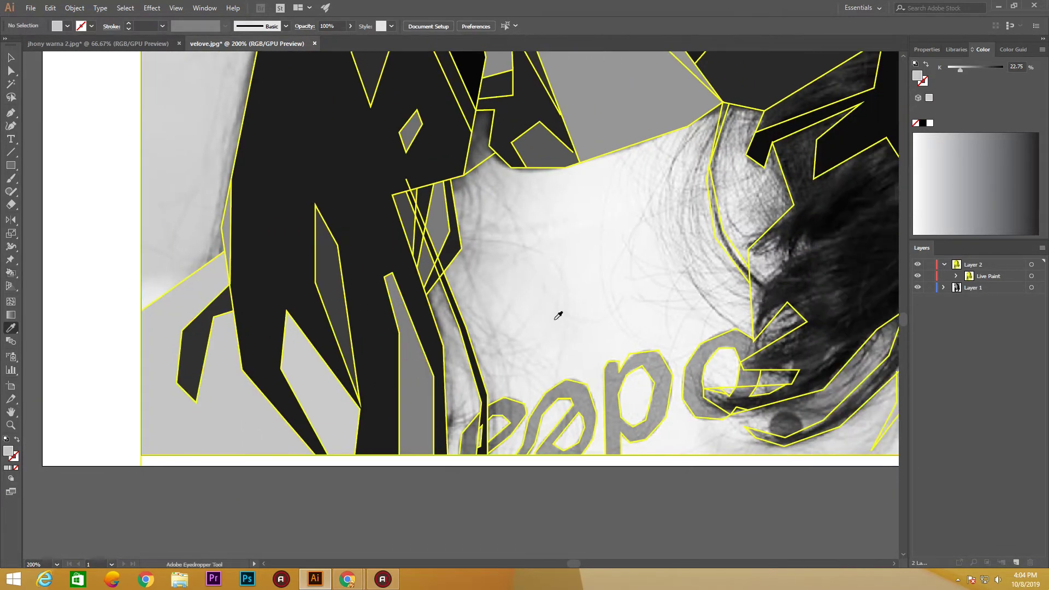
pyautogui.click(475, 395)
pyautogui.click(421, 271)
# - Fill the shirt letters and the piece beside them with a mid grey
pyautogui.scroll(-1, 492, 356)
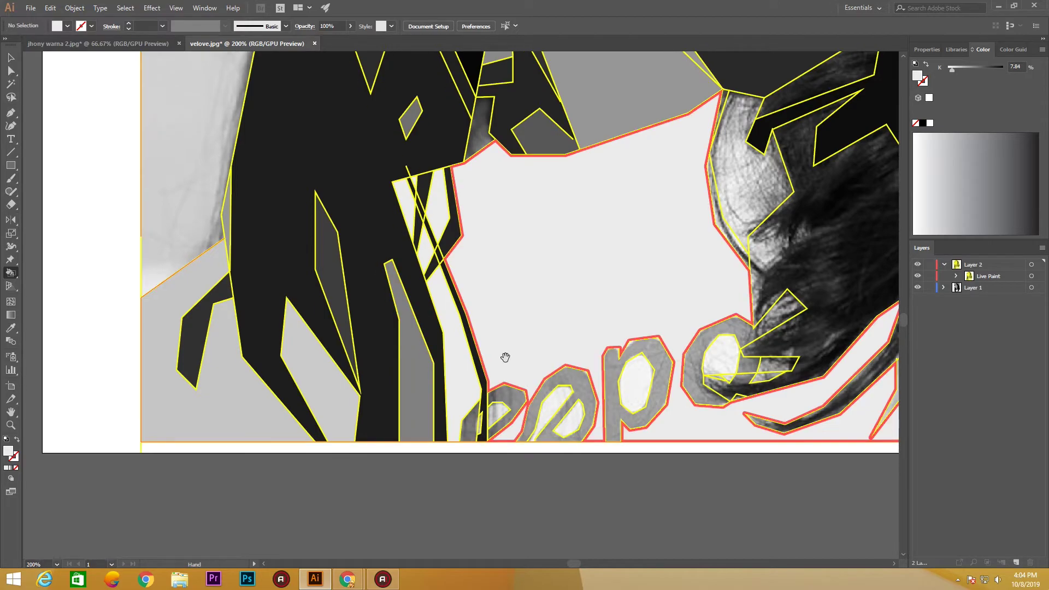
pyautogui.keyDown('alt'); pyautogui.click(471, 424); pyautogui.keyUp('alt')
pyautogui.click(577, 385)
pyautogui.click(639, 393)
pyautogui.click(709, 346)
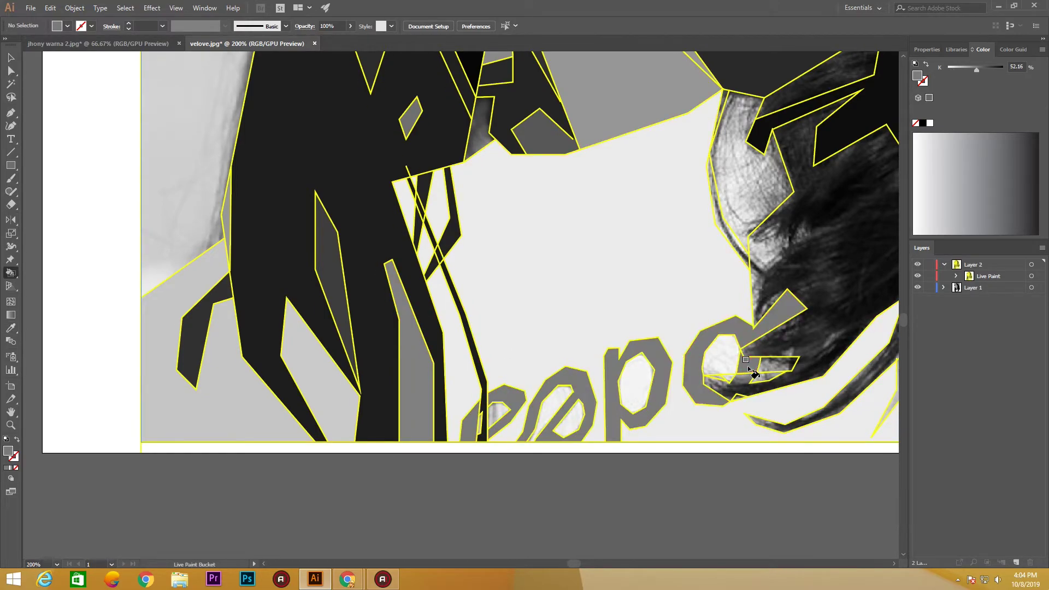
pyautogui.keyDown('alt'); pyautogui.click(741, 379); pyautogui.keyUp('alt')
# - Fill the hand regions and the right-side hair strips with a dark hair tone
pyautogui.click(776, 350)
pyautogui.hotkey('ctrl', '-')
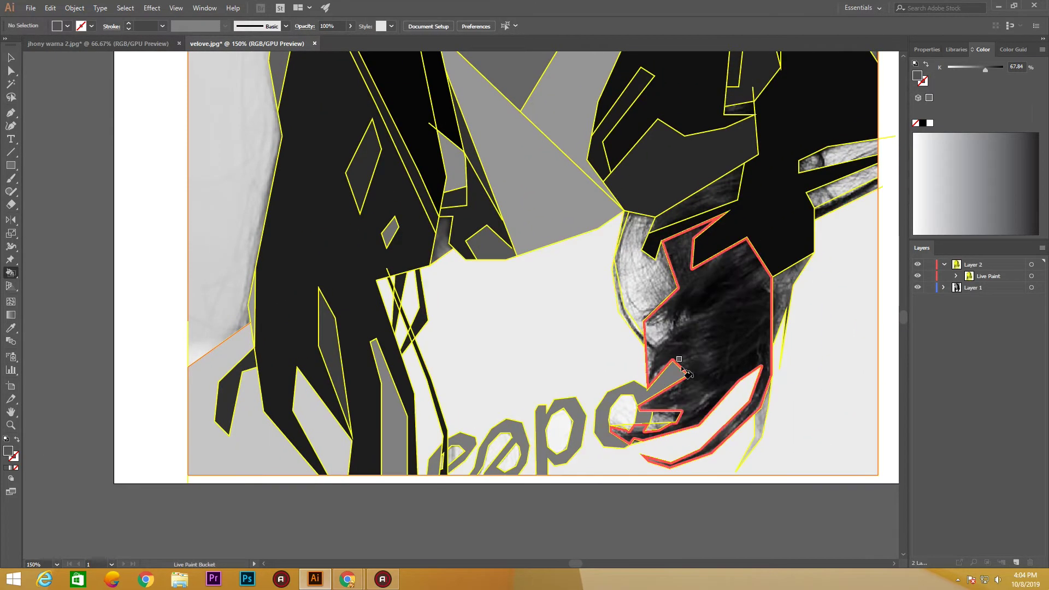
pyautogui.click(688, 328)
pyautogui.click(699, 197)
pyautogui.press('i')
pyautogui.moveTo(805, 217); pyautogui.dragTo(657, 263)
pyautogui.press('k')
pyautogui.click(692, 202)
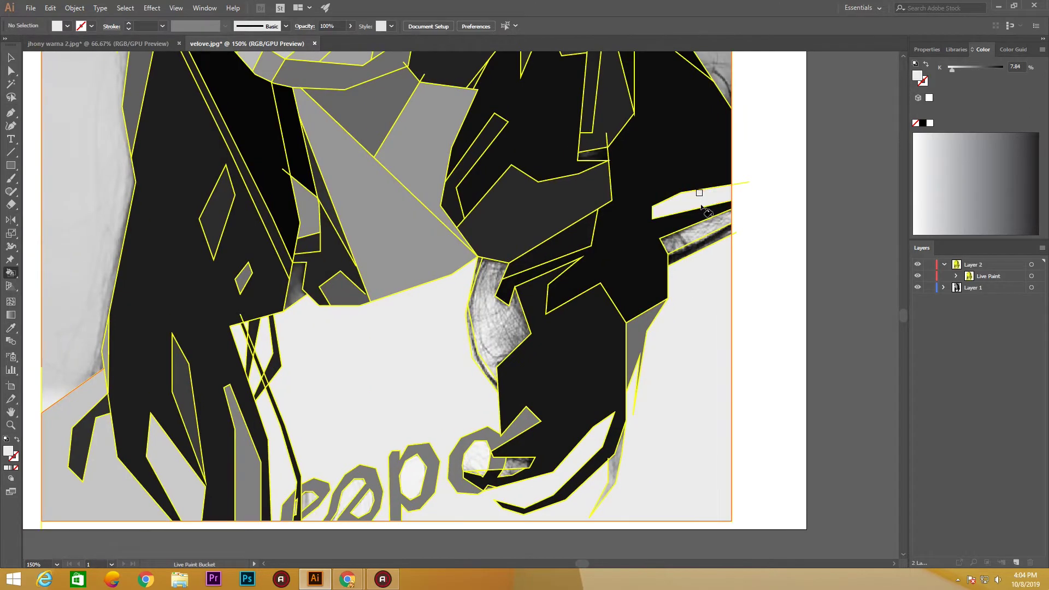
# - Fill the textured region right of the shirt light grey and the strip near the hand dark
pyautogui.click(696, 230)
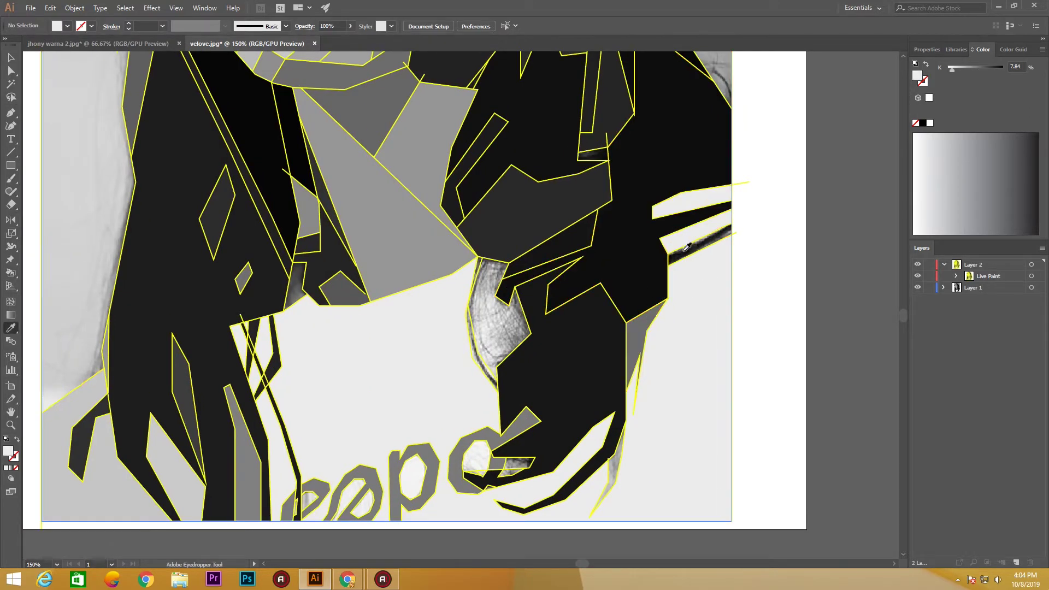
pyautogui.click(476, 258)
pyautogui.hotkey('ctrl', '-')
pyautogui.hotkey('ctrl', '+')
pyautogui.click(612, 411)
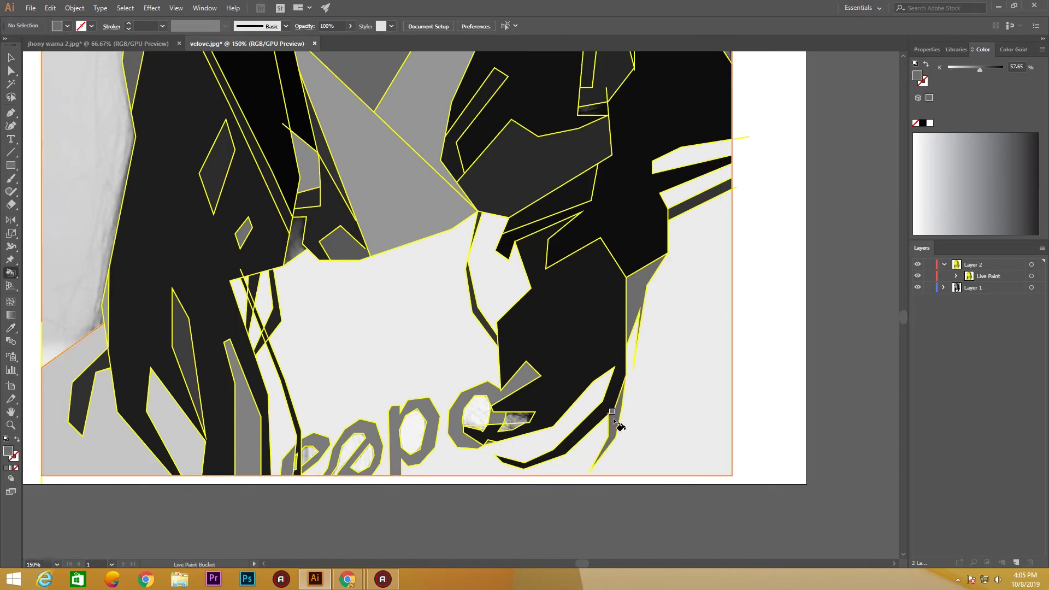
pyautogui.keyDown('alt'); pyautogui.click(525, 415); pyautogui.keyUp('alt')
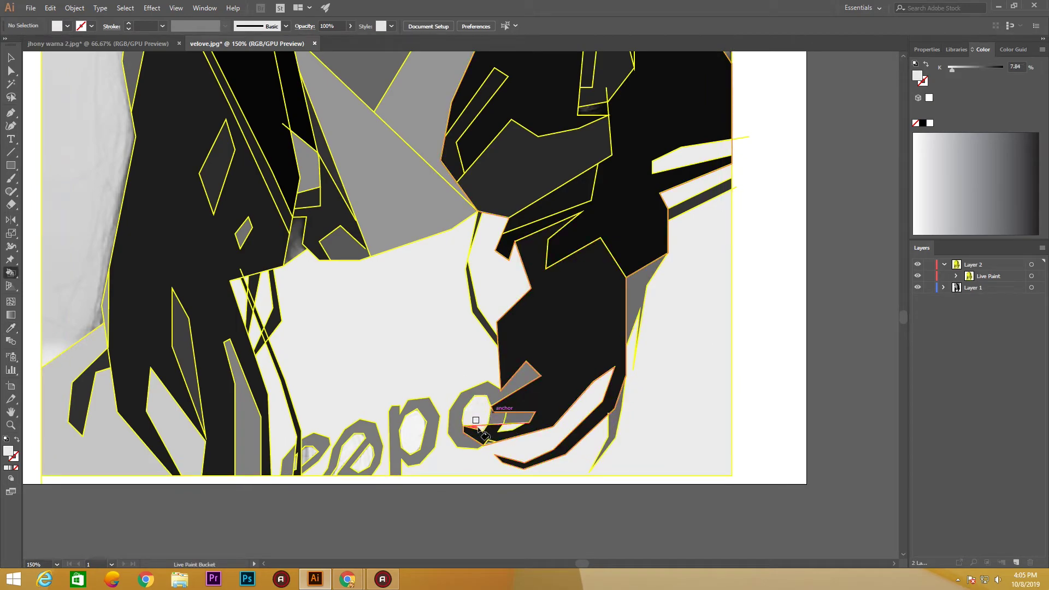
pyautogui.moveTo(479, 428); pyautogui.dragTo(486, 387)
# - Bring the top of the head into view and hide the photo layer to spot unfilled gaps
pyautogui.hotkey('ctrl', '-')
pyautogui.hotkey('ctrl', '-')
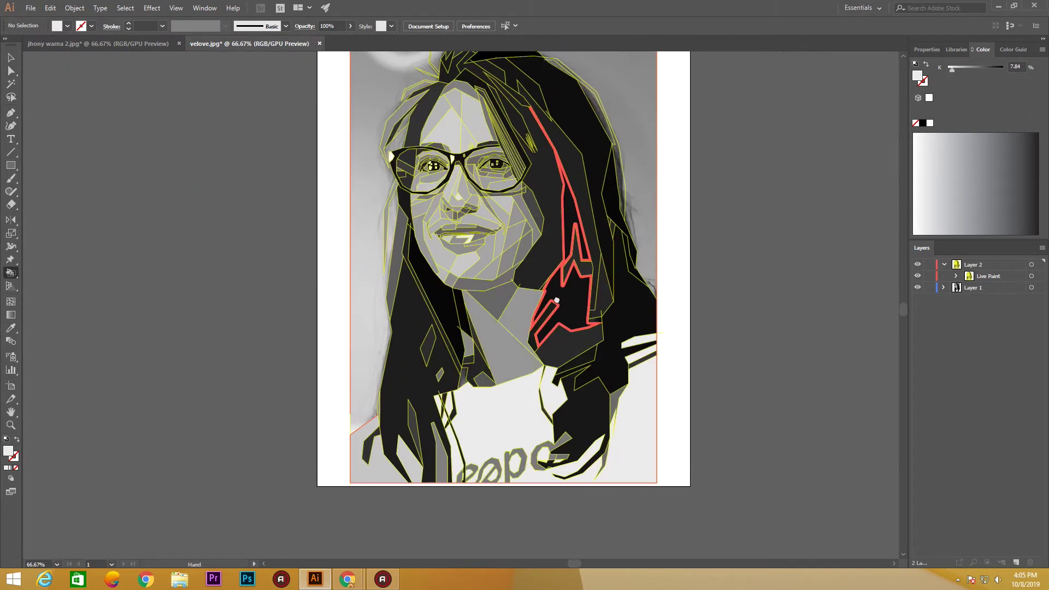
pyautogui.hotkey('ctrl', '+')
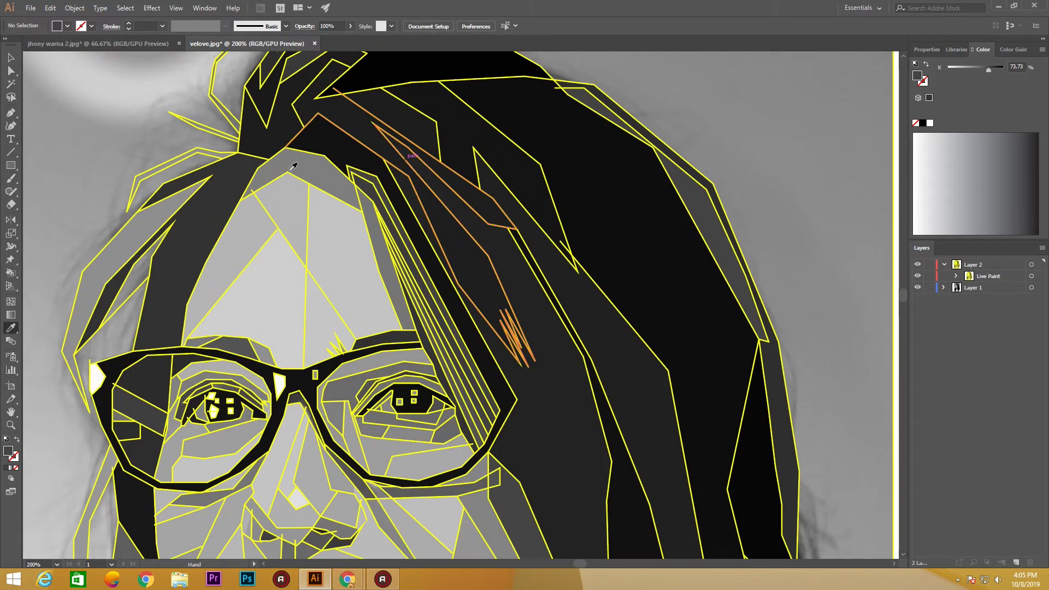
pyautogui.moveTo(408, 316); pyautogui.dragTo(460, 236)
pyautogui.keyDown('alt'); pyautogui.click(459, 237); pyautogui.keyUp('alt')
pyautogui.scroll(2, 415, 292)
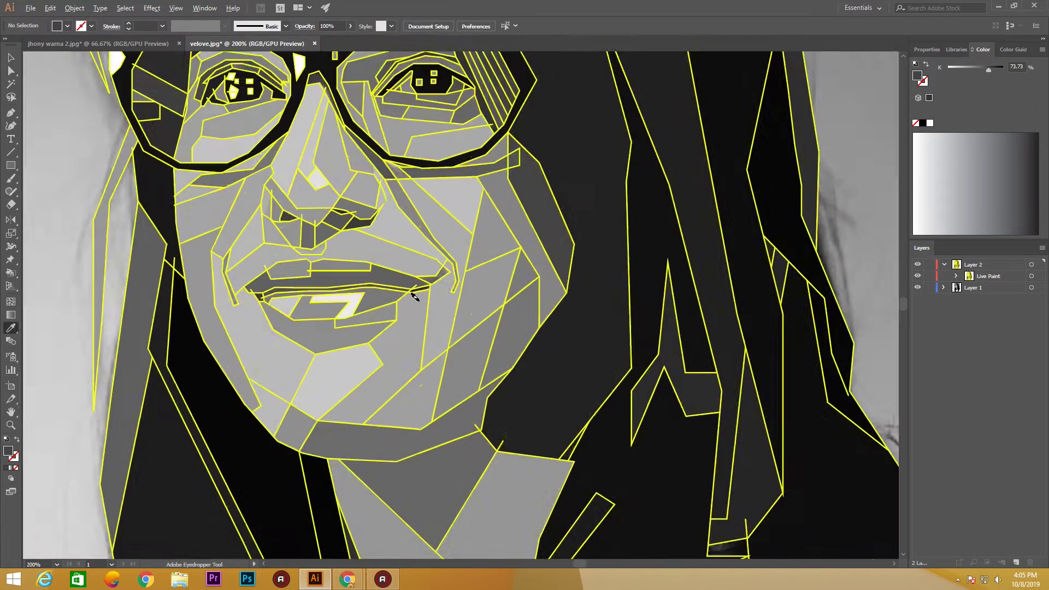
pyautogui.scroll(1, 415, 293)
pyautogui.click(918, 288)
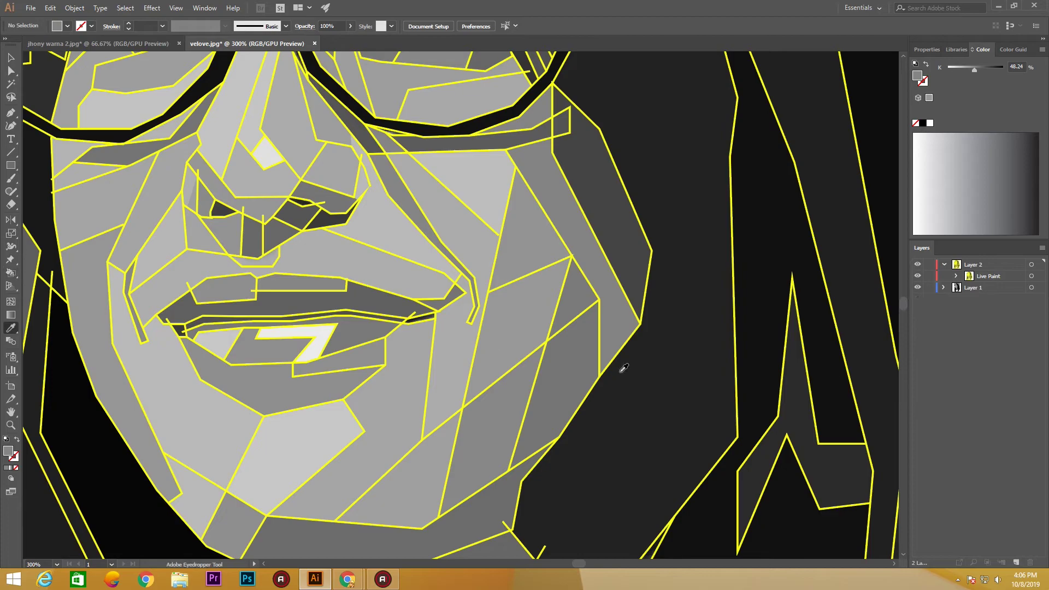
pyautogui.click(323, 228)
pyautogui.press('k')
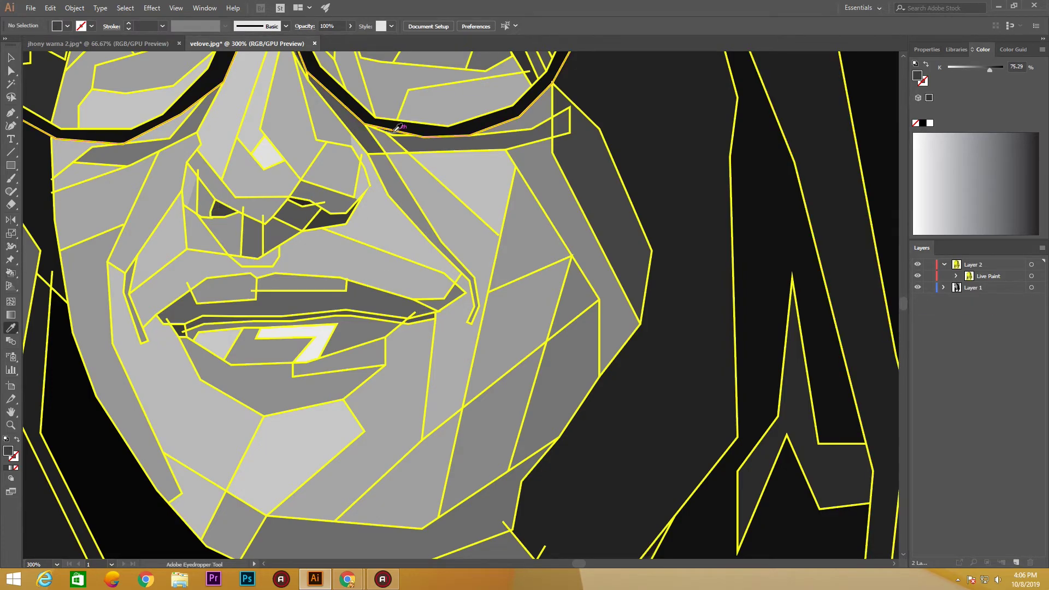
# - Sample the dark tone near the glasses while toggling the photo layer to compare
pyautogui.scroll(2, 397, 128)
pyautogui.scroll(-2, 393, 133)
pyautogui.scroll(-1, 459, 211)
pyautogui.click(918, 287)
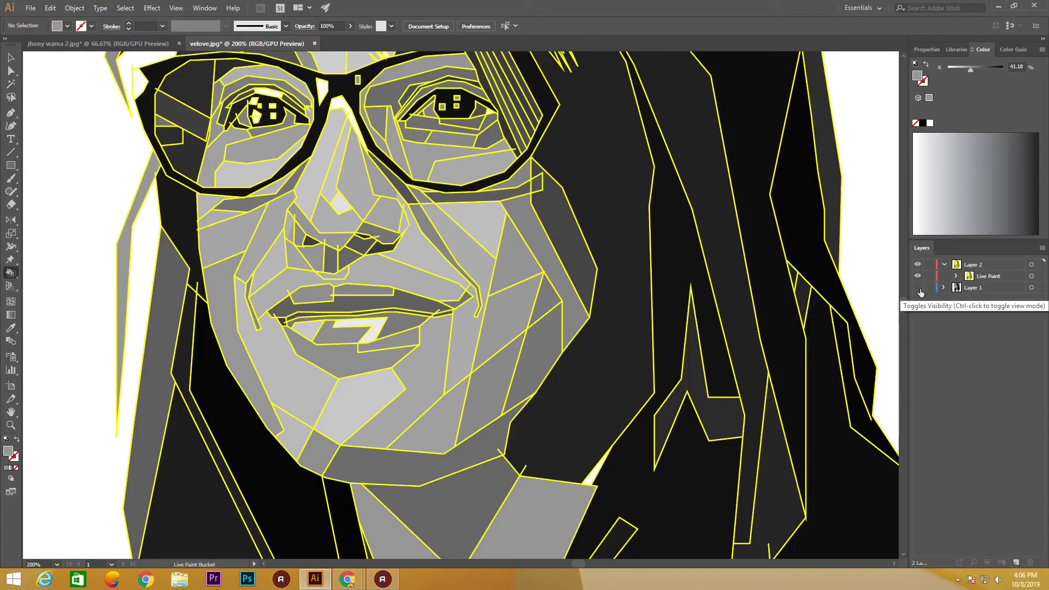
pyautogui.scroll(3, 496, 218)
pyautogui.scroll(3, 511, 281)
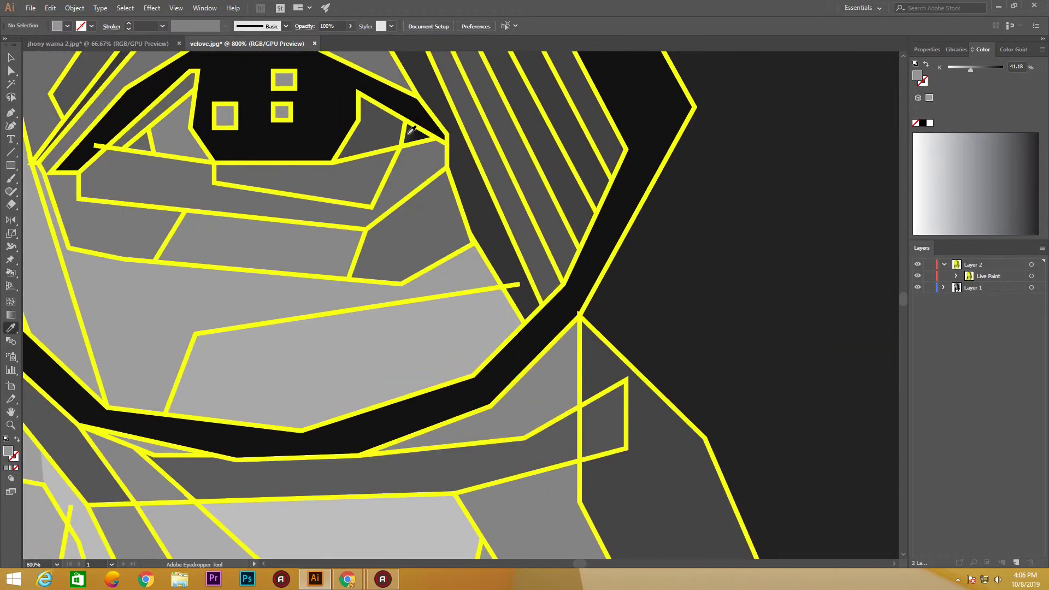
pyautogui.hscroll(-5, 581, 266)
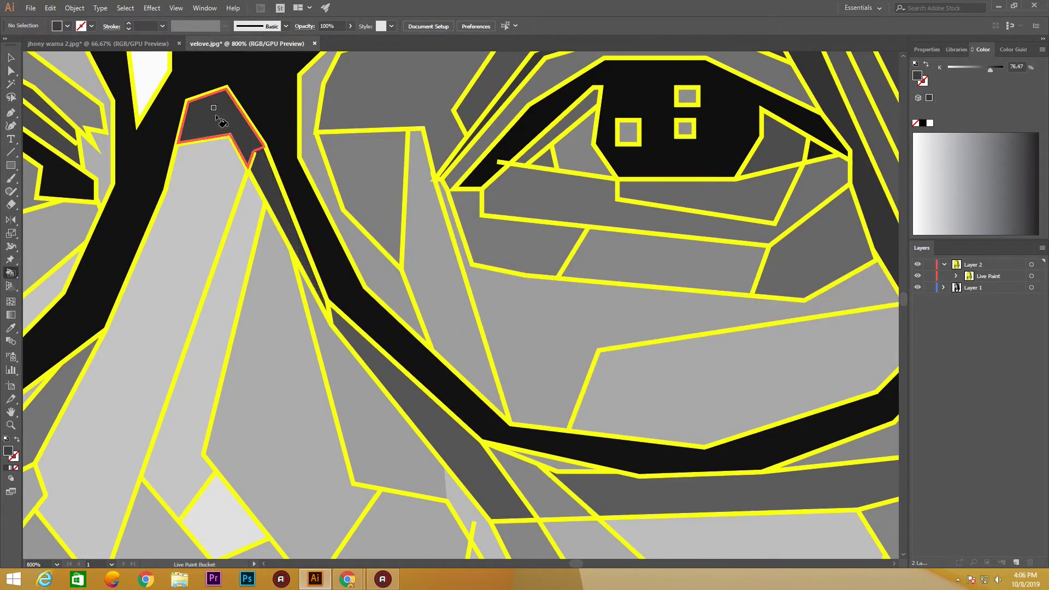
pyautogui.scroll(-5, 382, 235)
pyautogui.press('i')
pyautogui.click(285, 115)
pyautogui.press('k')
pyautogui.hotkey('ctrl', '-')
pyautogui.hotkey('ctrl', '-')
pyautogui.hotkey('ctrl', '-')
pyautogui.hotkey('ctrl', '-')
pyautogui.hotkey('ctrl', '-')
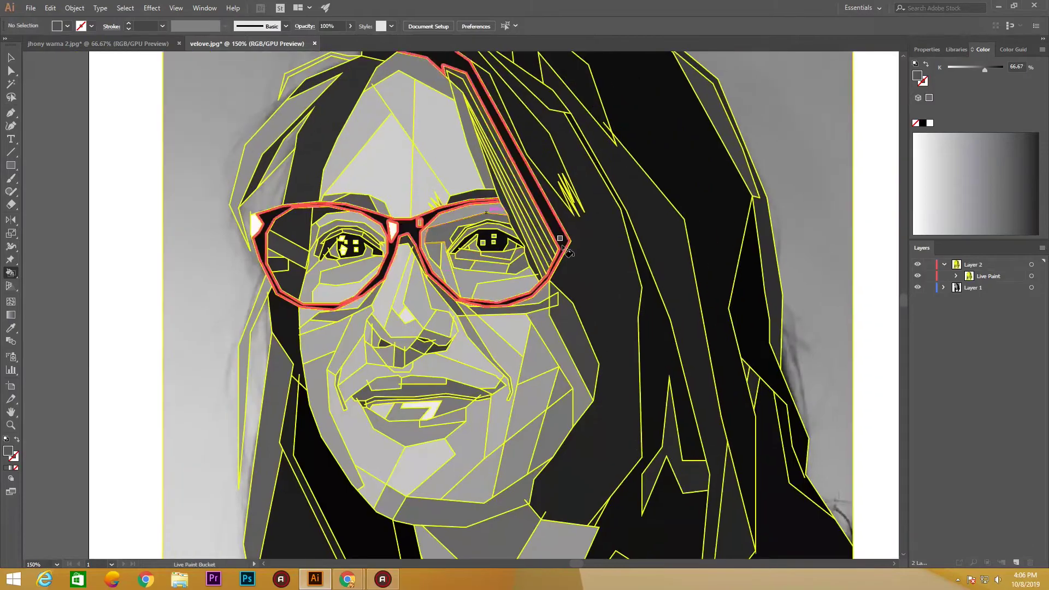
pyautogui.hotkey('ctrl', '-')
pyautogui.click(918, 288)
# - Pick a near-black tone and toggle the reference photo repeatedly to check for grey gaps
pyautogui.keyDown('alt'); pyautogui.click(668, 469); pyautogui.keyUp('alt')
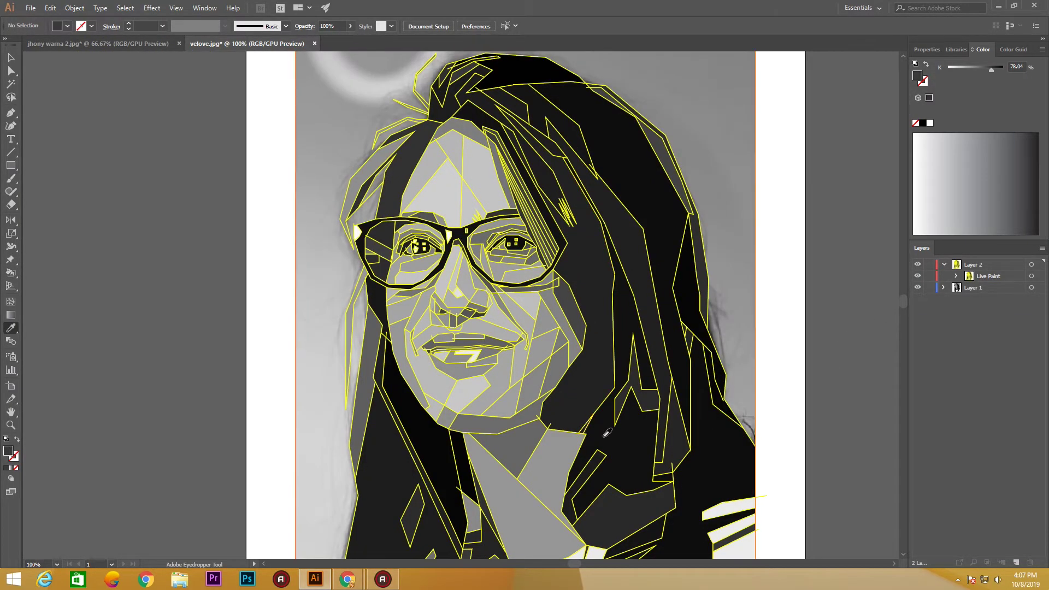
pyautogui.click(918, 288)
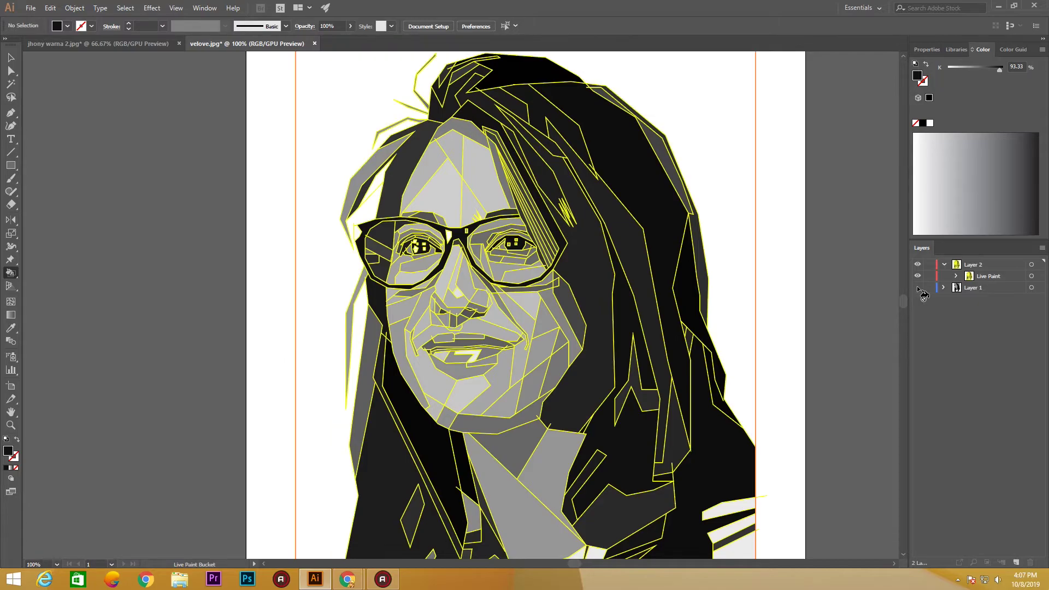
pyautogui.click(918, 287)
pyautogui.click(918, 288)
pyautogui.click(918, 288)
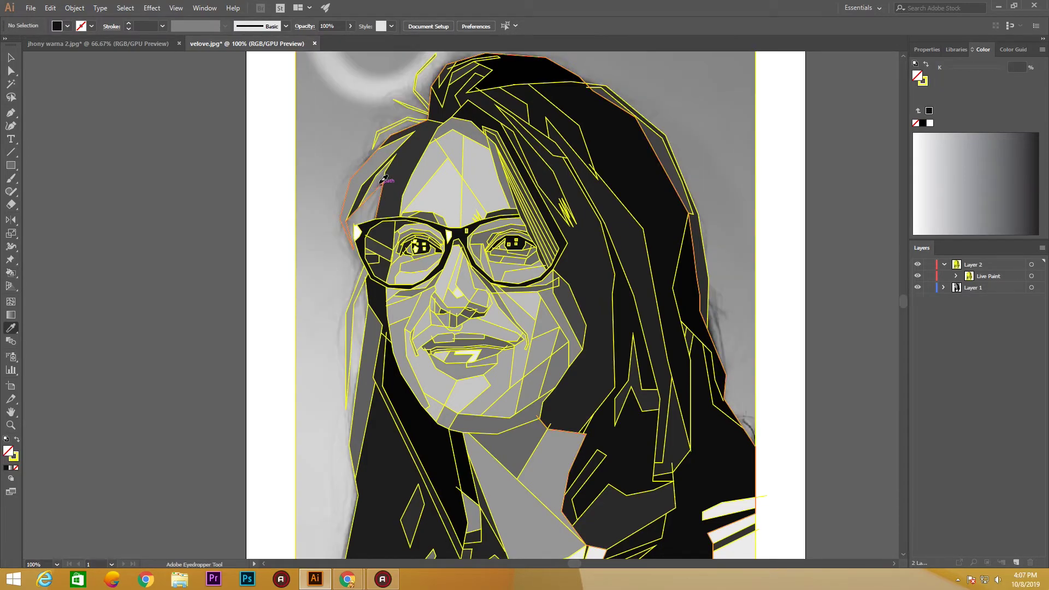
pyautogui.click(918, 288)
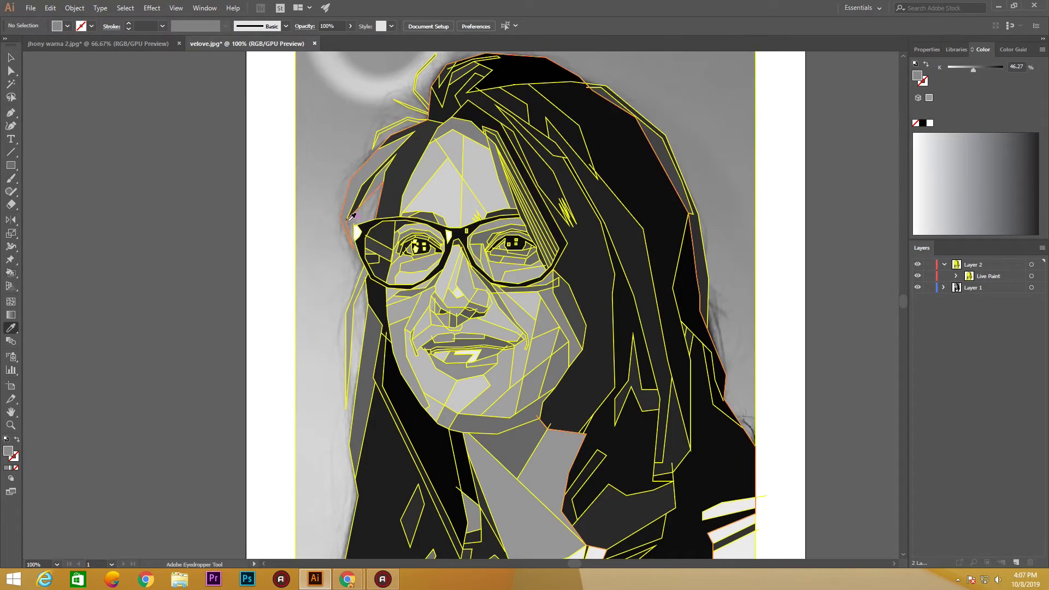
pyautogui.scroll(4, 360, 217)
pyautogui.scroll(-5, 310, 405)
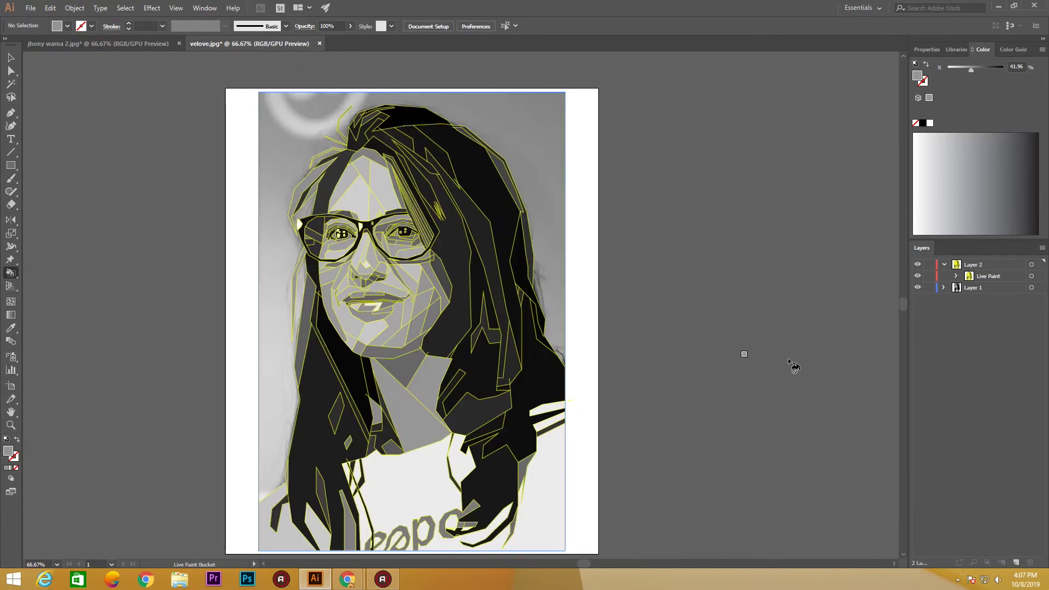
pyautogui.click(918, 288)
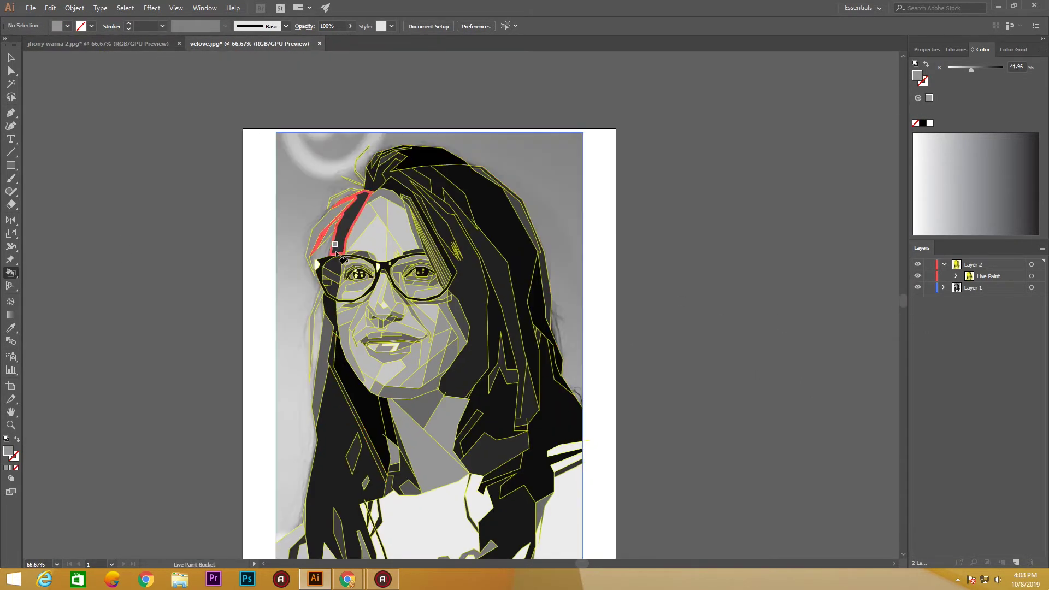
pyautogui.click(918, 288)
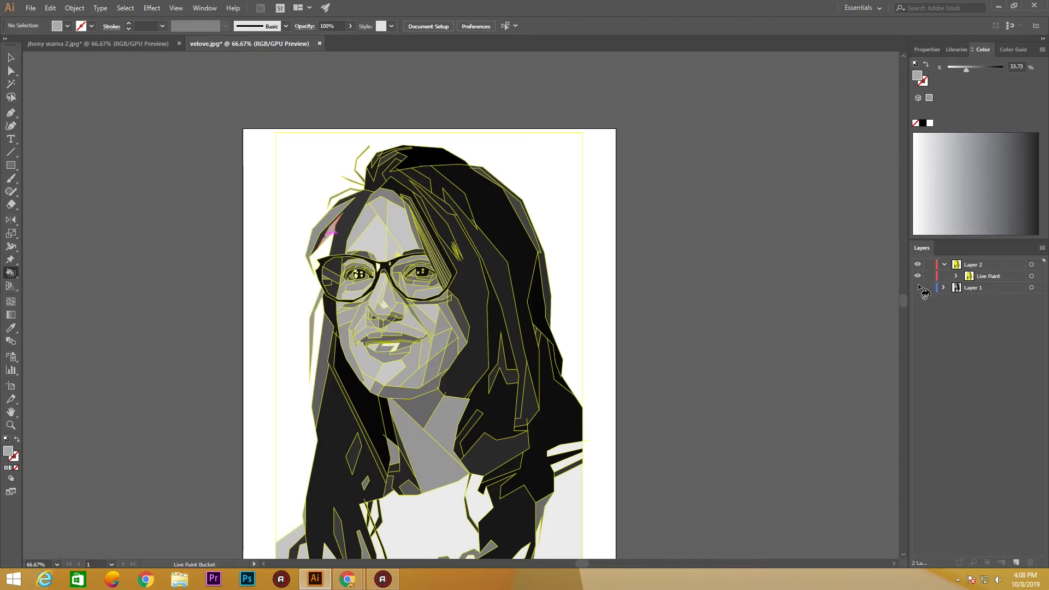
pyautogui.click(919, 287)
pyautogui.scroll(4, 561, 503)
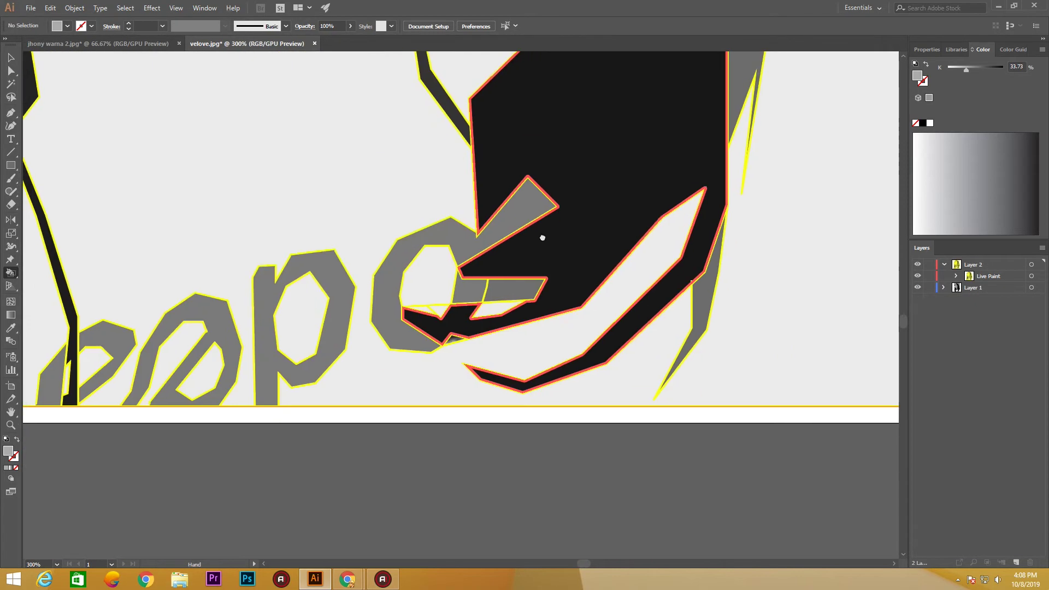
# - Fill the grey facet by the hand and the neighbouring tab black
pyautogui.click(468, 289)
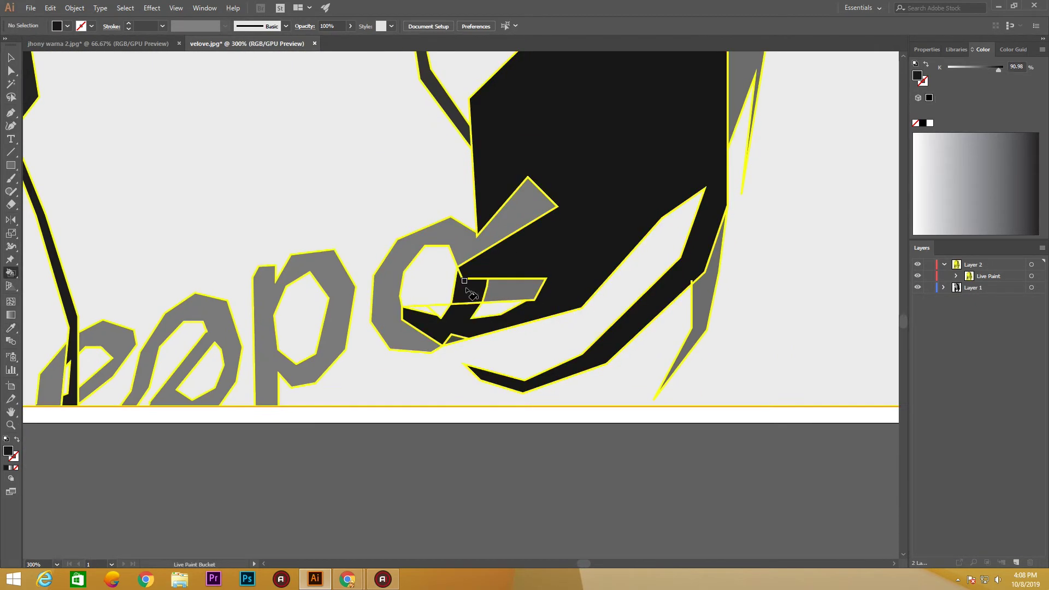
pyautogui.click(539, 290)
pyautogui.scroll(-4, 464, 410)
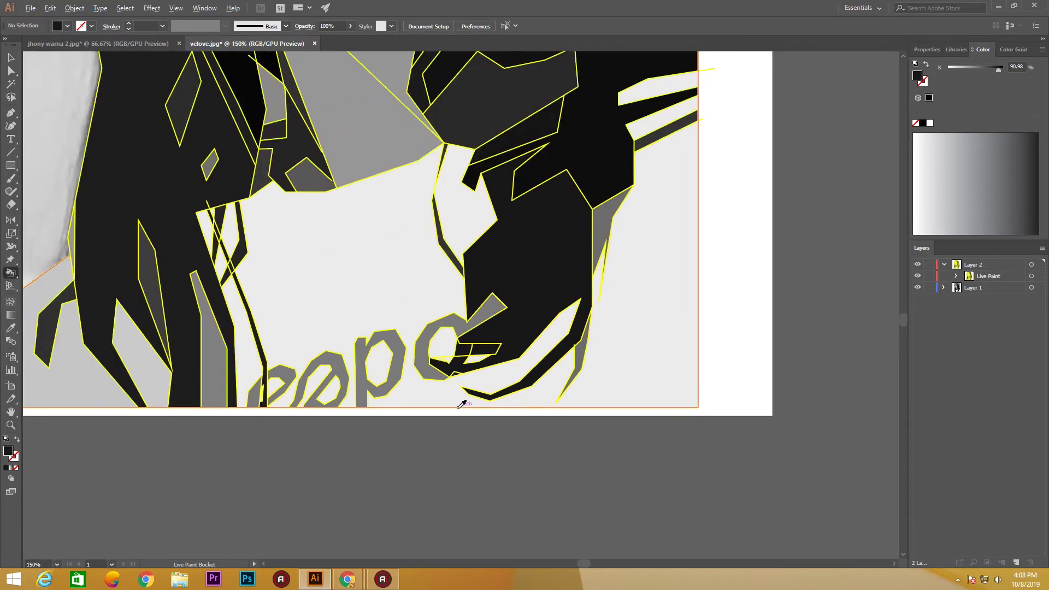
pyautogui.moveTo(493, 418); pyautogui.dragTo(492, 425)
# - Paint the background behind the portrait with a purple shade from the Color Guide
pyautogui.click(1007, 50)
pyautogui.click(1009, 104)
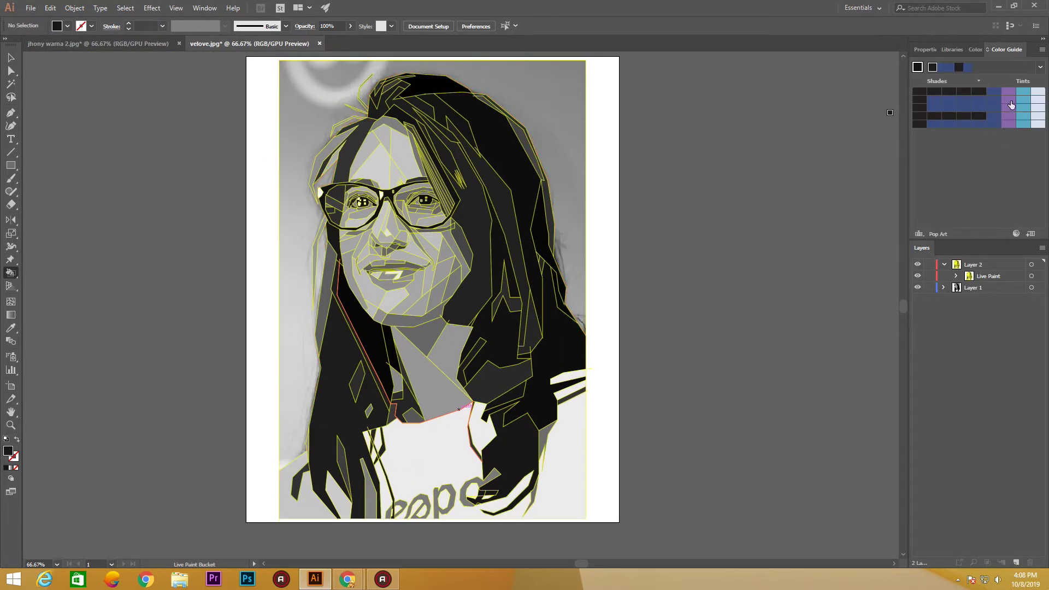
pyautogui.click(297, 246)
pyautogui.click(1023, 91)
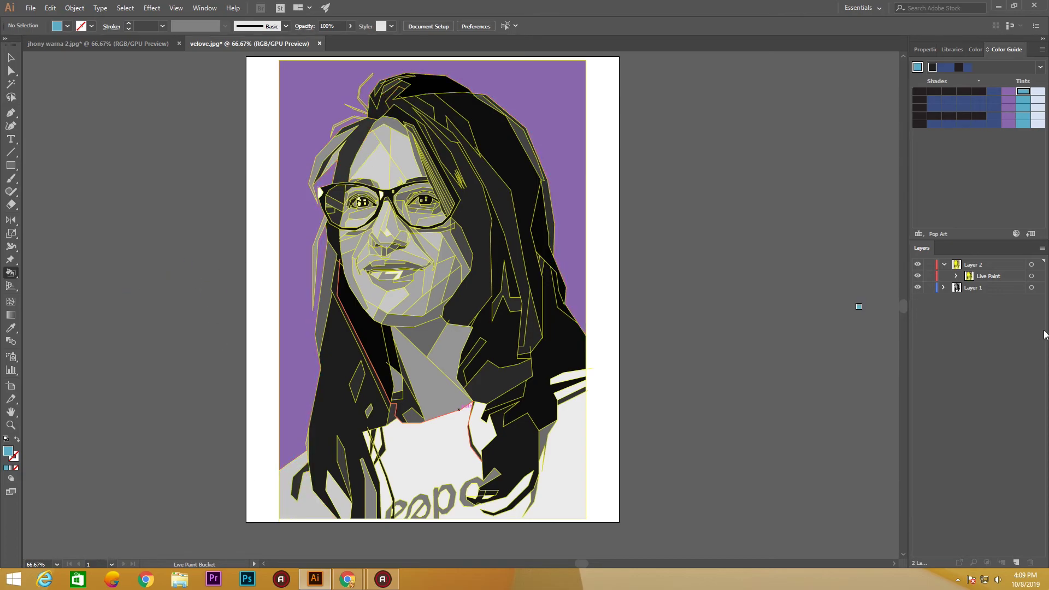
# - Check the layers: hide and expand the Live Paint group, select Layer 2's artwork, target the photo
pyautogui.click(918, 276)
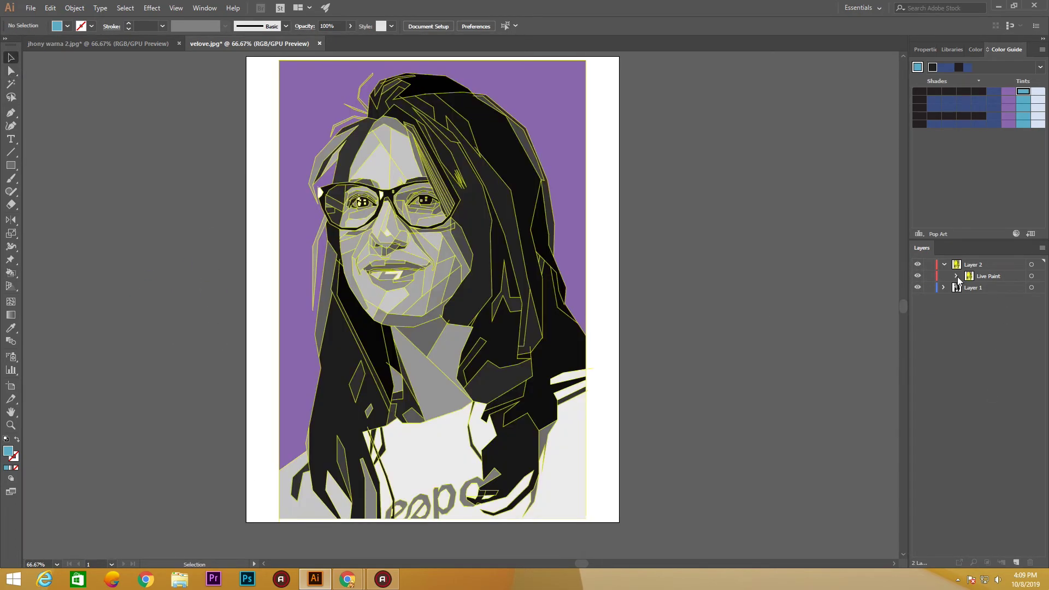
pyautogui.click(956, 276)
pyautogui.click(1031, 264)
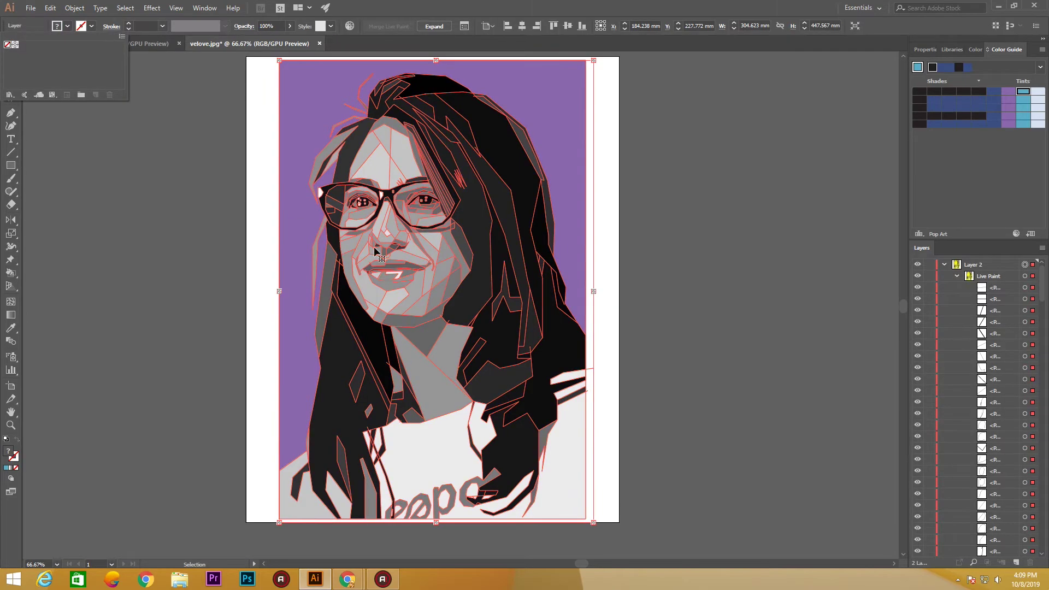
pyautogui.click(944, 264)
pyautogui.click(1031, 276)
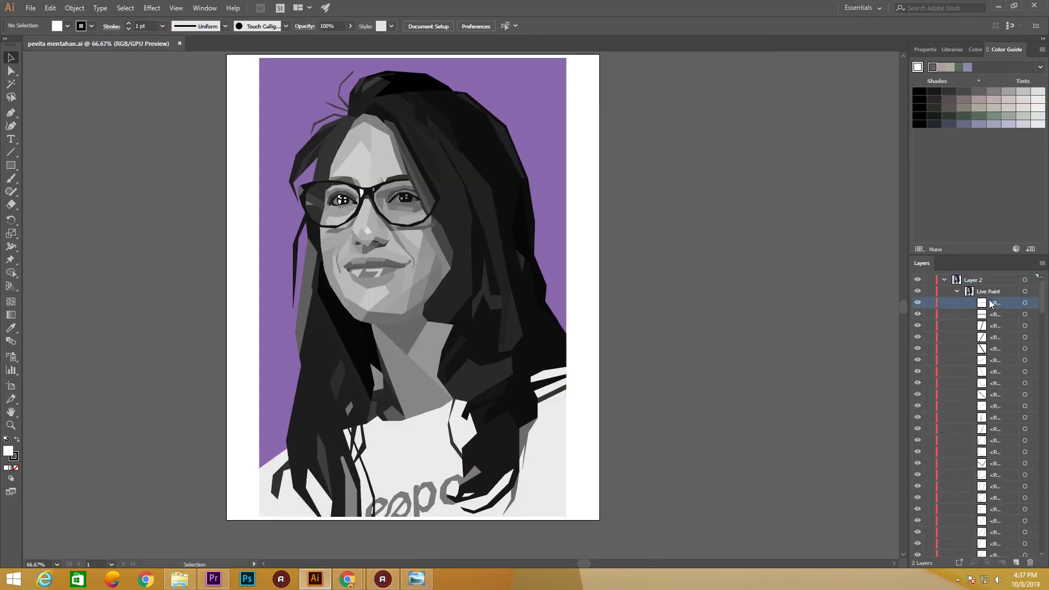
# - Draw the first facet lines from the right lens corner and temple hair down the cheek
pyautogui.scroll(2, 430, 222)
pyautogui.press('k')
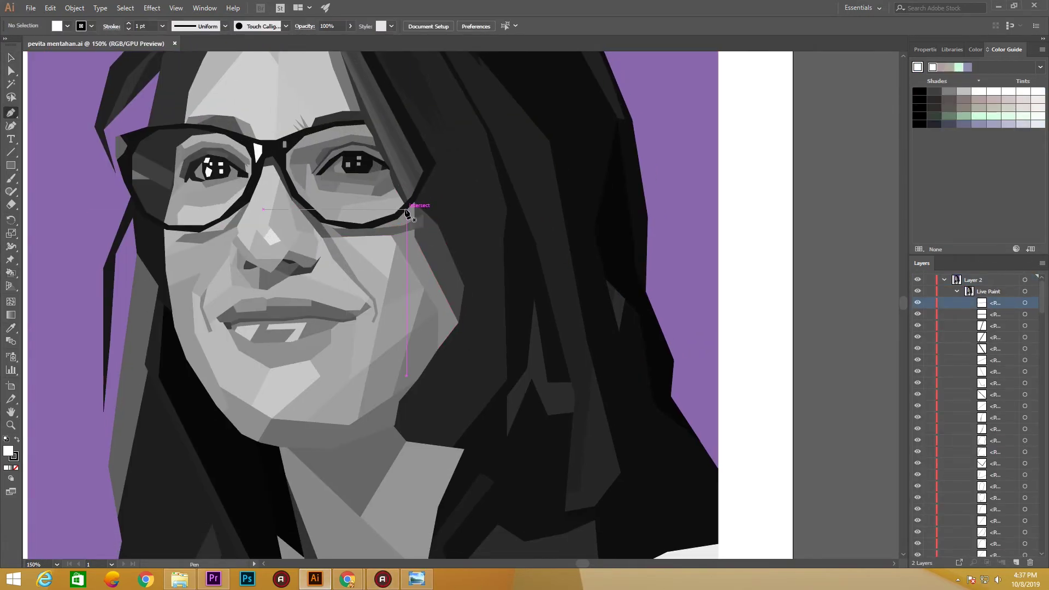
pyautogui.click(409, 210)
pyautogui.click(417, 240)
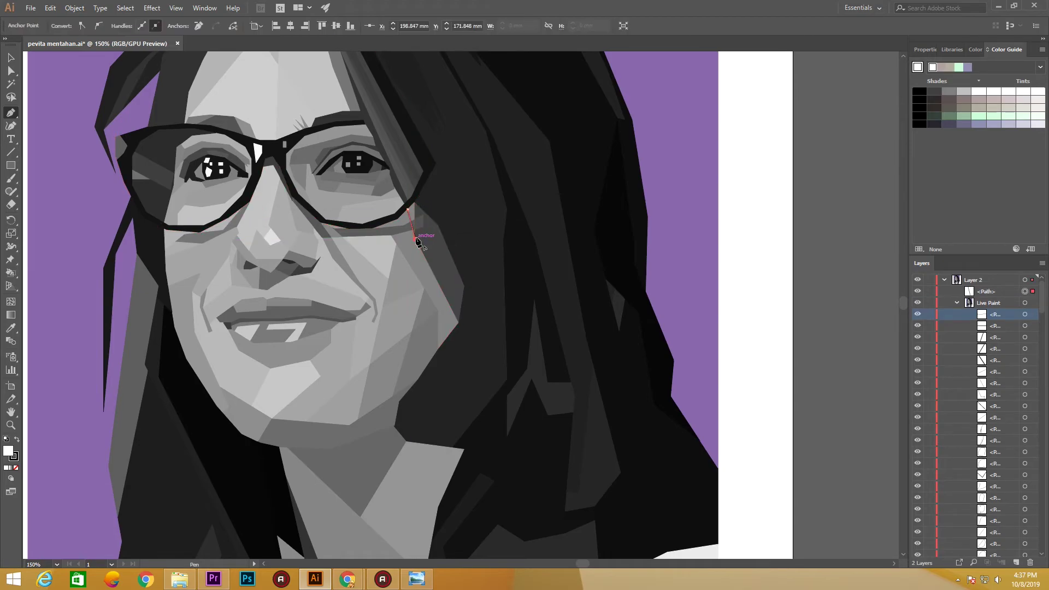
pyautogui.hotkey('ctrl', 'z')
pyautogui.click(401, 199)
pyautogui.click(420, 250)
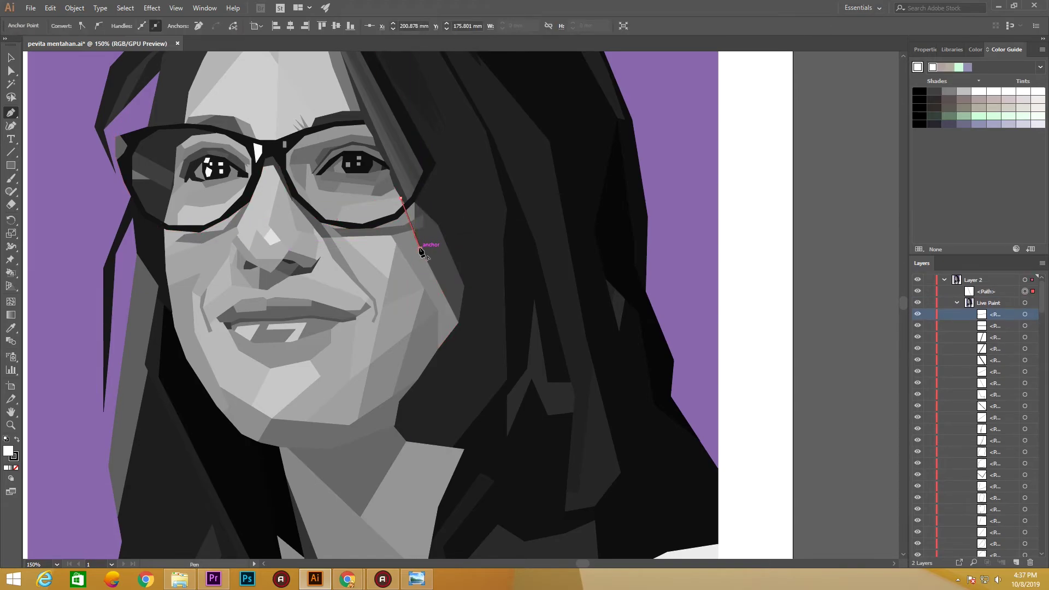
pyautogui.scroll(-1, 424, 174)
pyautogui.click(432, 165)
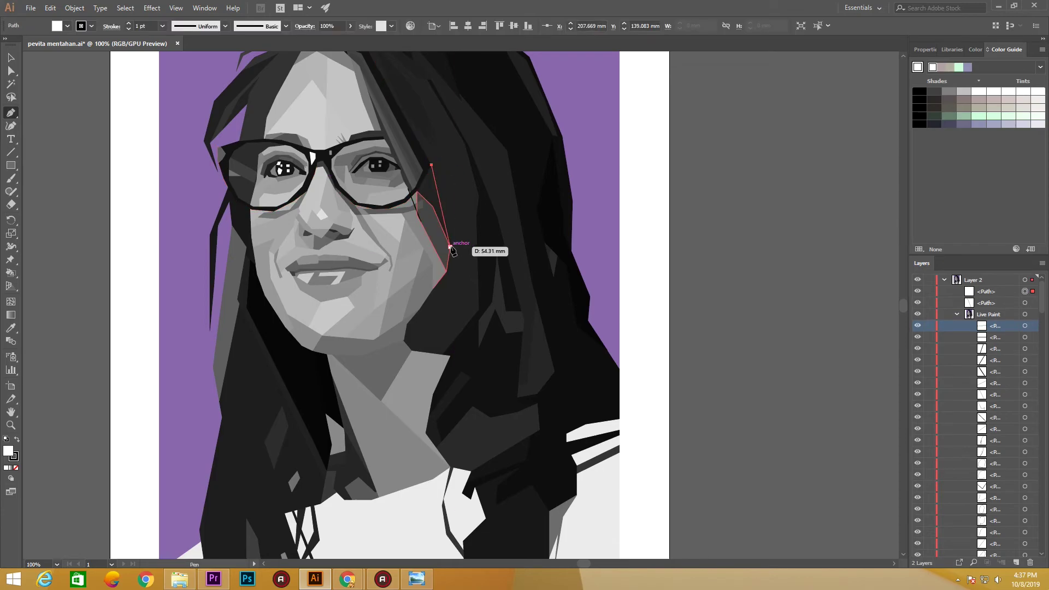
pyautogui.click(449, 246)
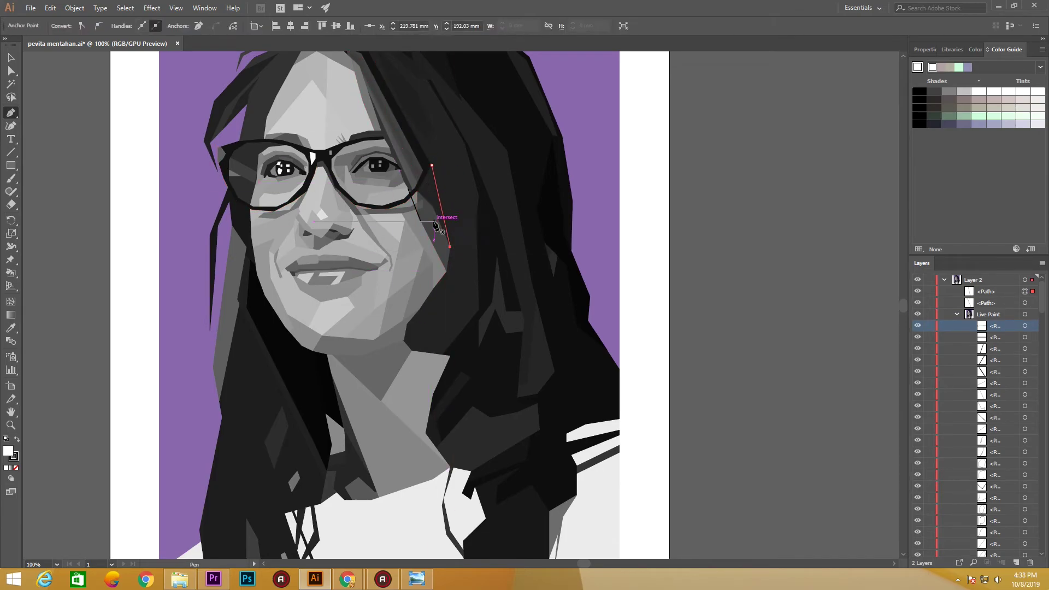
# - Add four more facet lines from the temple and lens corner down to the jaw edge
pyautogui.scroll(2, 432, 179)
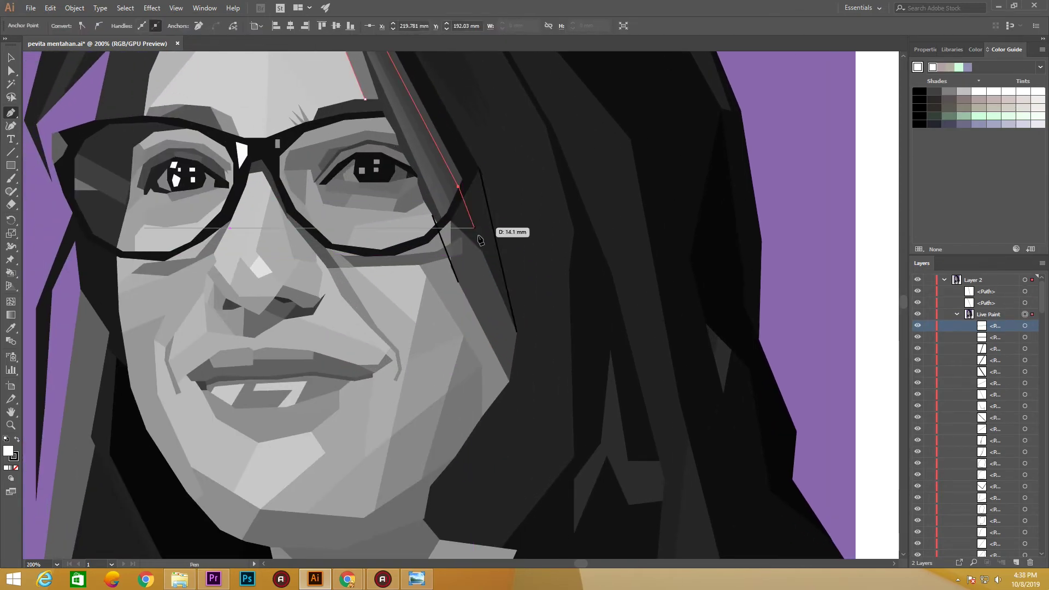
pyautogui.click(458, 188)
pyautogui.click(508, 296)
pyautogui.click(468, 175)
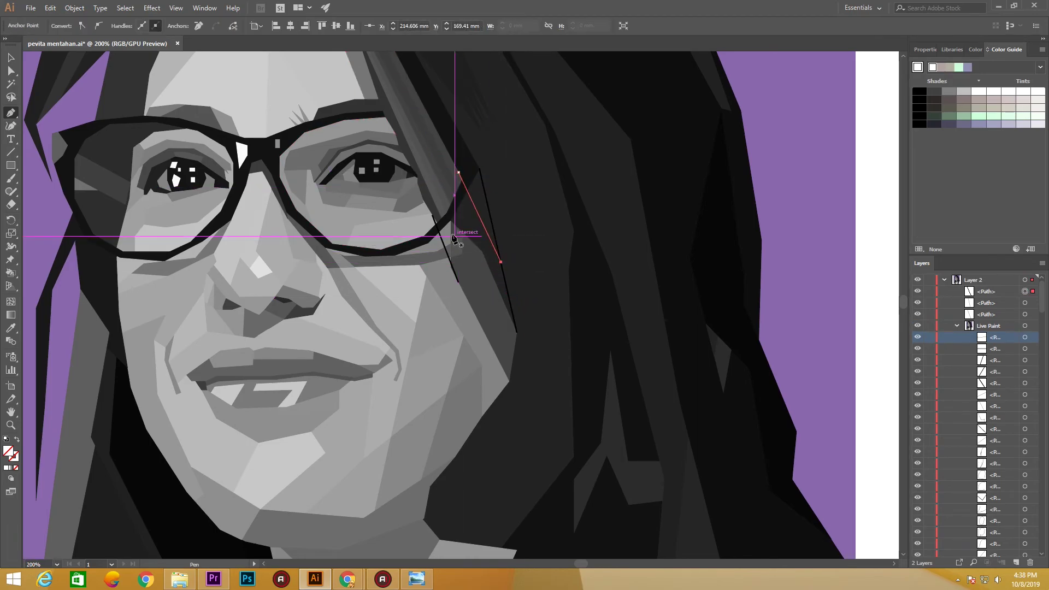
pyautogui.click(504, 276)
pyautogui.click(488, 259)
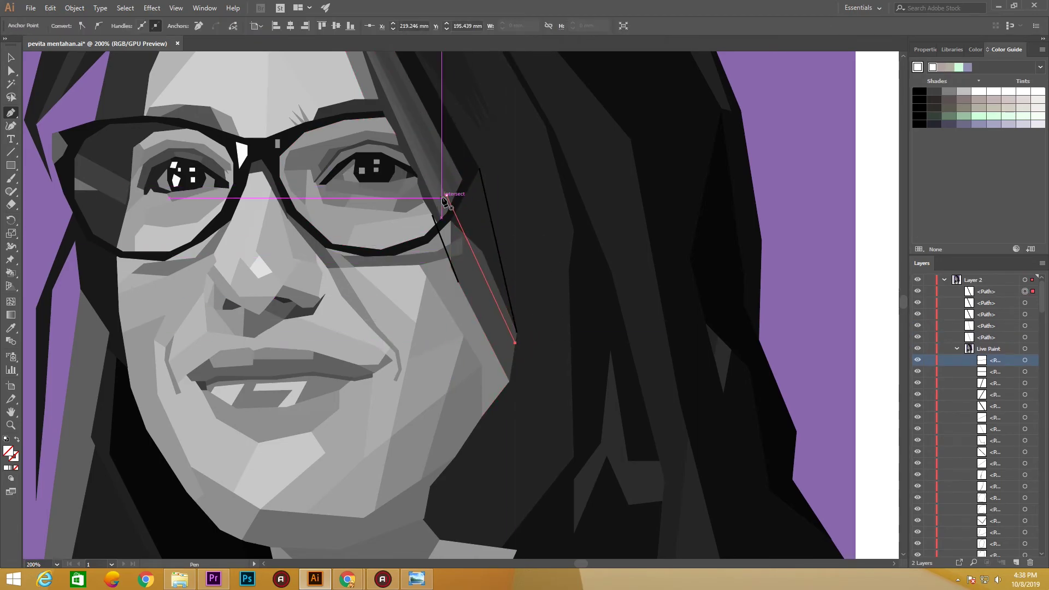
pyautogui.click(512, 359)
pyautogui.click(441, 218)
pyautogui.click(510, 369)
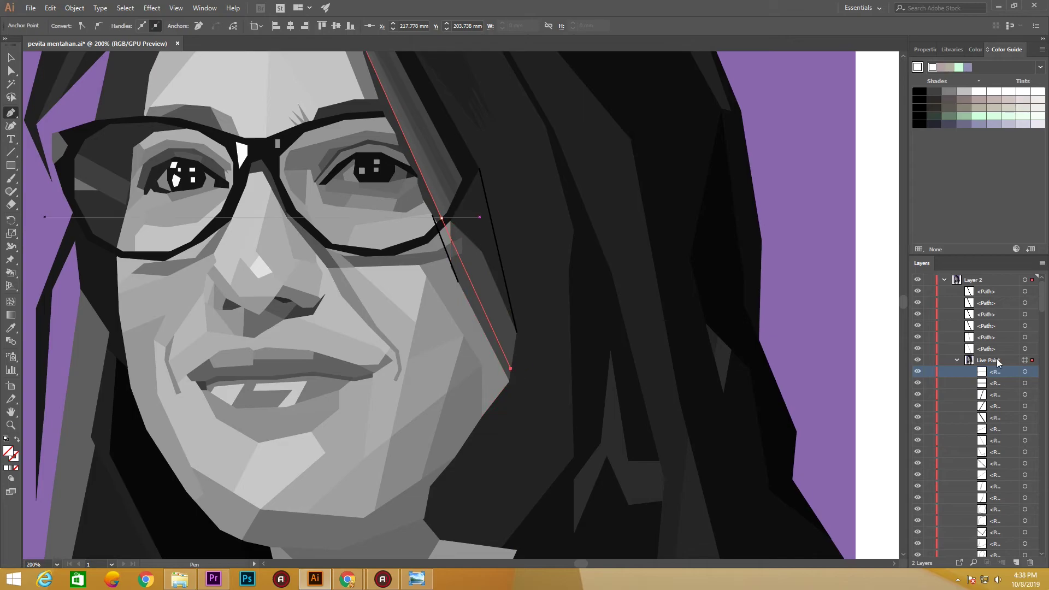
# - Move the new lines into the Live Paint group in the Layers panel
pyautogui.click(986, 291)
pyautogui.keyDown('shift'); pyautogui.click(987, 349); pyautogui.keyUp('shift')
pyautogui.moveTo(987, 348)
pyautogui.mouseDown()
pyautogui.moveTo(1008, 370)
pyautogui.moveTo(991, 536)
pyautogui.mouseUp()
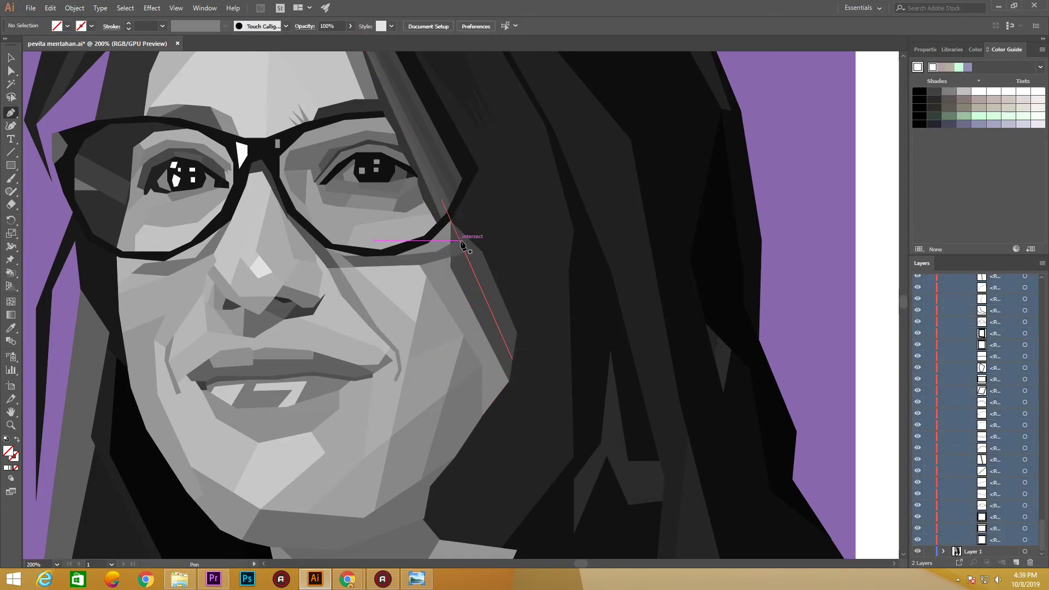
# - Sample the darker hair grey and fill the new hair facet beside the right lens
pyautogui.press('i')
pyautogui.click(452, 184)
pyautogui.keyDown('alt'); pyautogui.click(451, 208); pyautogui.keyUp('alt')
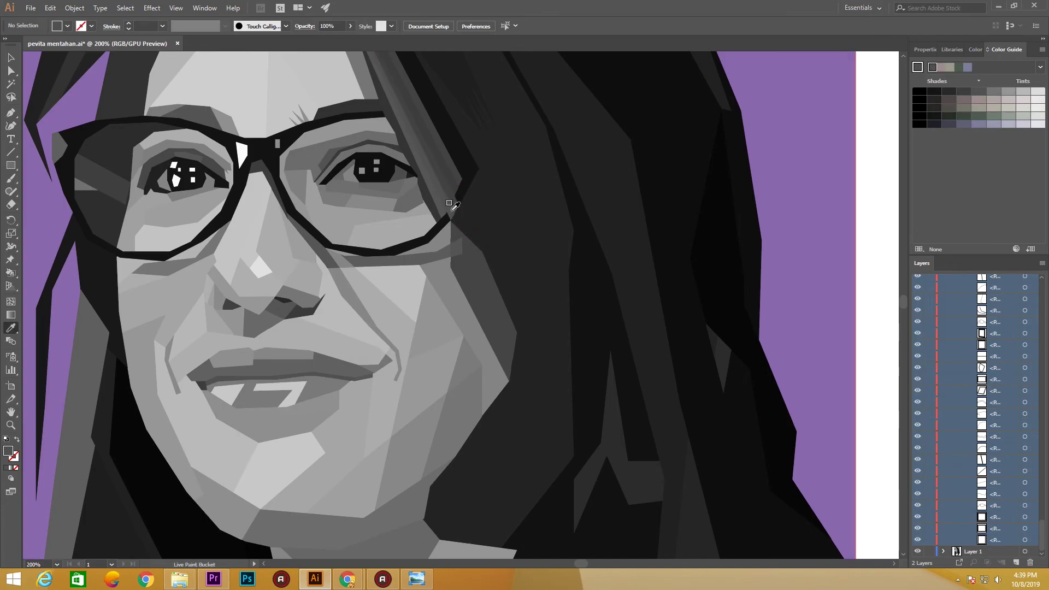
pyautogui.press('i')
pyautogui.click(459, 178)
pyautogui.click(475, 176)
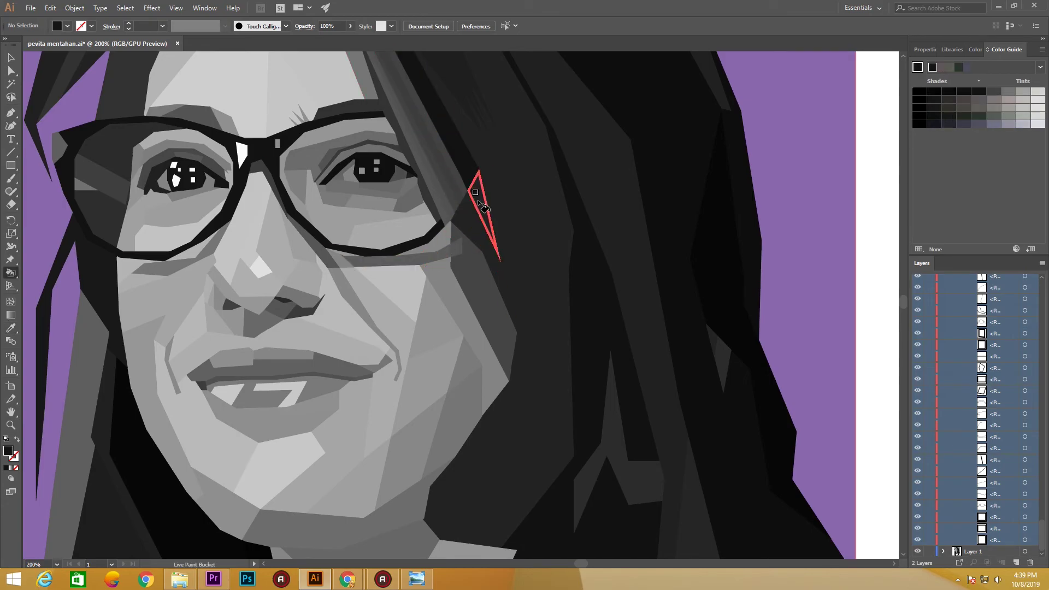
pyautogui.press('i')
pyautogui.press('k')
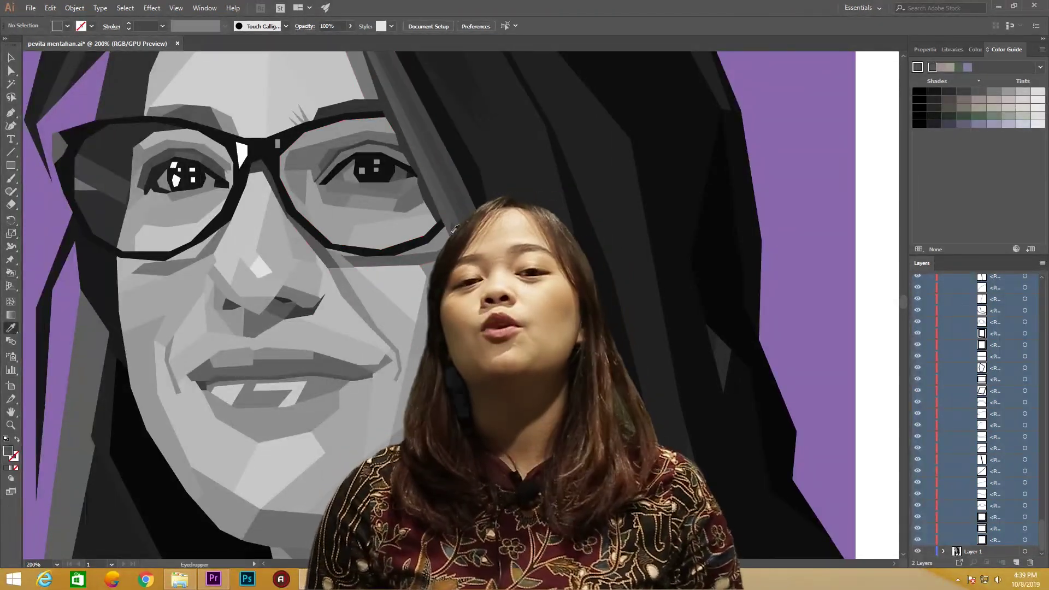
pyautogui.press('i')
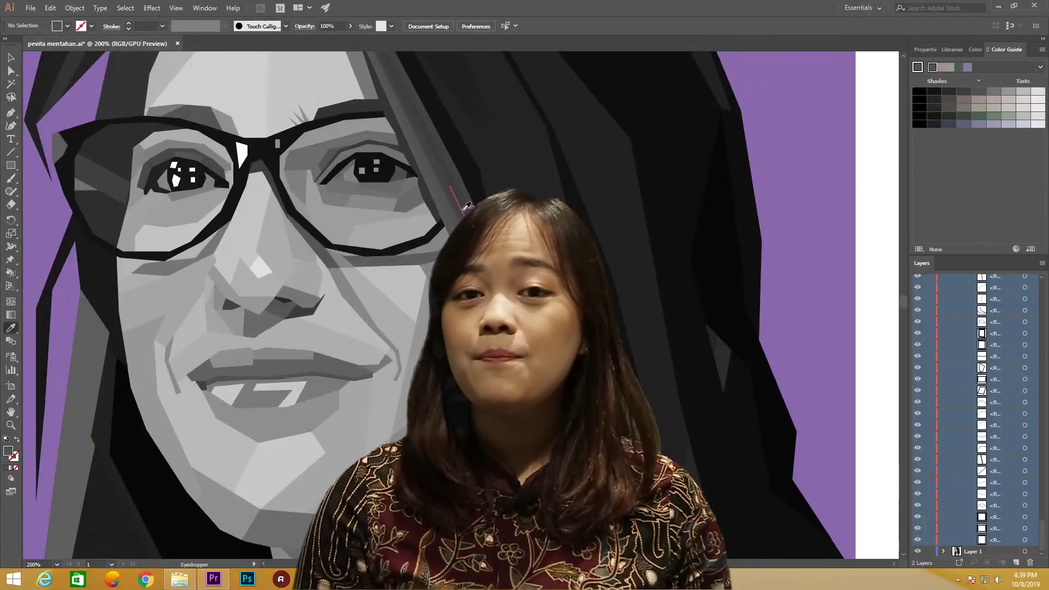
pyautogui.click(12, 71)
pyautogui.hotkey('ctrl', '-')
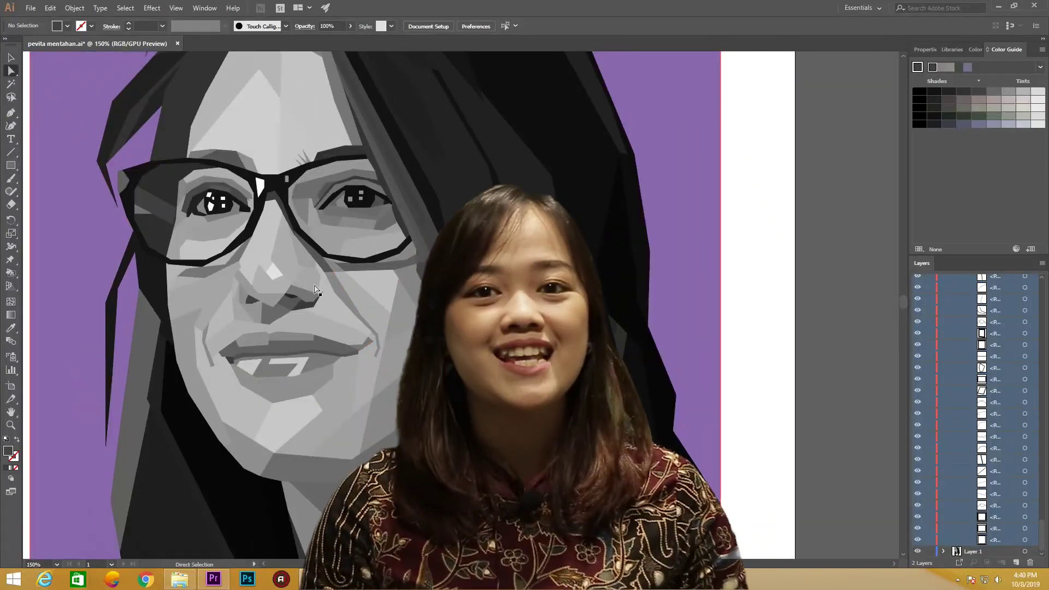
pyautogui.press('k')
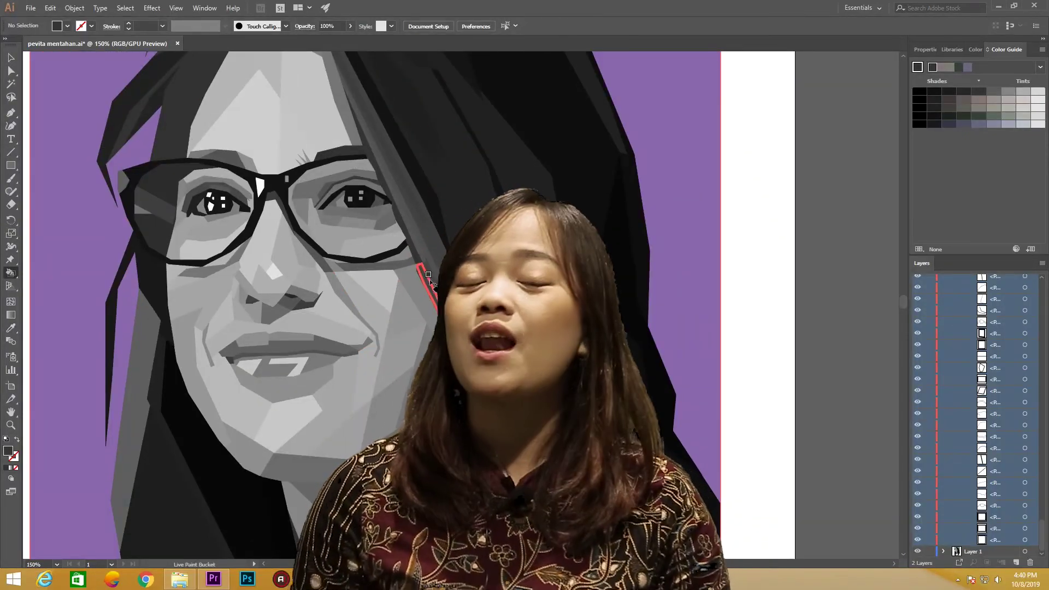
pyautogui.hotkey('ctrl', '-')
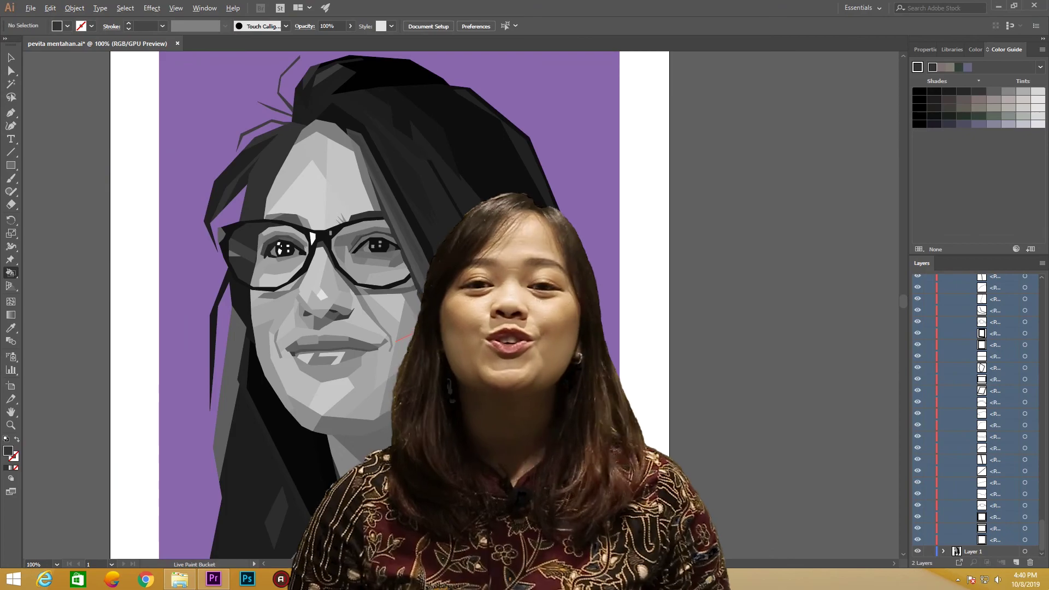